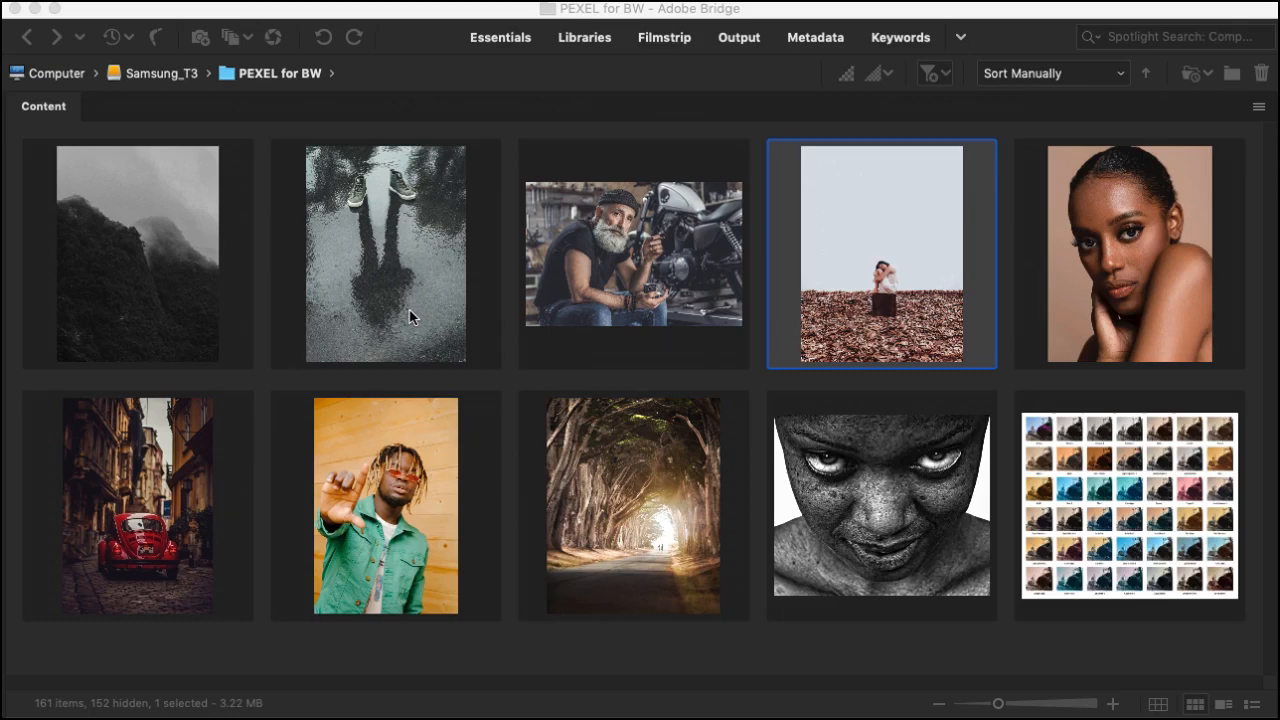
Open the misty mountain photo from Bridge in Photoshop and enlarge it in the window.
{"action": "left_click", "coordinate": [184, 285]}
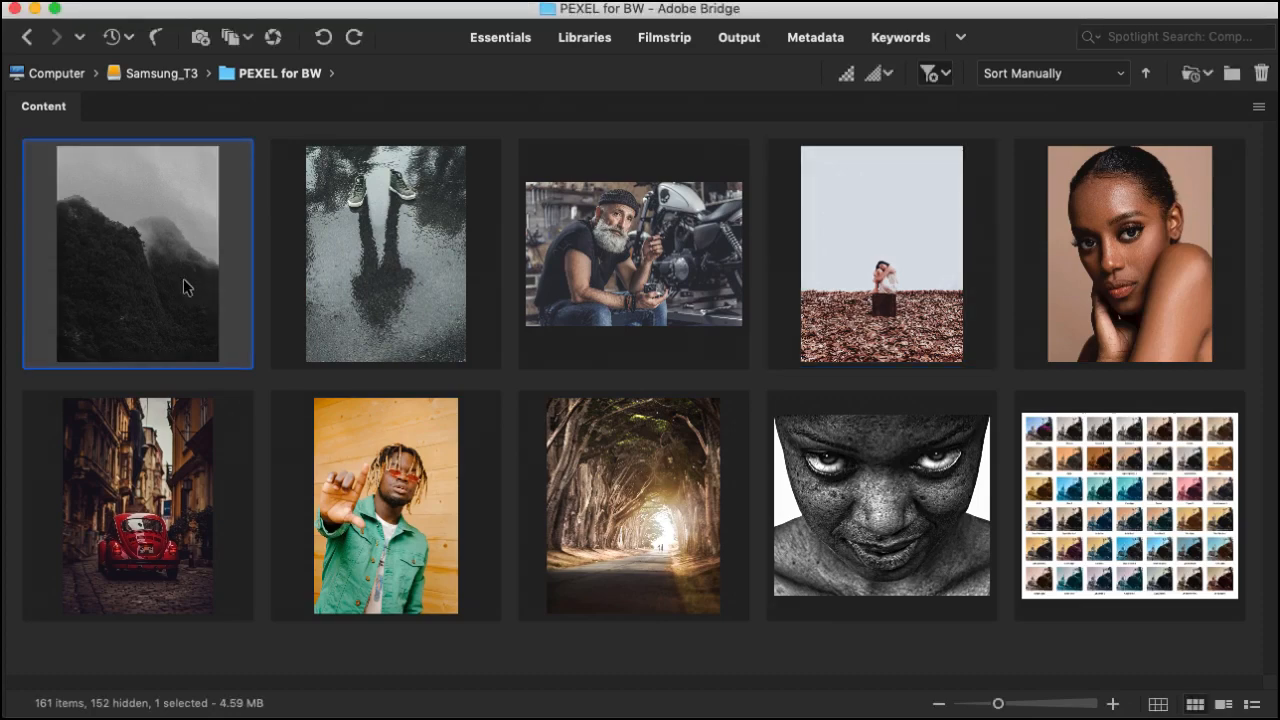
{"action": "double_click", "coordinate": [184, 283]}
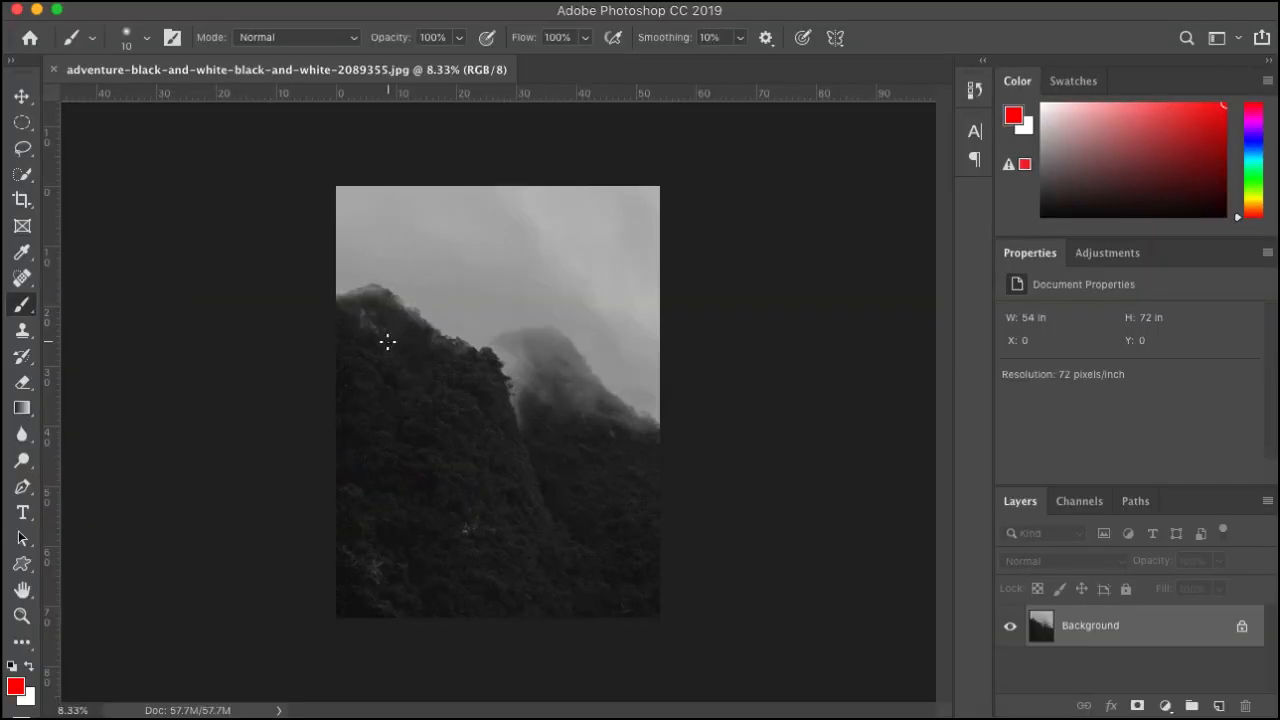
{"action": "key", "text": "super+0"}
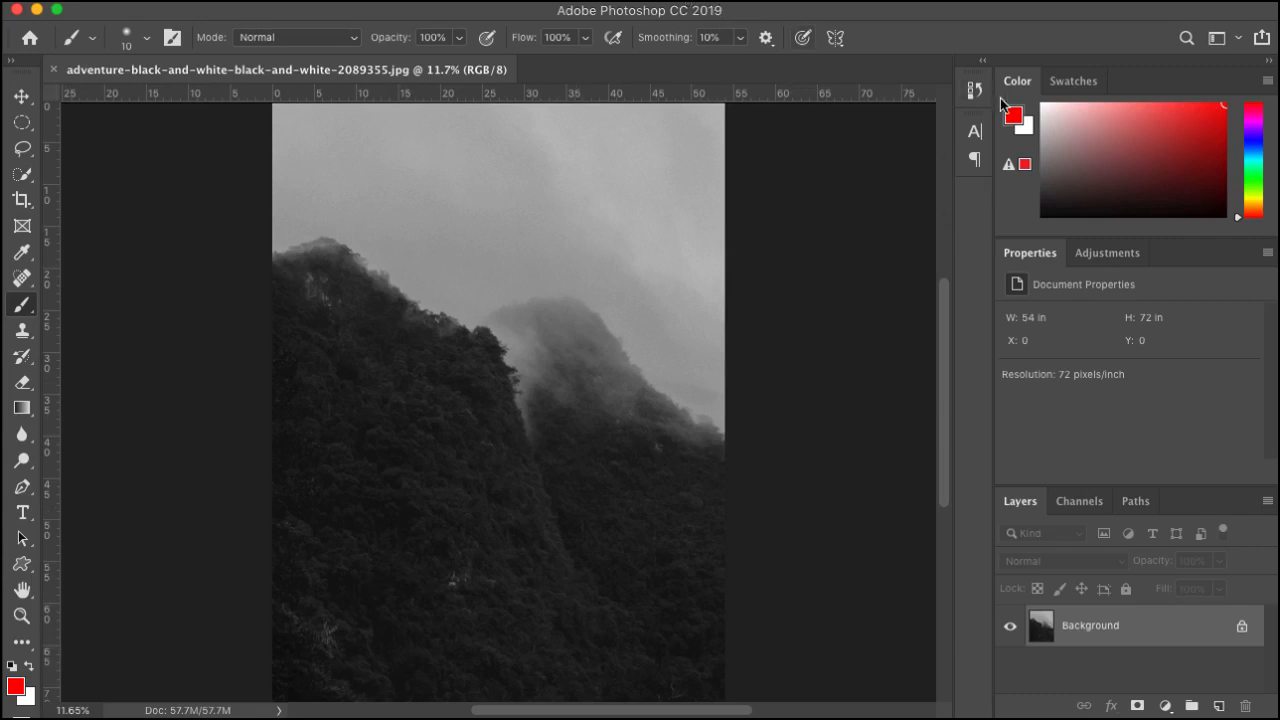
Apply Levels to the mountain photo with the shadow input level at 9, checking it in the clipping preview.
{"action": "key", "text": "super+l"}
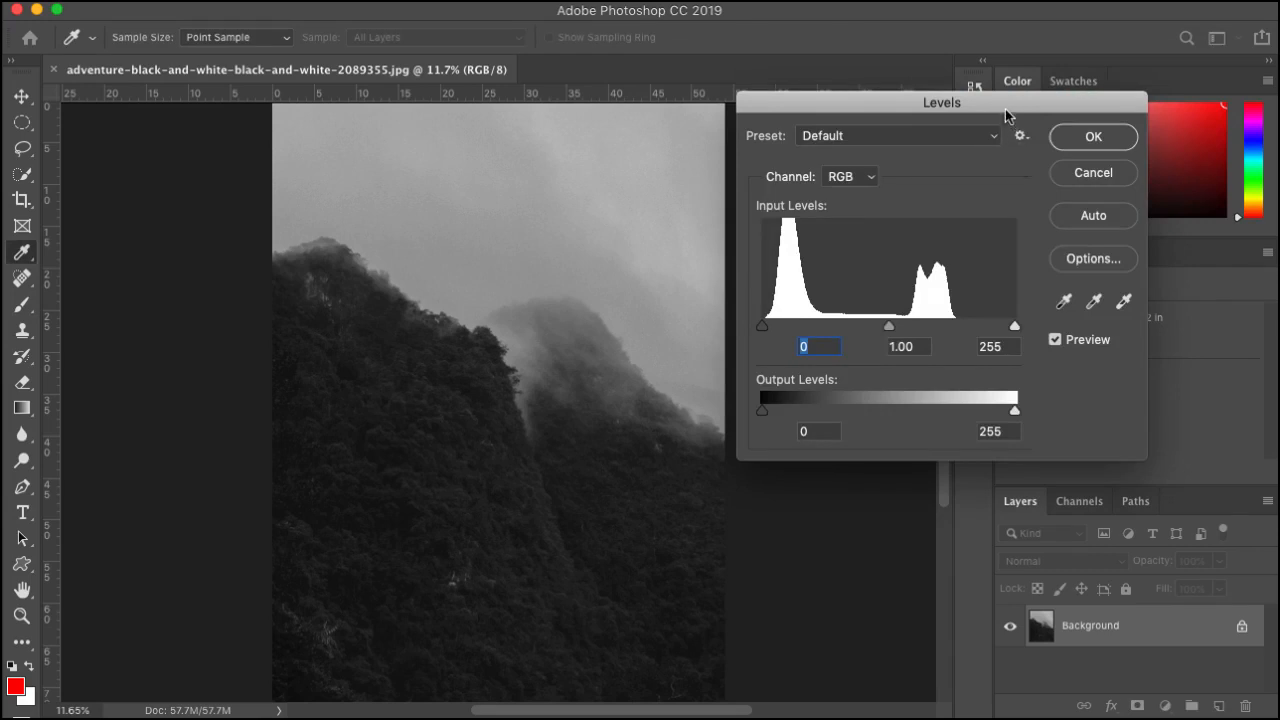
{"action": "left_click_drag", "start_coordinate": [1004, 107], "coordinate": [963, 33]}
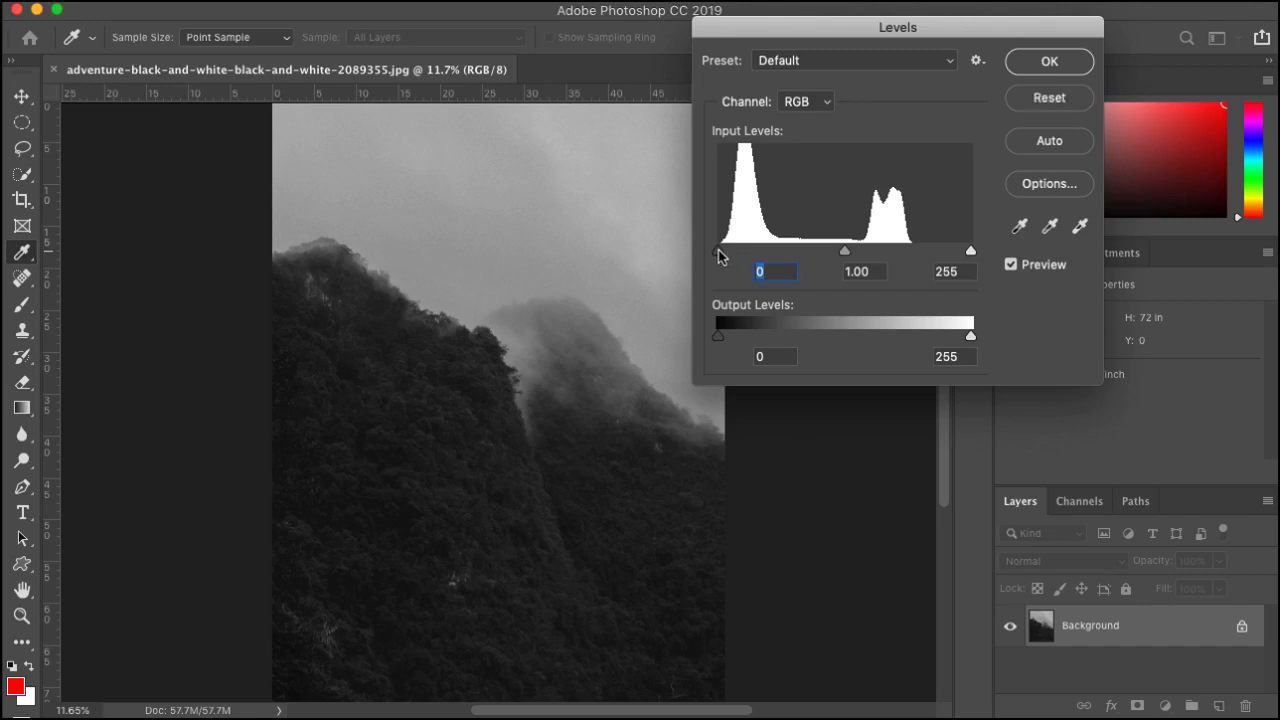
{"action": "left_click", "coordinate": [719, 252], "text": "alt"}
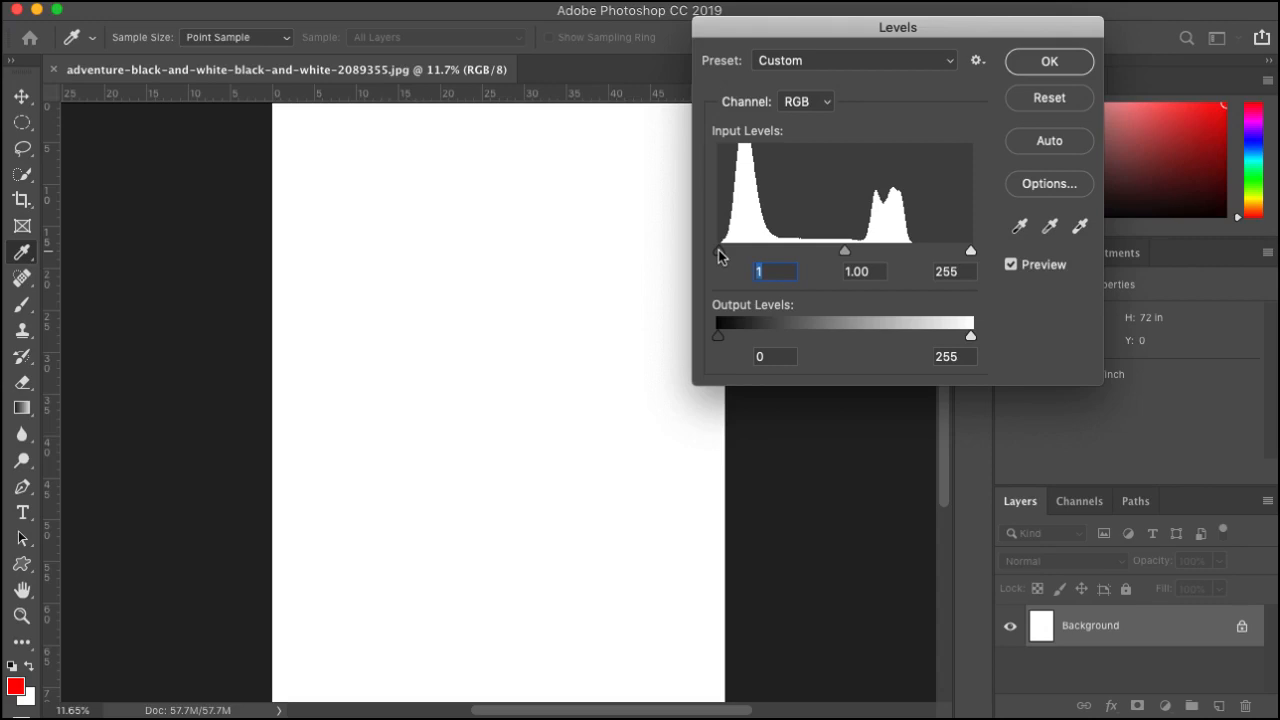
{"action": "mouse_move", "coordinate": [718, 256]}
{"action": "left_mouse_down"}
{"action": "mouse_move", "coordinate": [750, 256]}
{"action": "mouse_move", "coordinate": [738, 258]}
{"action": "left_mouse_up"}
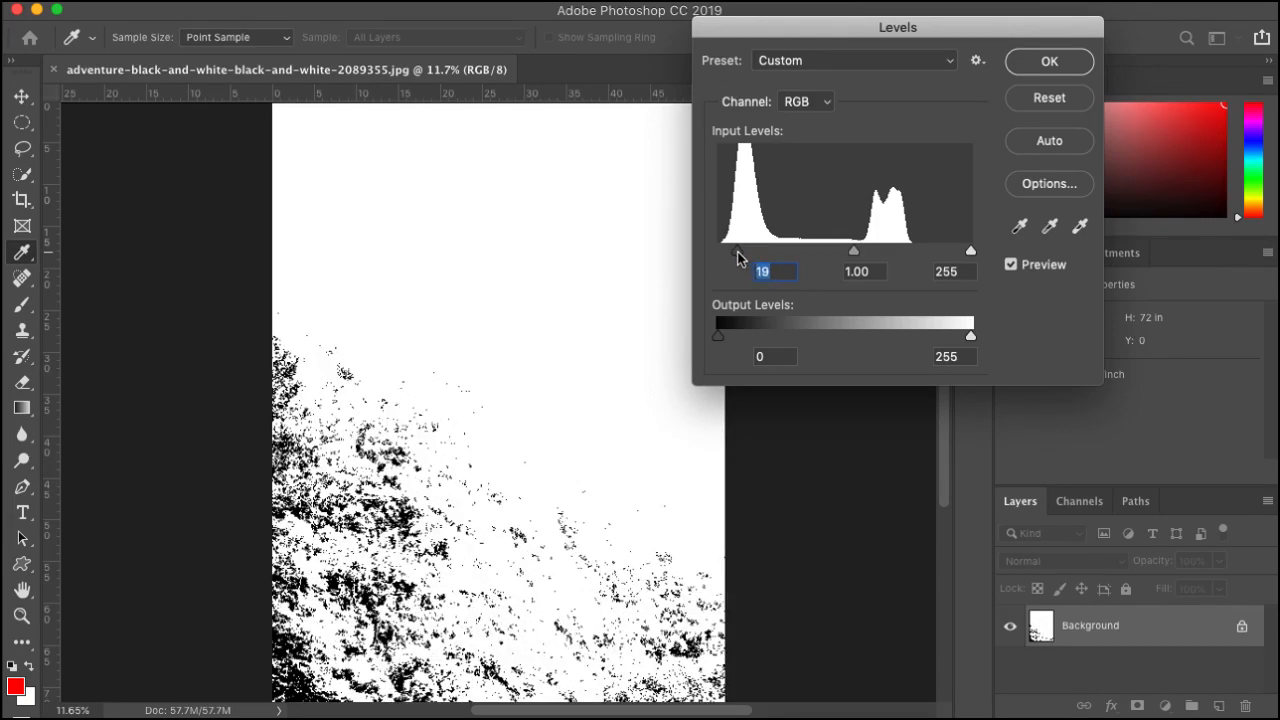
{"action": "mouse_move", "coordinate": [738, 258]}
{"action": "left_mouse_down"}
{"action": "mouse_move", "coordinate": [711, 254]}
{"action": "mouse_move", "coordinate": [726, 257]}
{"action": "left_mouse_up"}
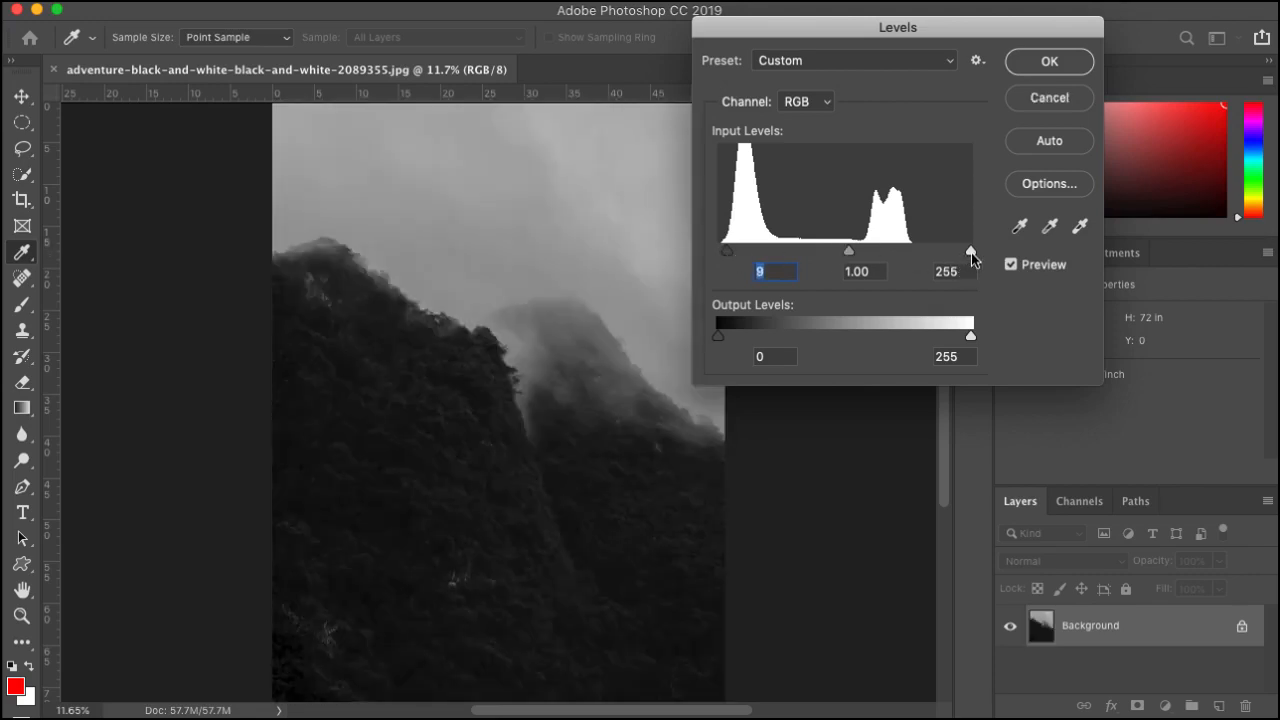
Set the highlight input level to 193 while checking the clipping preview.
{"action": "key", "text": "alt"}
{"action": "left_click_drag", "start_coordinate": [972, 251], "coordinate": [972, 251]}
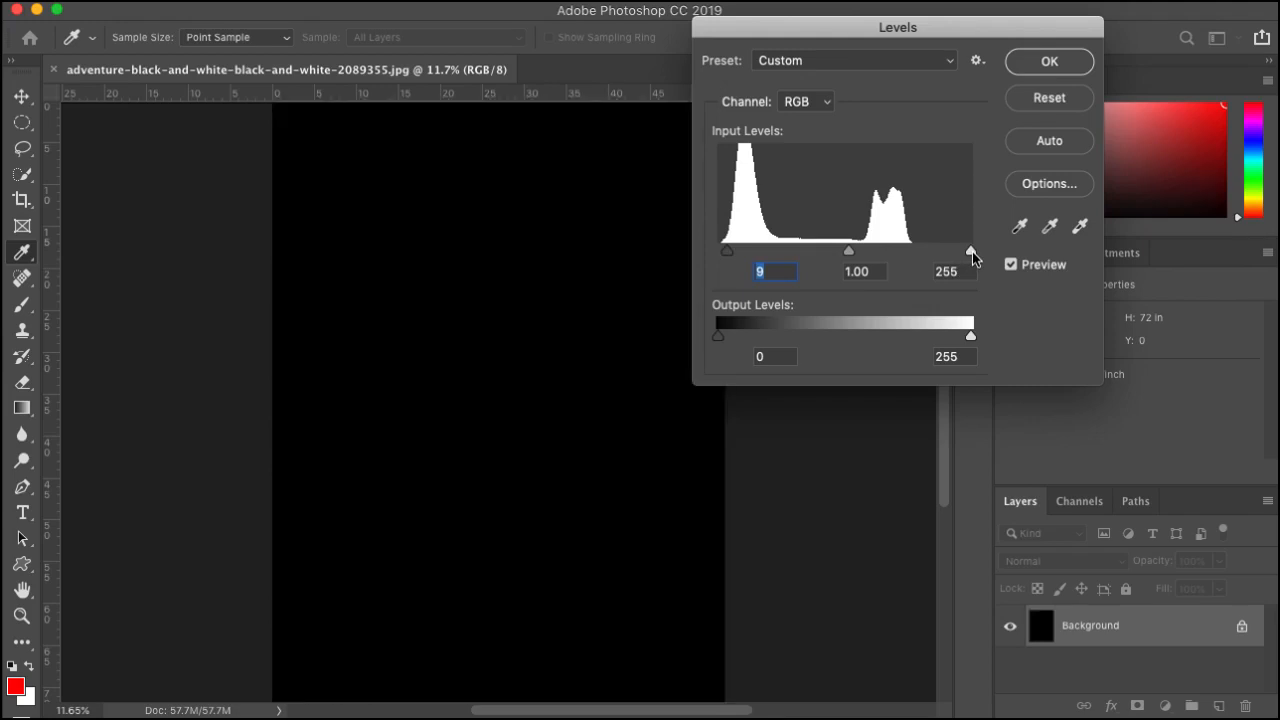
{"action": "left_click_drag", "start_coordinate": [972, 251], "coordinate": [909, 257]}
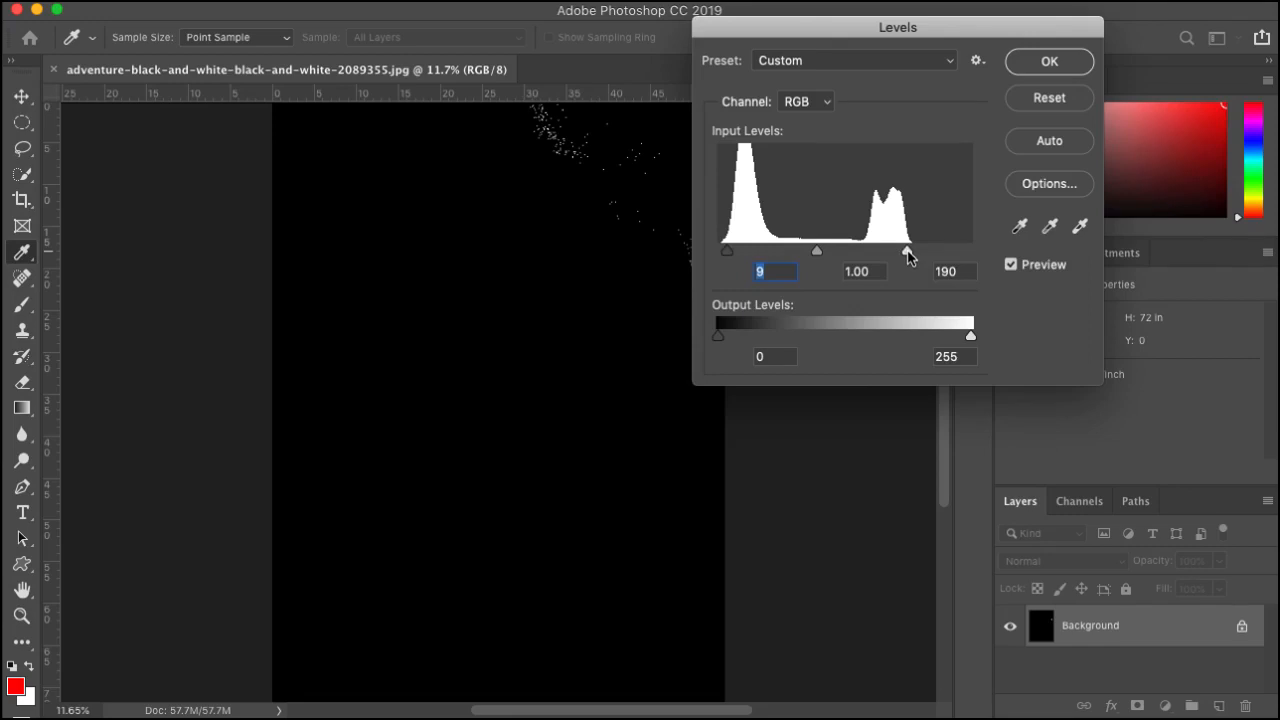
{"action": "left_click_drag", "start_coordinate": [908, 255], "coordinate": [910, 256]}
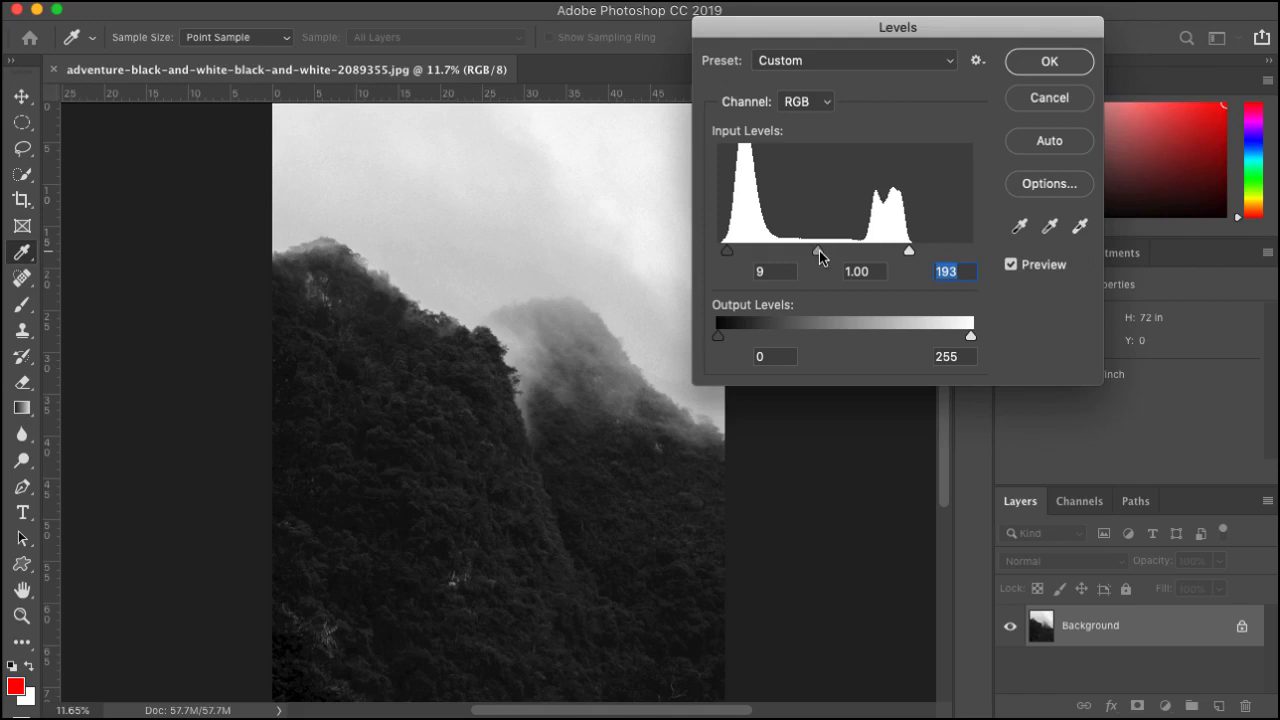
Set the midtone input level to 1.19 and the shadow input level to 18, and cancel the Levels adjustment.
{"action": "left_click_drag", "start_coordinate": [819, 250], "coordinate": [807, 251]}
{"action": "left_click_drag", "start_coordinate": [728, 252], "coordinate": [736, 254]}
{"action": "left_click", "coordinate": [736, 254]}
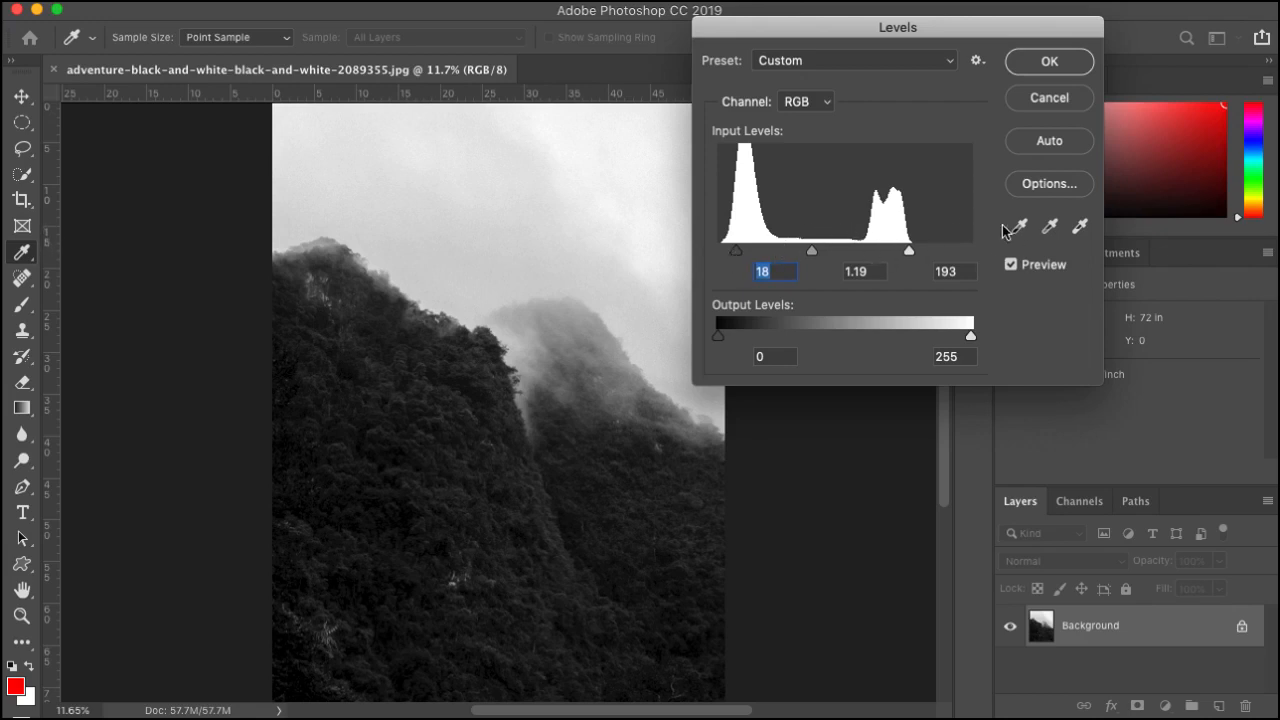
{"action": "left_click", "coordinate": [1049, 98]}
Close the mountain photo and open the photo of sneakers on wet ground from Bridge in Photoshop.
{"action": "key", "text": "b"}
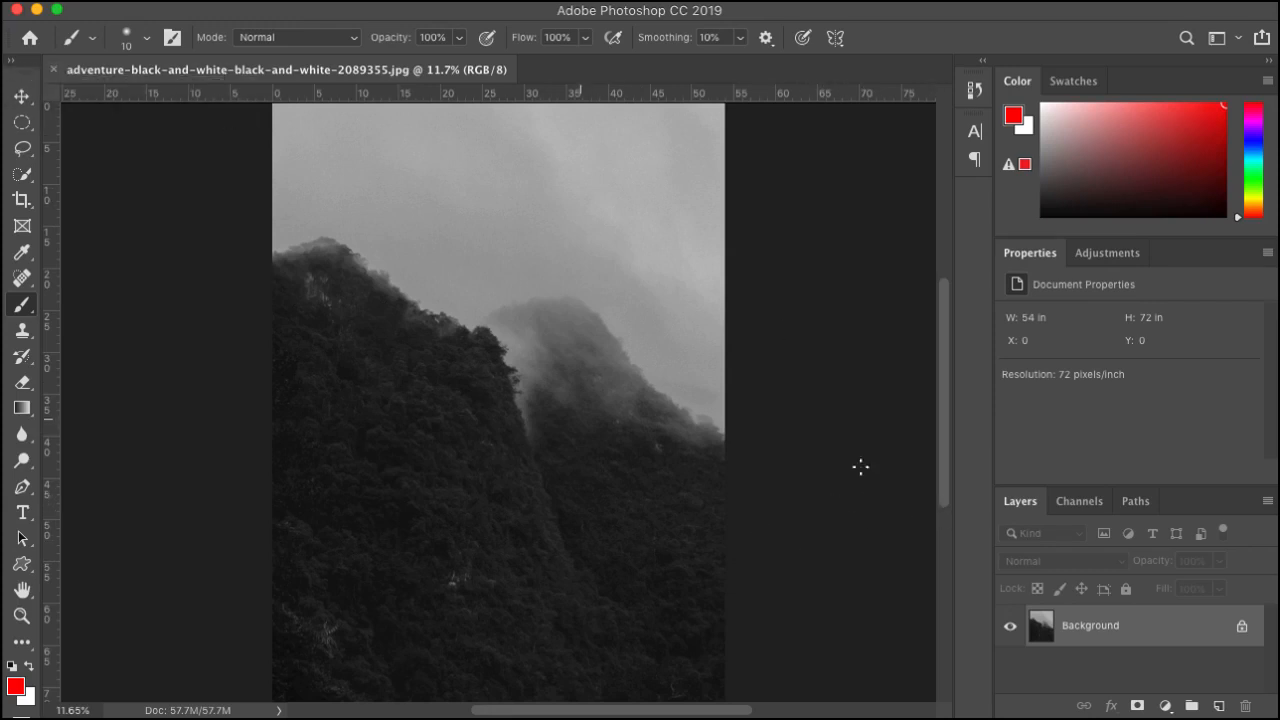
{"action": "left_click", "coordinate": [54, 69]}
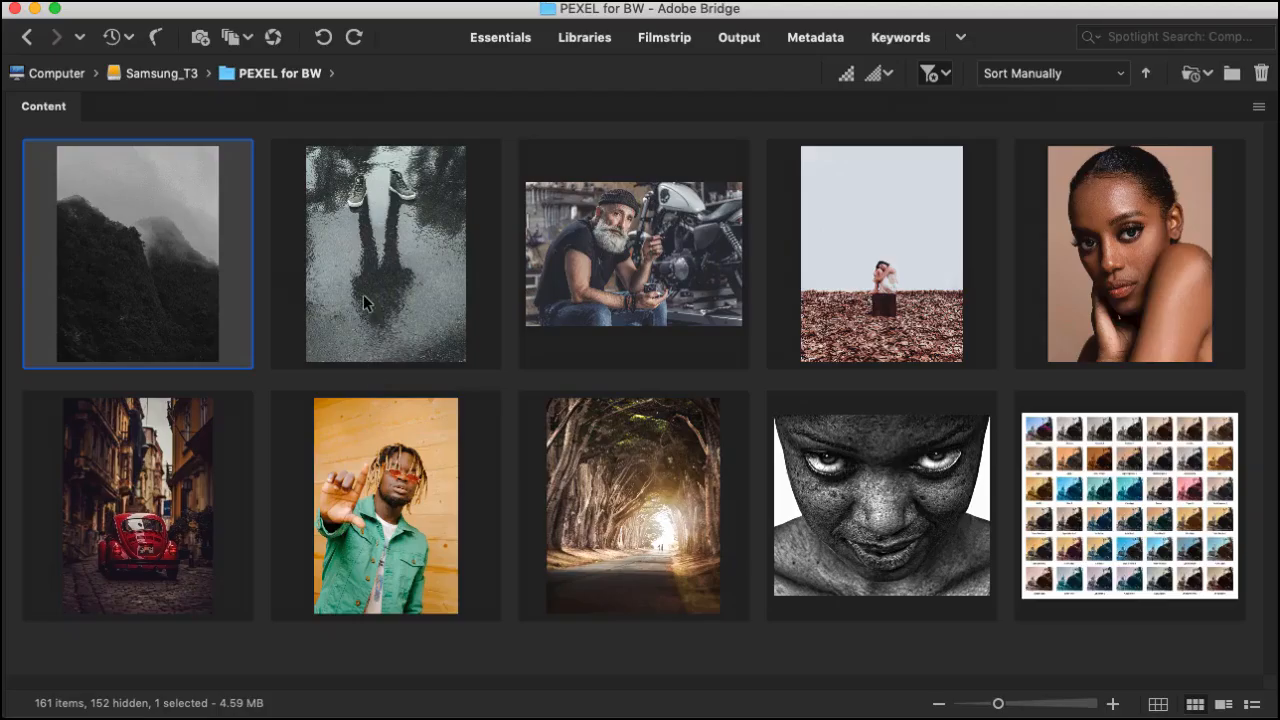
{"action": "double_click", "coordinate": [365, 300]}
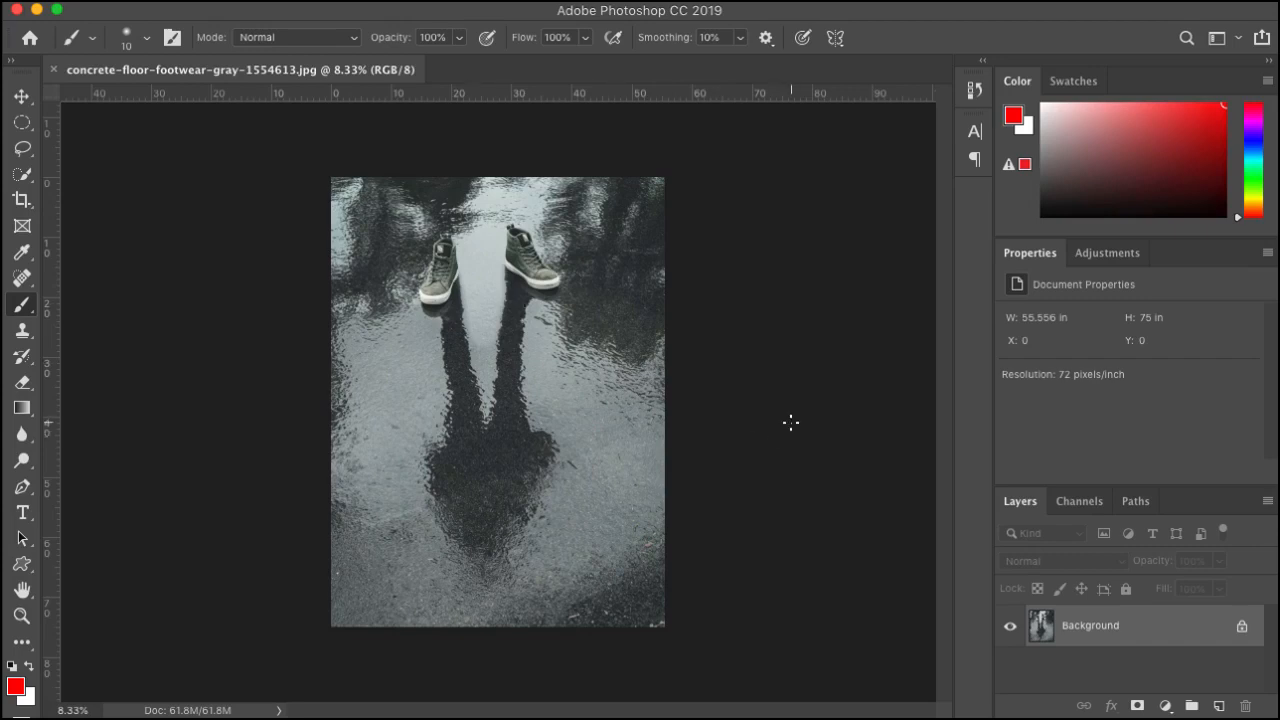
{"action": "scroll", "coordinate": [790, 421], "scroll_direction": "up", "scroll_amount": 2}
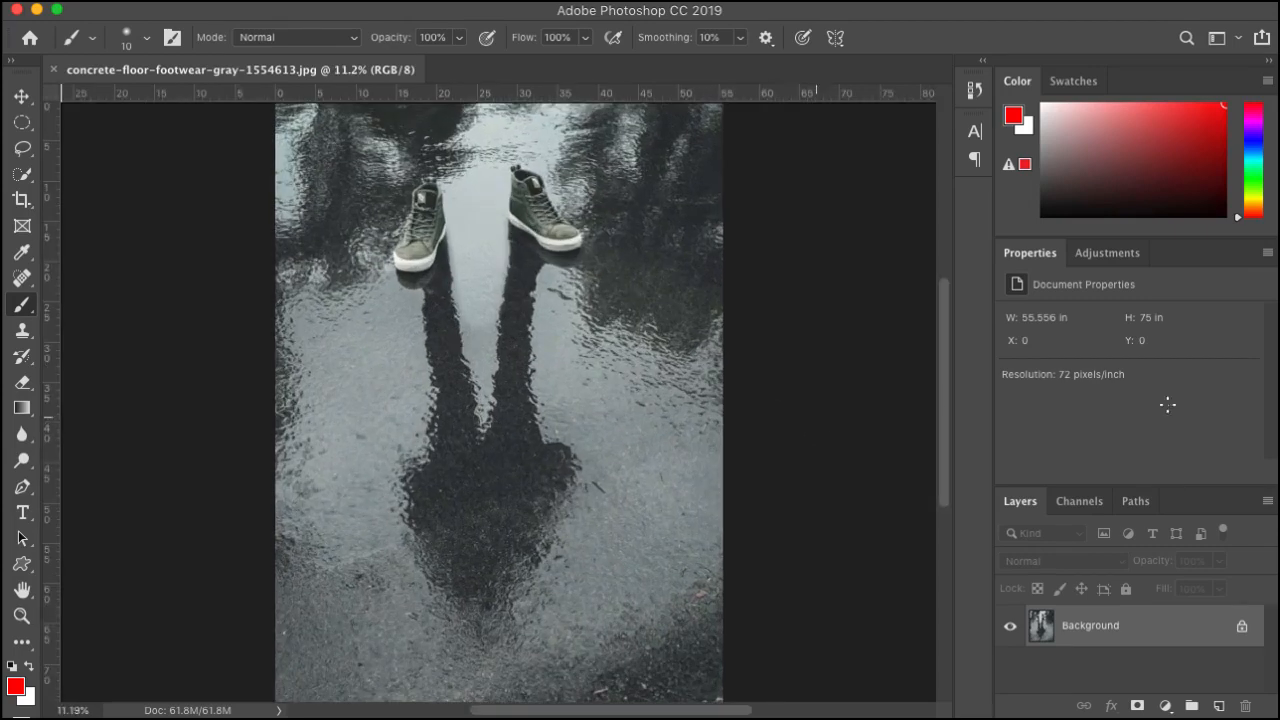
Add a Black & White adjustment layer with default settings and make the Background layer active.
{"action": "left_click", "coordinate": [1108, 256]}
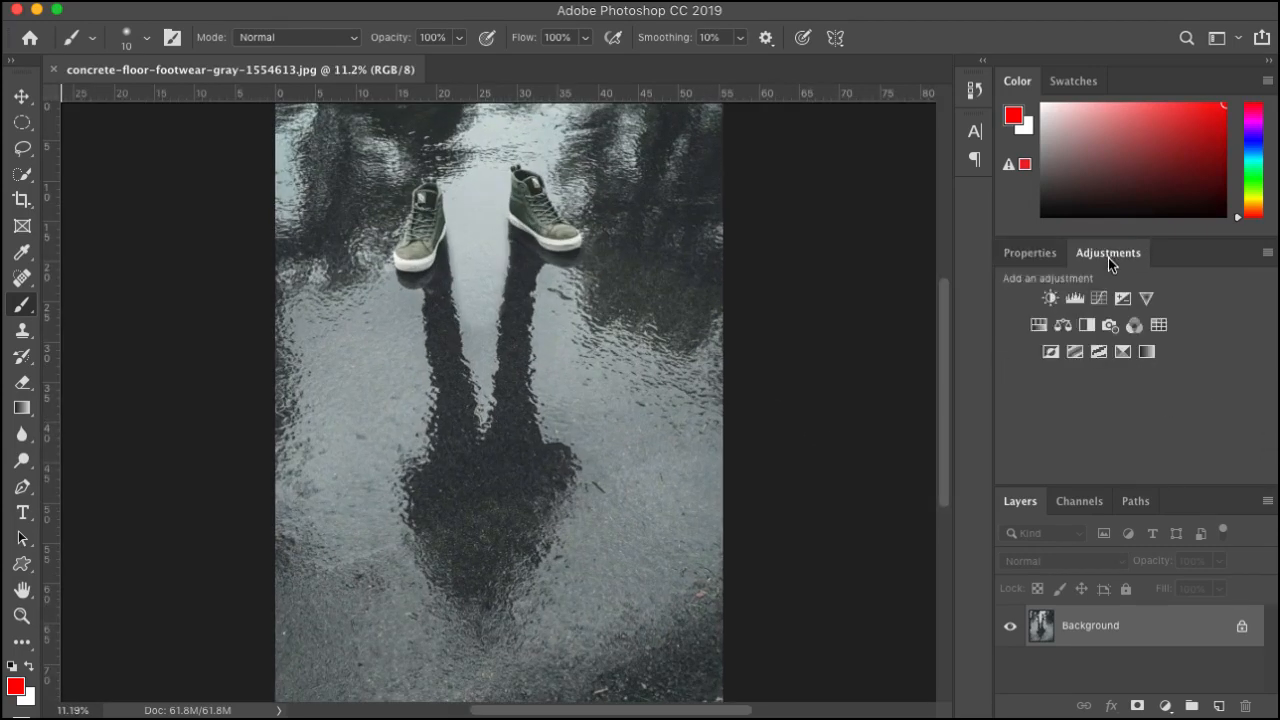
{"action": "left_click", "coordinate": [1087, 326]}
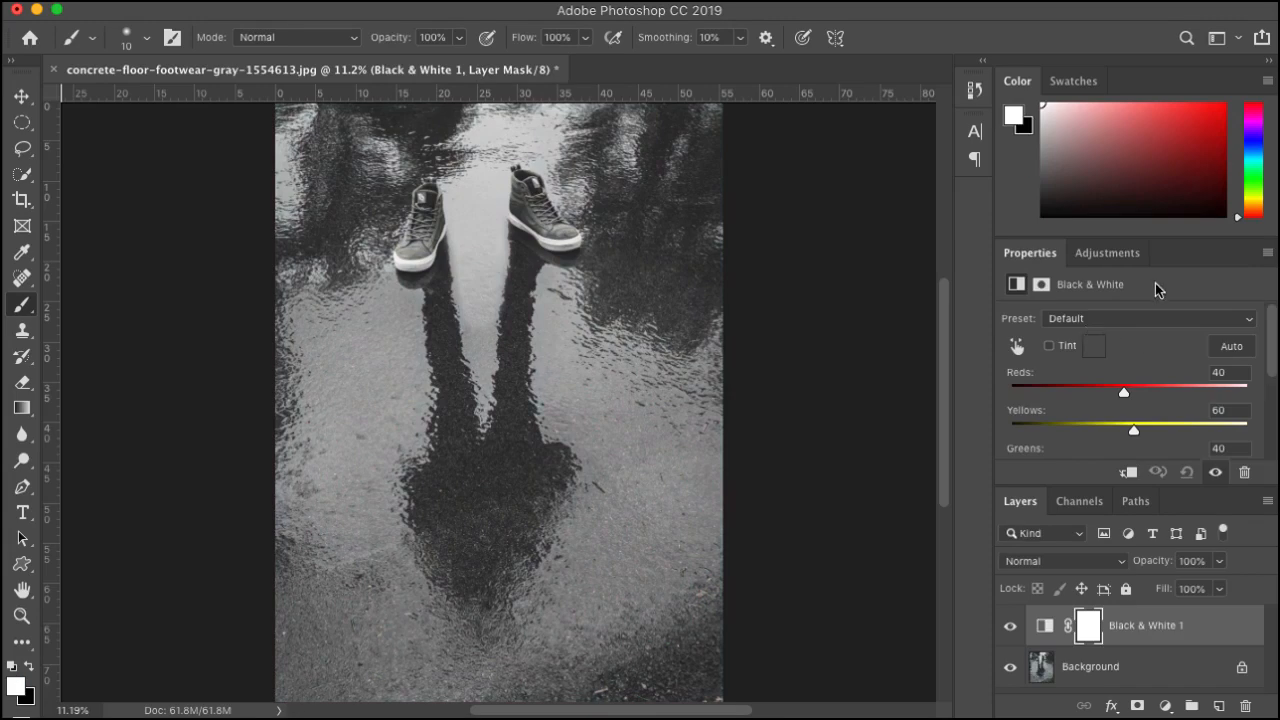
{"action": "key", "text": "super+l"}
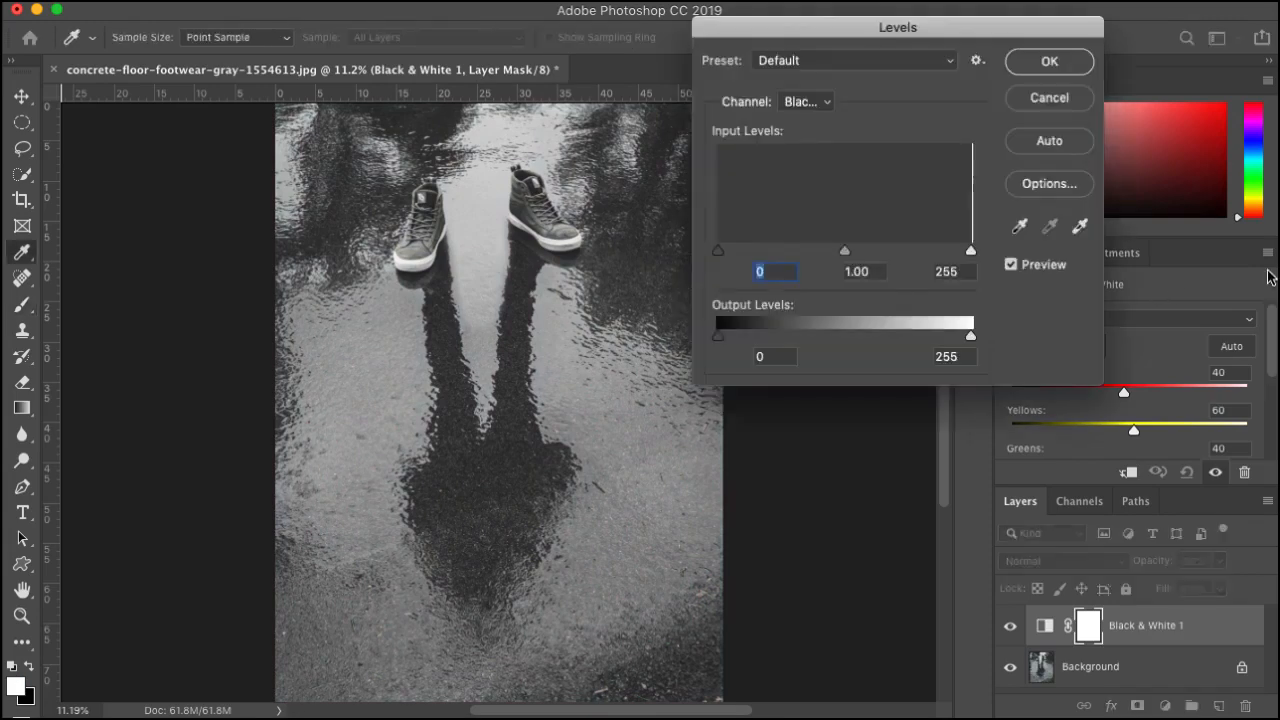
{"action": "left_click", "coordinate": [1052, 100]}
{"action": "left_click", "coordinate": [1160, 672]}
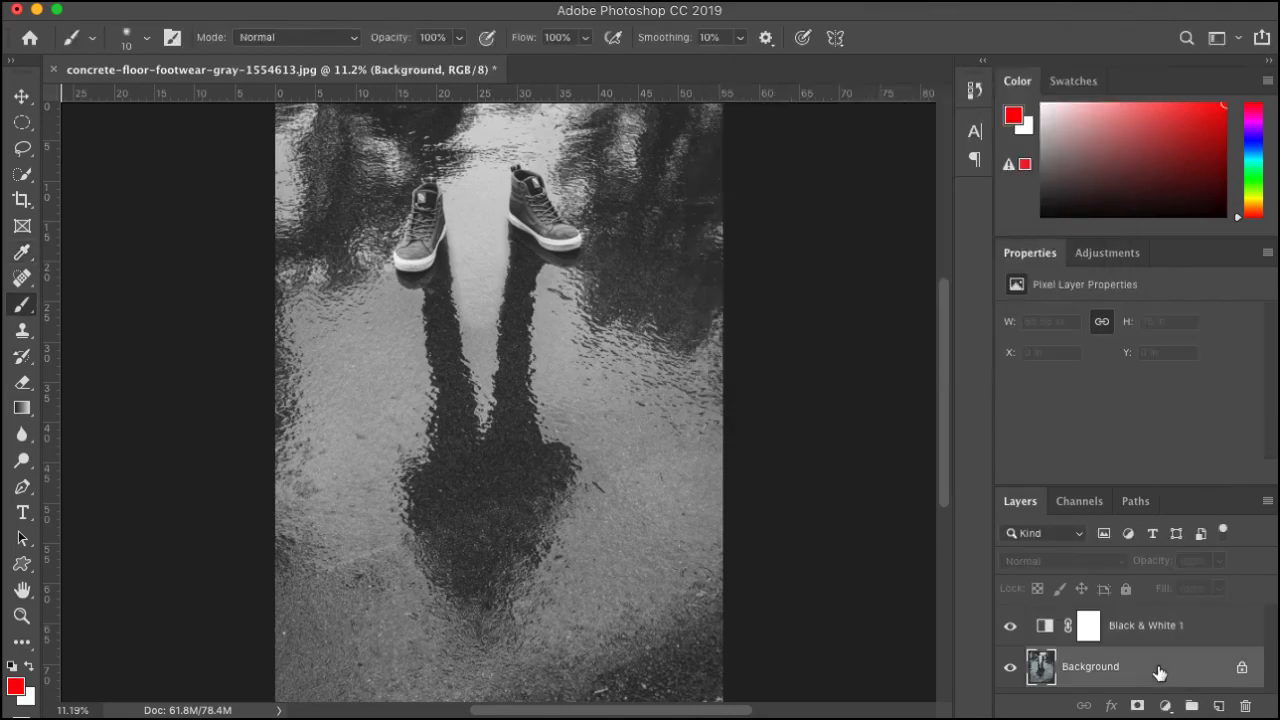
{"action": "key", "text": "super+l"}
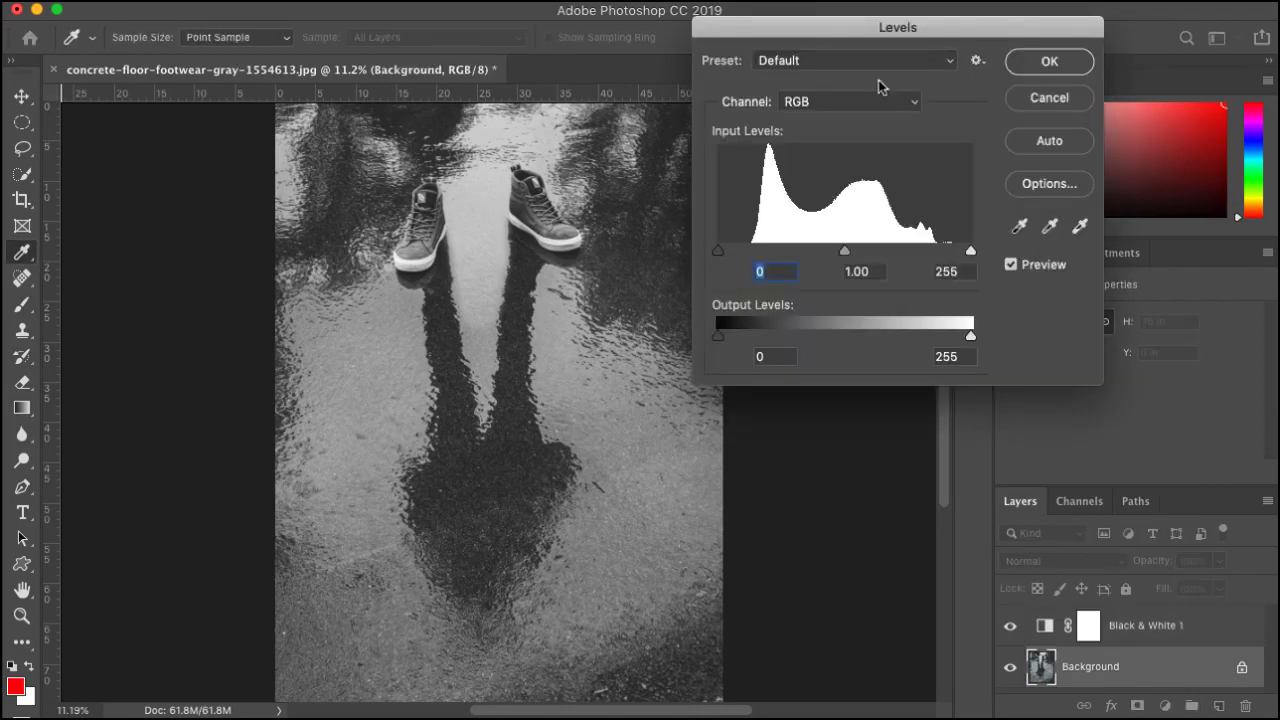
{"action": "left_click_drag", "start_coordinate": [889, 38], "coordinate": [942, 24]}
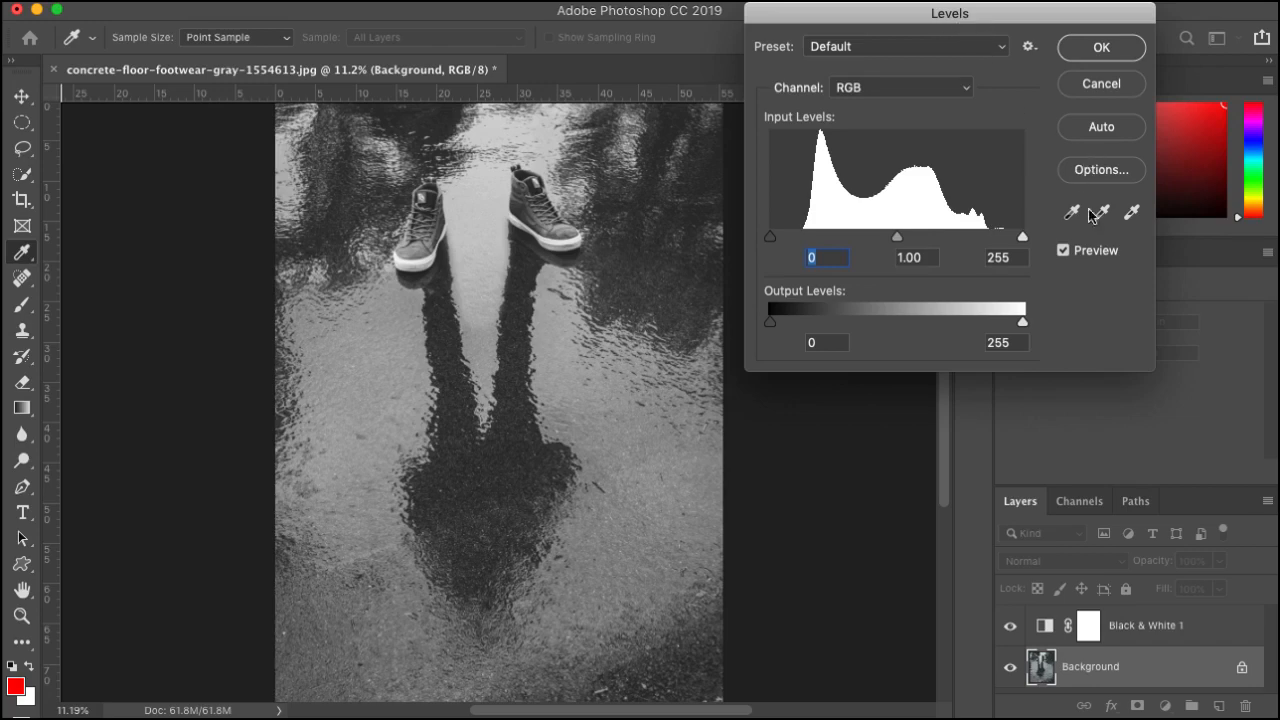
{"action": "left_click", "coordinate": [1124, 220]}
{"action": "left_click", "coordinate": [1098, 85]}
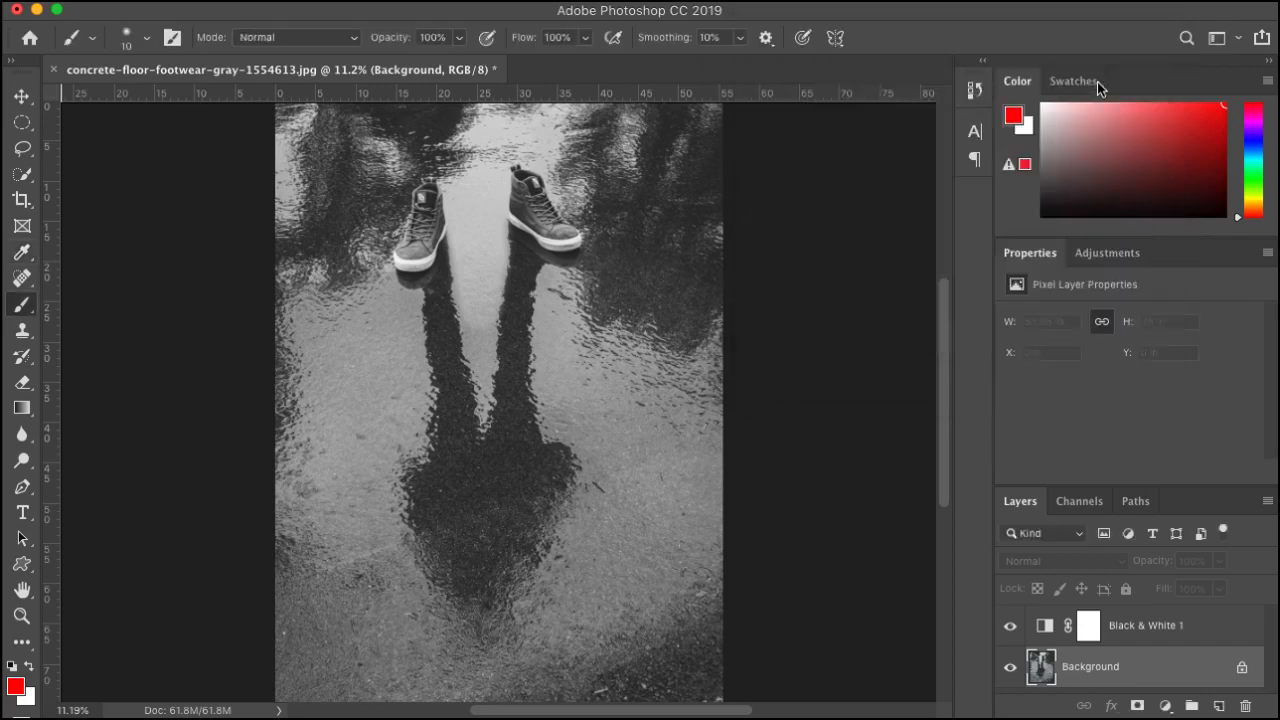
Add a Levels adjustment layer between the Background and the Black & White layer.
{"action": "left_click", "coordinate": [1117, 255]}
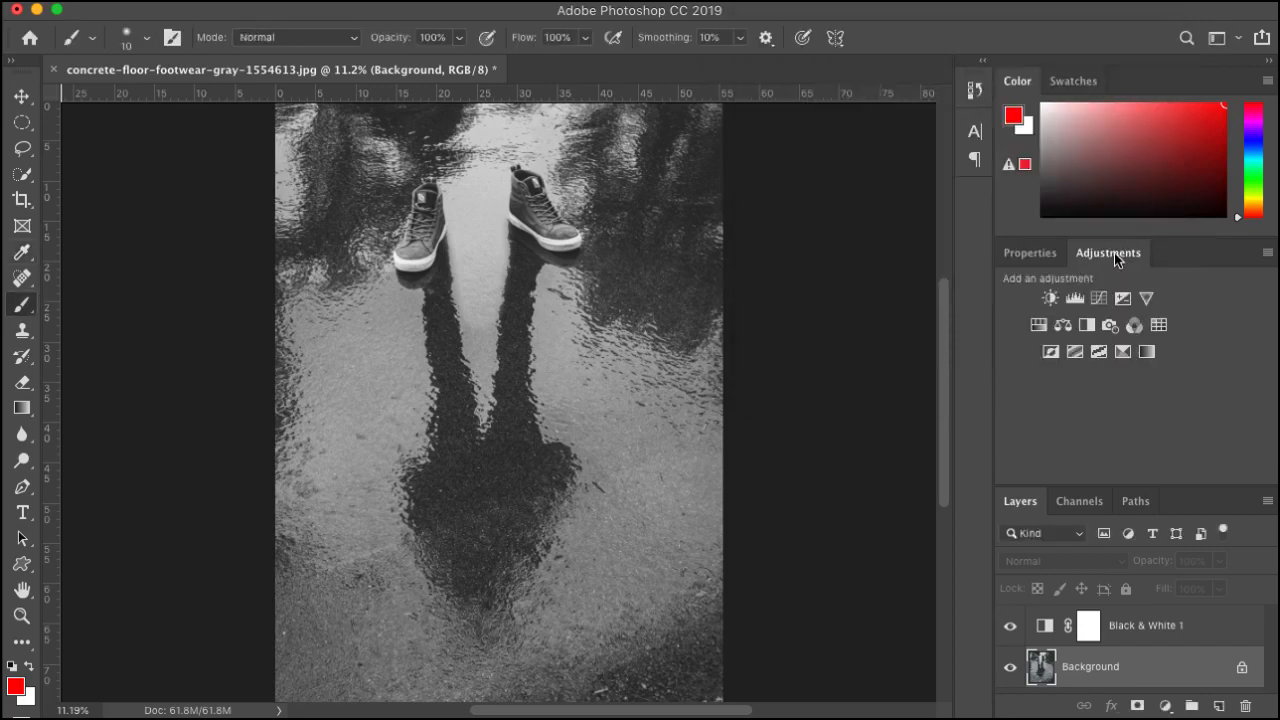
{"action": "left_click", "coordinate": [1075, 300]}
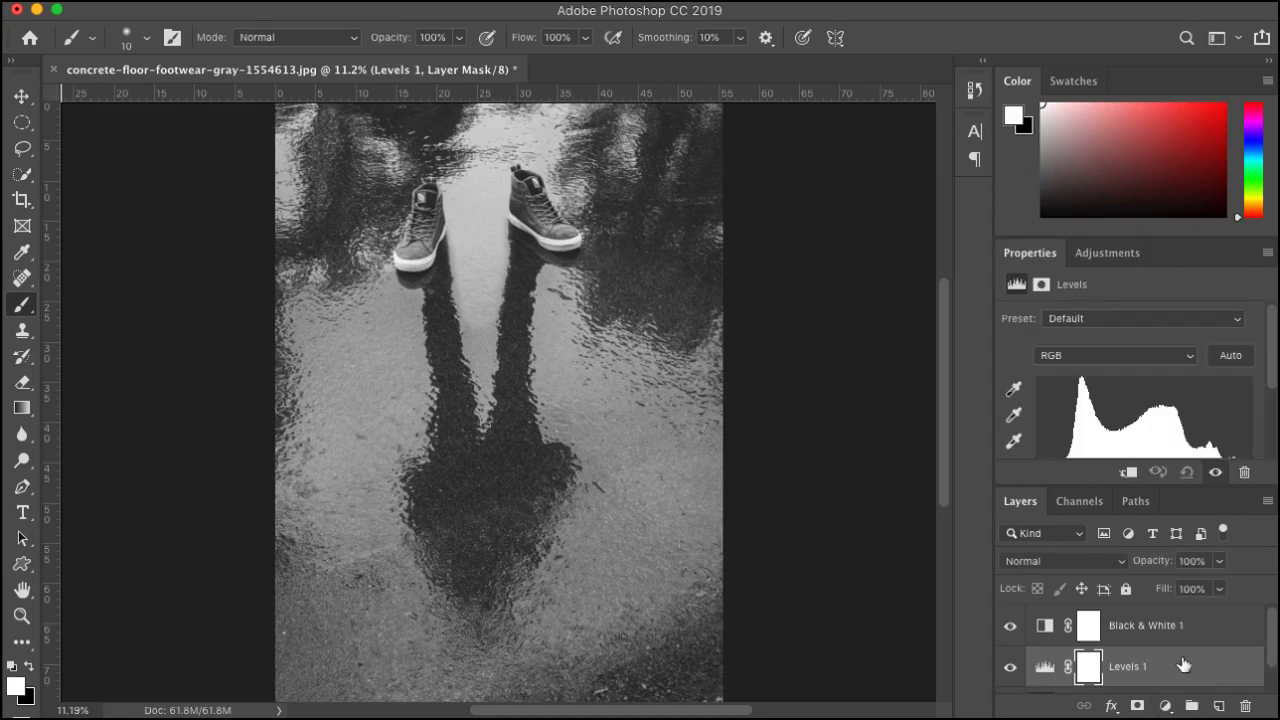
{"action": "scroll", "coordinate": [1183, 665], "scroll_direction": "down", "scroll_amount": 1}
{"action": "scroll", "coordinate": [1183, 665], "scroll_direction": "up", "scroll_amount": 1}
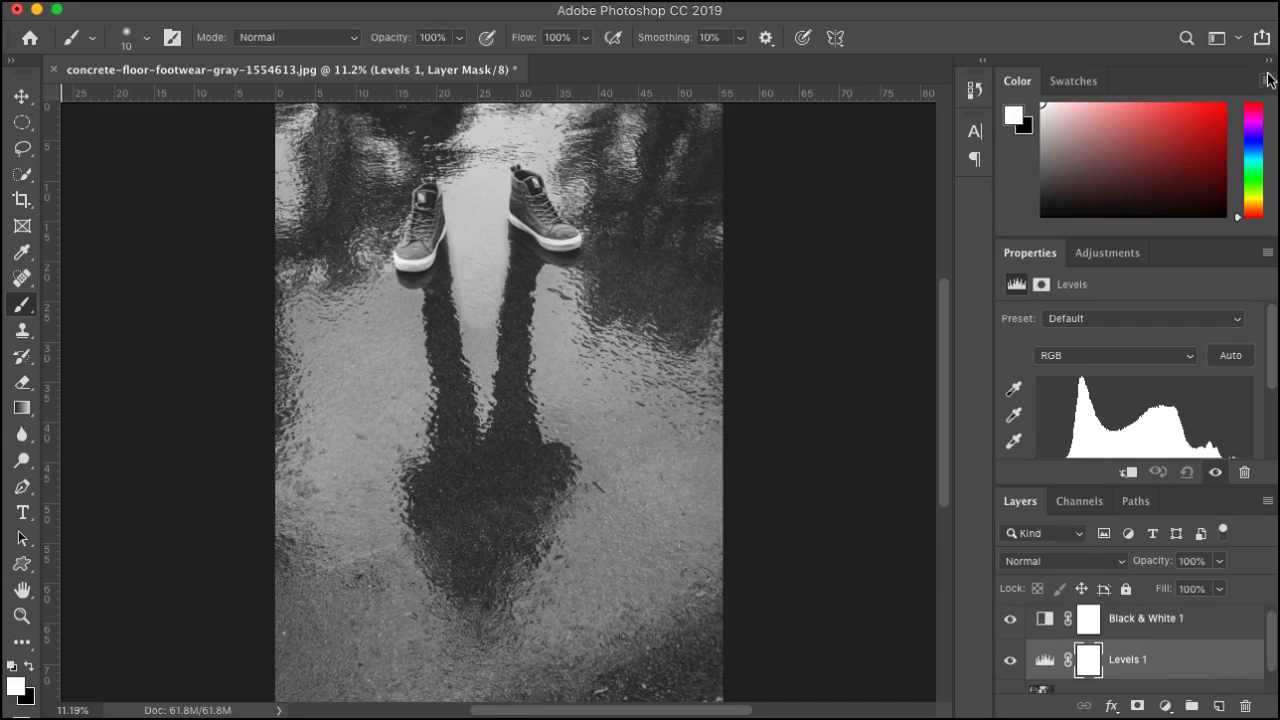
Close the Color and Swatches panel group and enlarge the Layers panel to show all three layers.
{"action": "left_click", "coordinate": [1268, 81]}
{"action": "left_click", "coordinate": [1272, 454]}
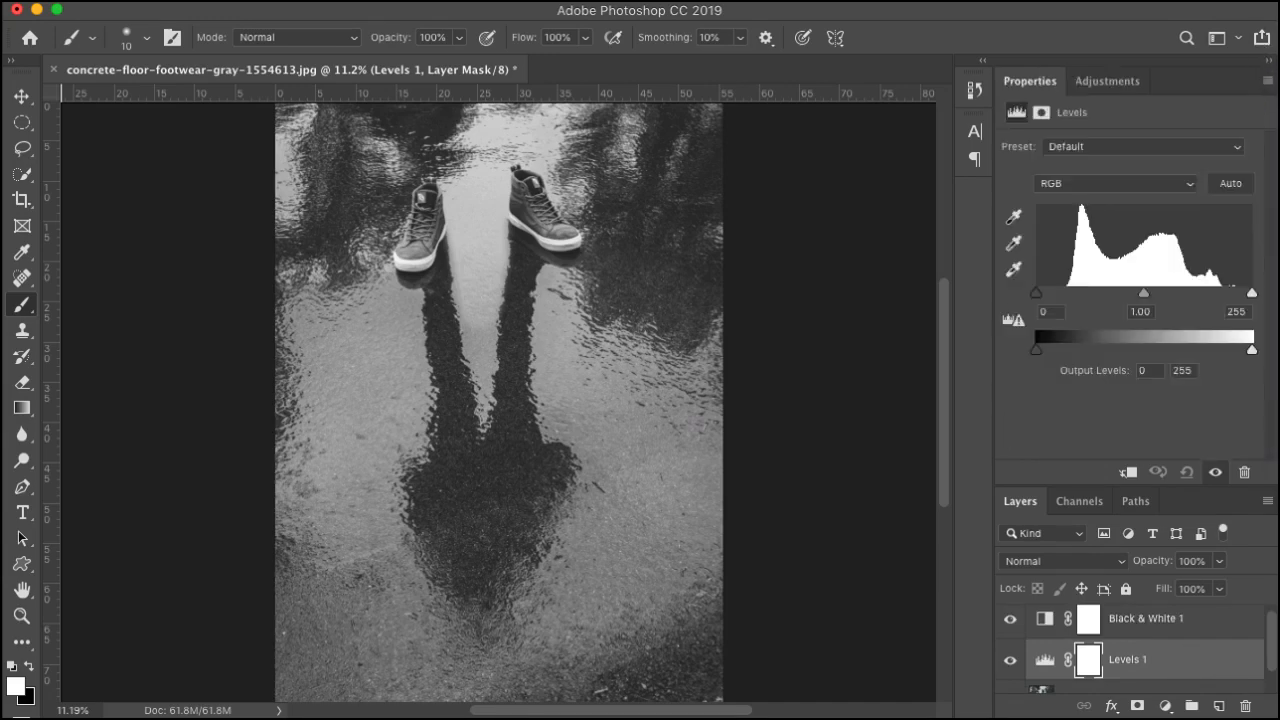
{"action": "left_click_drag", "start_coordinate": [1096, 485], "coordinate": [1087, 412]}
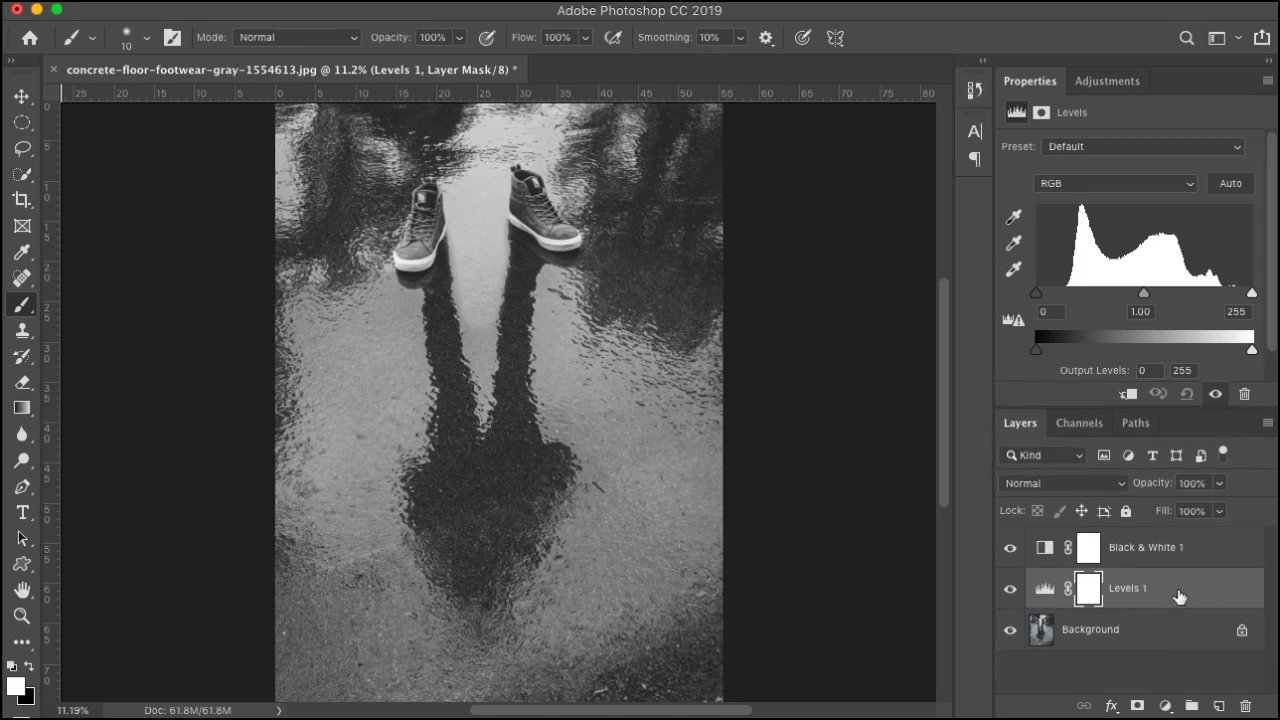
Activate the Levels black point eyedropper with a sample size of 3 by 3 Average.
{"action": "left_click", "coordinate": [1012, 220]}
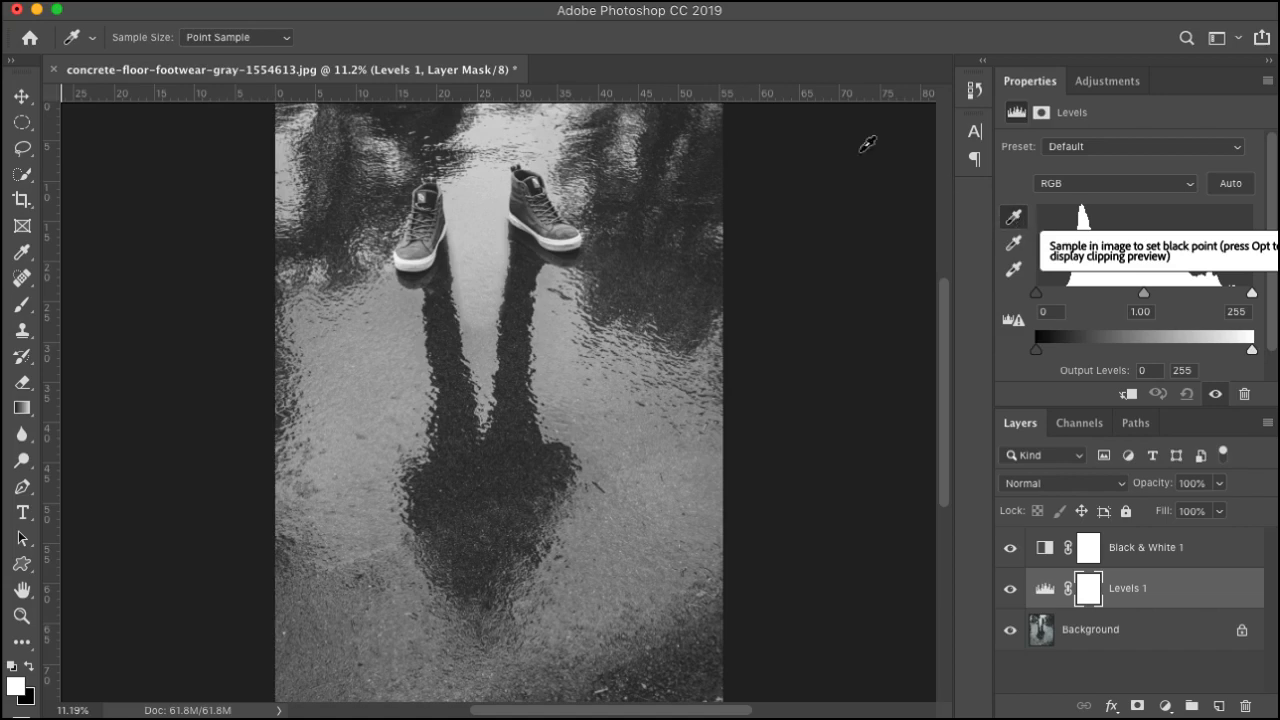
{"action": "left_click", "coordinate": [277, 43]}
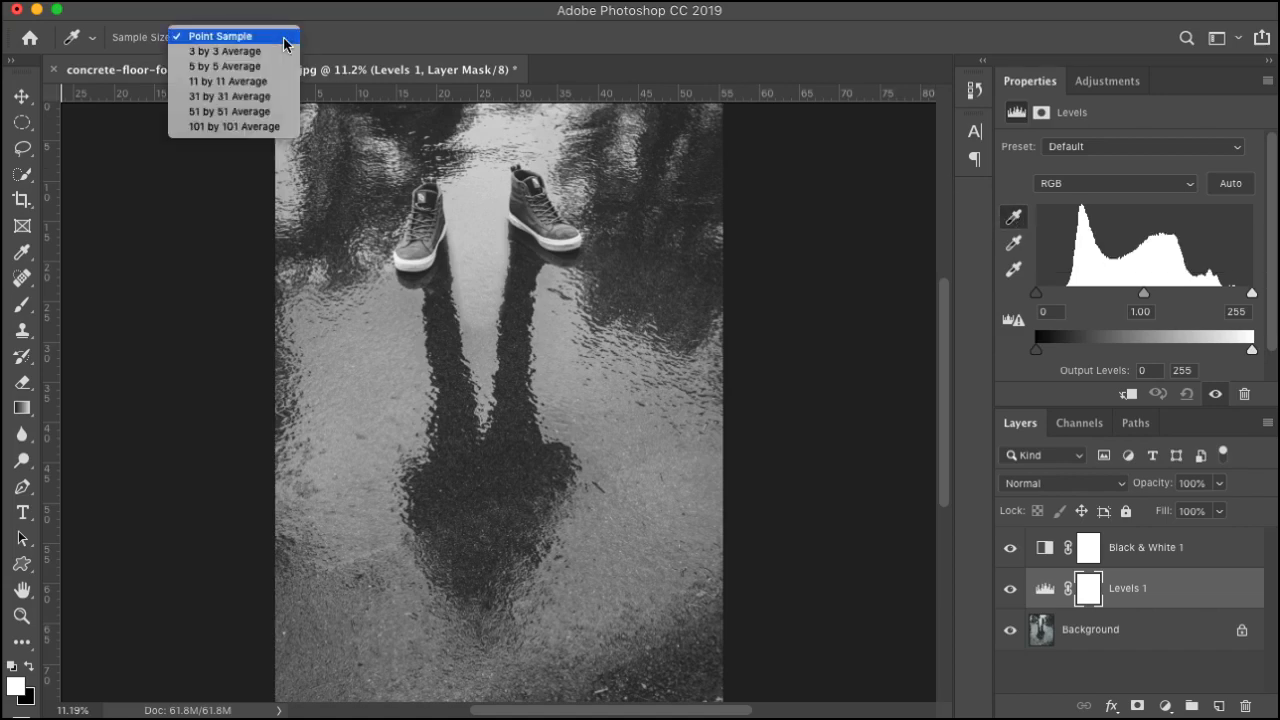
{"action": "left_click", "coordinate": [277, 52]}
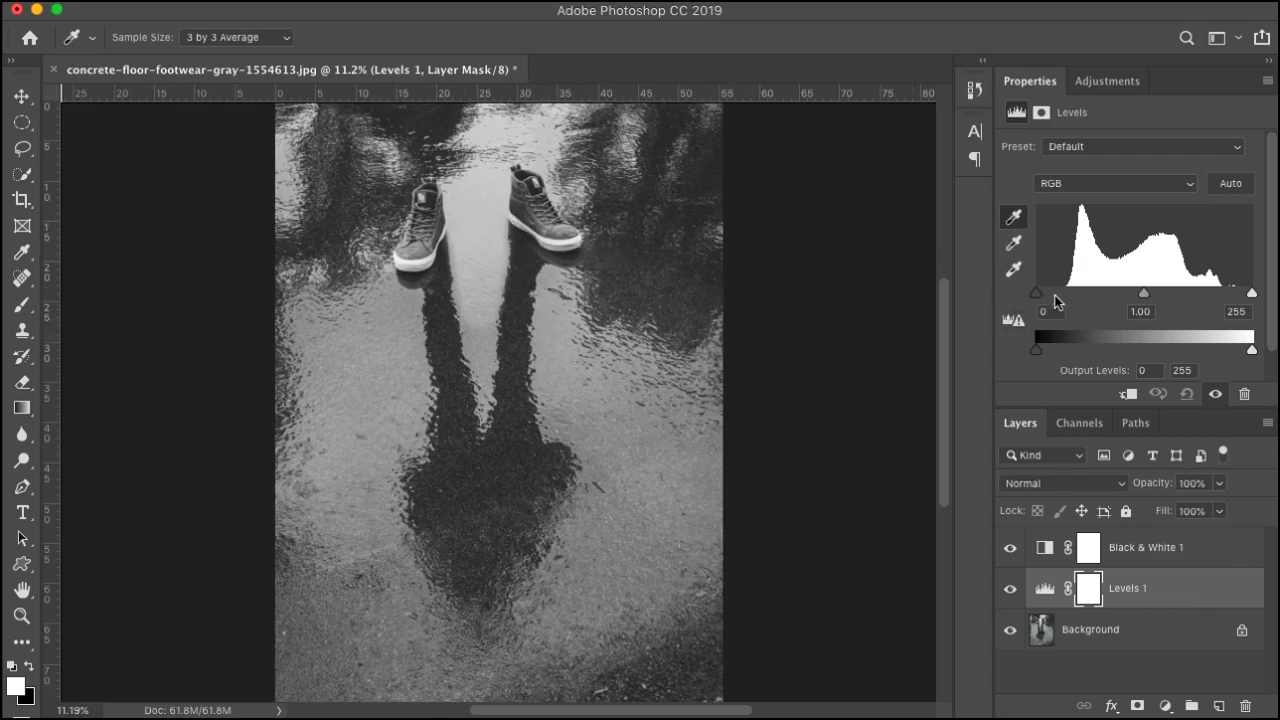
Sample the black point at the dark opening of the right sneaker, and set highlights to 207 and midtones to 1.15.
{"action": "left_click_drag", "start_coordinate": [1037, 295], "coordinate": [1000, 295]}
{"action": "left_click", "coordinate": [527, 173]}
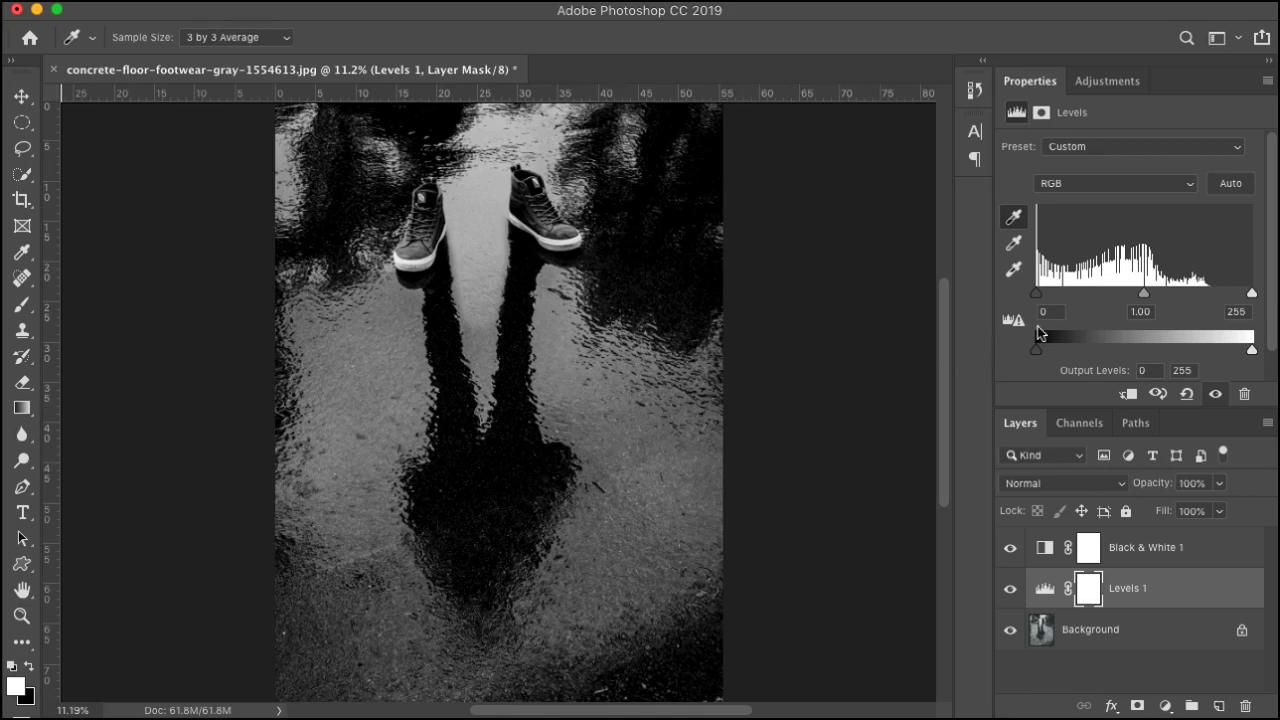
{"action": "left_click_drag", "start_coordinate": [1251, 293], "coordinate": [1211, 294]}
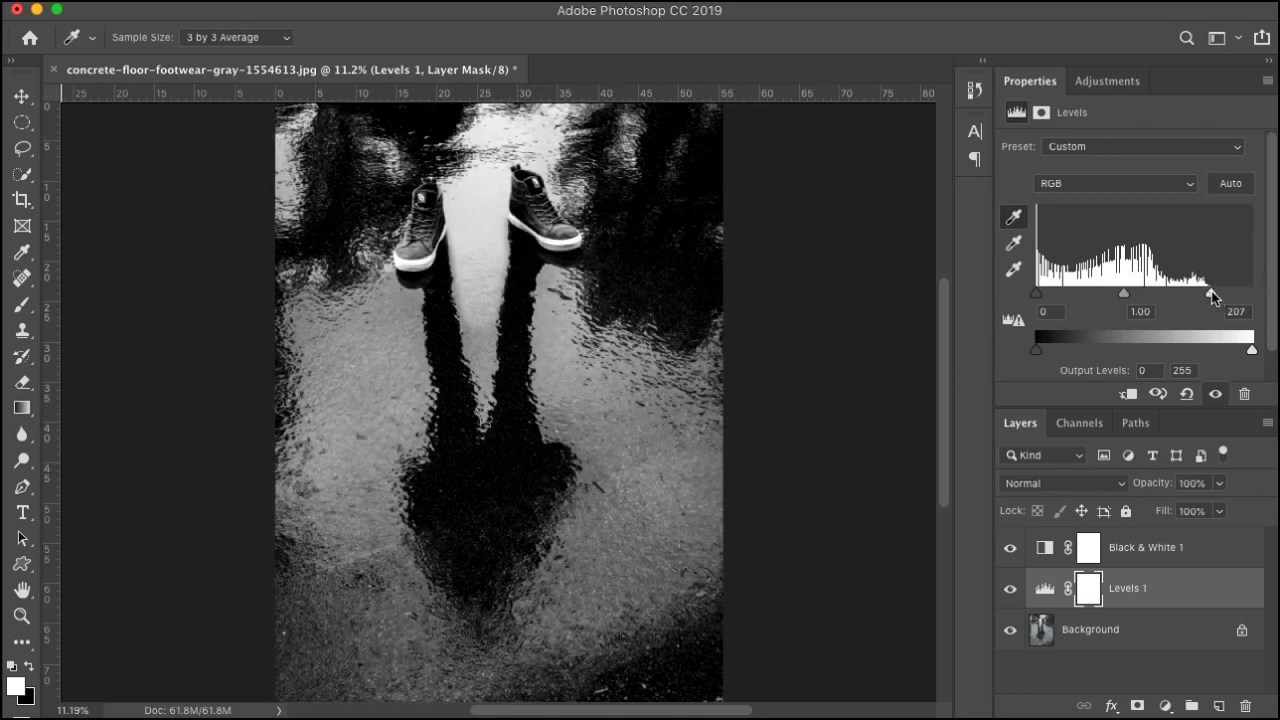
{"action": "mouse_move", "coordinate": [1126, 296]}
{"action": "left_mouse_down"}
{"action": "mouse_move", "coordinate": [1097, 294]}
{"action": "mouse_move", "coordinate": [1120, 293]}
{"action": "left_mouse_up"}
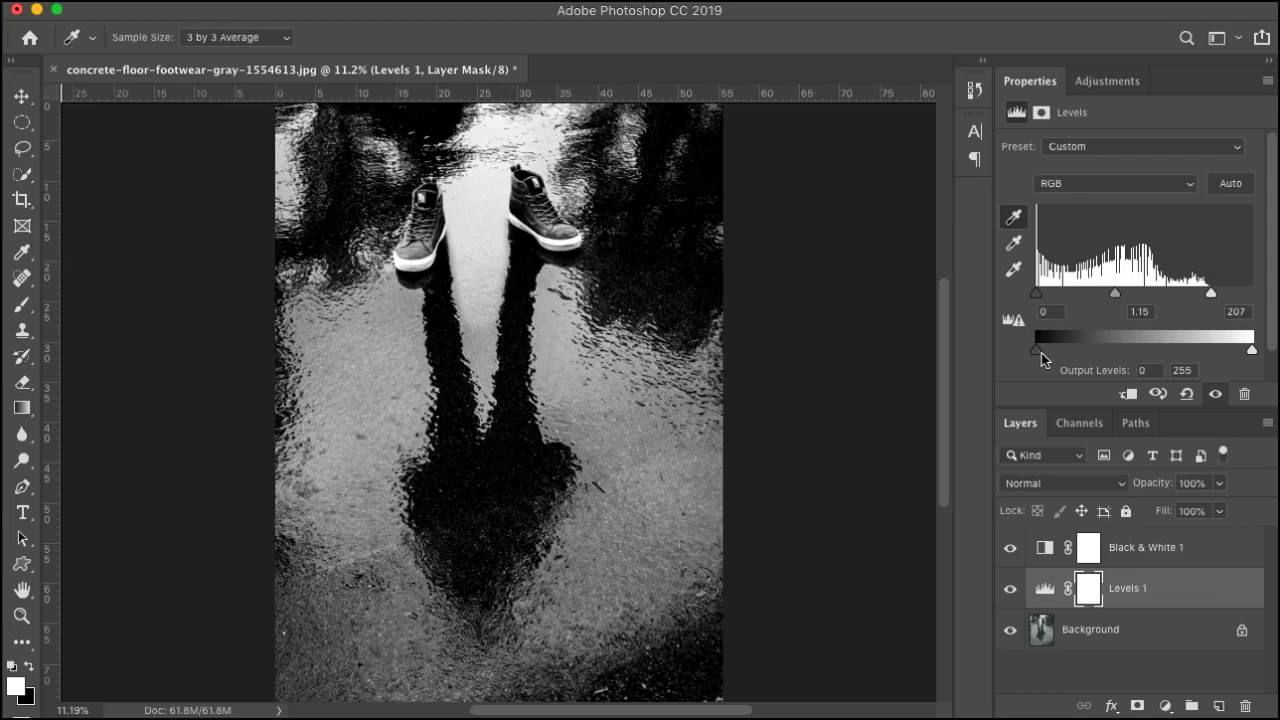
Undo the black point, highlight and midtone changes on the Levels layer.
{"action": "left_click_drag", "start_coordinate": [1039, 358], "coordinate": [1013, 358]}
{"action": "key", "text": "super+z"}
{"action": "key", "text": "super+z"}
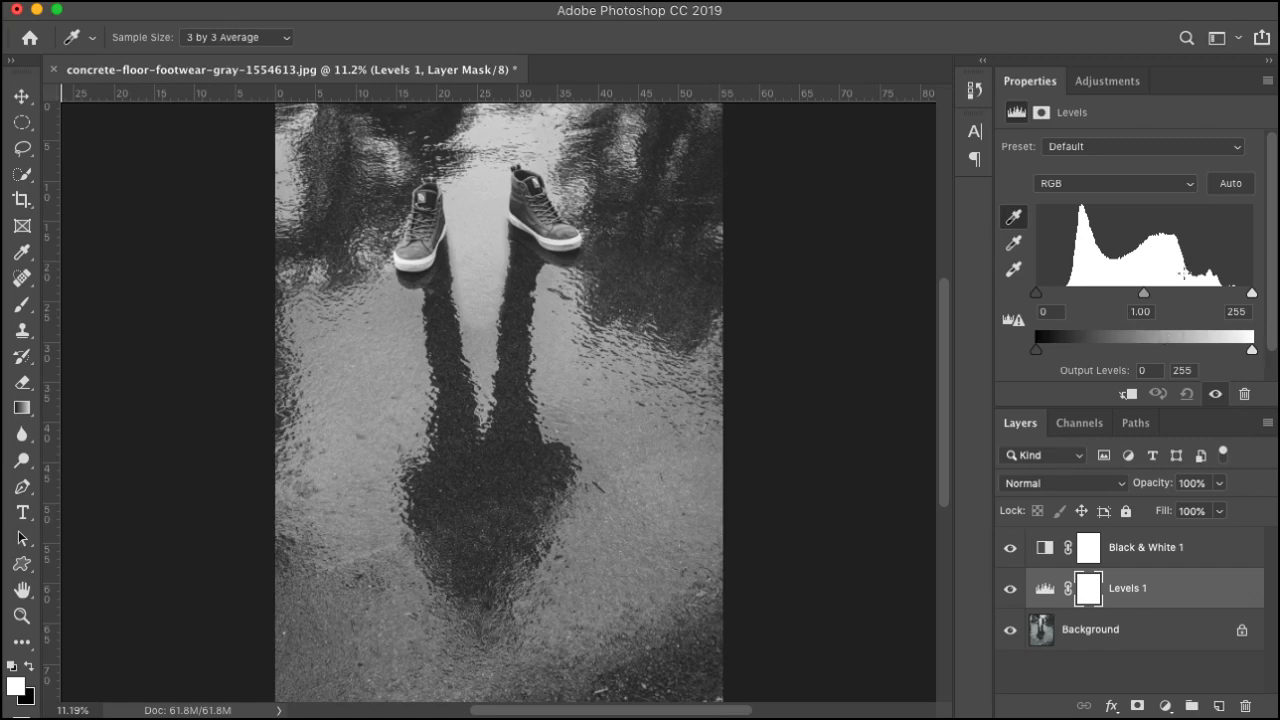
Set the Levels black point eyedropper's target shadow color to RGB 7, 7, 7 and save it as the default.
{"action": "double_click", "coordinate": [1015, 219]}
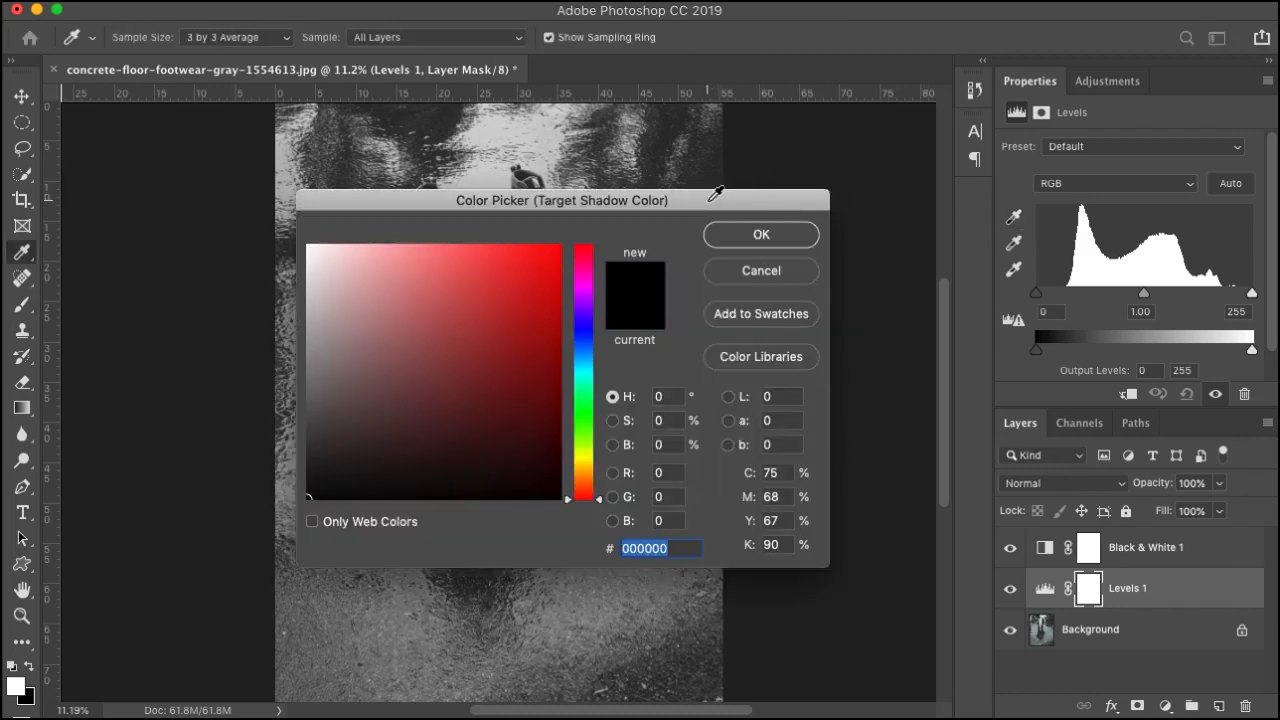
{"action": "left_click_drag", "start_coordinate": [715, 196], "coordinate": [891, 19]}
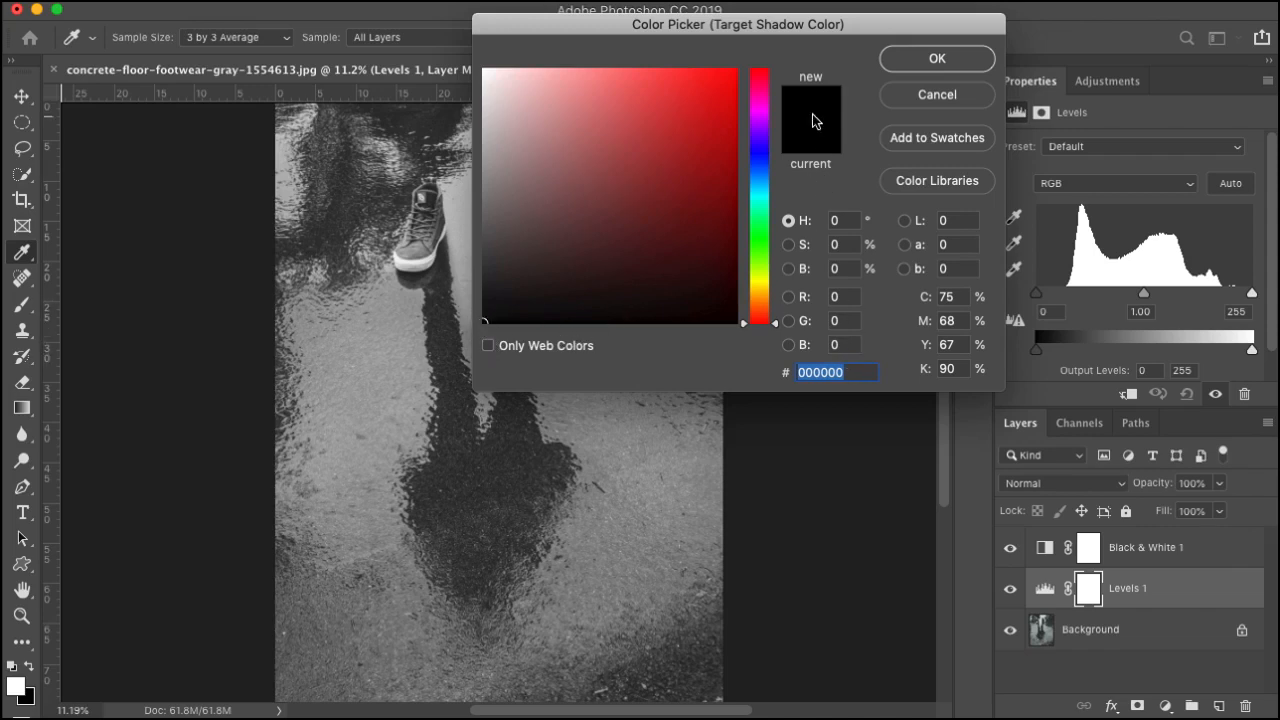
{"action": "left_click", "coordinate": [840, 296]}
{"action": "type", "text": "7"}
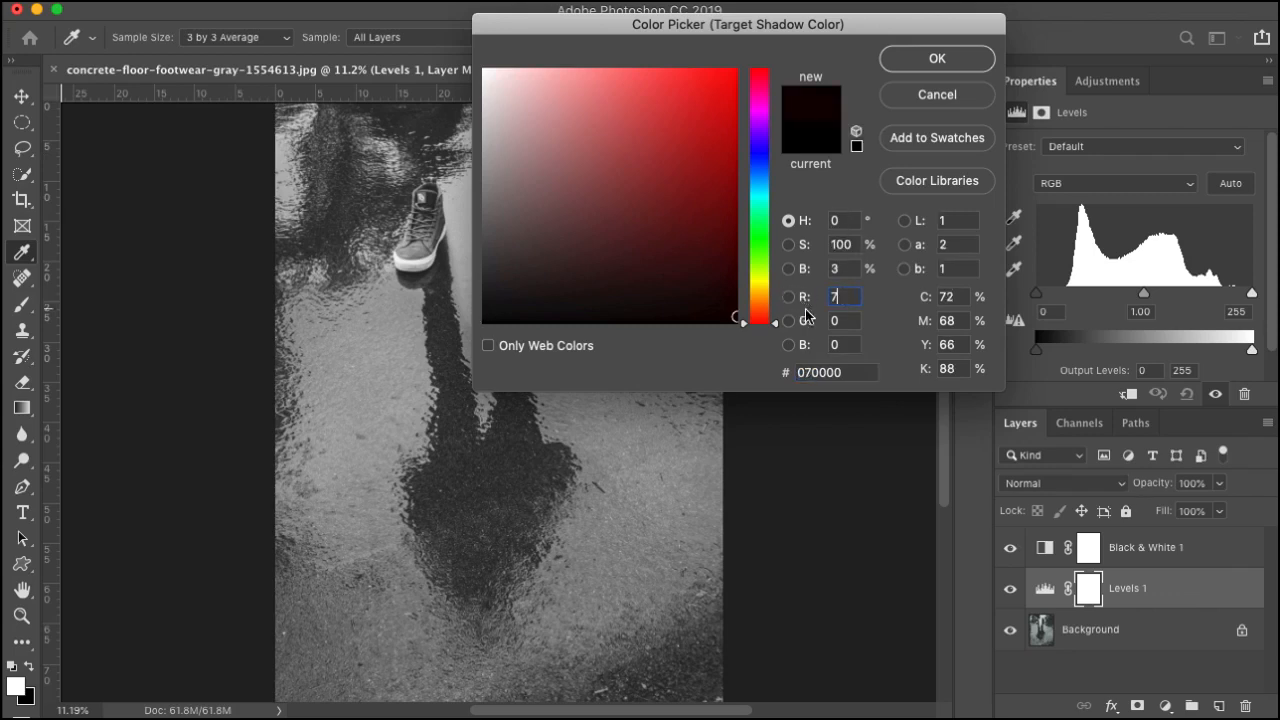
{"action": "key", "text": "Tab"}
{"action": "type", "text": "7"}
{"action": "key", "text": "Tab"}
{"action": "type", "text": "7"}
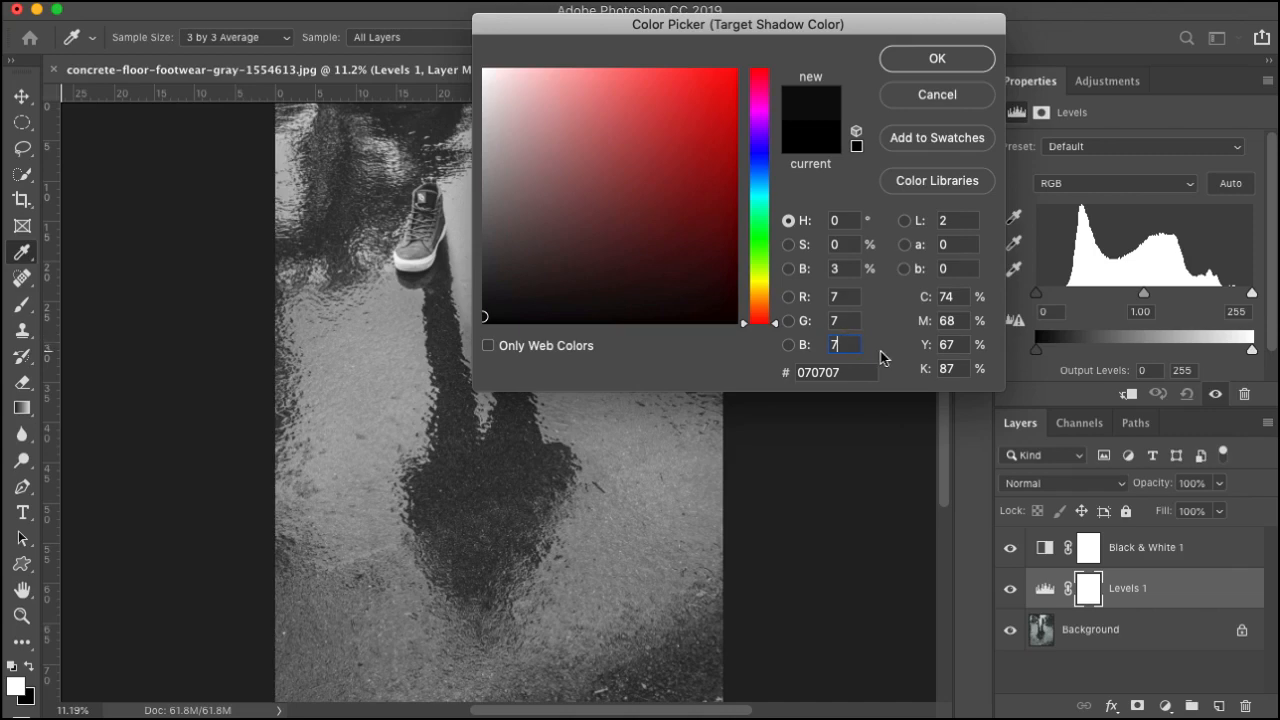
{"action": "left_click", "coordinate": [966, 60]}
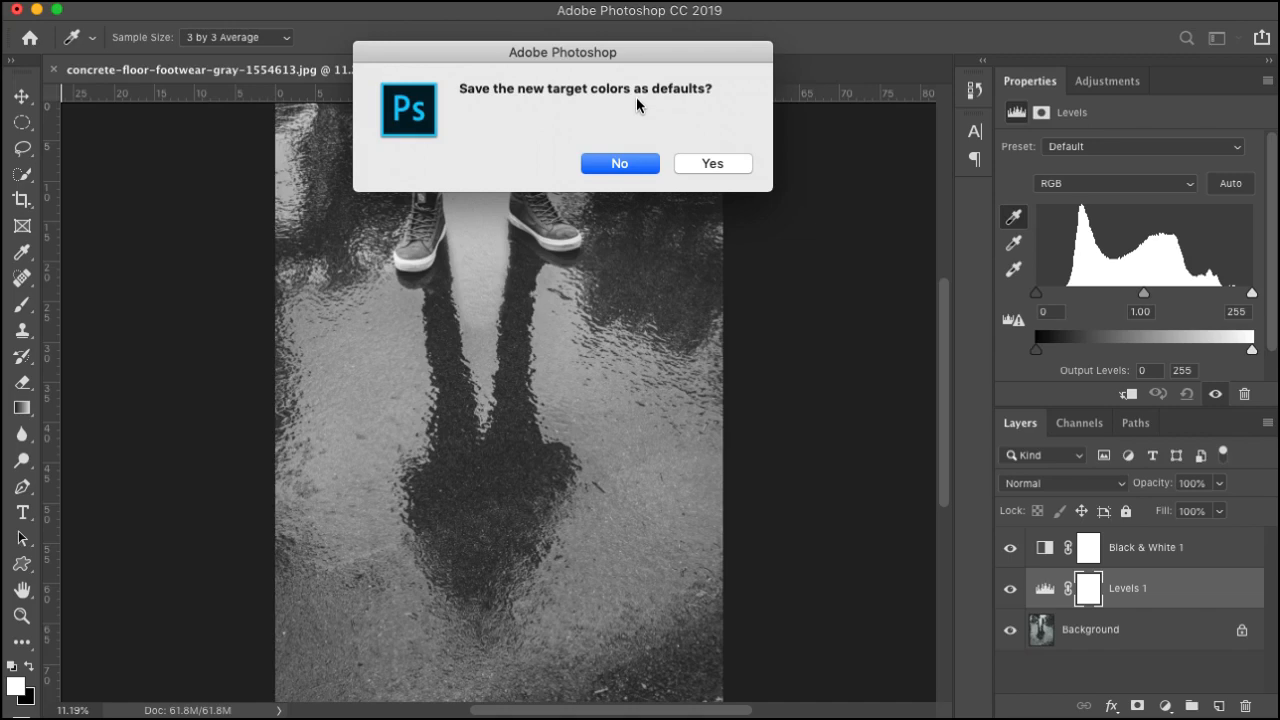
{"action": "left_click", "coordinate": [712, 164]}
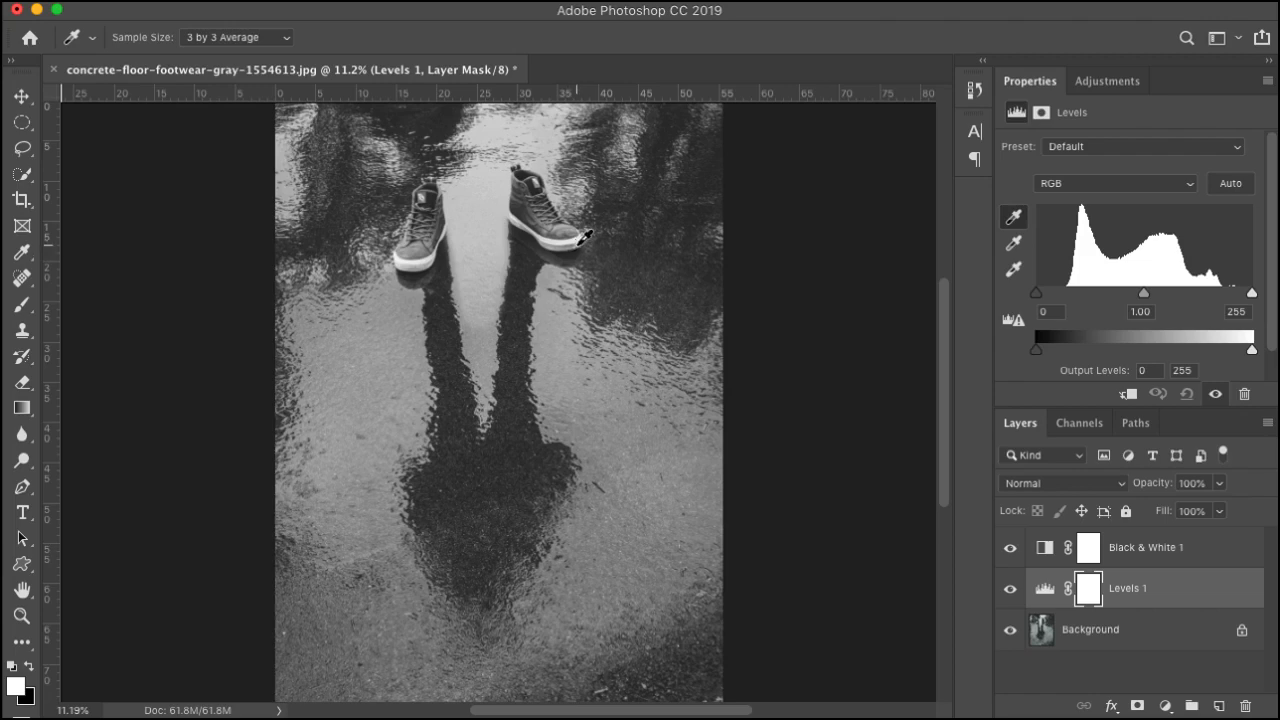
Sample the black point in the dark shadow directly beneath the right sneaker's white toe, and fit the photo back in view.
{"action": "key", "text": "super+space"}
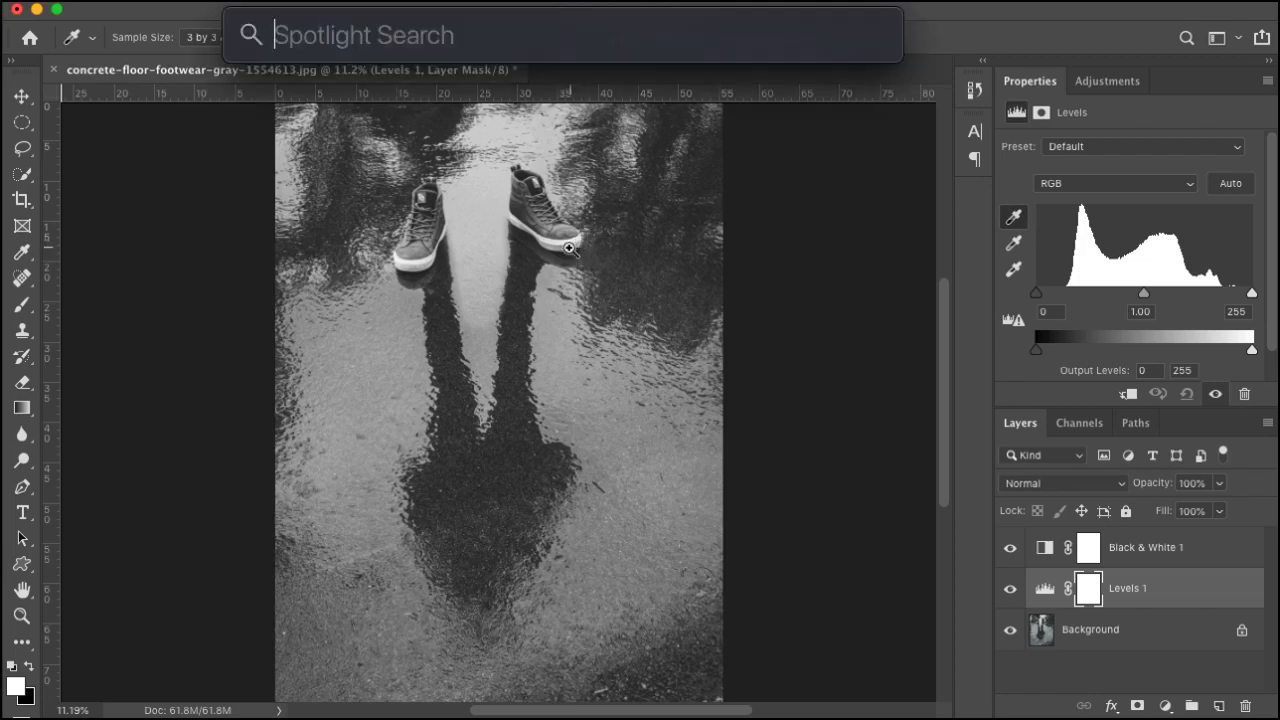
{"action": "key", "text": "super+space"}
{"action": "left_click_drag", "start_coordinate": [570, 249], "coordinate": [740, 366]}
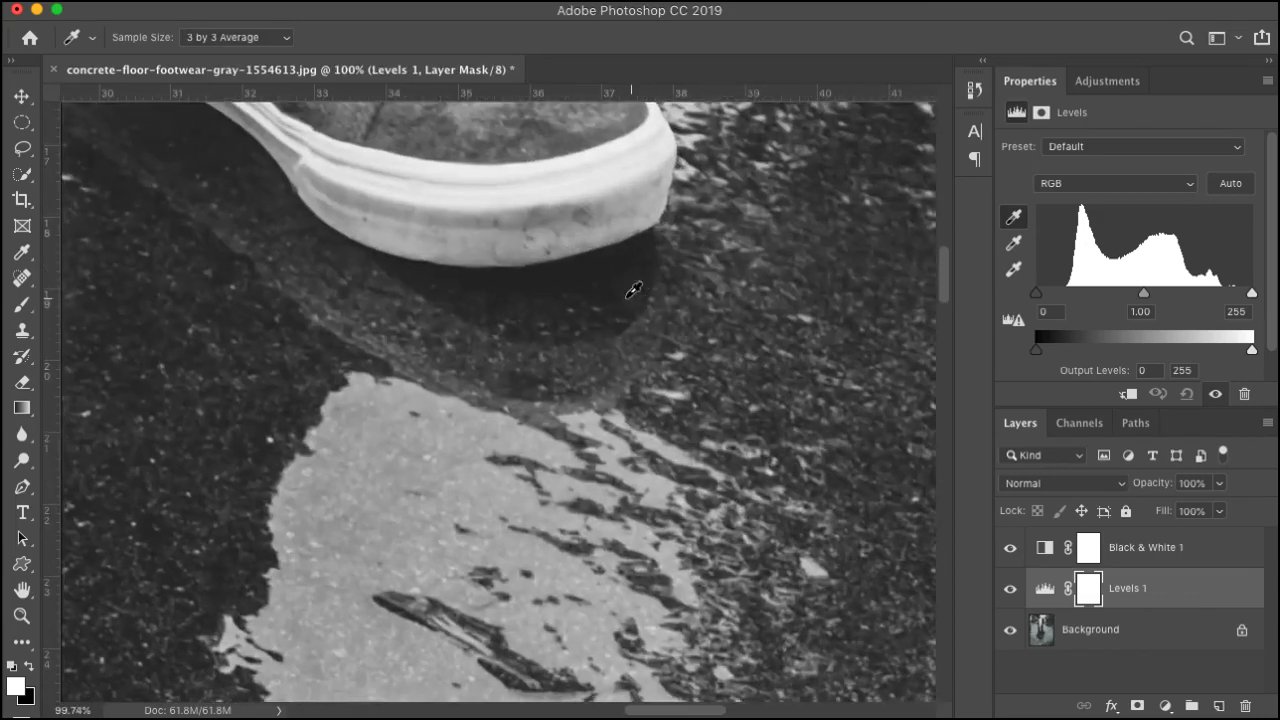
{"action": "left_click", "coordinate": [547, 265]}
{"action": "key", "text": "super+0"}
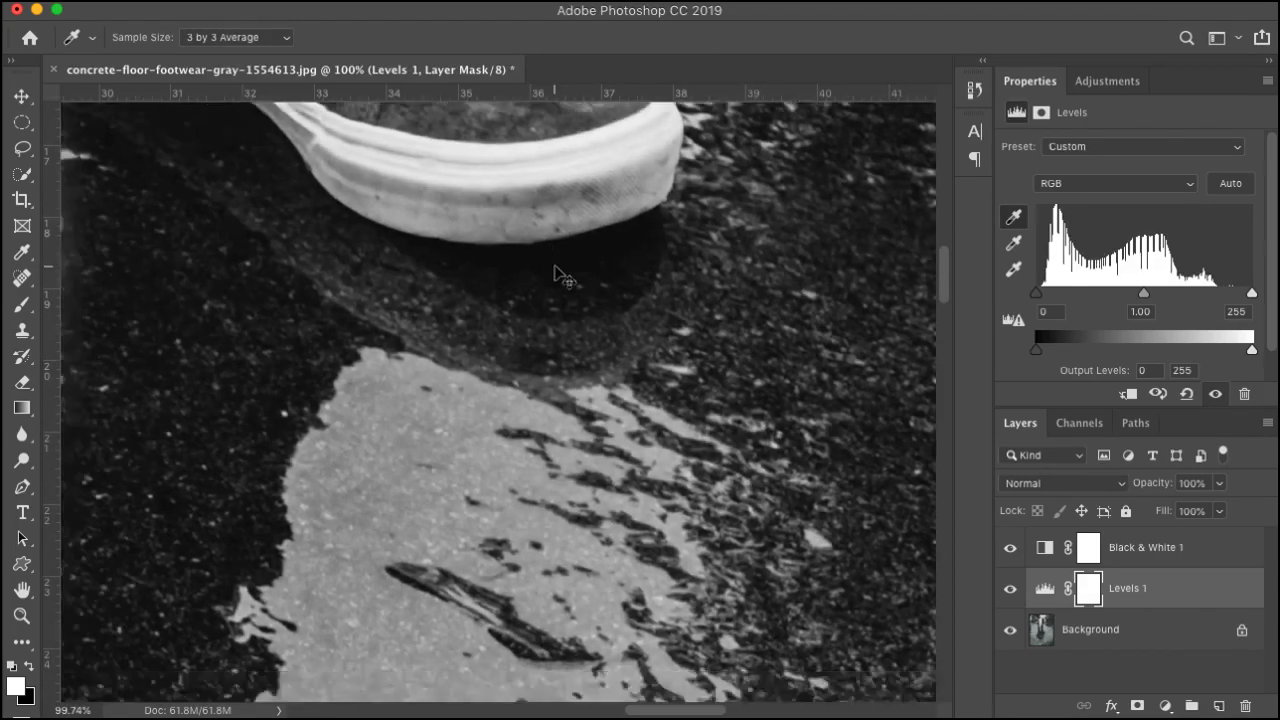
{"action": "left_click_drag", "start_coordinate": [558, 270], "coordinate": [716, 268]}
{"action": "scroll", "coordinate": [680, 263], "scroll_direction": "left", "scroll_amount": 3}
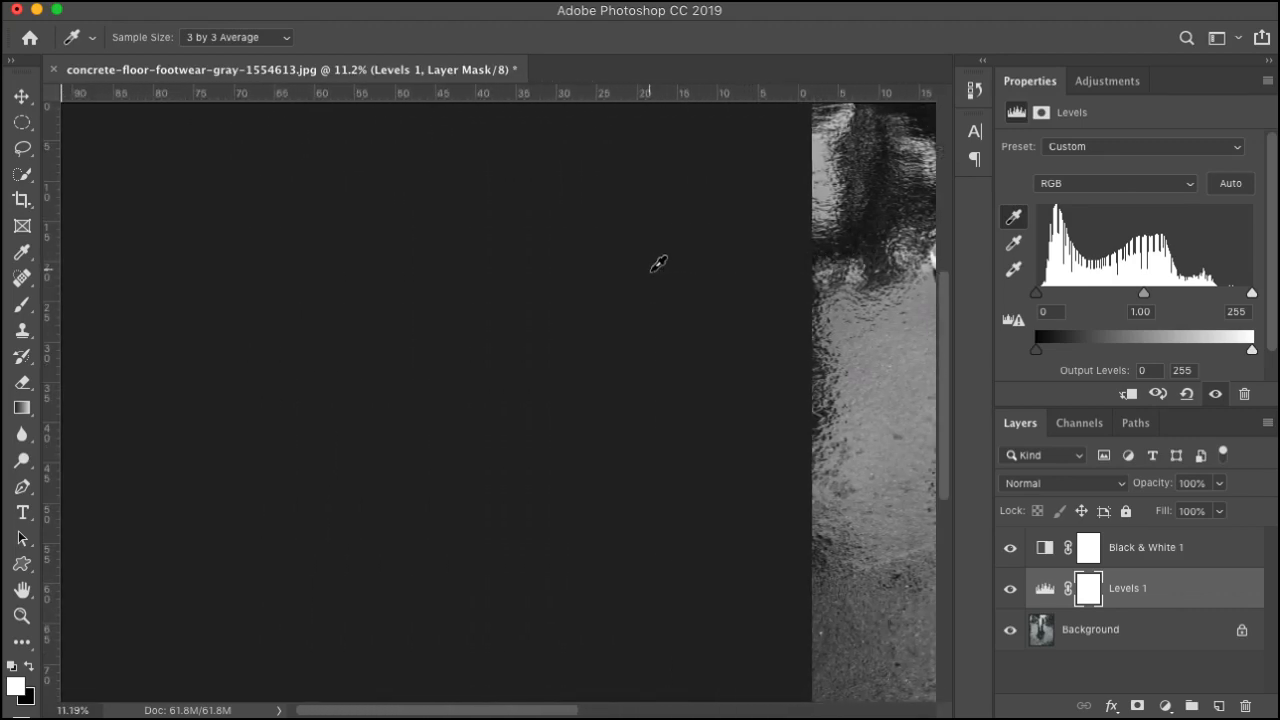
{"action": "scroll", "coordinate": [655, 260], "scroll_direction": "right", "scroll_amount": 10}
{"action": "scroll", "coordinate": [662, 257], "scroll_direction": "right", "scroll_amount": 5}
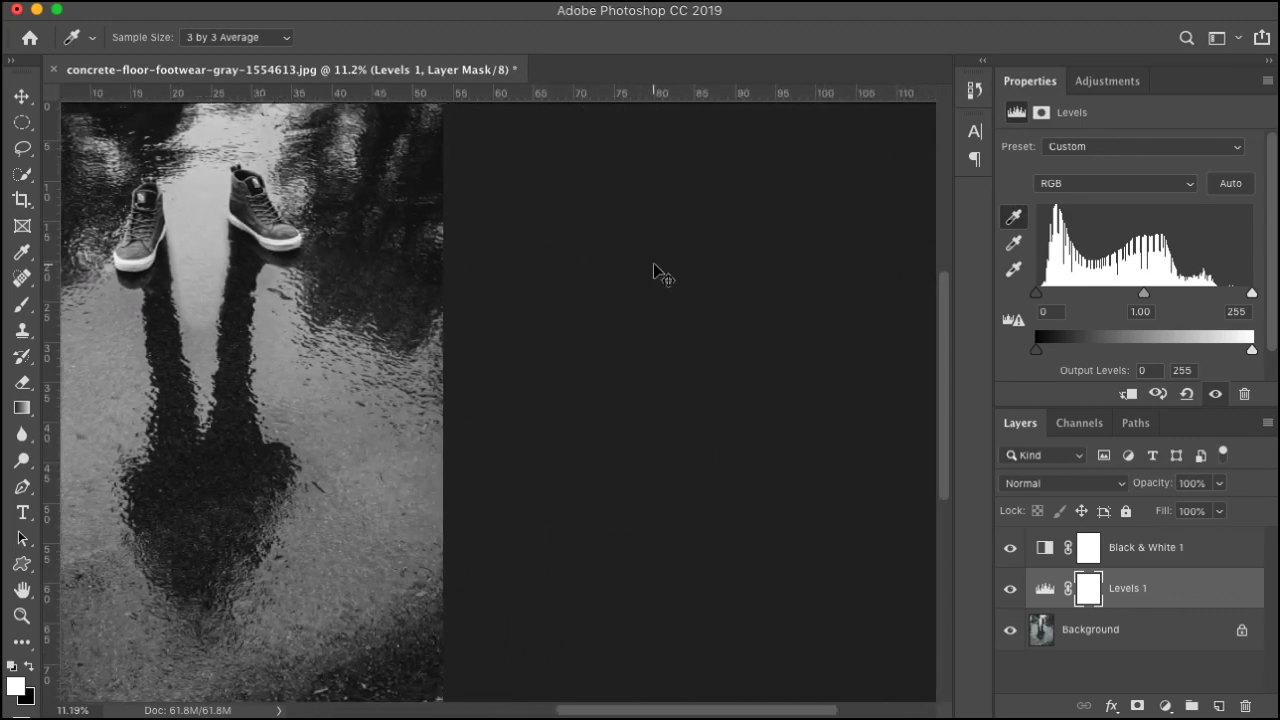
{"action": "scroll", "coordinate": [660, 264], "scroll_direction": "left", "scroll_amount": 5}
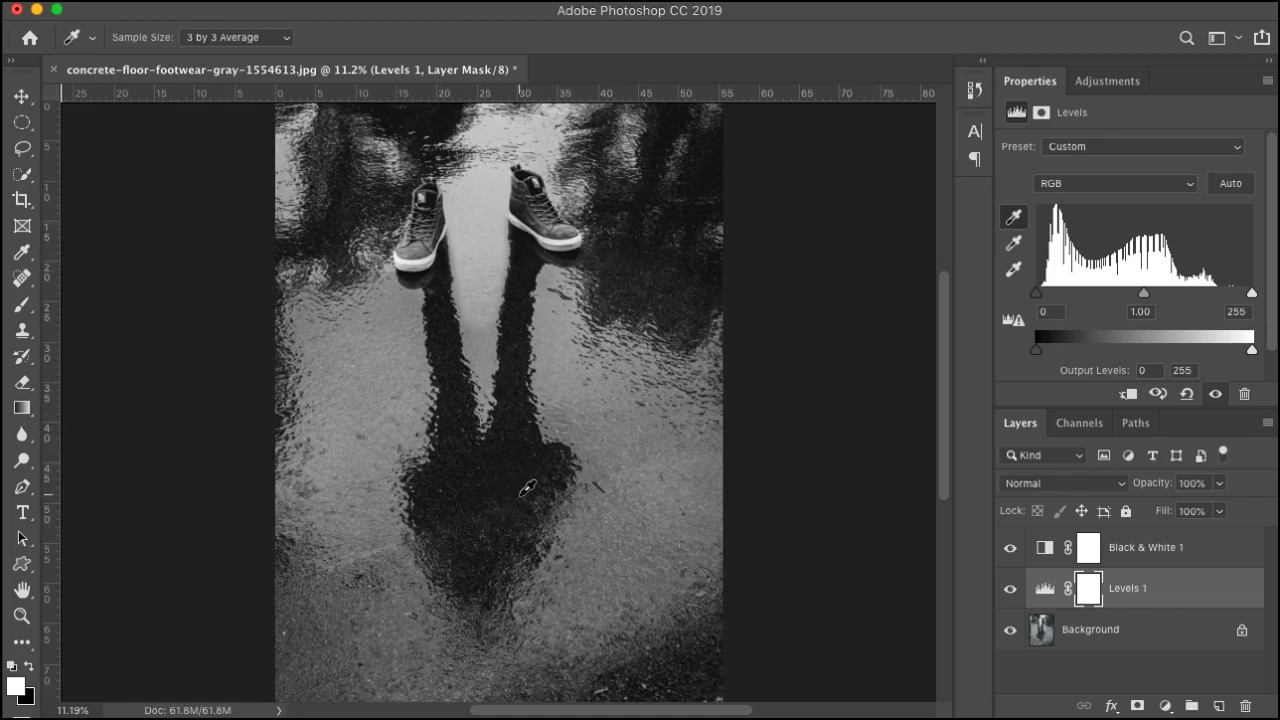
Set the Levels white point eyedropper's target highlight color to RGB 247, 247, 247 and save it as the default.
{"action": "double_click", "coordinate": [1013, 272]}
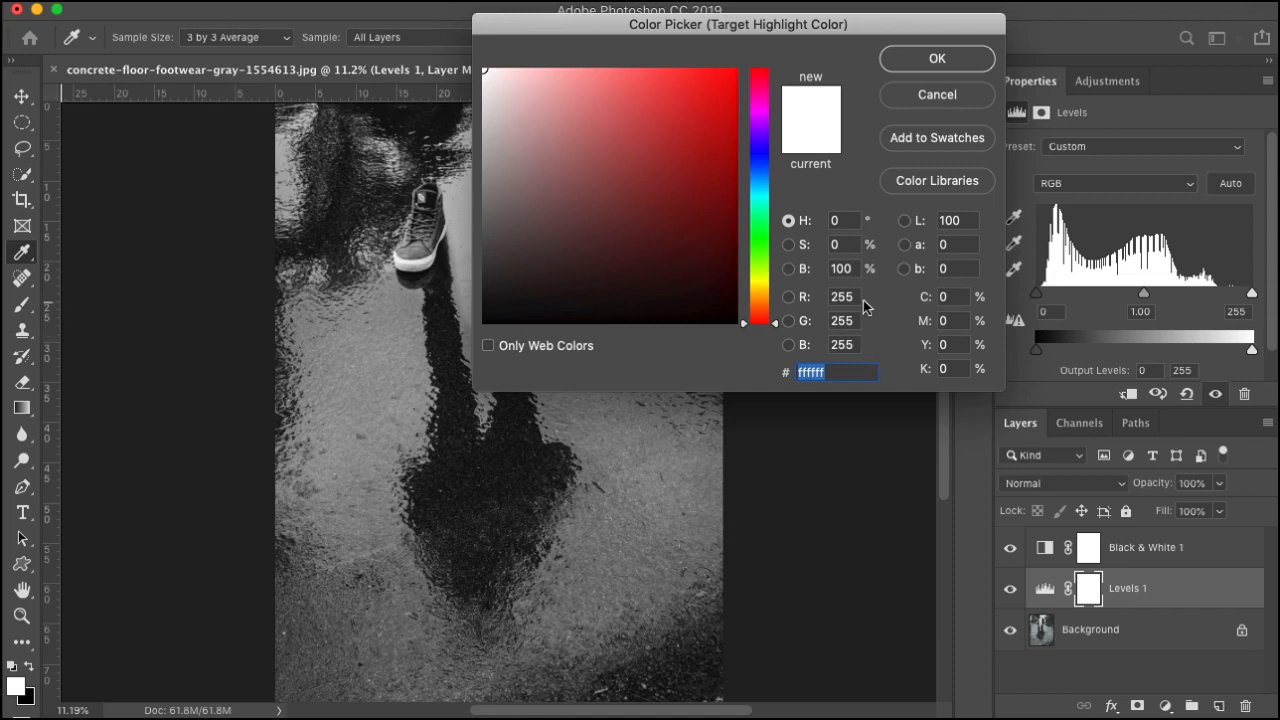
{"action": "left_click_drag", "start_coordinate": [856, 292], "coordinate": [829, 296]}
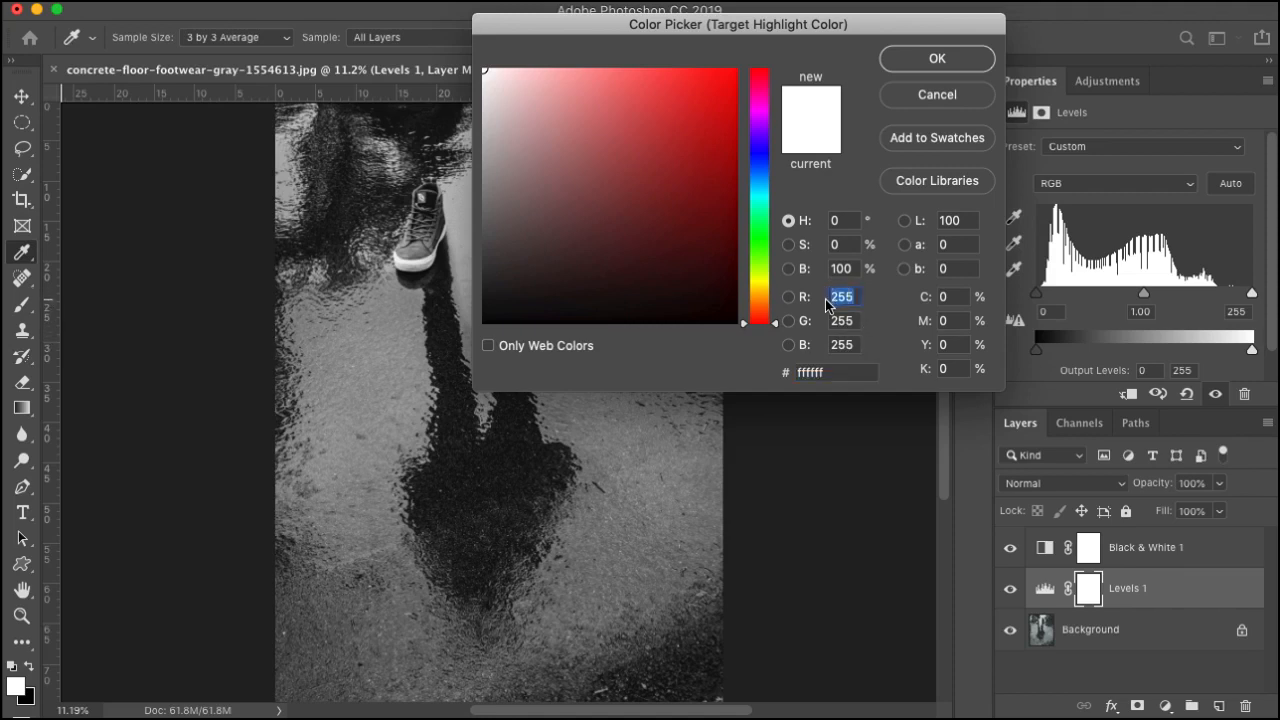
{"action": "type", "text": "247"}
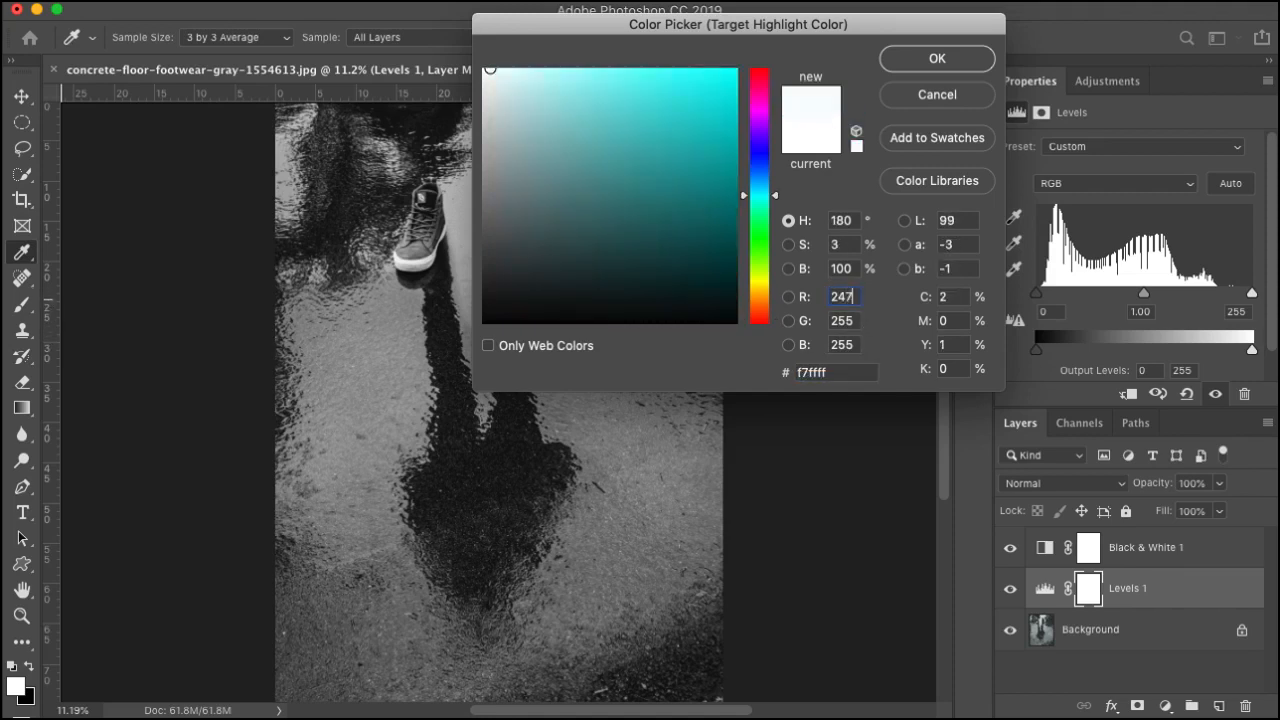
{"action": "key", "text": "Tab"}
{"action": "type", "text": "247"}
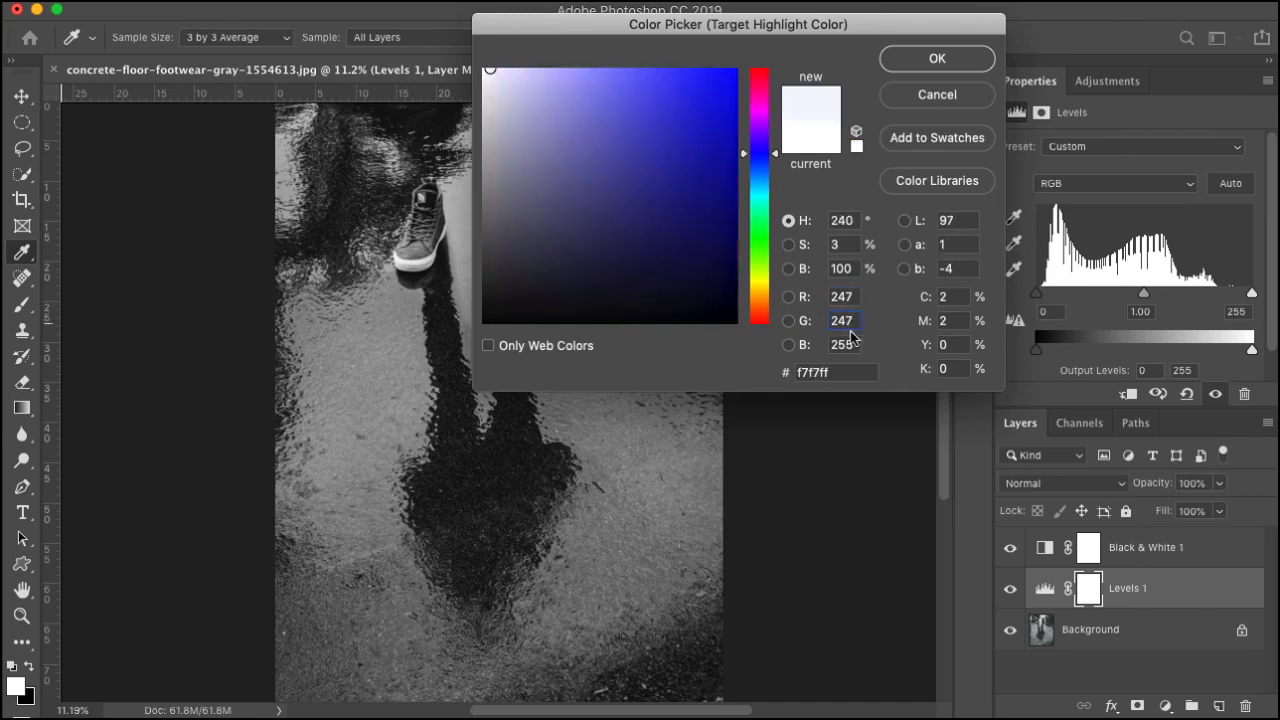
{"action": "key", "text": "Tab"}
{"action": "type", "text": "247"}
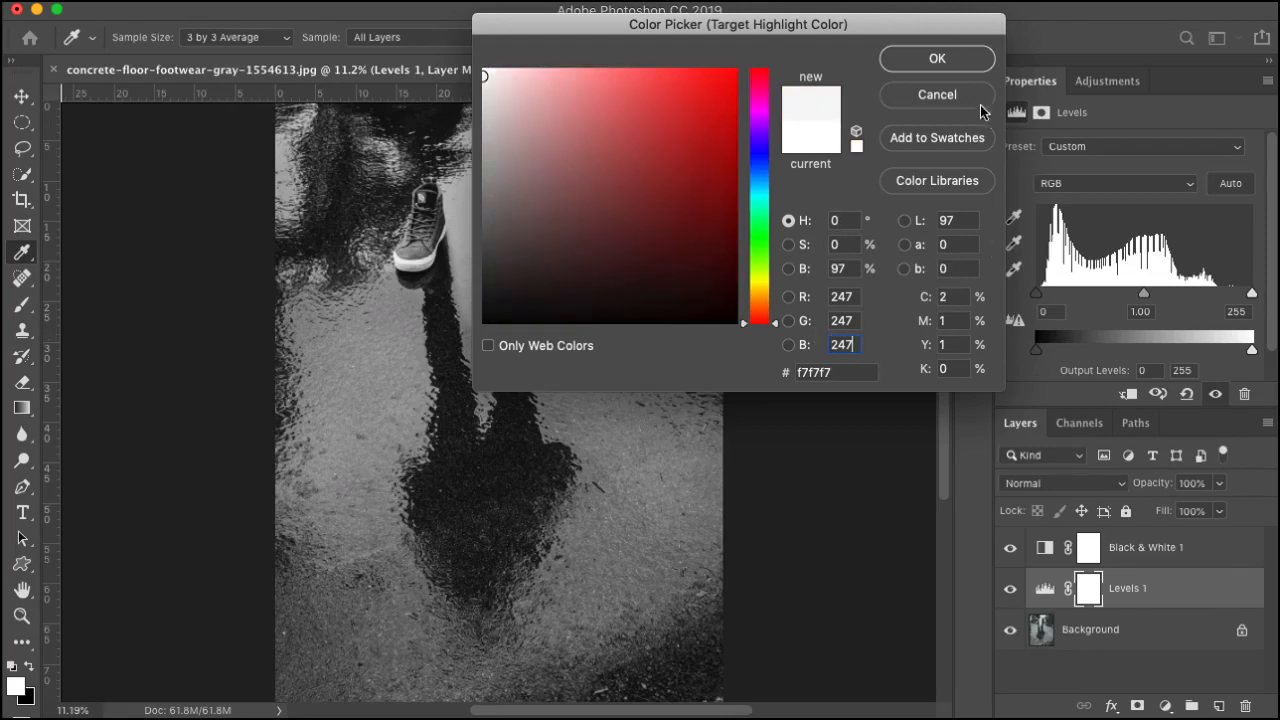
{"action": "left_click", "coordinate": [952, 58]}
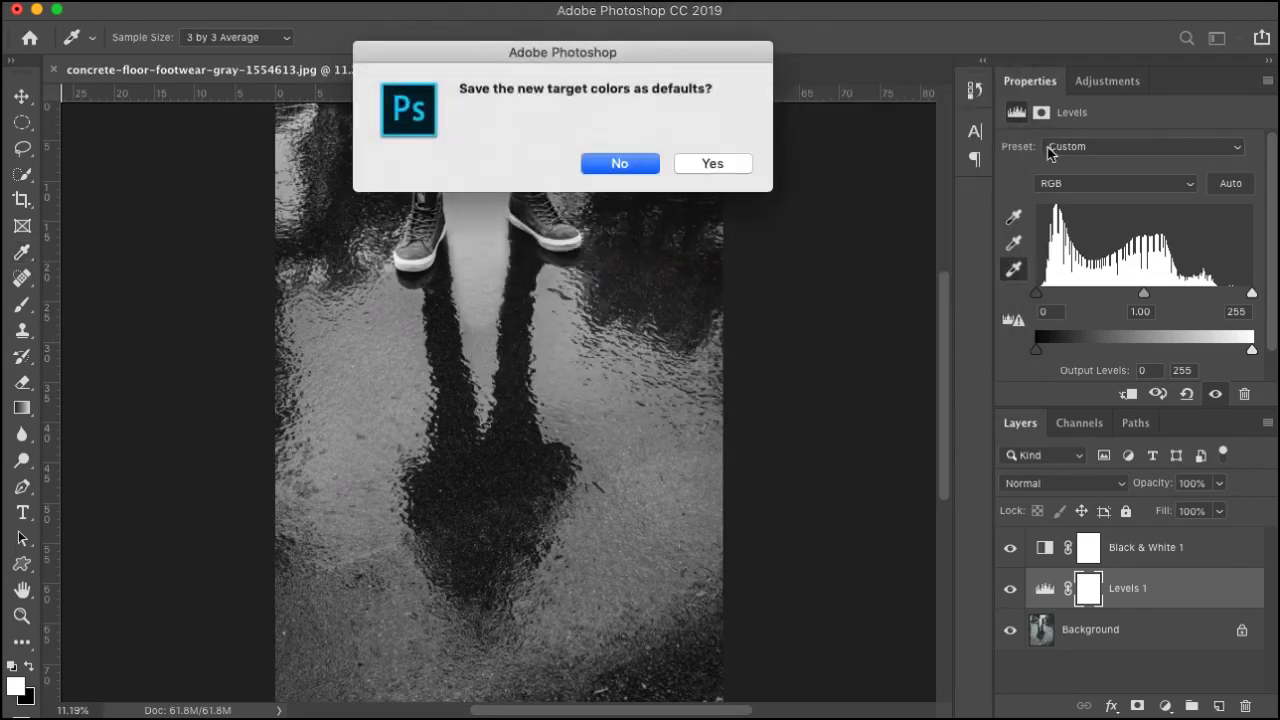
{"action": "left_click", "coordinate": [716, 164]}
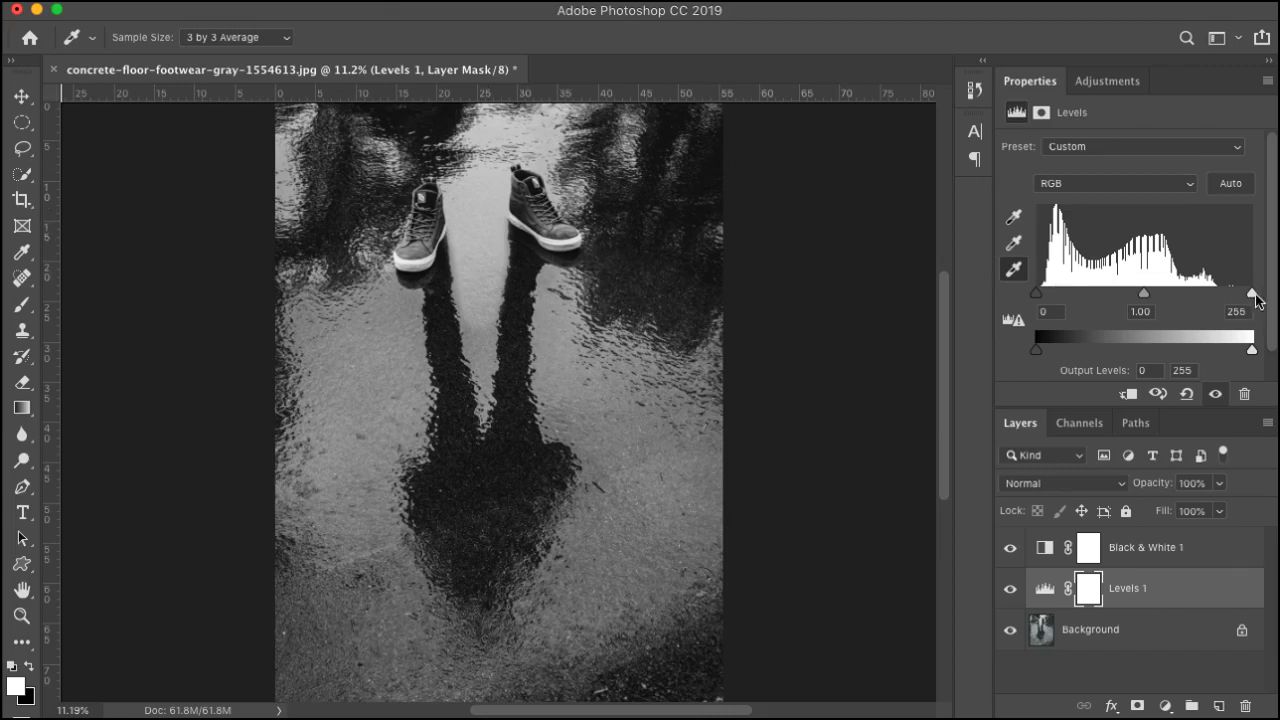
Sample the white point along the upper edge of the left sneaker's white rubber toe.
{"action": "mouse_move", "coordinate": [1253, 295]}
{"action": "left_mouse_down"}
{"action": "mouse_move", "coordinate": [1180, 295]}
{"action": "mouse_move", "coordinate": [1260, 297]}
{"action": "left_mouse_up"}
{"action": "key", "text": "super+space"}
{"action": "key", "text": "Escape"}
{"action": "left_click_drag", "start_coordinate": [407, 263], "coordinate": [545, 312]}
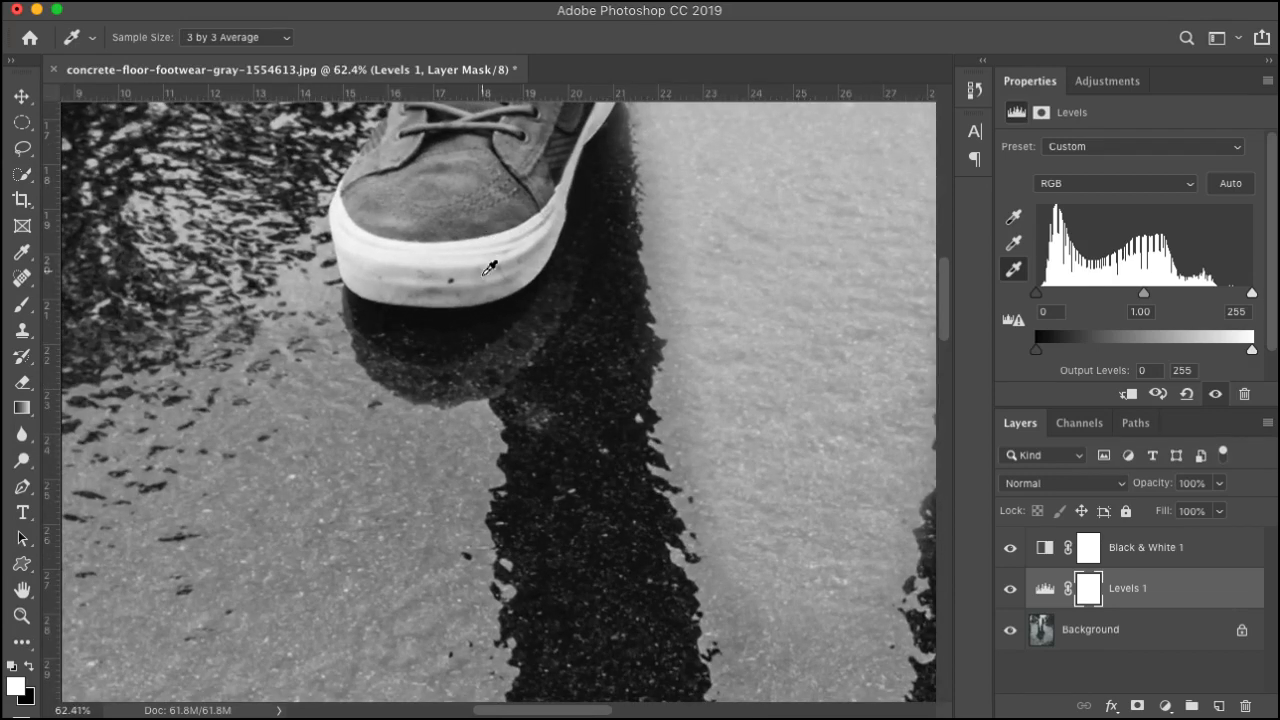
{"action": "key", "text": "super+space"}
{"action": "key", "text": "Escape"}
{"action": "left_click_drag", "start_coordinate": [443, 271], "coordinate": [501, 294]}
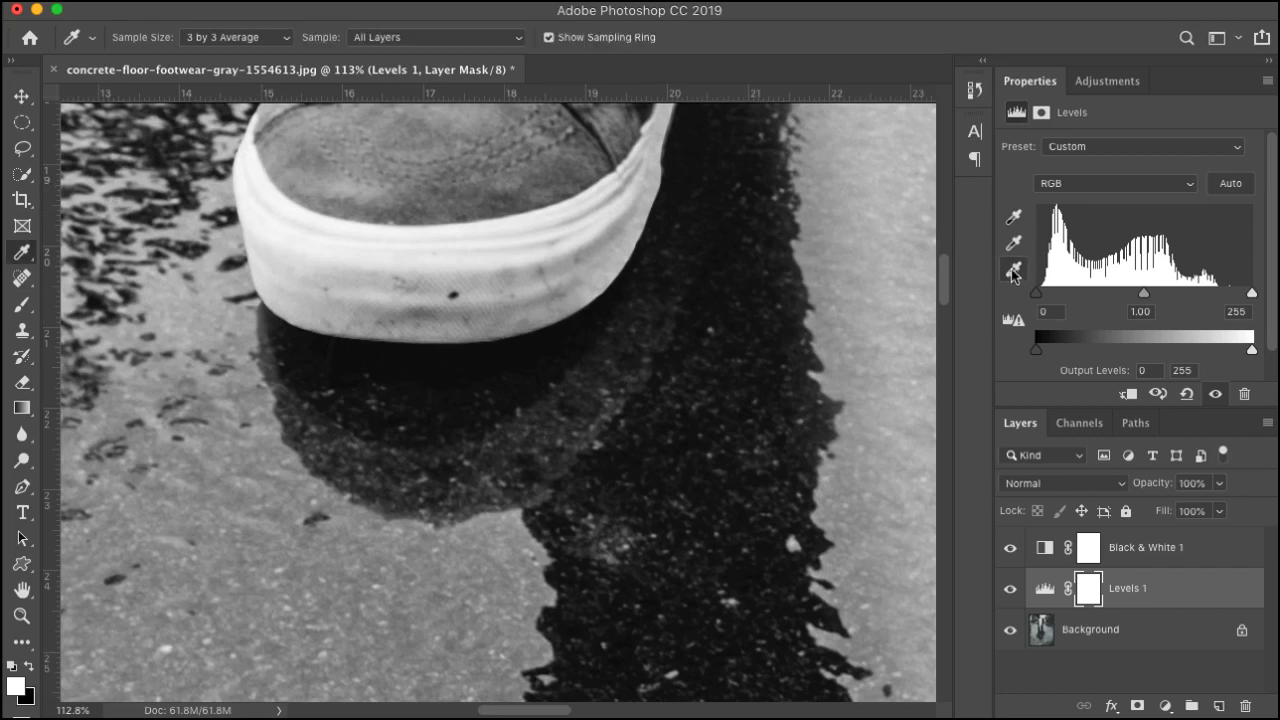
{"action": "left_click", "coordinate": [492, 214]}
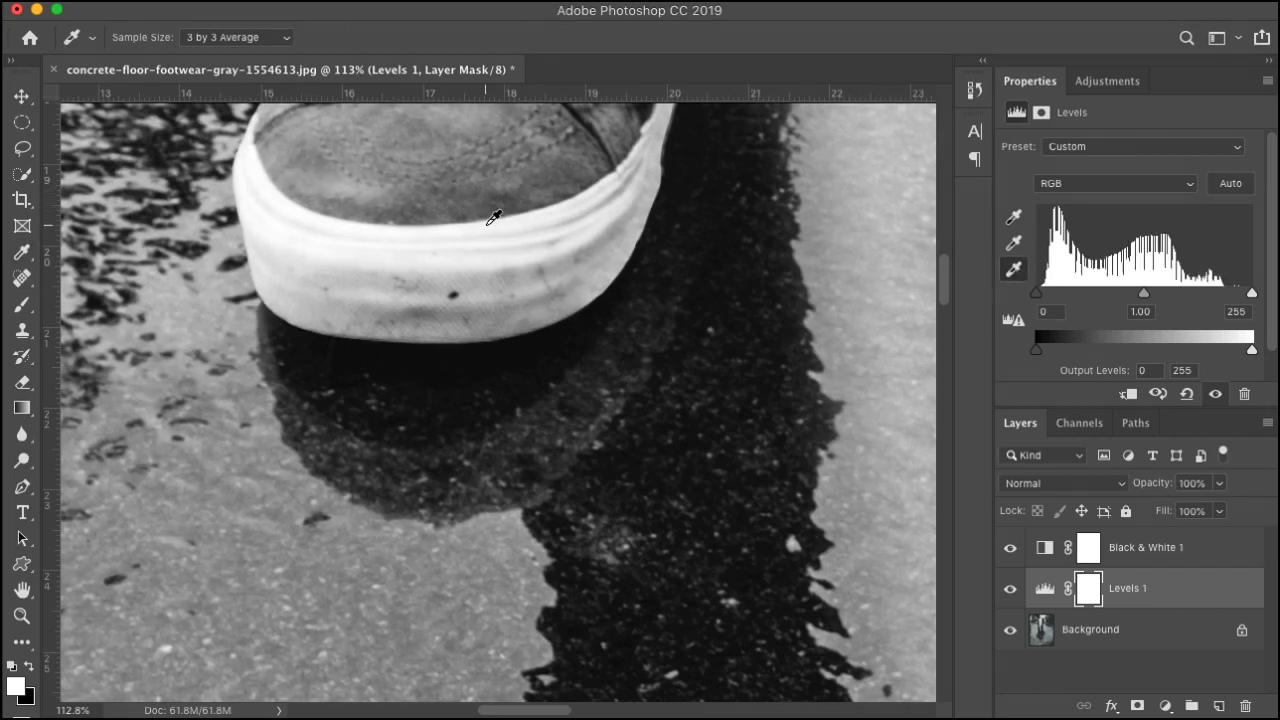
{"action": "left_click", "coordinate": [292, 210]}
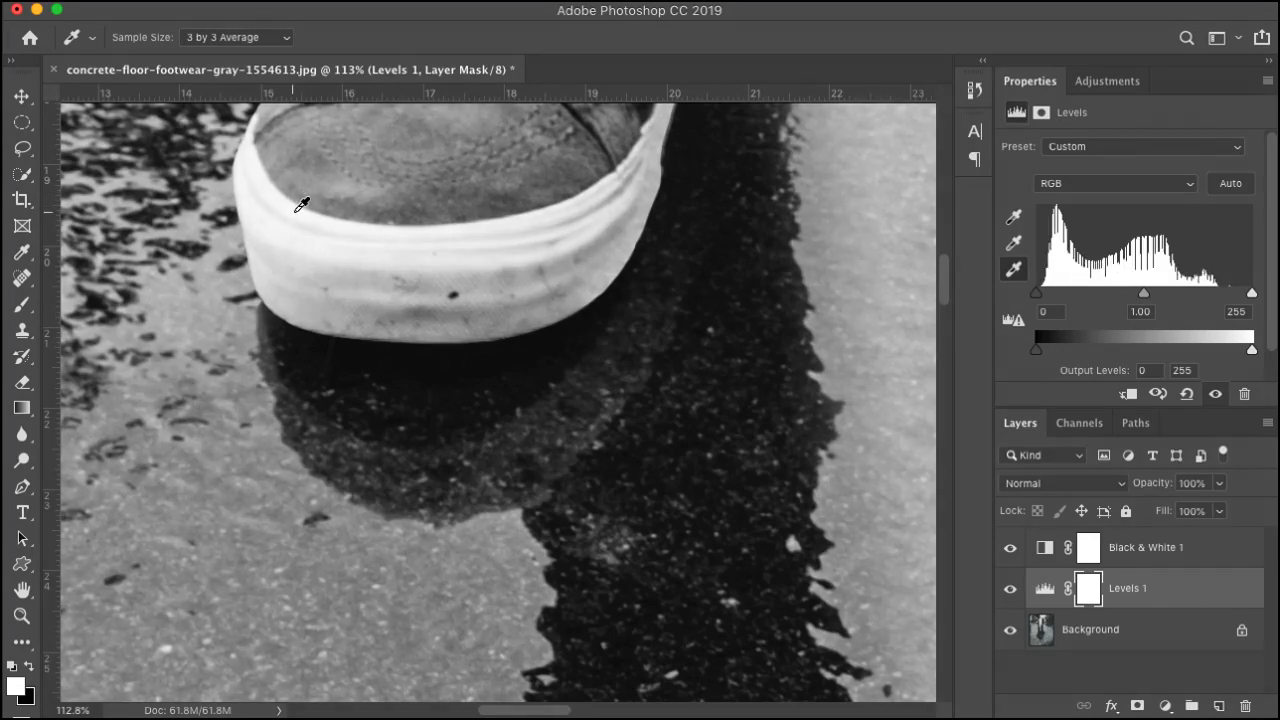
Set the Levels highlights to 218 and the midtones to 1.18.
{"action": "key", "text": "super+0"}
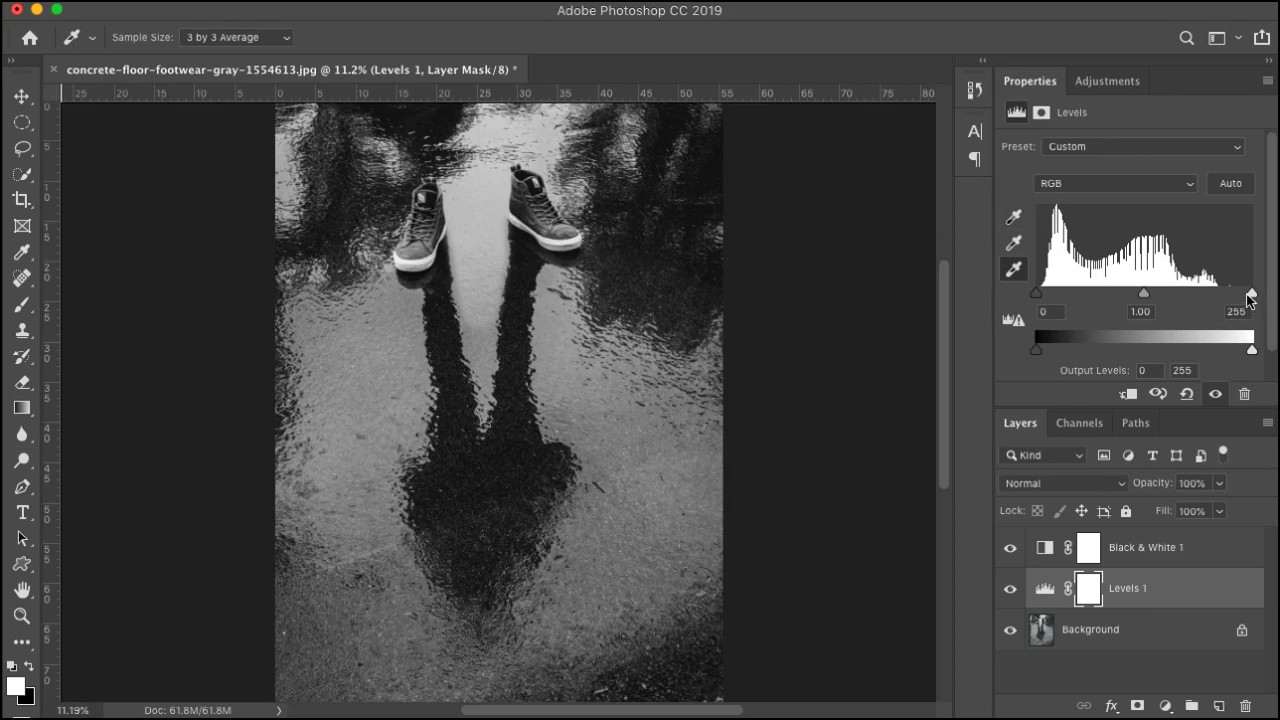
{"action": "left_click_drag", "start_coordinate": [1248, 299], "coordinate": [1222, 299]}
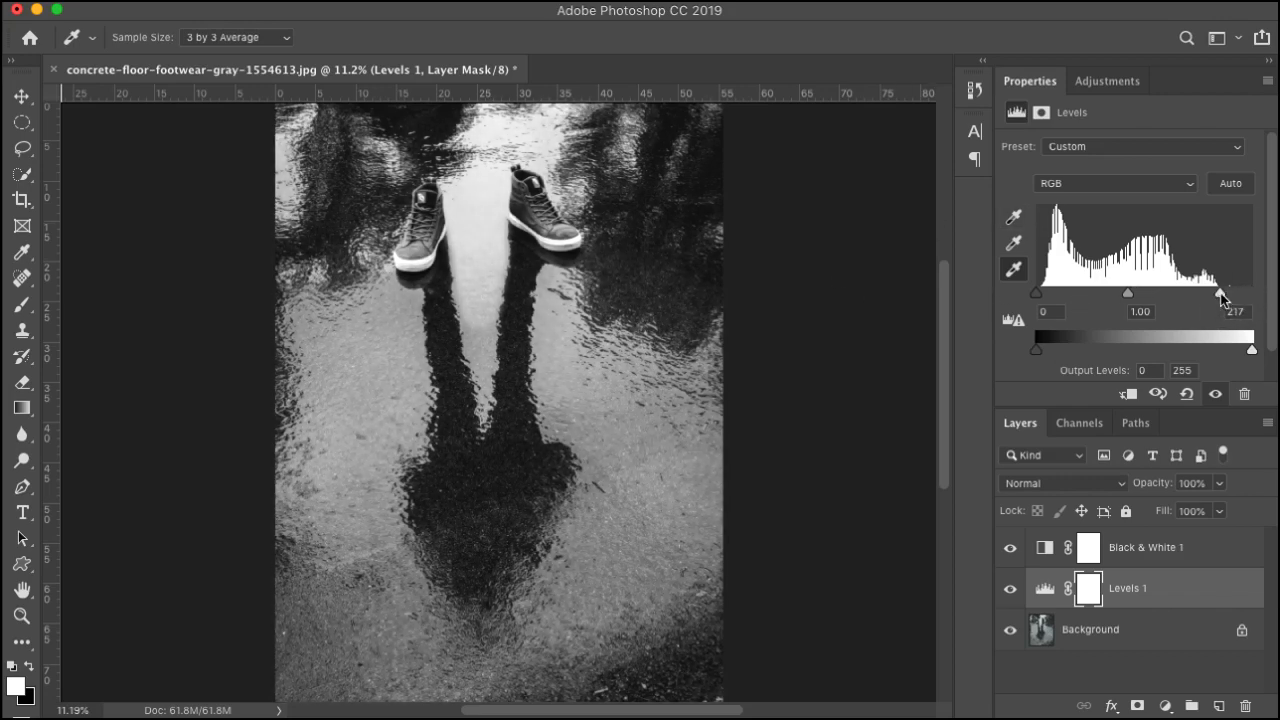
{"action": "left_click_drag", "start_coordinate": [1125, 293], "coordinate": [1118, 296]}
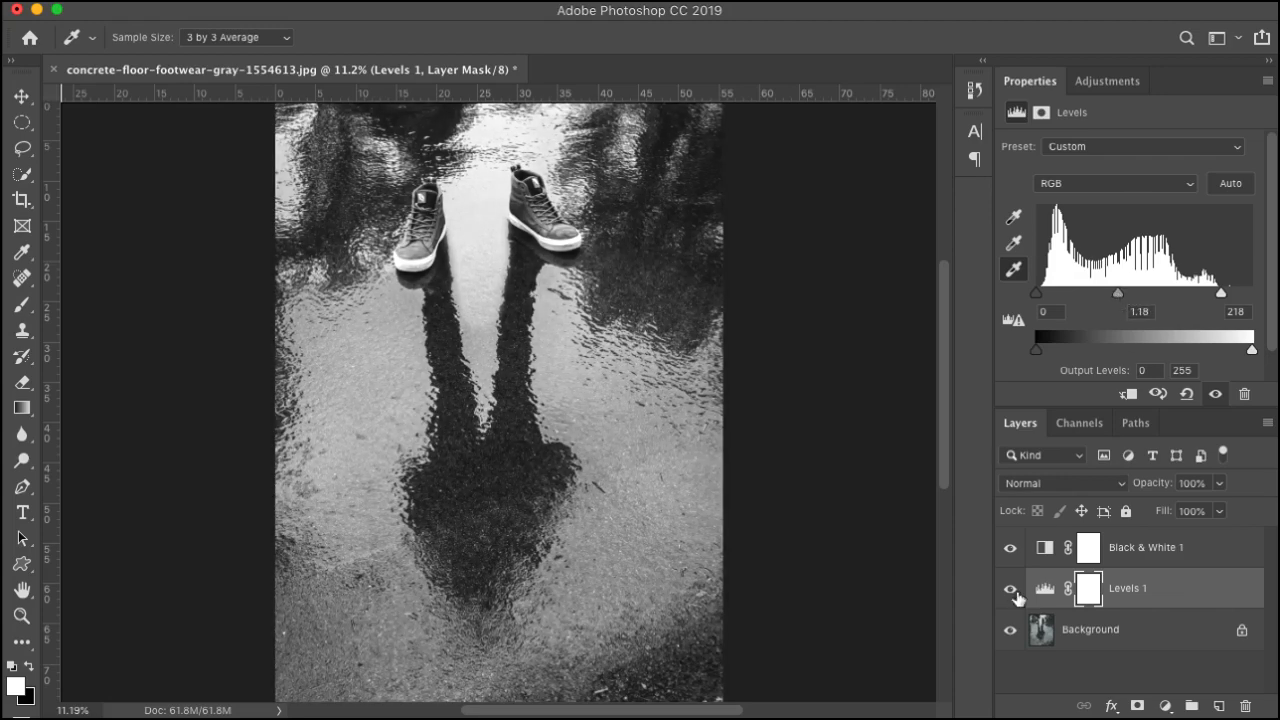
Compare the photo before and after by showing only the Background layer, restoring Black & White 1, and toggling Levels 1.
{"action": "left_click", "coordinate": [1010, 632], "text": "alt"}
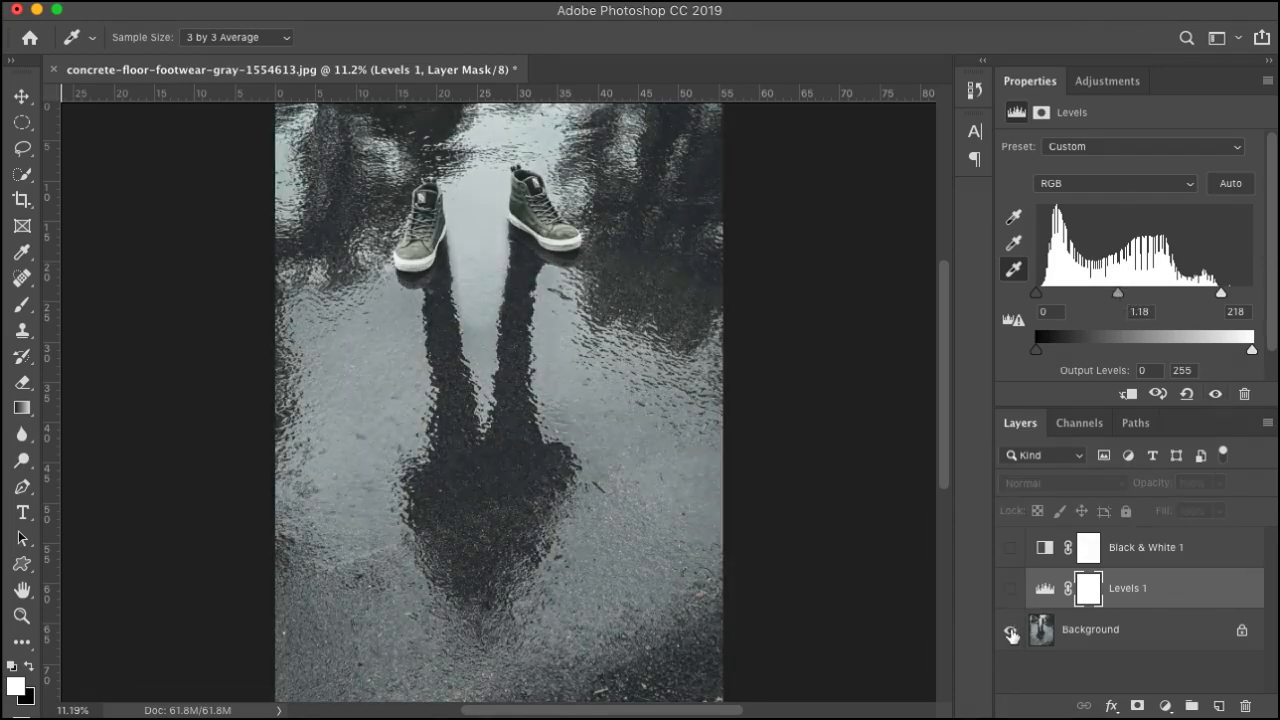
{"action": "left_click", "coordinate": [1010, 547]}
{"action": "left_click", "coordinate": [1010, 592]}
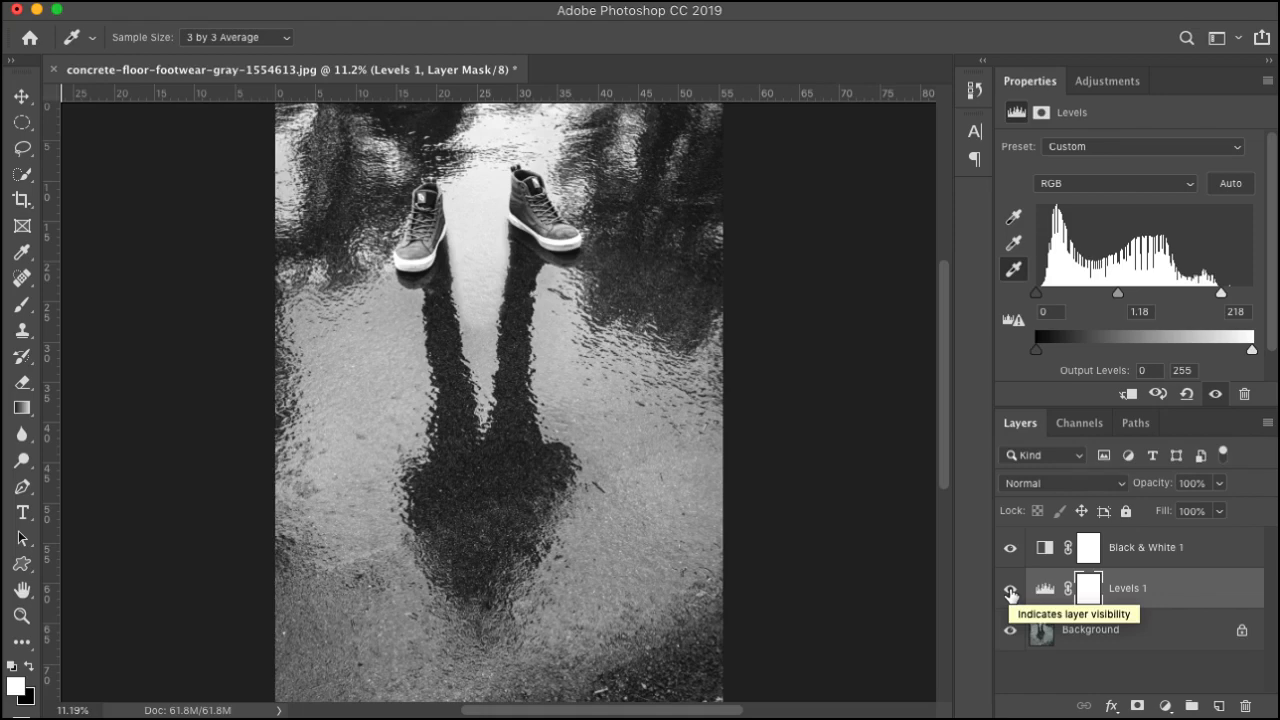
{"action": "left_click", "coordinate": [1010, 592]}
{"action": "left_click", "coordinate": [1010, 592]}
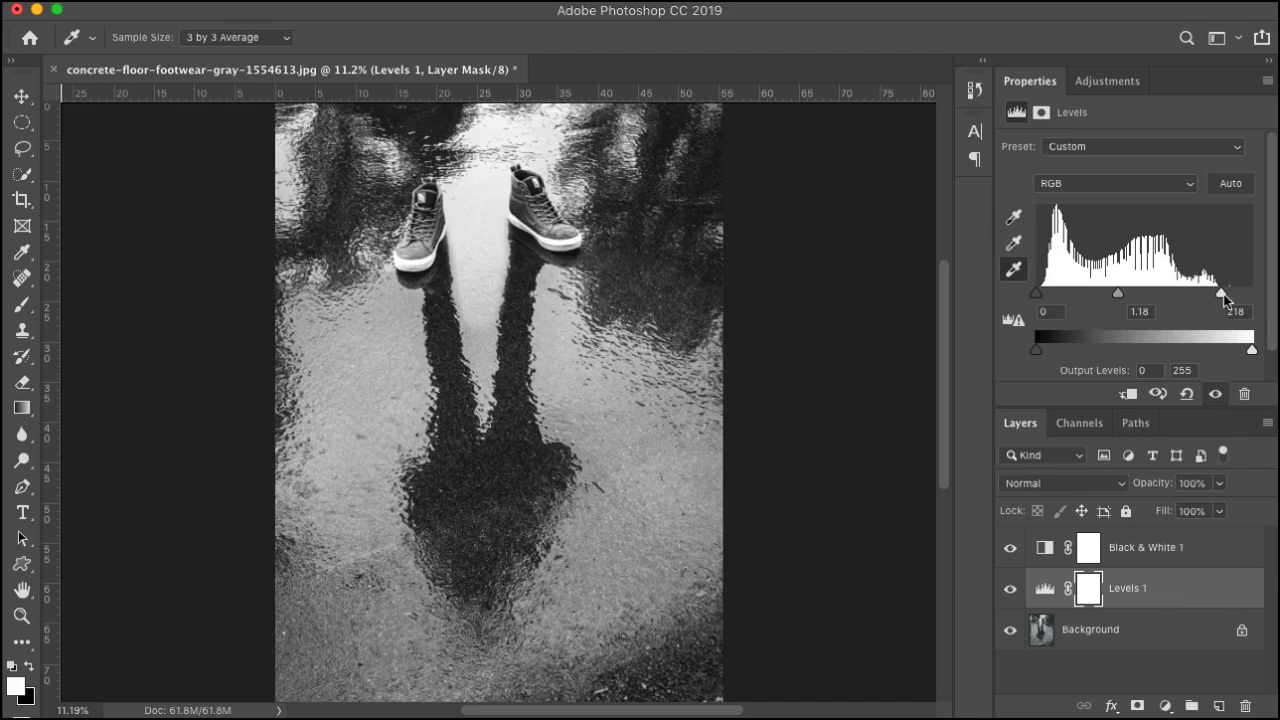
Strengthen the contrast by setting the Levels highlights to 194 and the shadows to 39.
{"action": "left_click_drag", "start_coordinate": [1221, 293], "coordinate": [1200, 295]}
{"action": "left_click_drag", "start_coordinate": [1037, 294], "coordinate": [1067, 295]}
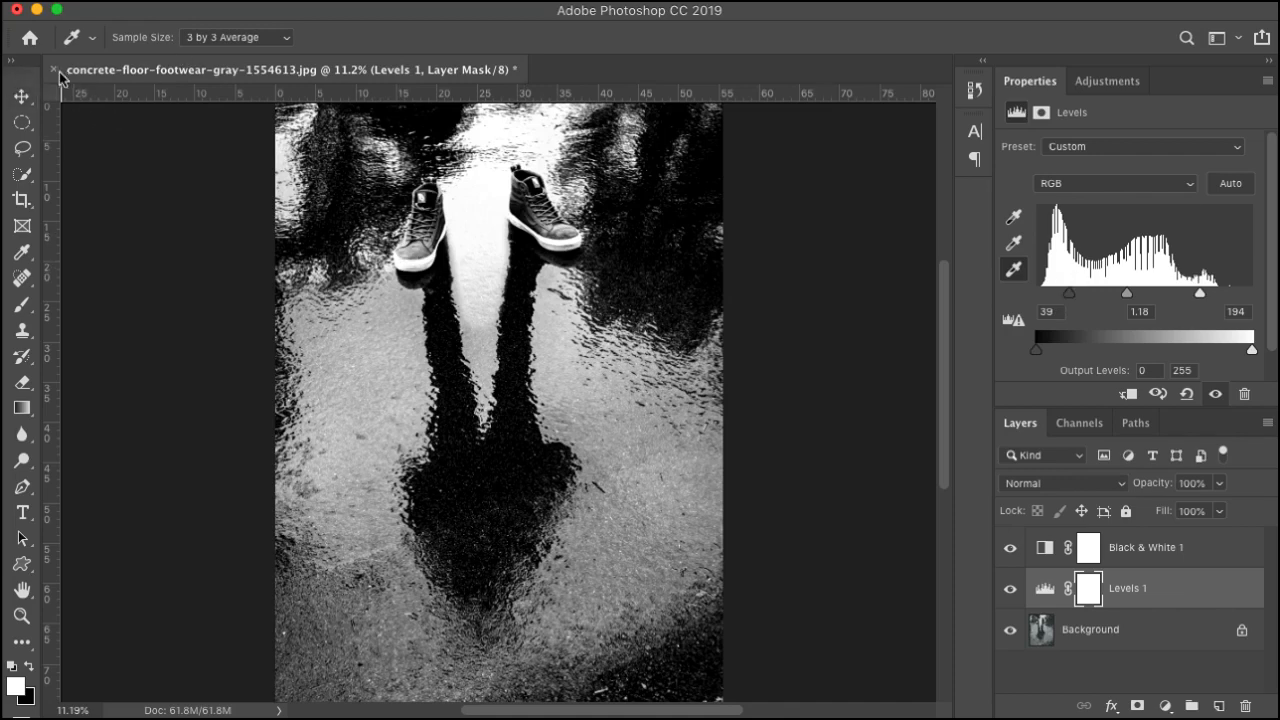
Close the sneaker photo without saving and open the photo of the bearded man with the motorcycle from Adobe Bridge.
{"action": "left_click", "coordinate": [55, 70]}
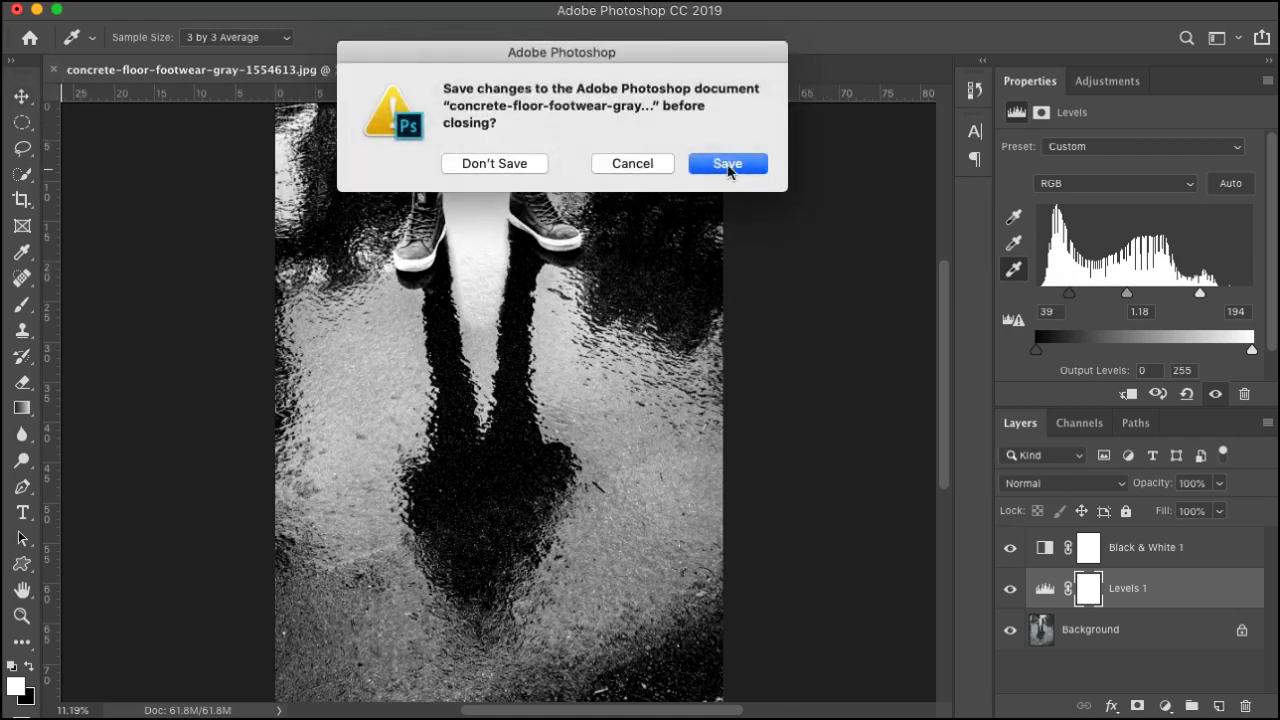
{"action": "left_click", "coordinate": [485, 165]}
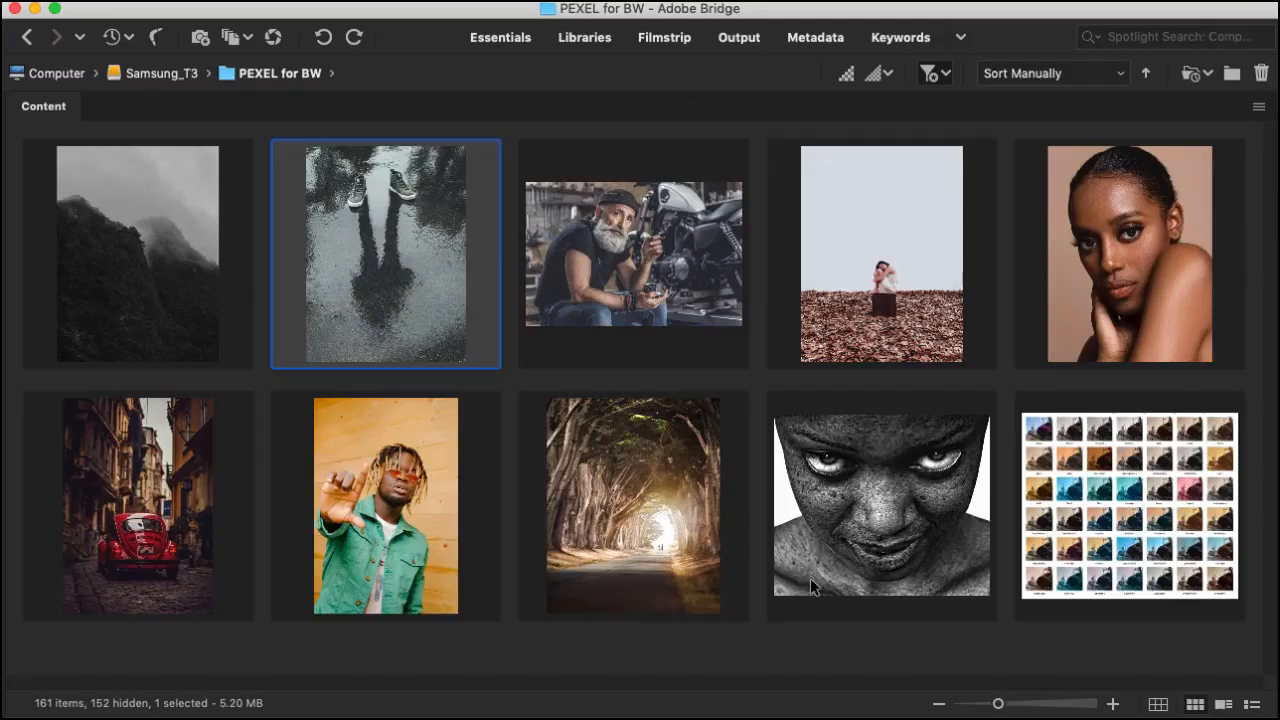
{"action": "left_click", "coordinate": [658, 303]}
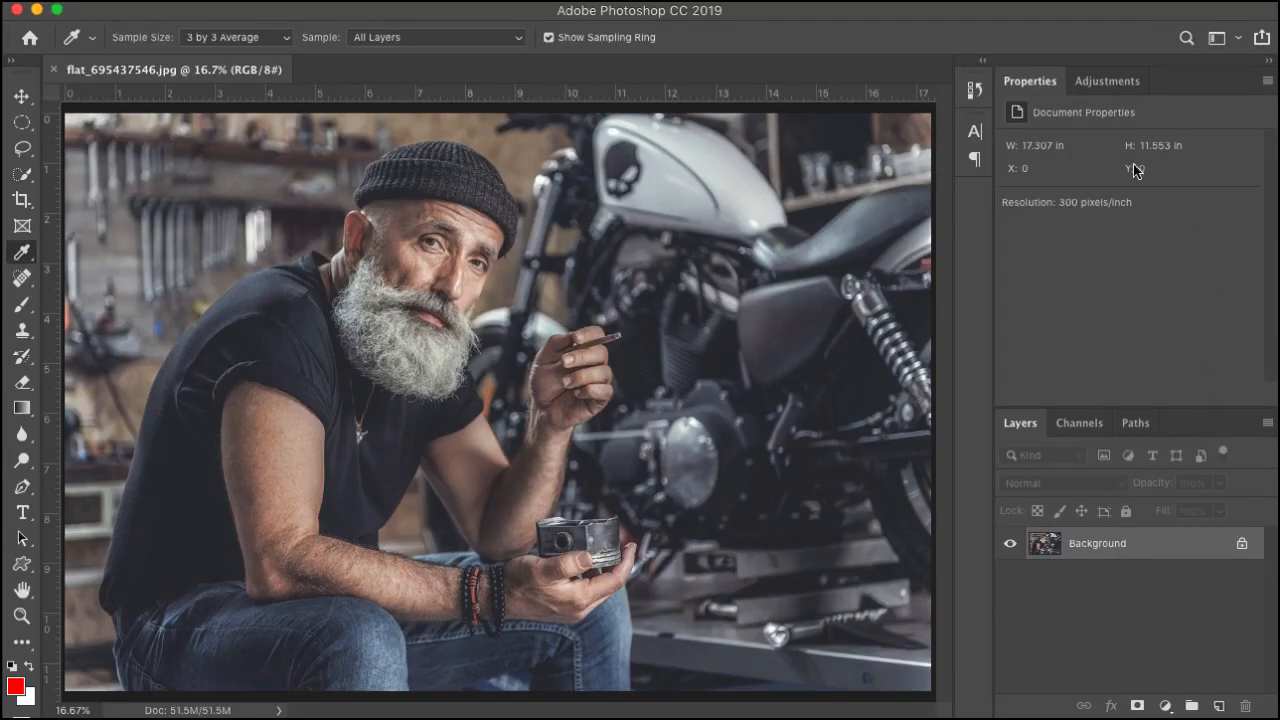
Add a Levels adjustment layer above the motorcycle photo's Background and activate its black point eyedropper.
{"action": "left_click", "coordinate": [1115, 83]}
{"action": "left_click", "coordinate": [1077, 128]}
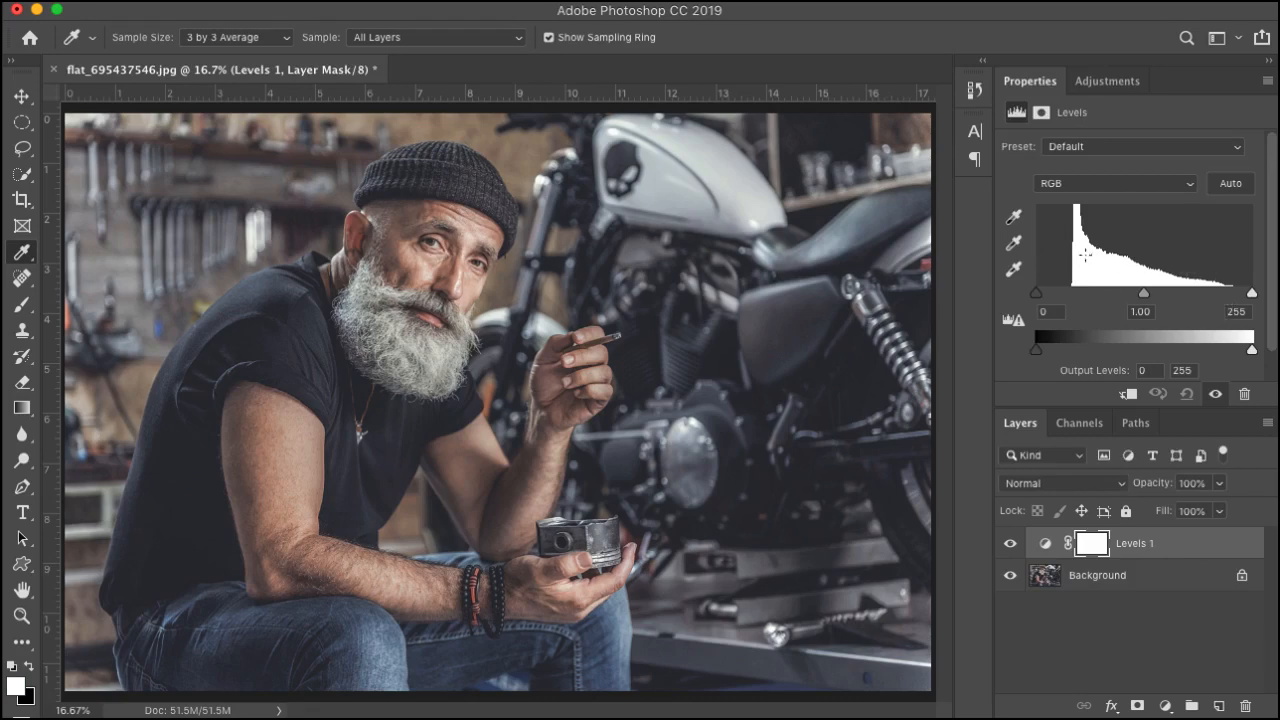
{"action": "left_click", "coordinate": [1013, 216]}
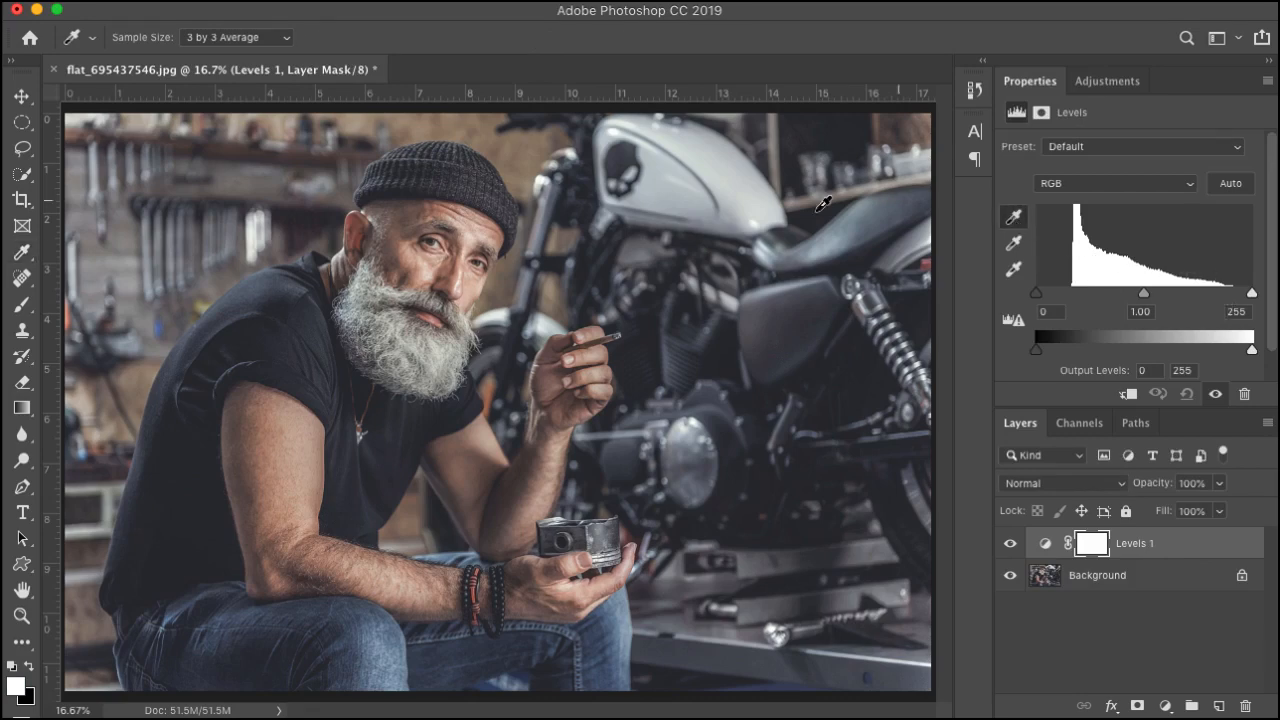
Sample a dark area of the motorcycle as black point, and set the Levels highlights to 231 and the midtones to 1.14.
{"action": "left_click", "coordinate": [589, 245]}
{"action": "left_click_drag", "start_coordinate": [1252, 294], "coordinate": [1233, 297]}
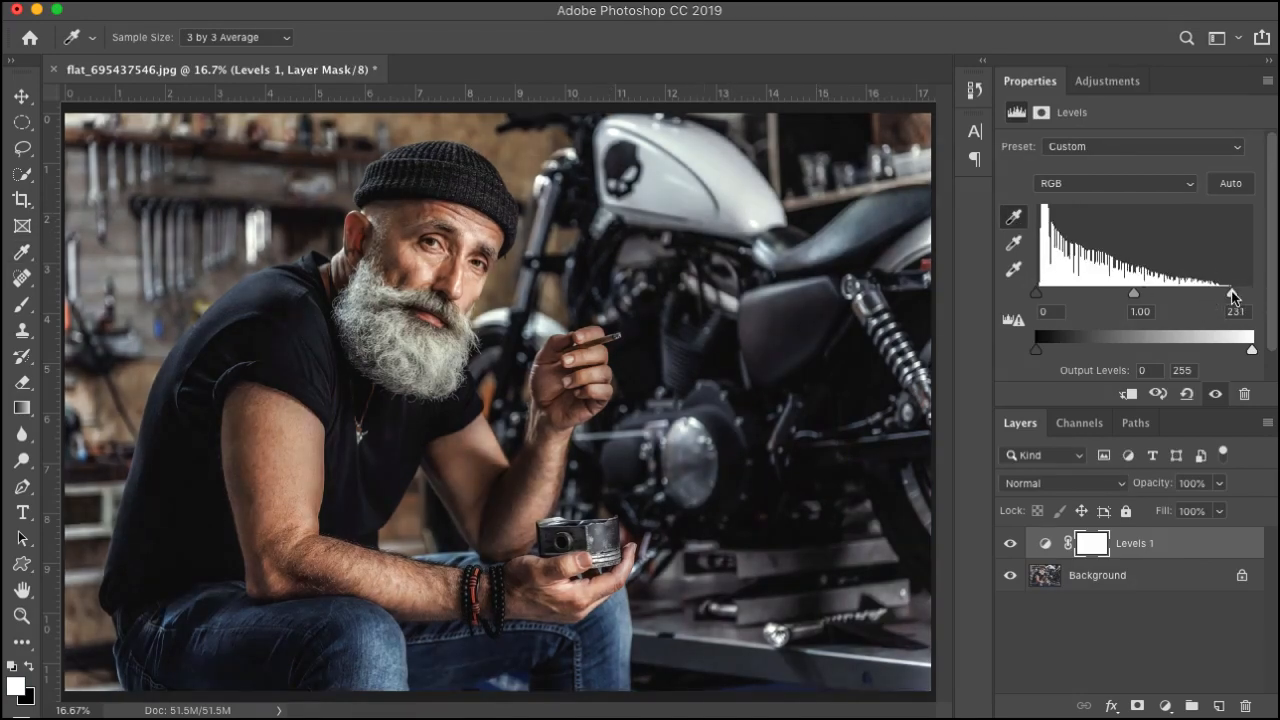
{"action": "left_click_drag", "start_coordinate": [1131, 293], "coordinate": [1125, 293]}
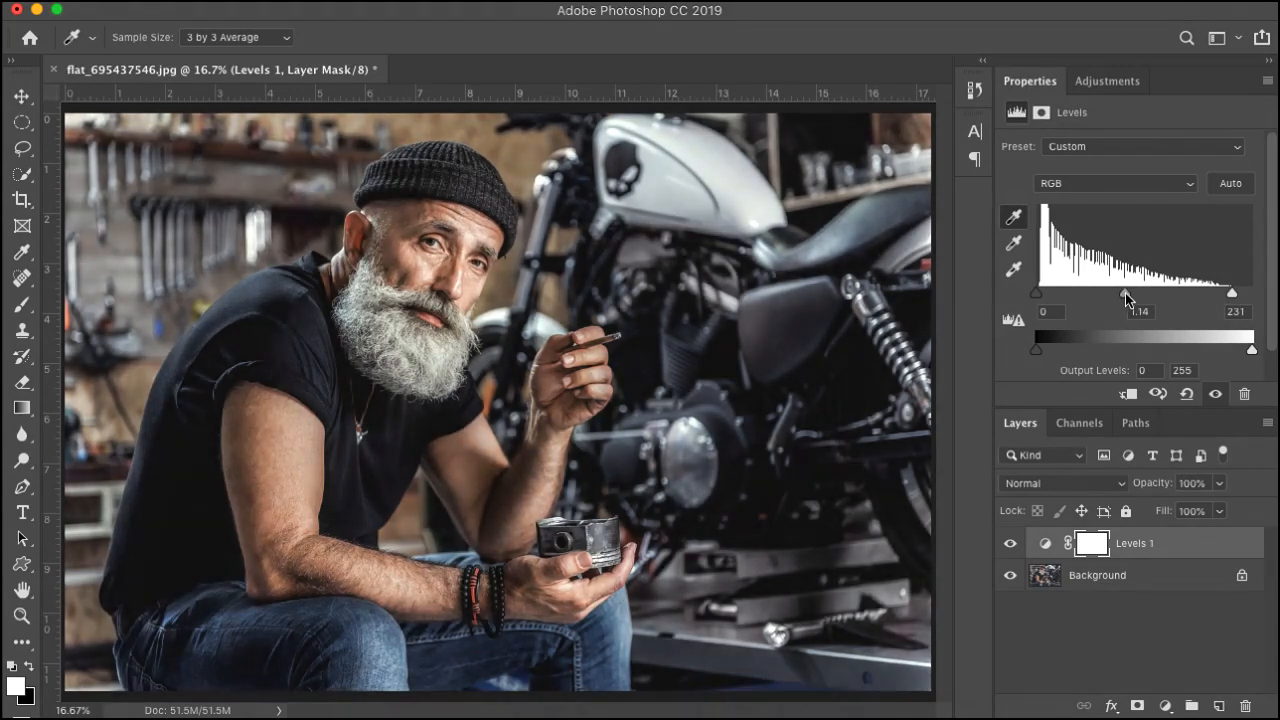
Add a Black & White adjustment layer above Levels 1, enable its tint and set Reds to 67.
{"action": "left_click", "coordinate": [1107, 85]}
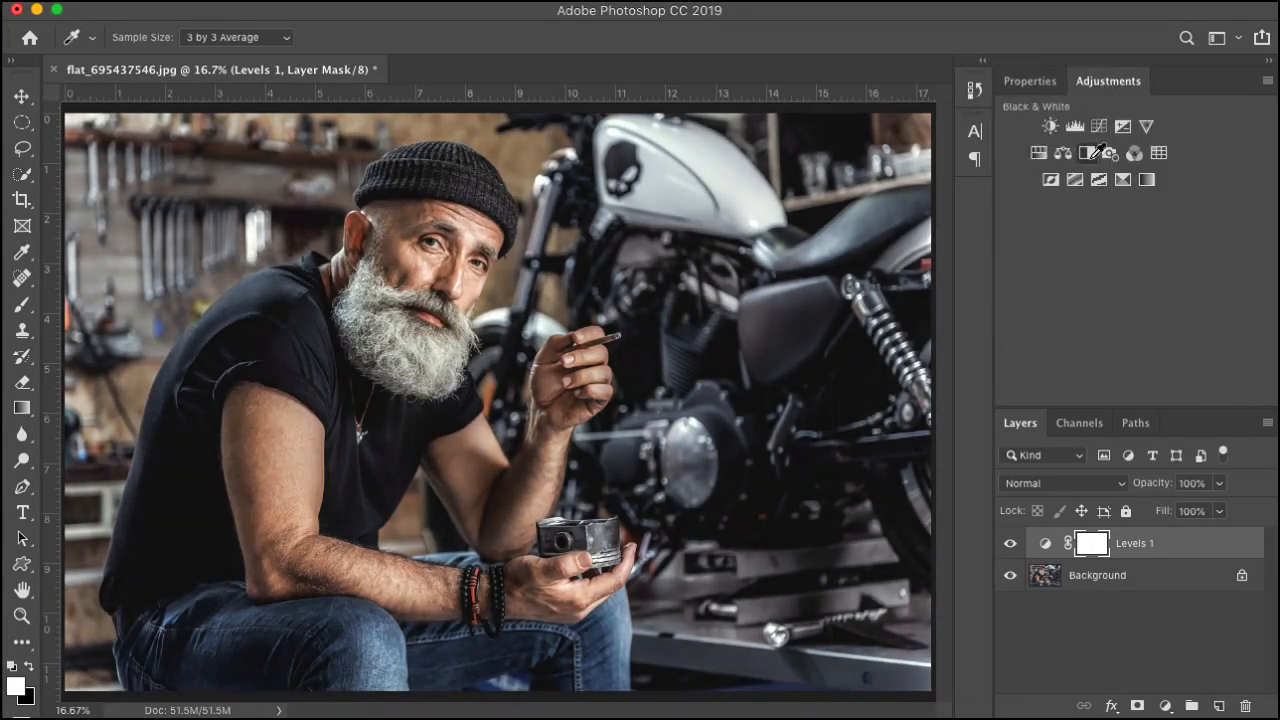
{"action": "left_click", "coordinate": [1095, 156]}
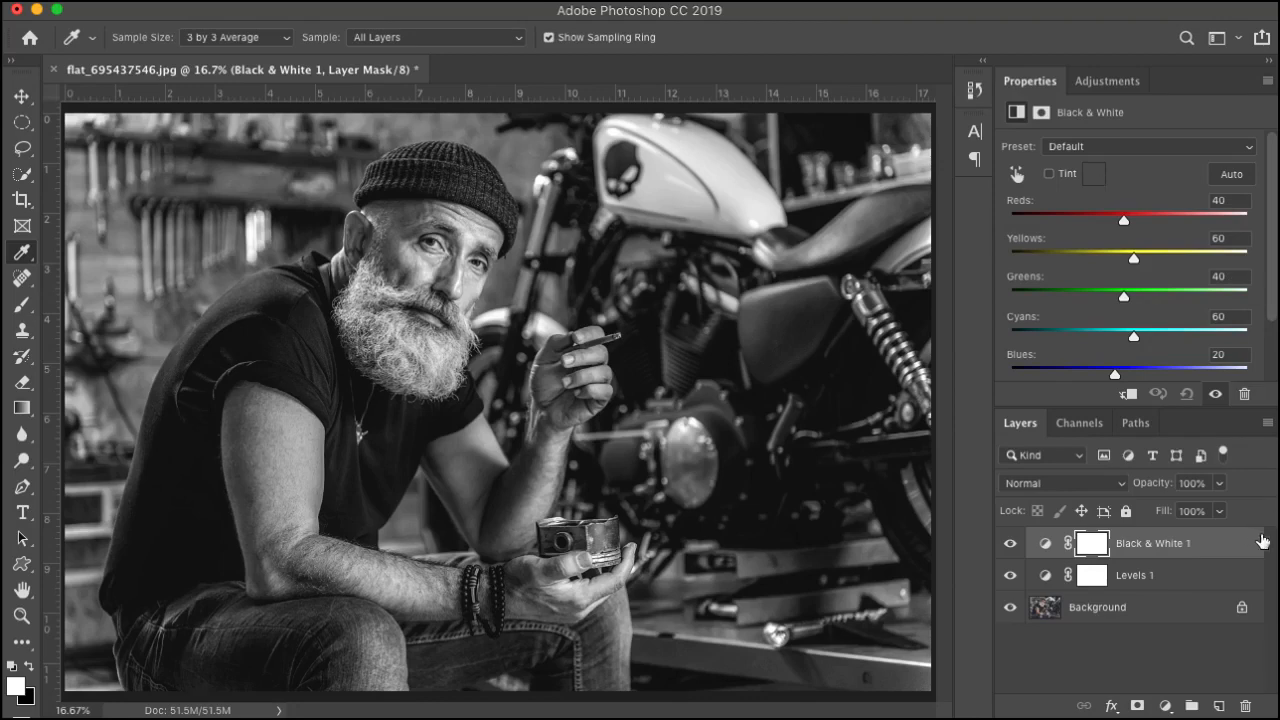
{"action": "left_click", "coordinate": [1049, 175]}
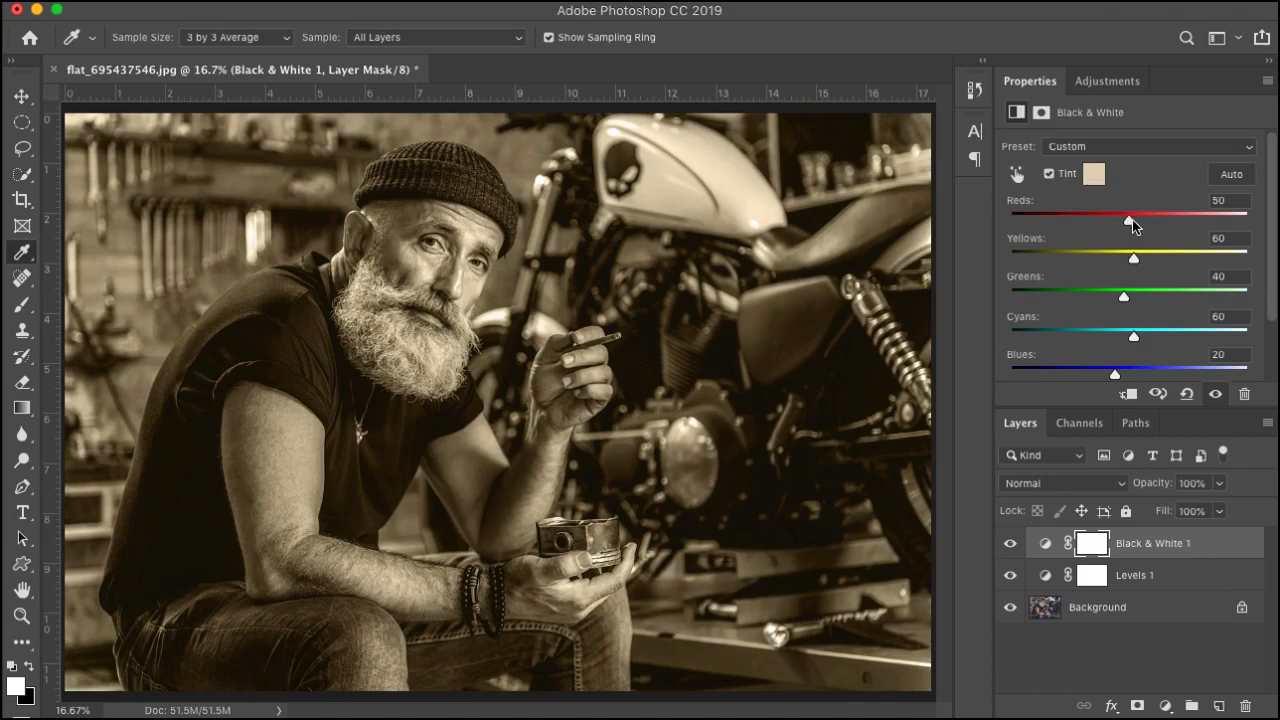
{"action": "mouse_move", "coordinate": [1132, 219]}
{"action": "left_mouse_down"}
{"action": "mouse_move", "coordinate": [1147, 220]}
{"action": "mouse_move", "coordinate": [1116, 219]}
{"action": "mouse_move", "coordinate": [1135, 219]}
{"action": "left_mouse_up"}
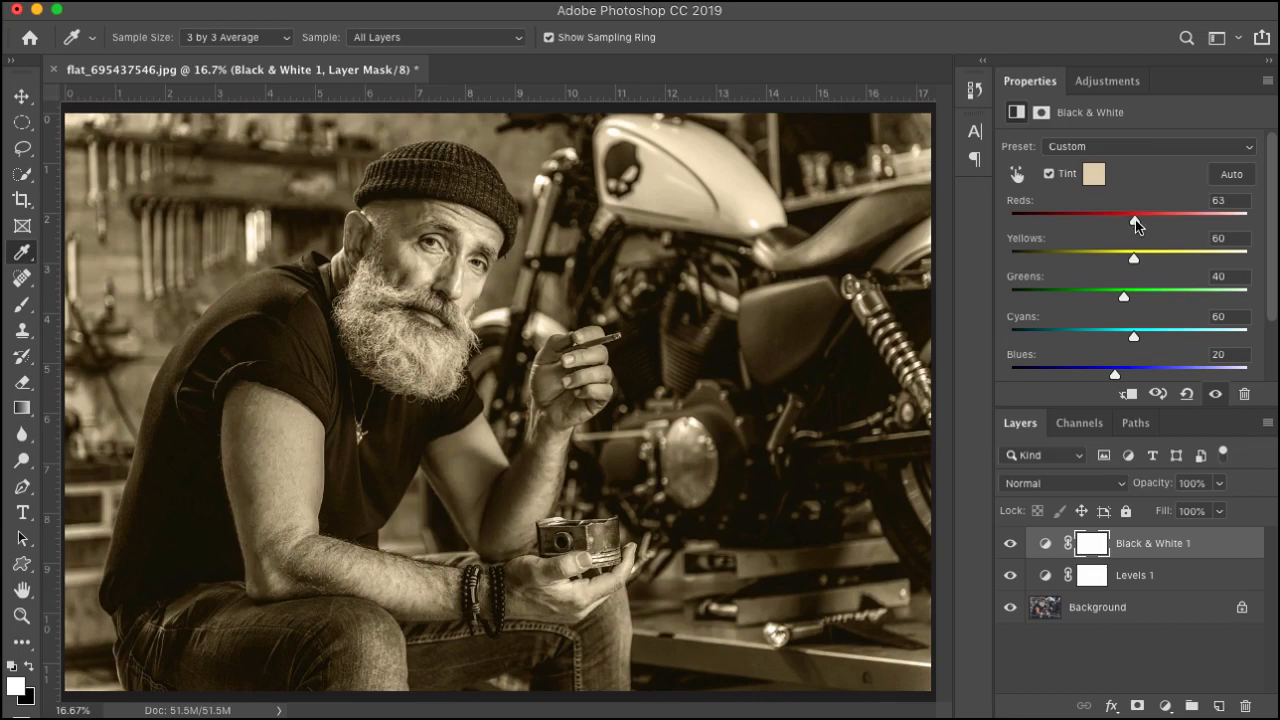
Try several tint colors for the Black & White layer, apply d5c6a5, and try out the layer's opacity.
{"action": "left_click", "coordinate": [1095, 180]}
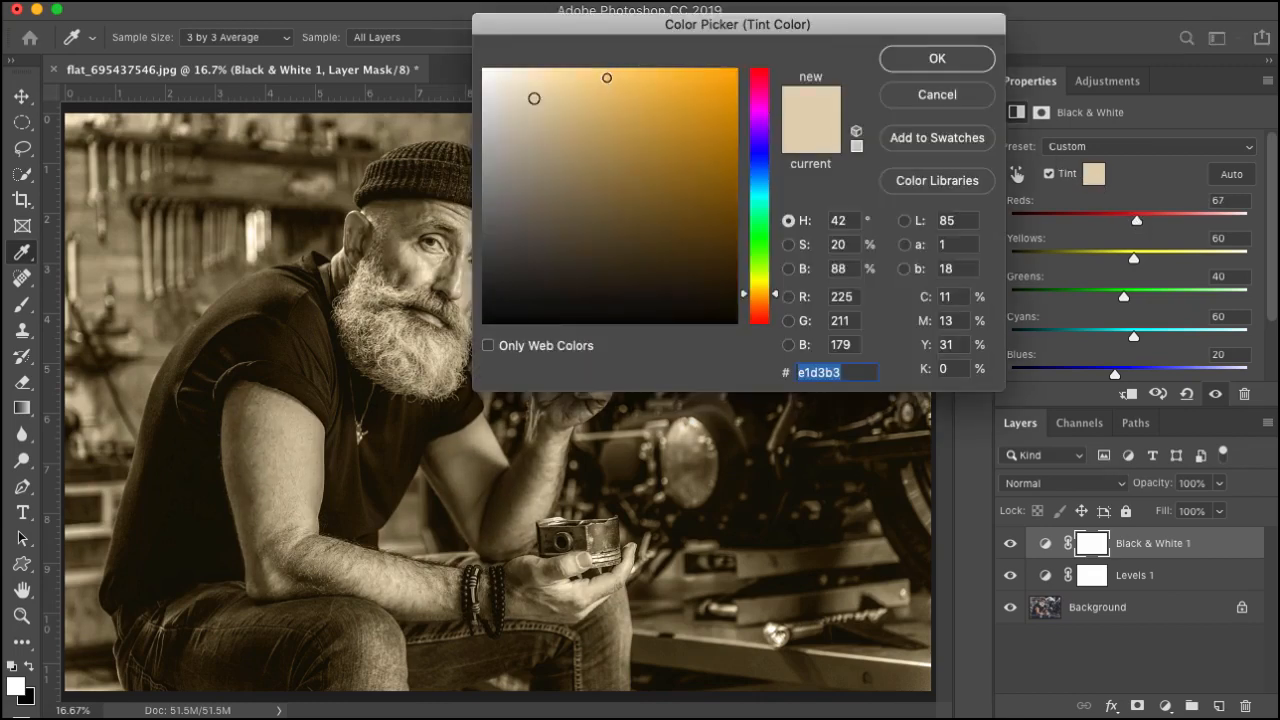
{"action": "left_click_drag", "start_coordinate": [606, 77], "coordinate": [622, 186]}
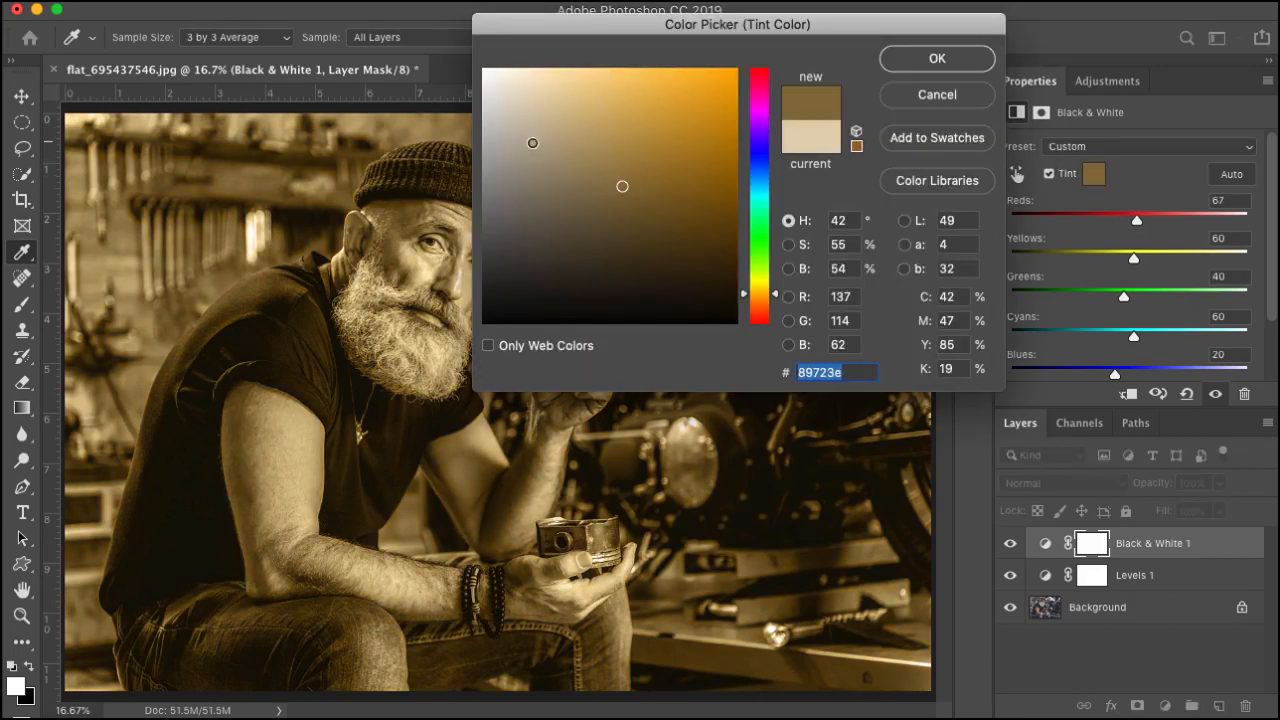
{"action": "left_click", "coordinate": [532, 143]}
{"action": "left_click", "coordinate": [683, 123]}
{"action": "left_click", "coordinate": [570, 81]}
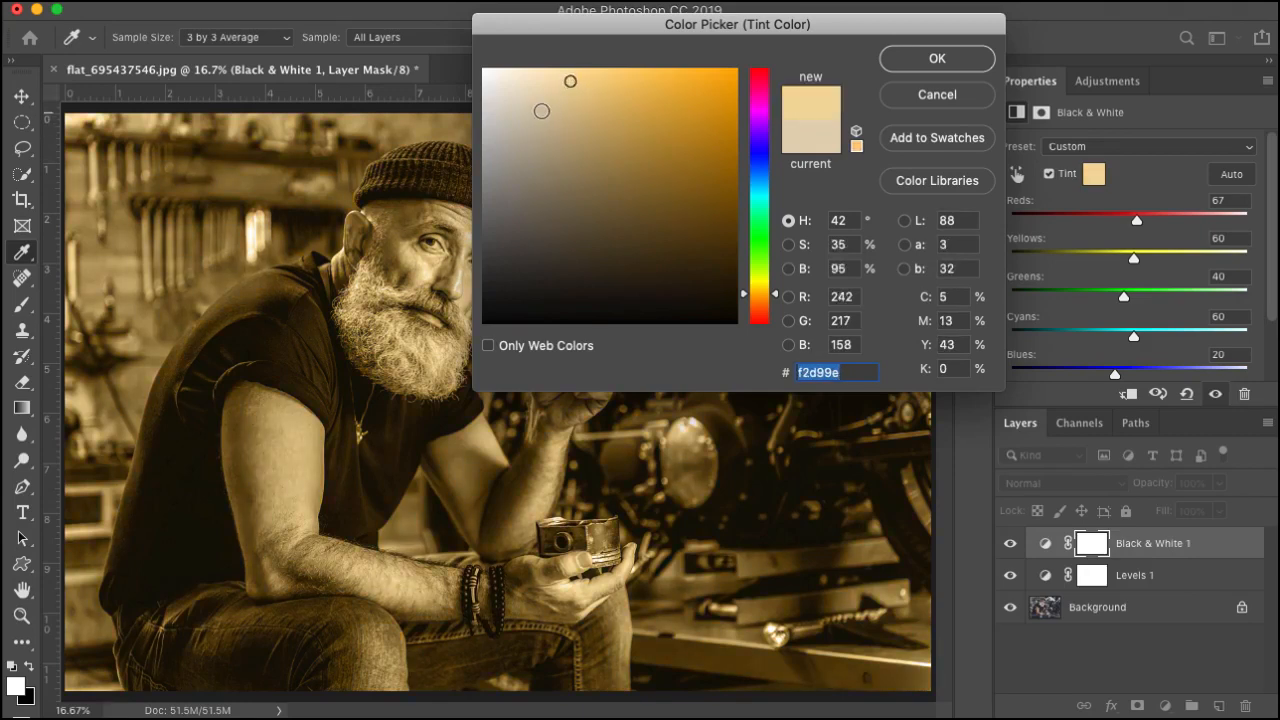
{"action": "left_click", "coordinate": [541, 111]}
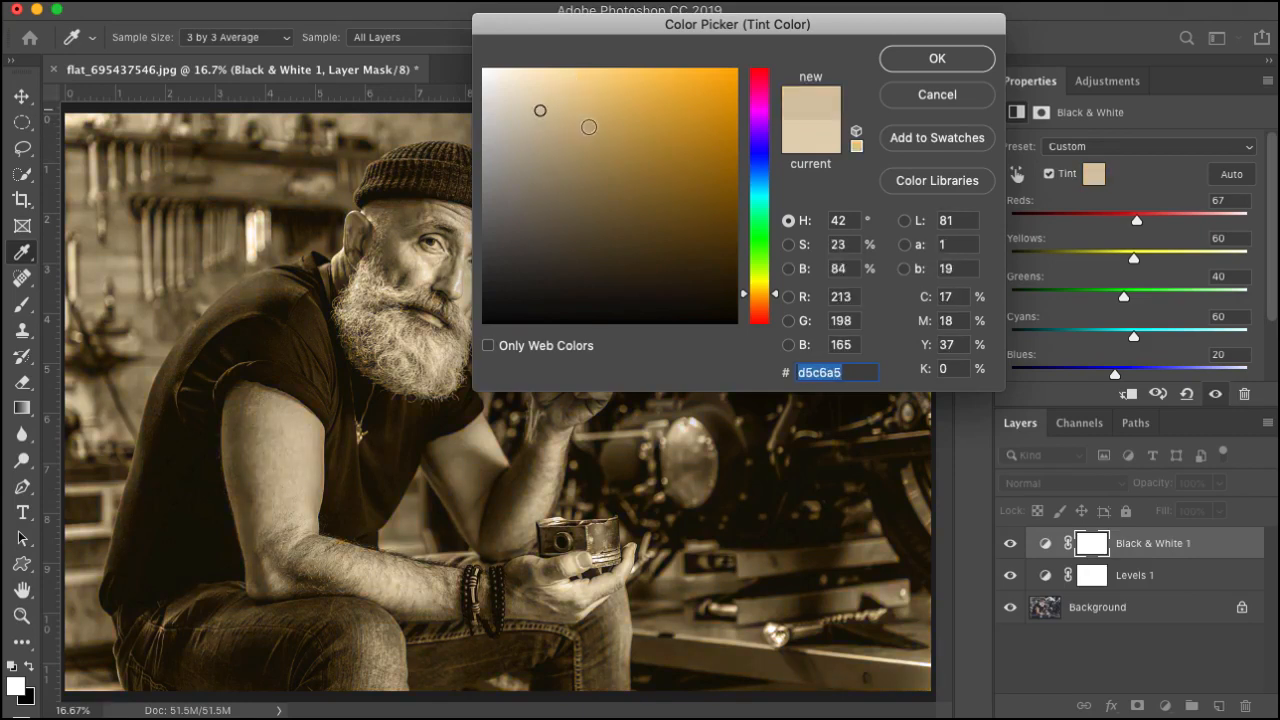
{"action": "left_click", "coordinate": [937, 61]}
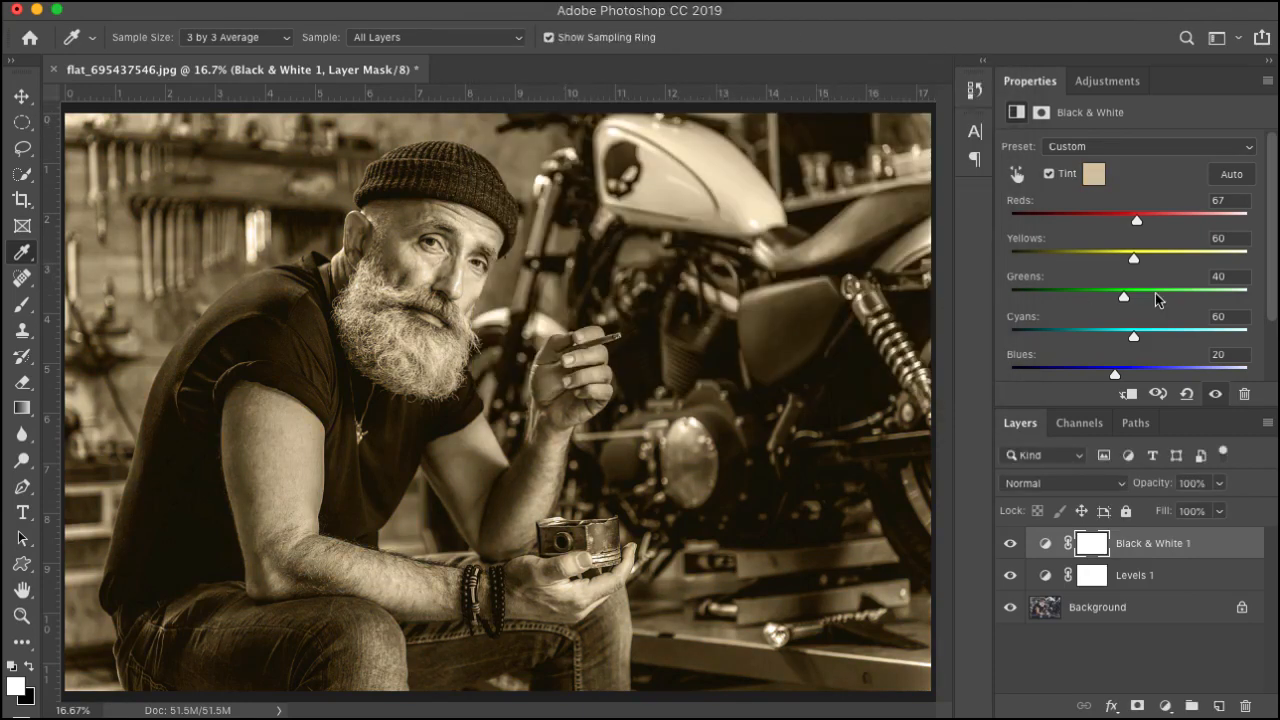
{"action": "scroll", "coordinate": [1155, 300], "scroll_direction": "down", "scroll_amount": 3}
{"action": "scroll", "coordinate": [1155, 300], "scroll_direction": "up", "scroll_amount": 3}
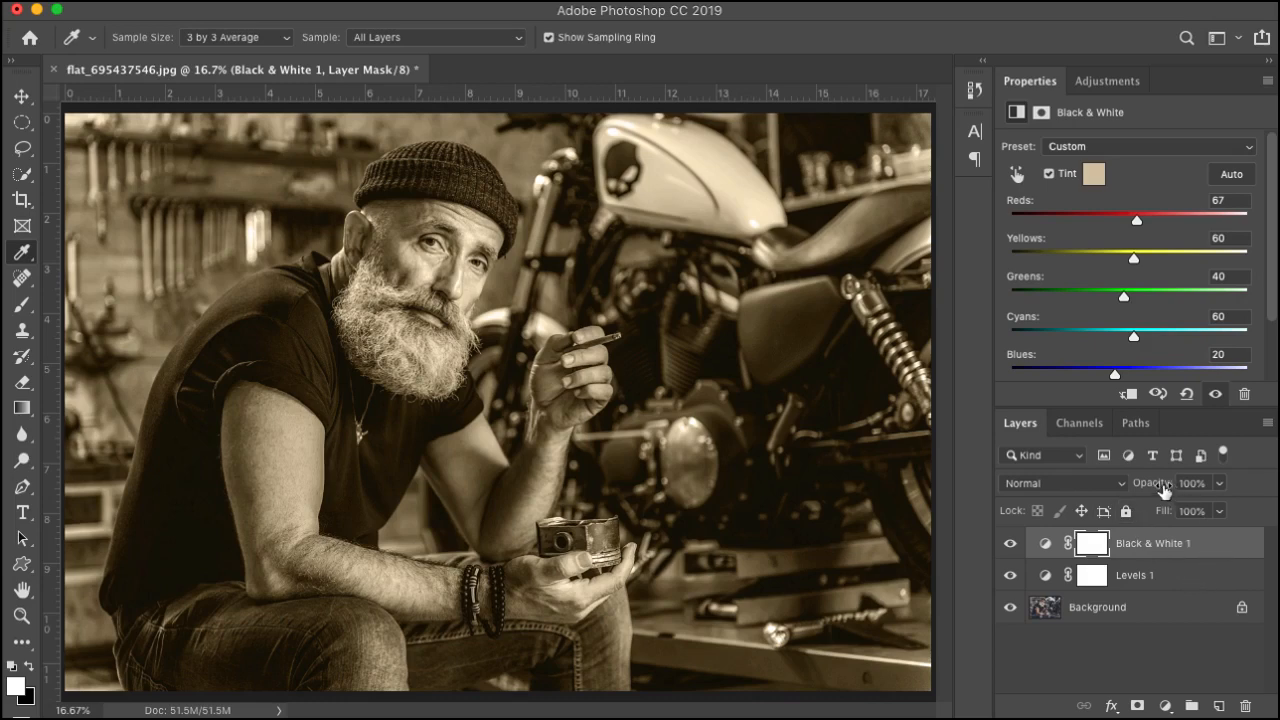
{"action": "left_click_drag", "start_coordinate": [1163, 490], "coordinate": [1249, 494]}
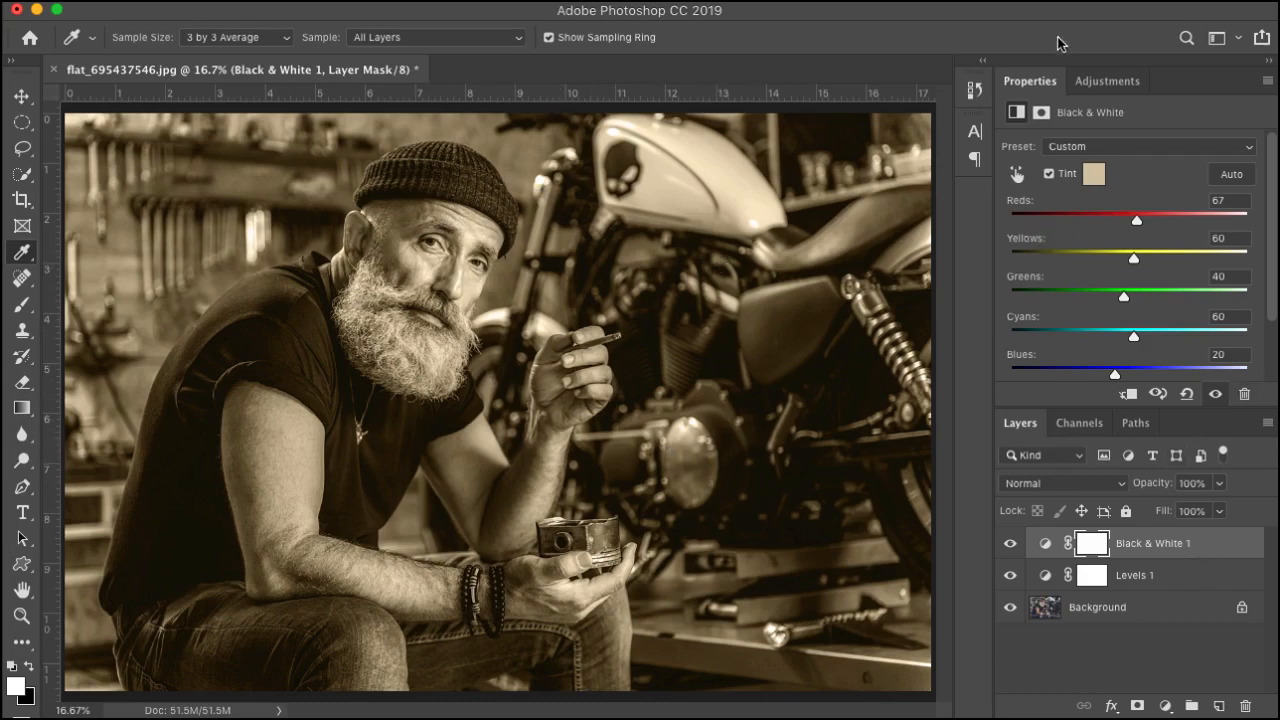
Add a second Black & White adjustment layer and place it beneath the tinted Black & White 1 layer.
{"action": "left_click", "coordinate": [1113, 83]}
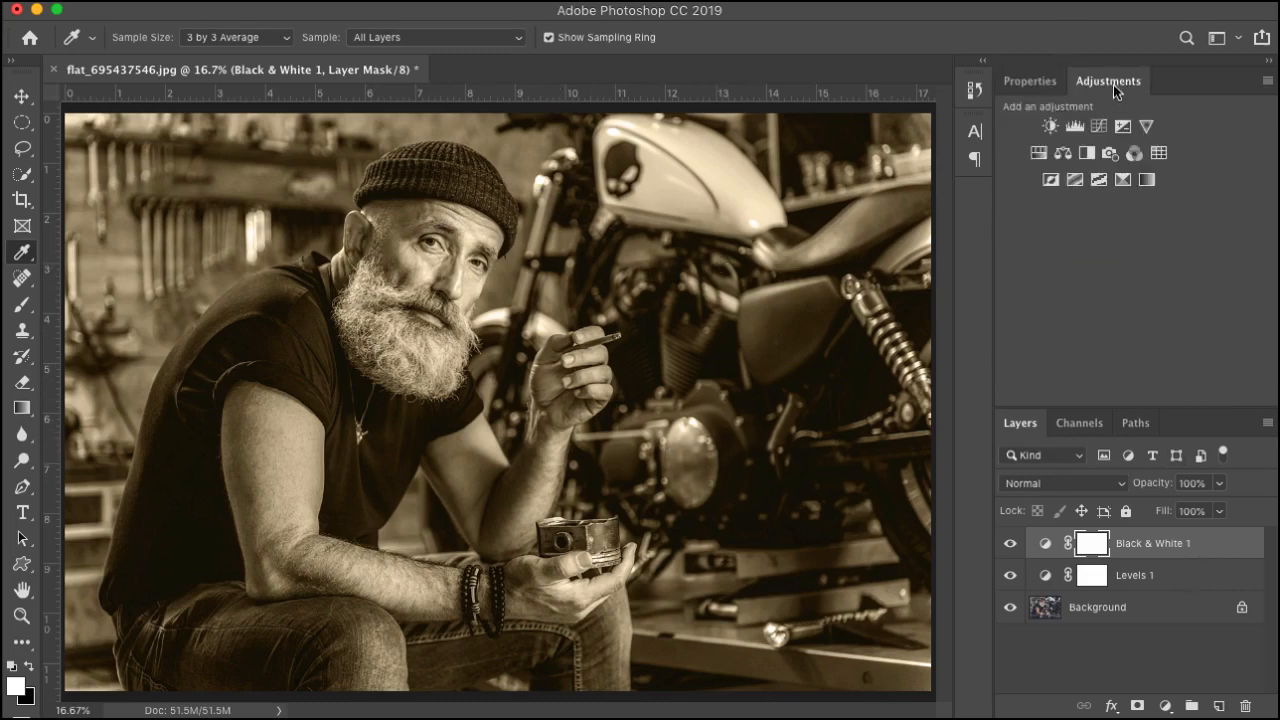
{"action": "left_click", "coordinate": [1092, 151]}
{"action": "left_click_drag", "start_coordinate": [1228, 547], "coordinate": [1226, 581]}
{"action": "left_click", "coordinate": [1230, 545]}
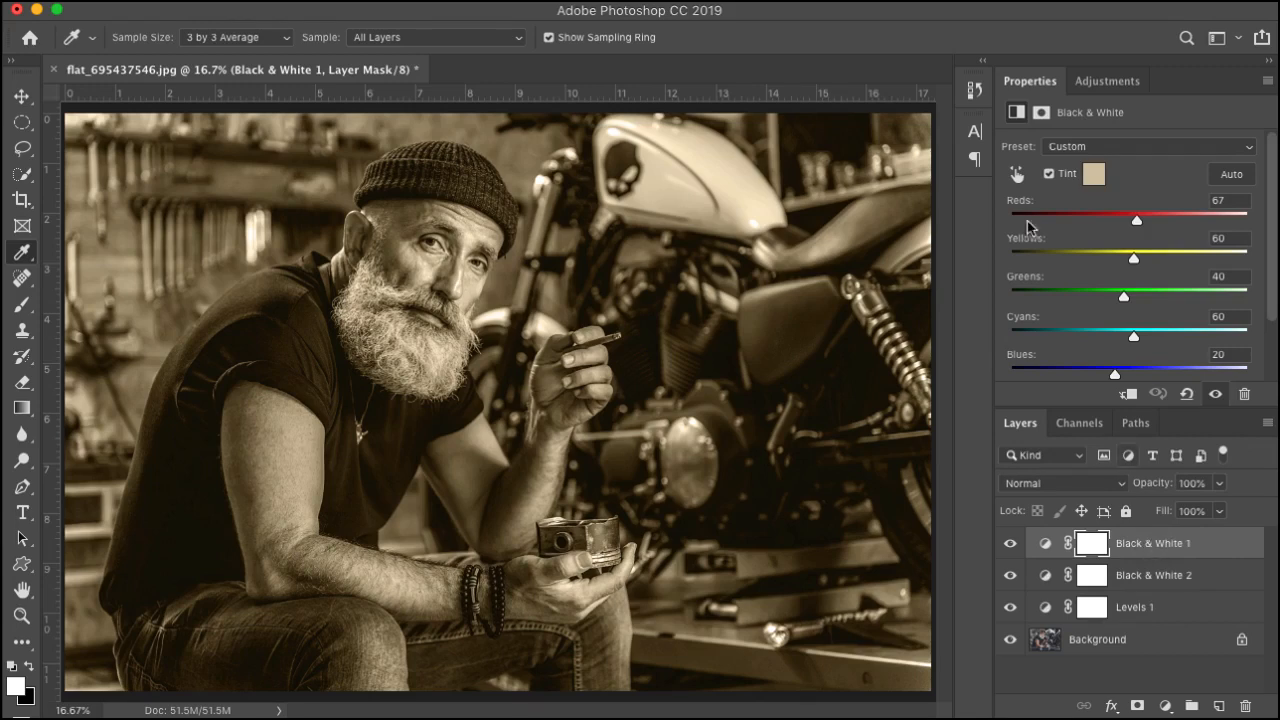
Delete both Black & White adjustment layers, leaving Levels 1 above the Background.
{"action": "mouse_move", "coordinate": [1154, 488]}
{"action": "left_mouse_down"}
{"action": "mouse_move", "coordinate": [1128, 487]}
{"action": "mouse_move", "coordinate": [1152, 488]}
{"action": "left_mouse_up"}
{"action": "key", "text": "Delete"}
{"action": "key", "text": "Delete"}
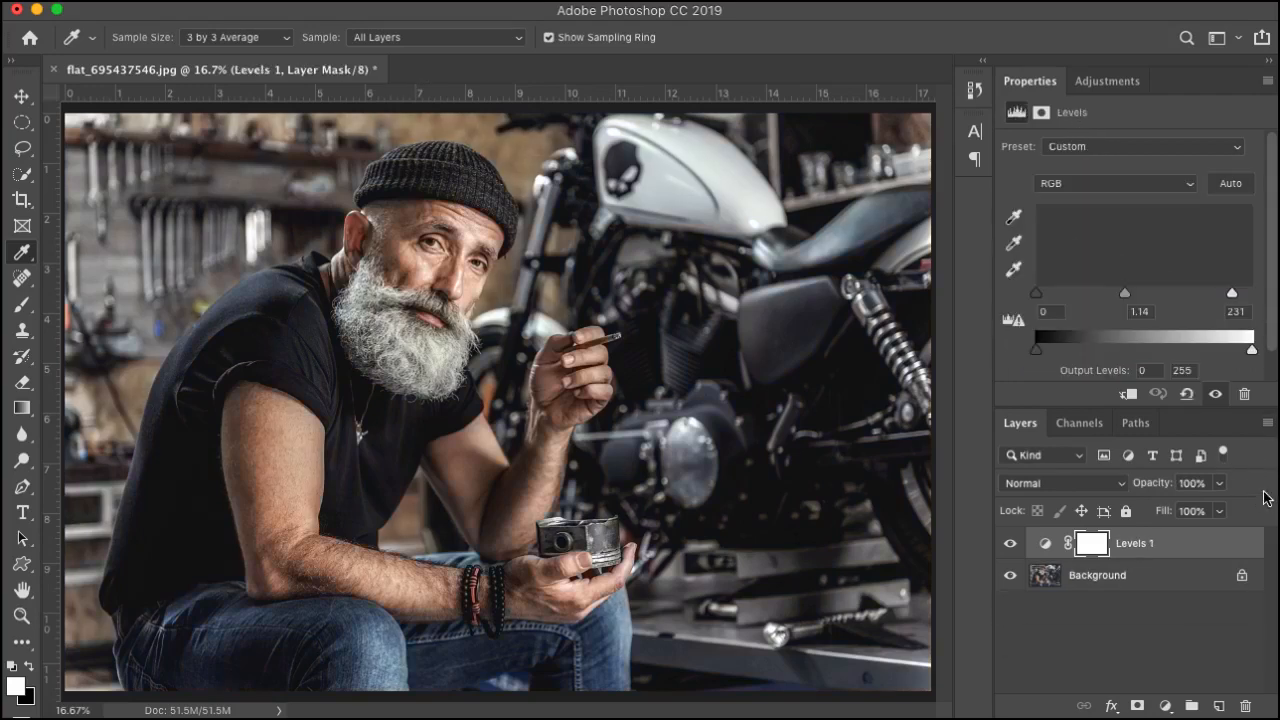
Add an untinted Black & White adjustment layer above Levels 1 with the Default preset and look through its presets.
{"action": "left_click", "coordinate": [1116, 83]}
{"action": "left_click", "coordinate": [1088, 154]}
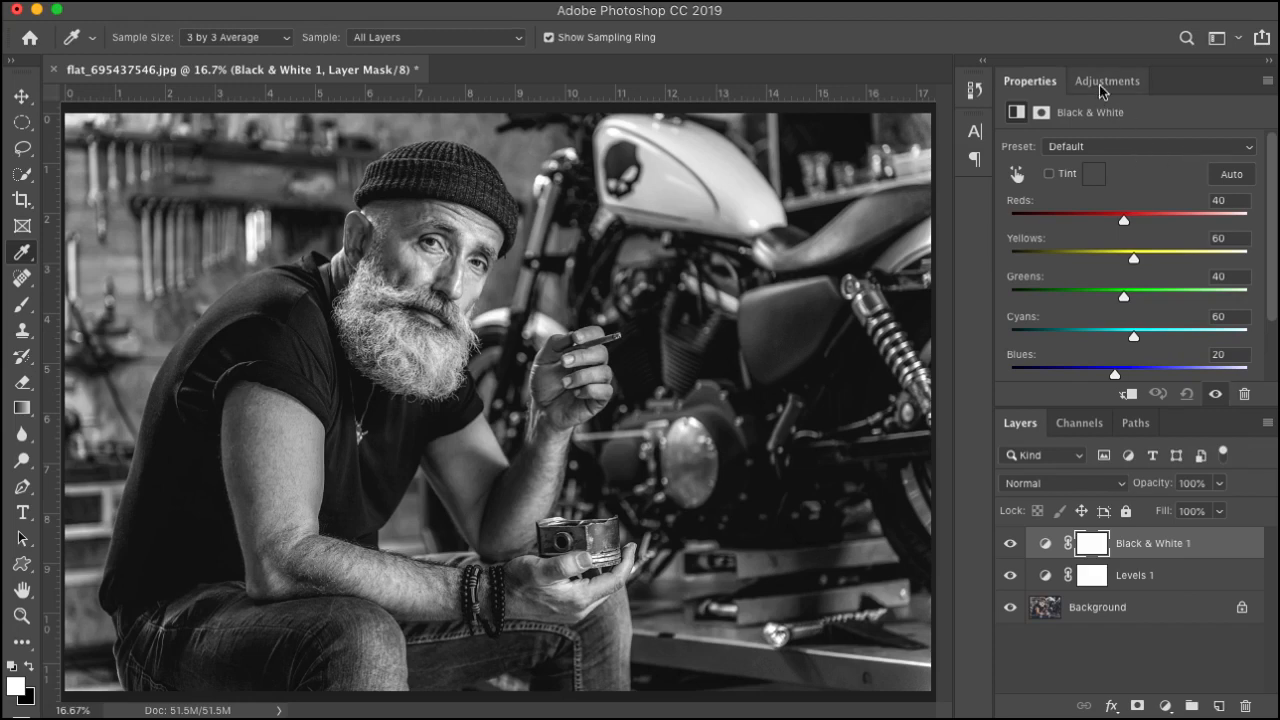
{"action": "left_click", "coordinate": [1249, 147]}
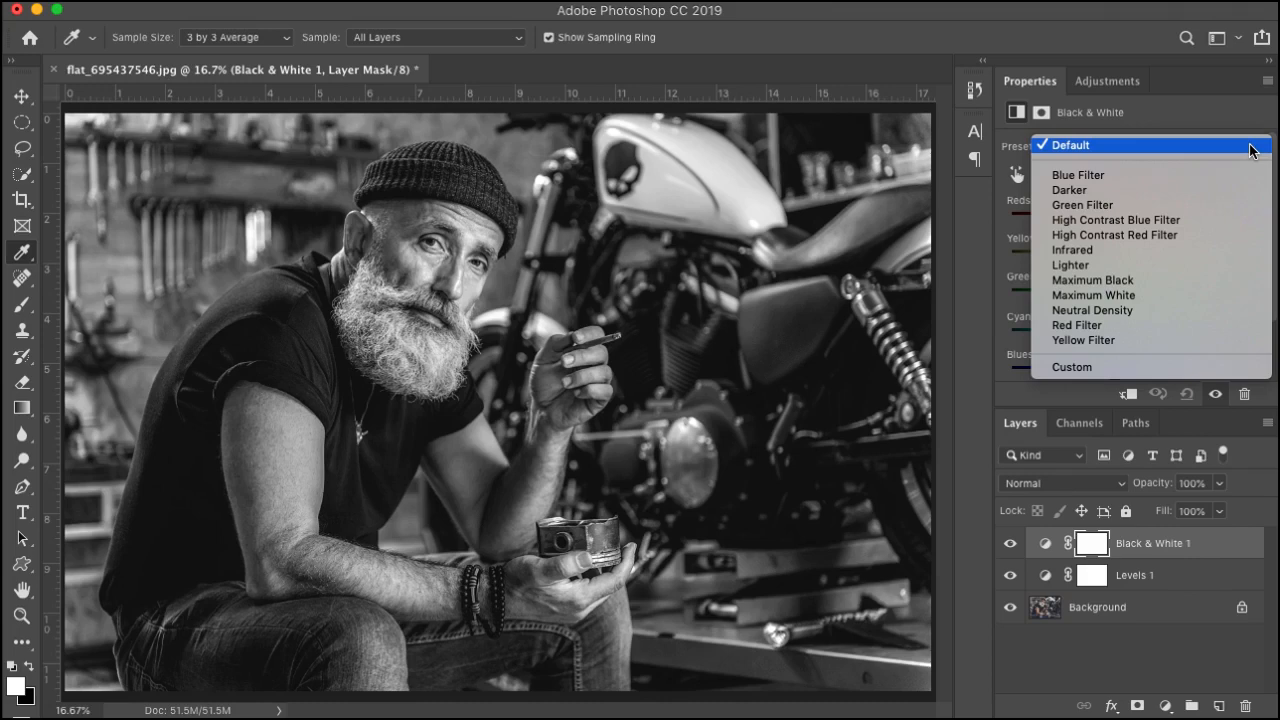
{"action": "left_click", "coordinate": [1096, 78]}
Add a Hue/Saturation adjustment layer above Black & White 1, enable Colorize, and set the saturation to 63 and the hue to 33.
{"action": "left_click", "coordinate": [1096, 78]}
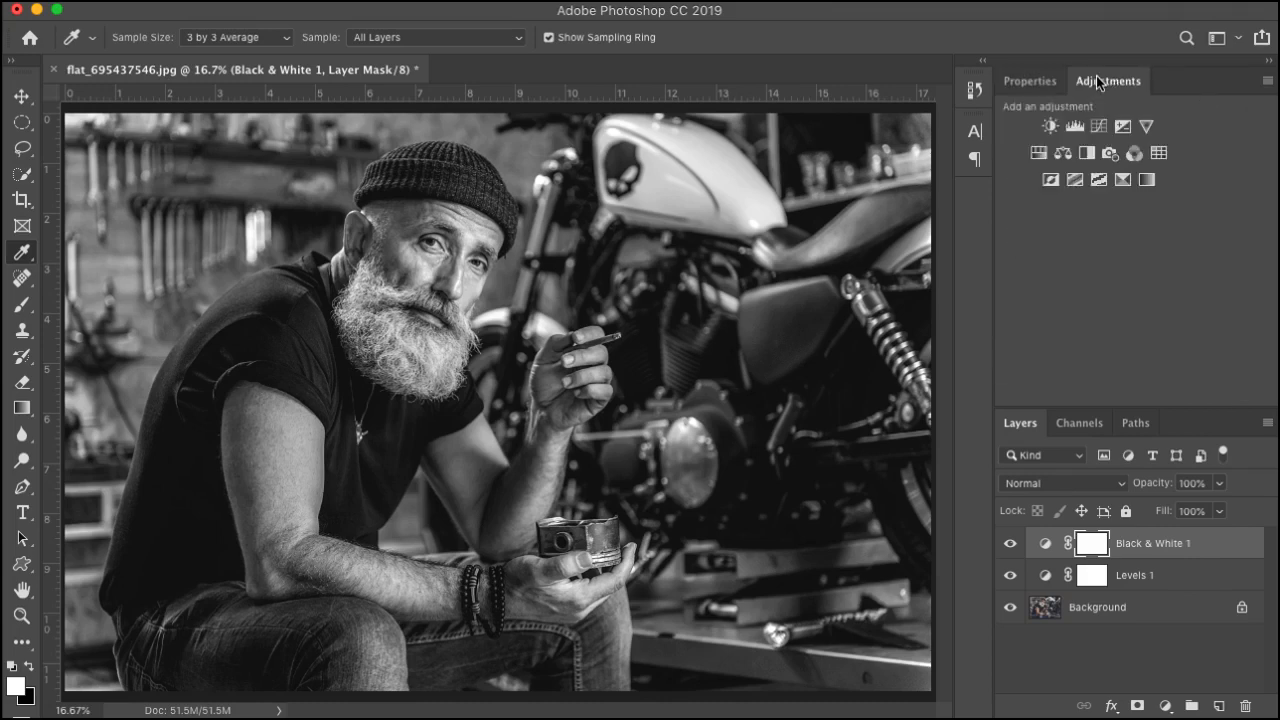
{"action": "left_click", "coordinate": [1037, 152]}
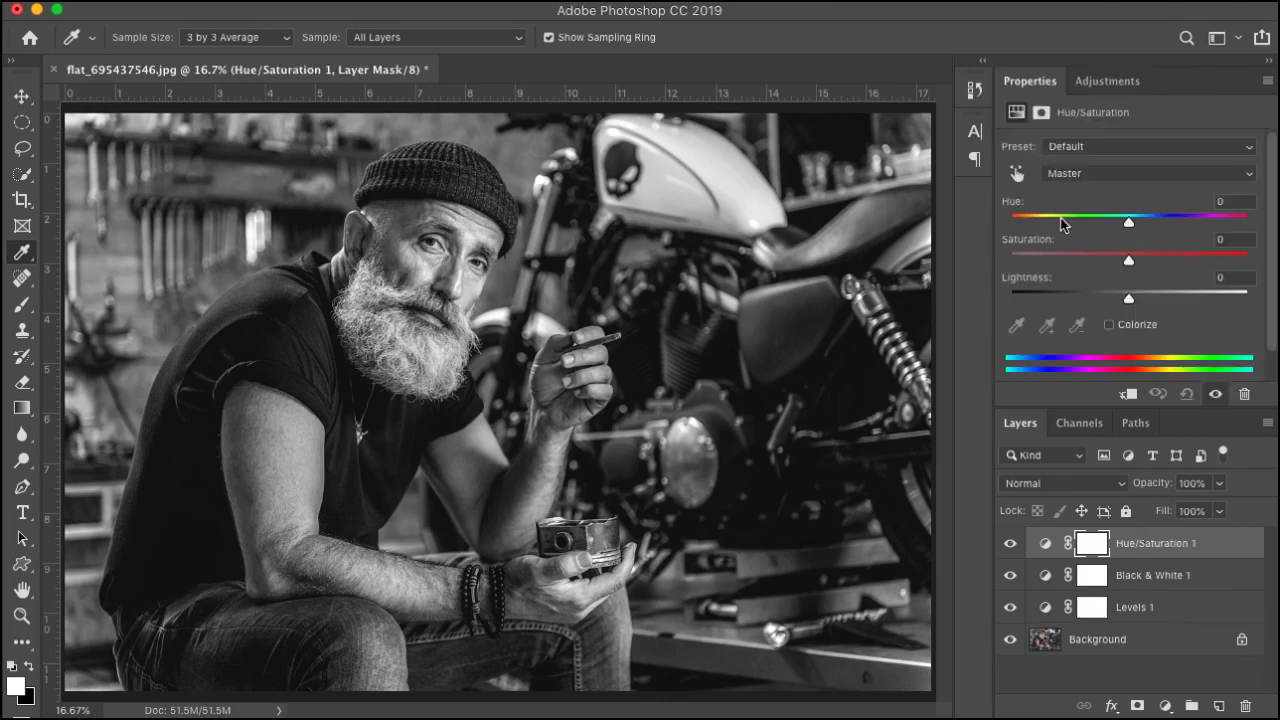
{"action": "left_click", "coordinate": [1109, 327]}
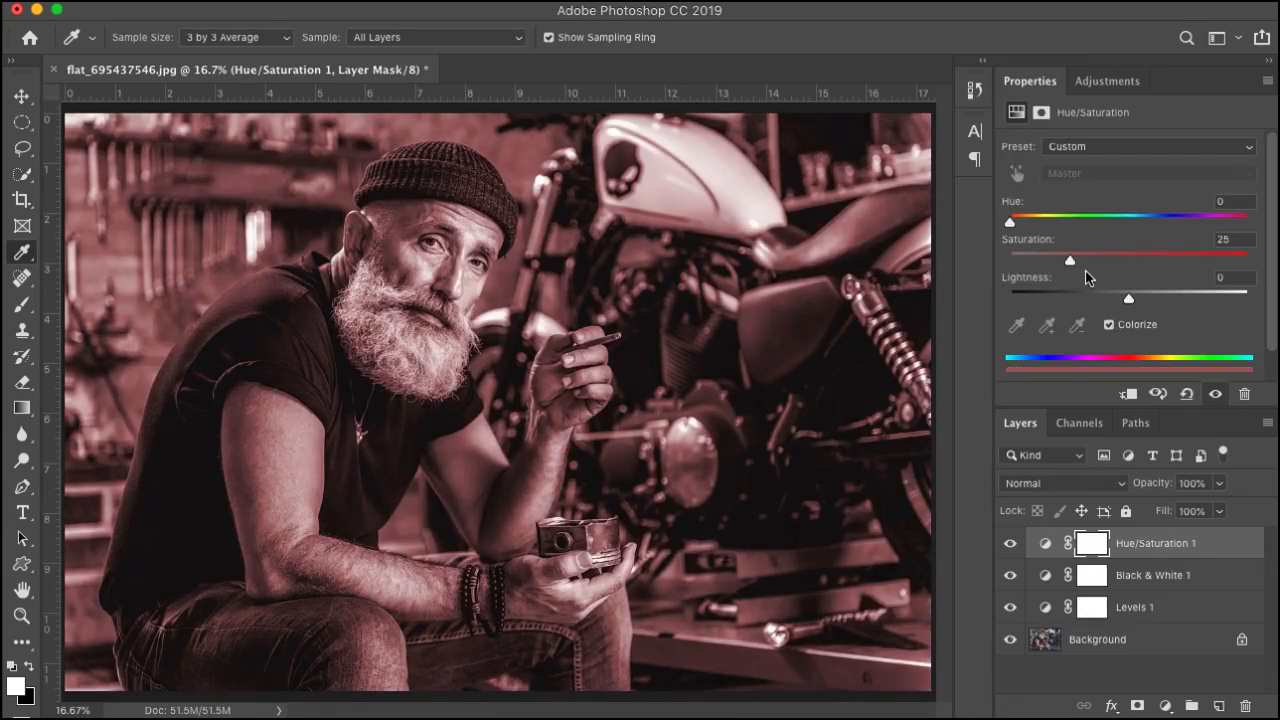
{"action": "left_click_drag", "start_coordinate": [1069, 263], "coordinate": [1159, 266]}
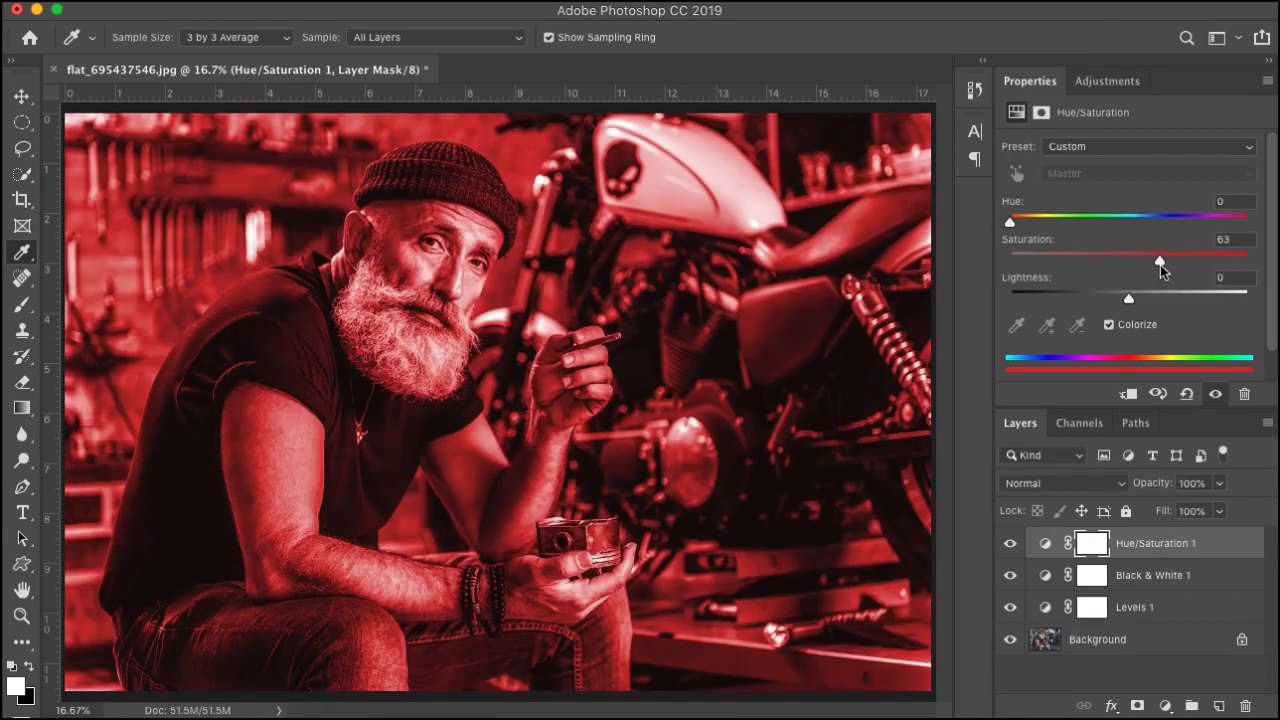
{"action": "left_click_drag", "start_coordinate": [1012, 225], "coordinate": [1033, 229]}
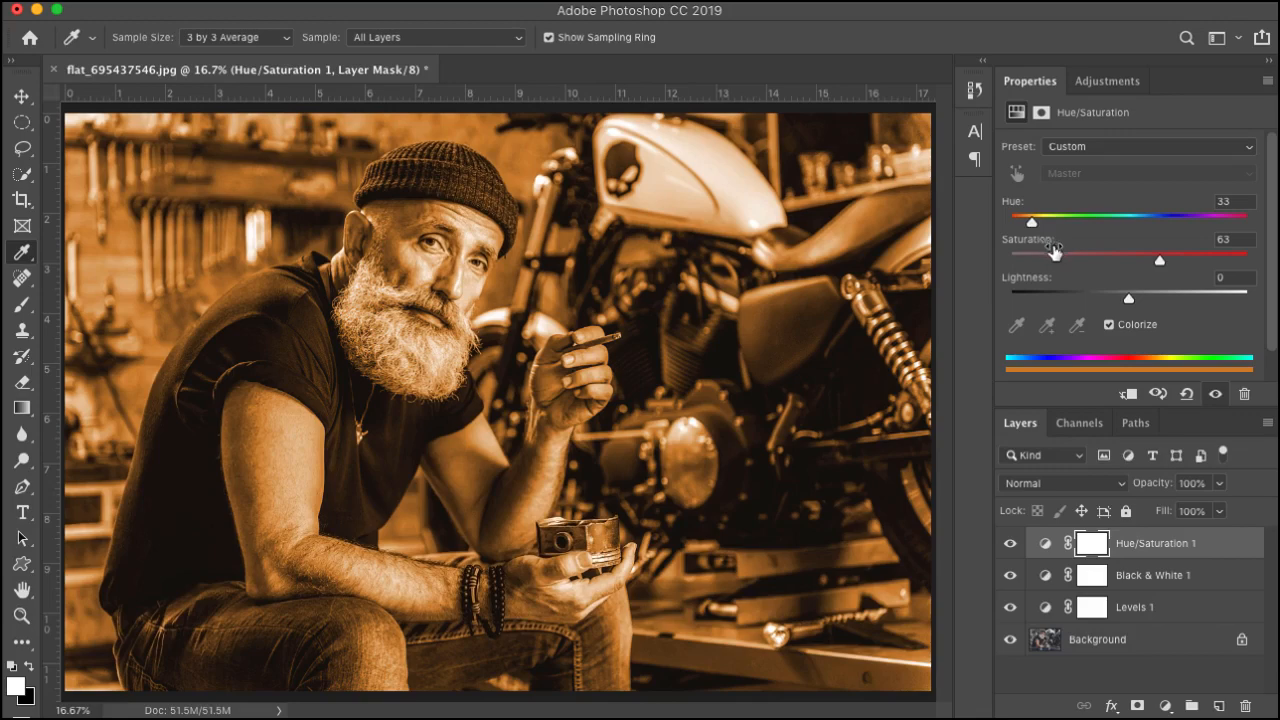
Set the colorizing hue to 27, reduce the saturation to 26 and slightly below, and delete the Hue/Saturation layer.
{"action": "mouse_move", "coordinate": [1036, 229]}
{"action": "left_mouse_down"}
{"action": "mouse_move", "coordinate": [1169, 223]}
{"action": "mouse_move", "coordinate": [1005, 228]}
{"action": "mouse_move", "coordinate": [1027, 224]}
{"action": "left_mouse_up"}
{"action": "left_click_drag", "start_coordinate": [1157, 263], "coordinate": [1072, 263]}
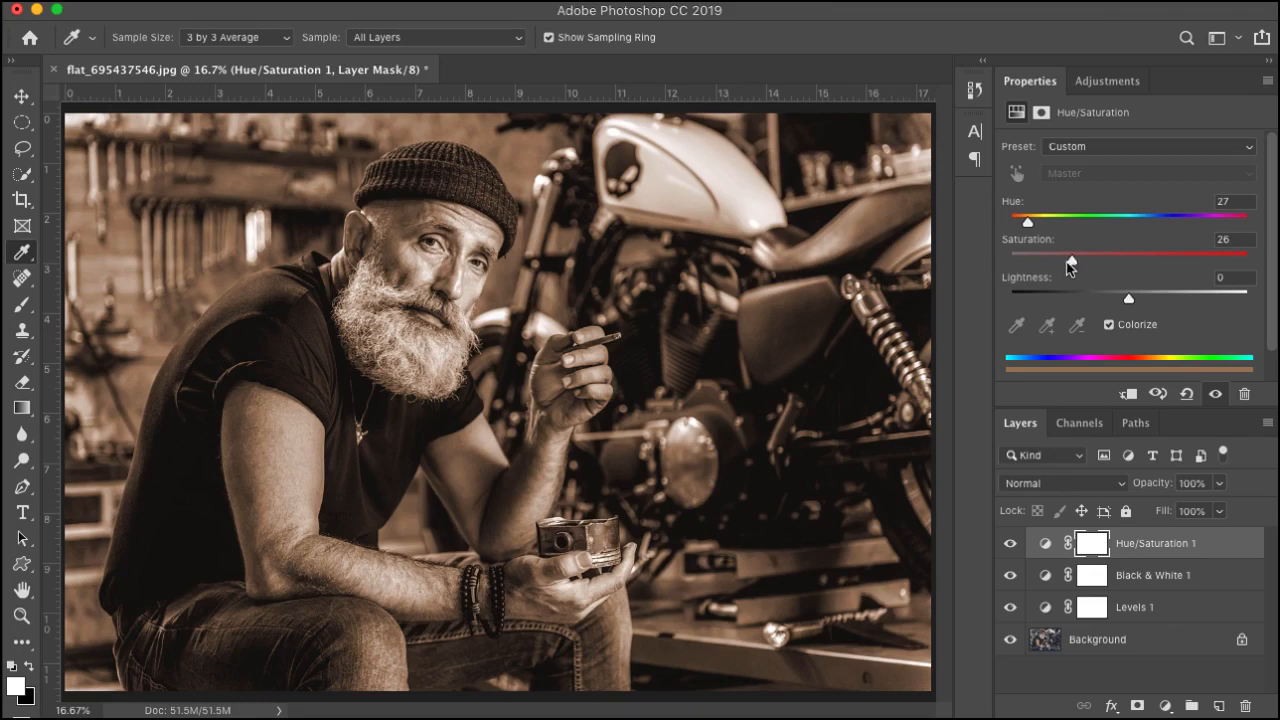
{"action": "left_click_drag", "start_coordinate": [1072, 263], "coordinate": [1055, 264]}
{"action": "key", "text": "Delete"}
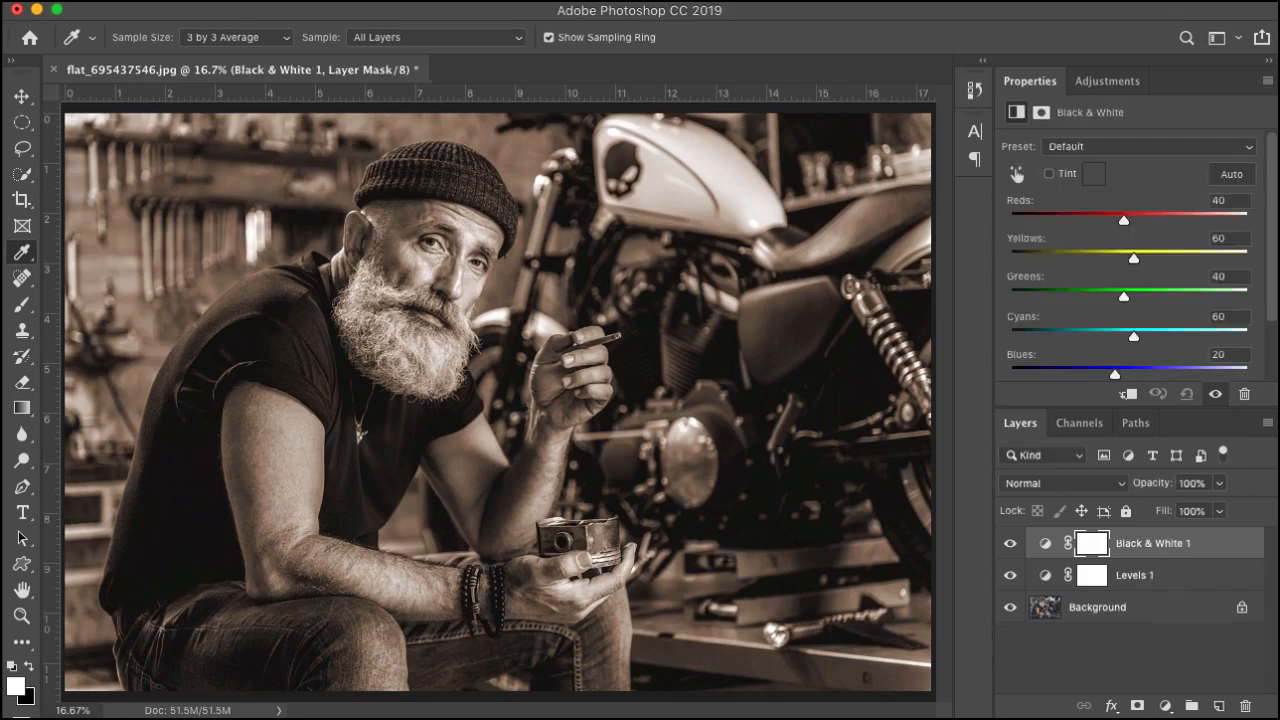
Add a Photo Filter adjustment layer with Warming Filter (85), view its filter and color choices, and raise the density slightly.
{"action": "left_click", "coordinate": [1106, 81]}
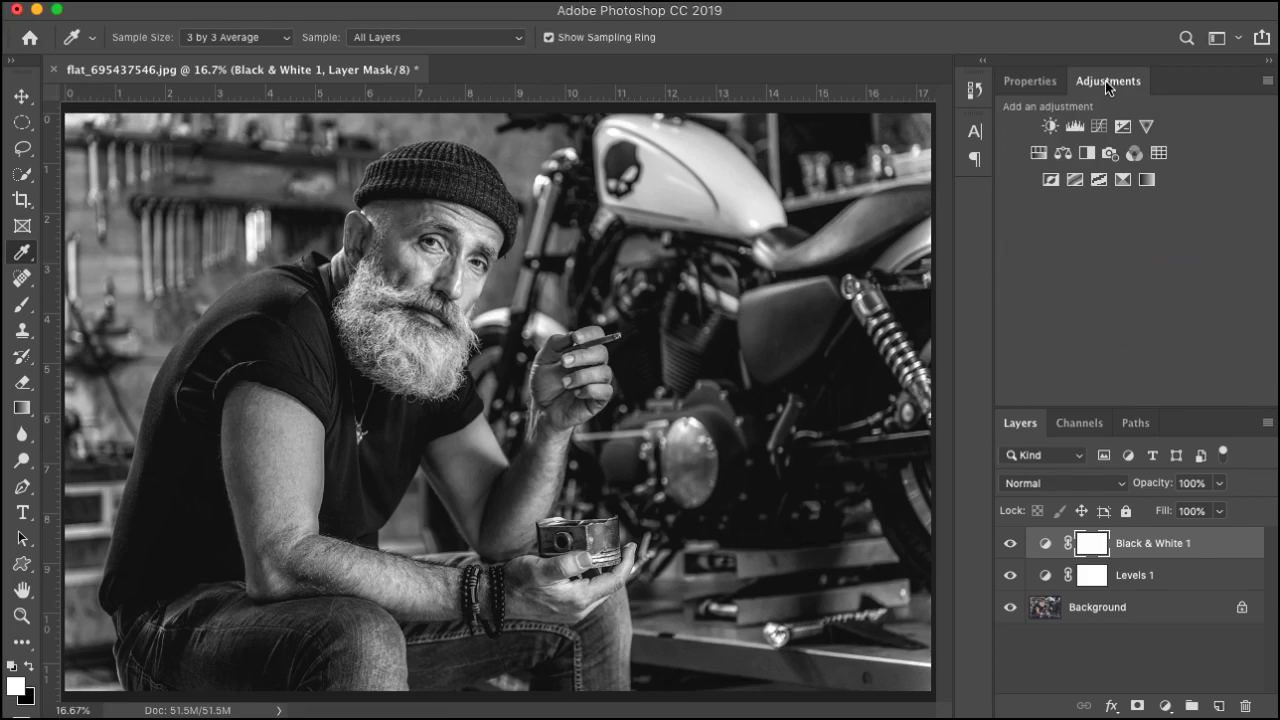
{"action": "left_click", "coordinate": [1112, 153]}
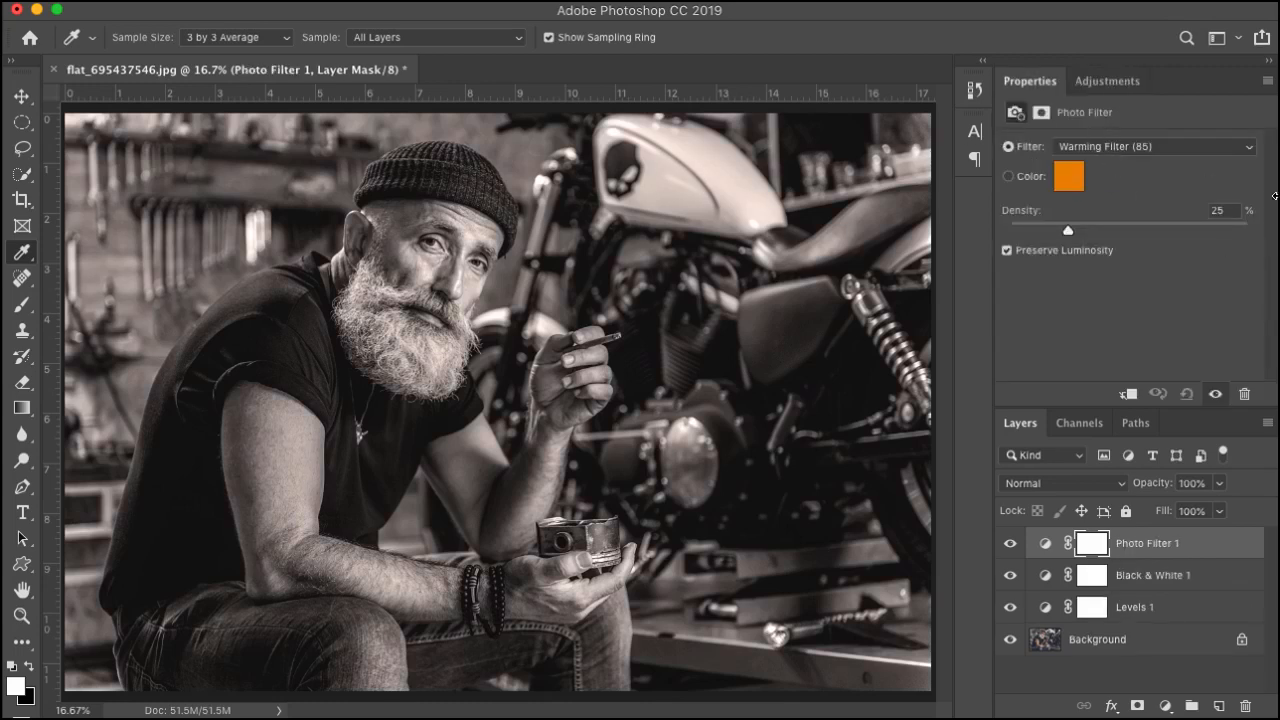
{"action": "left_click", "coordinate": [1218, 150]}
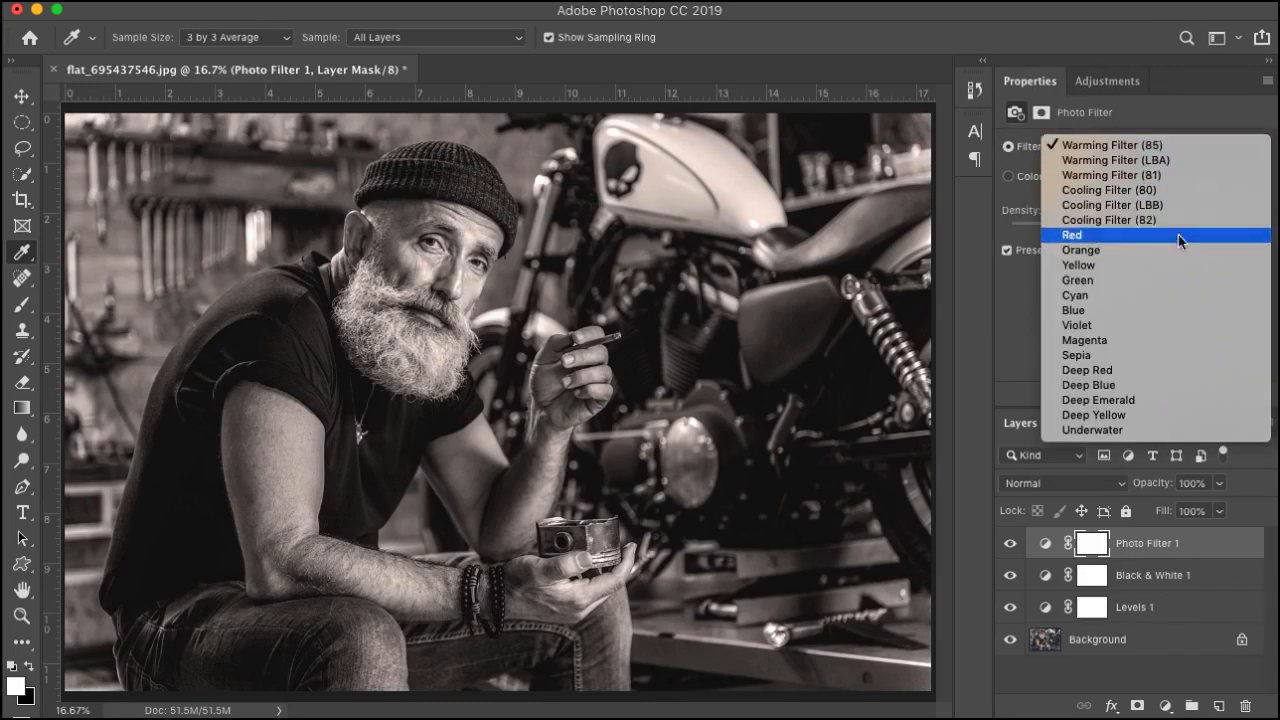
{"action": "left_click", "coordinate": [1031, 196]}
{"action": "left_click", "coordinate": [1070, 180]}
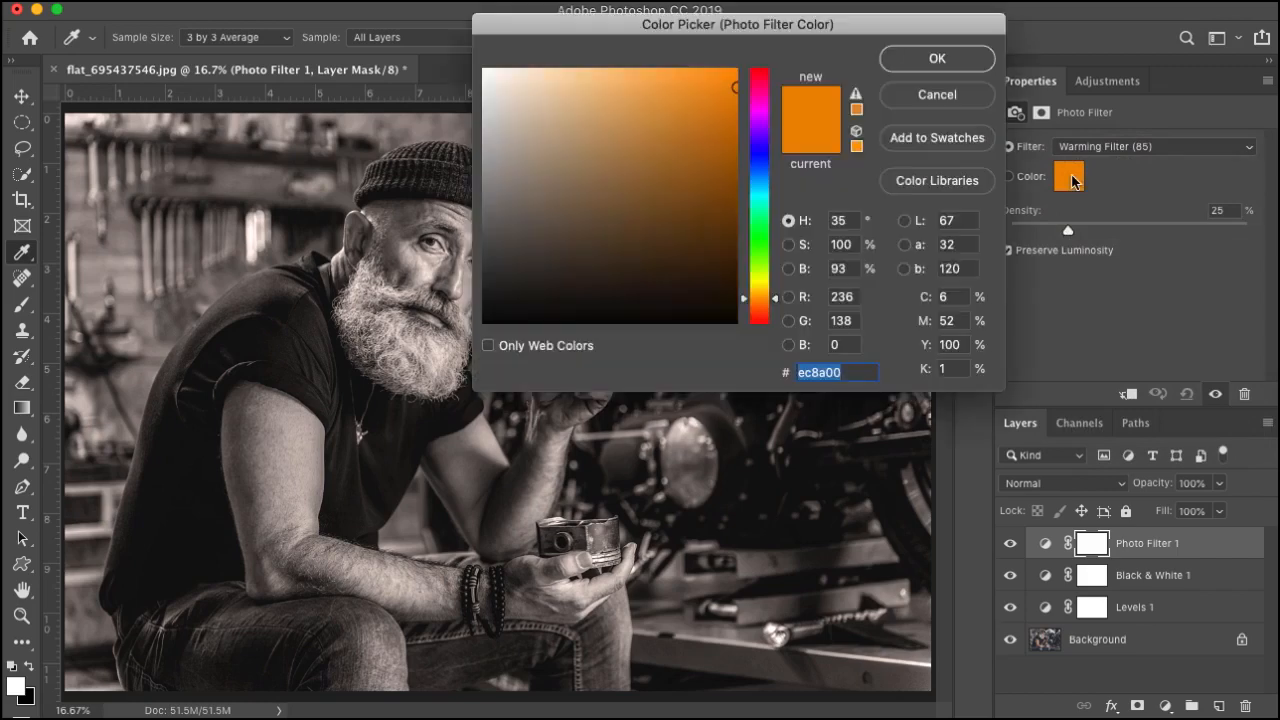
{"action": "left_click", "coordinate": [952, 97]}
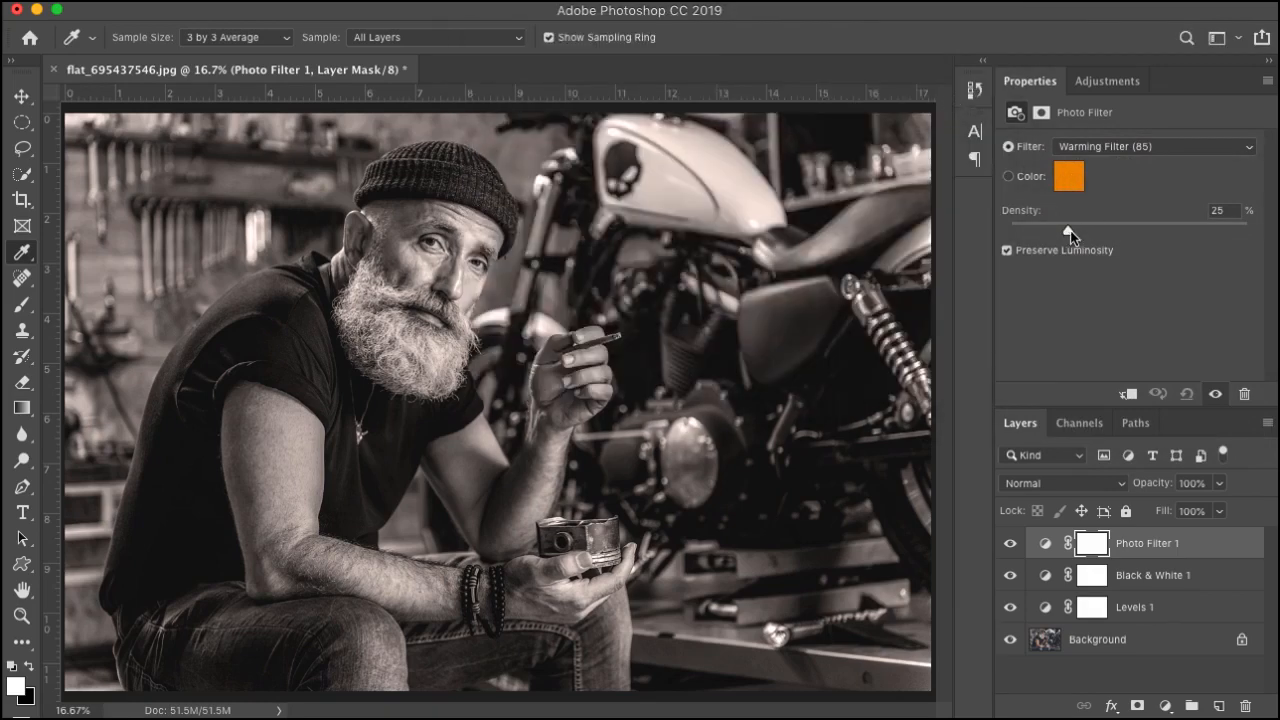
{"action": "mouse_move", "coordinate": [1070, 234]}
{"action": "left_mouse_down"}
{"action": "mouse_move", "coordinate": [1188, 230]}
{"action": "mouse_move", "coordinate": [1046, 233]}
{"action": "mouse_move", "coordinate": [1137, 232]}
{"action": "mouse_move", "coordinate": [1087, 235]}
{"action": "left_mouse_up"}
Close the motorcycle photo without saving and switch to Adobe Bridge.
{"action": "left_click", "coordinate": [53, 69]}
{"action": "left_click", "coordinate": [490, 163]}
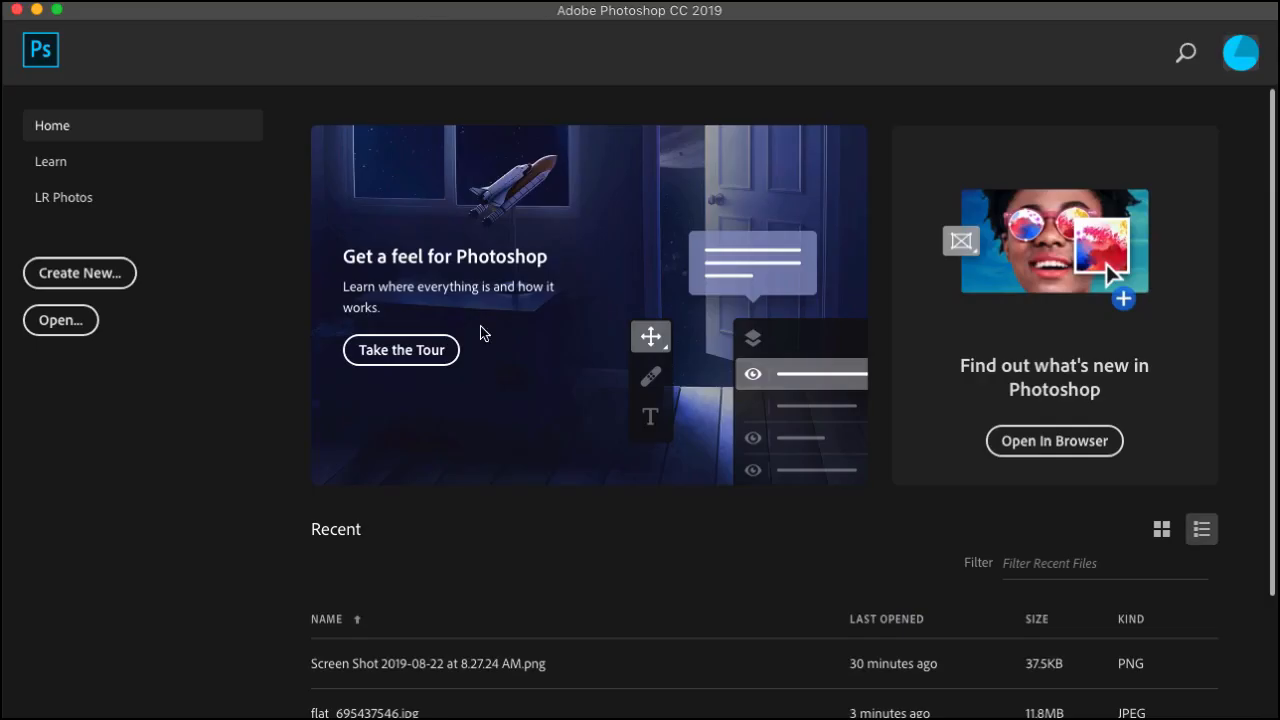
{"action": "key", "text": "super+Tab"}
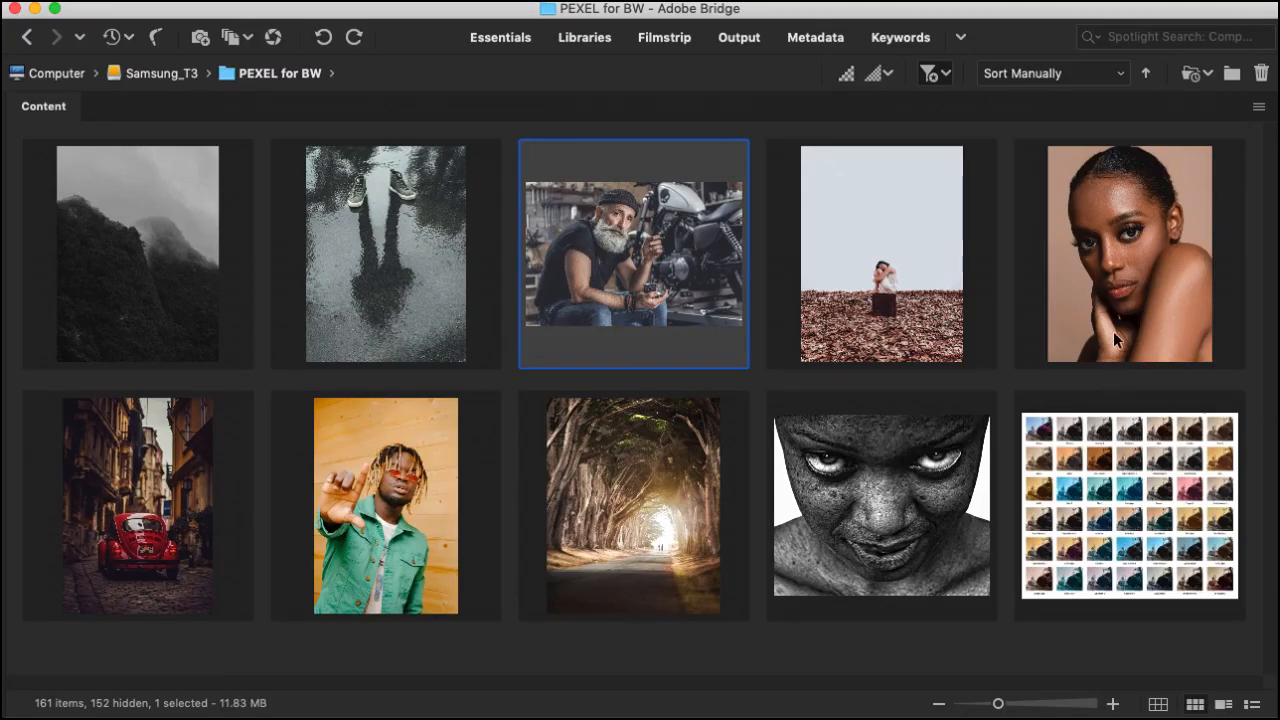
Open the close-up portrait of the woman against the beige background, close it again and return to Adobe Bridge.
{"action": "double_click", "coordinate": [1122, 297]}
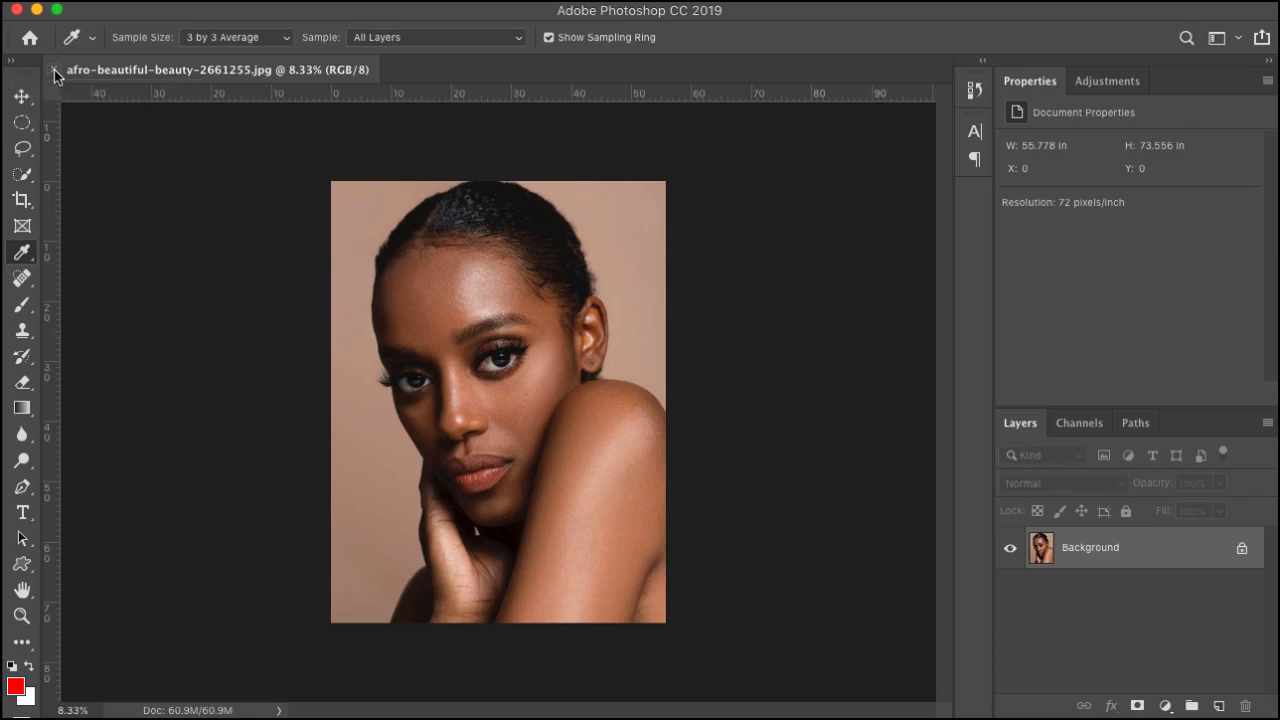
{"action": "left_click", "coordinate": [54, 69]}
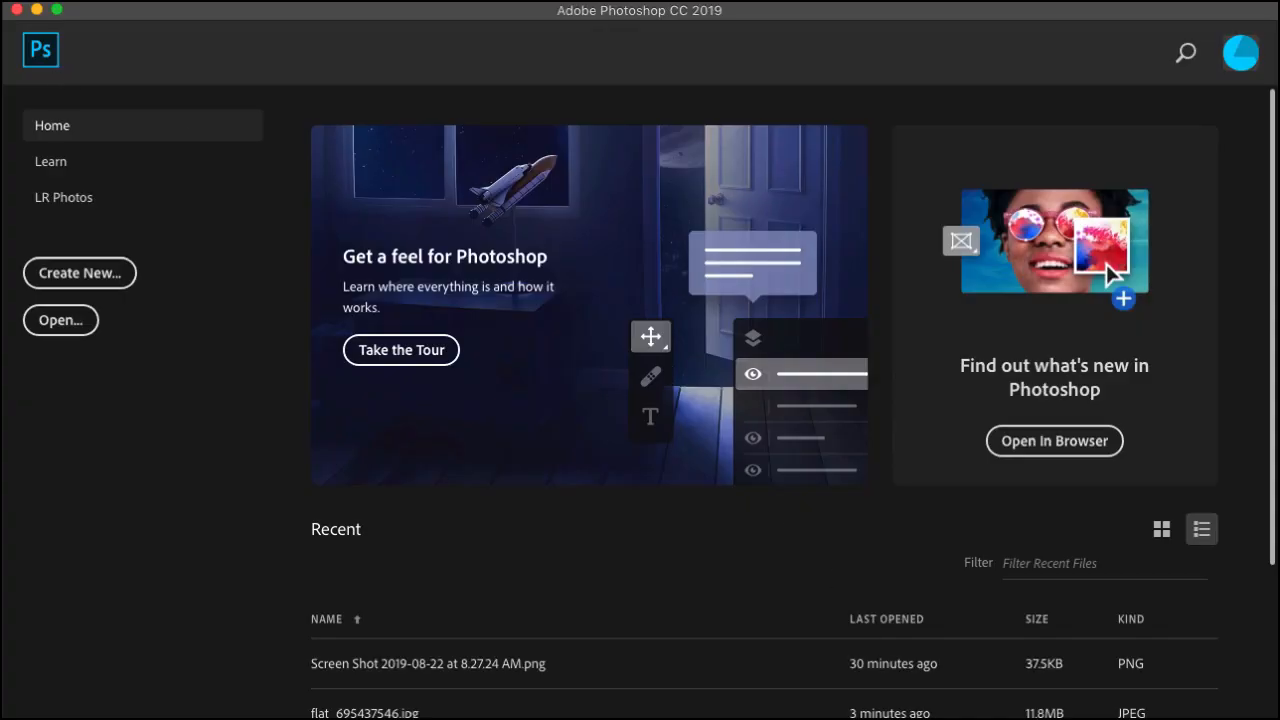
{"action": "key", "text": "super+Tab"}
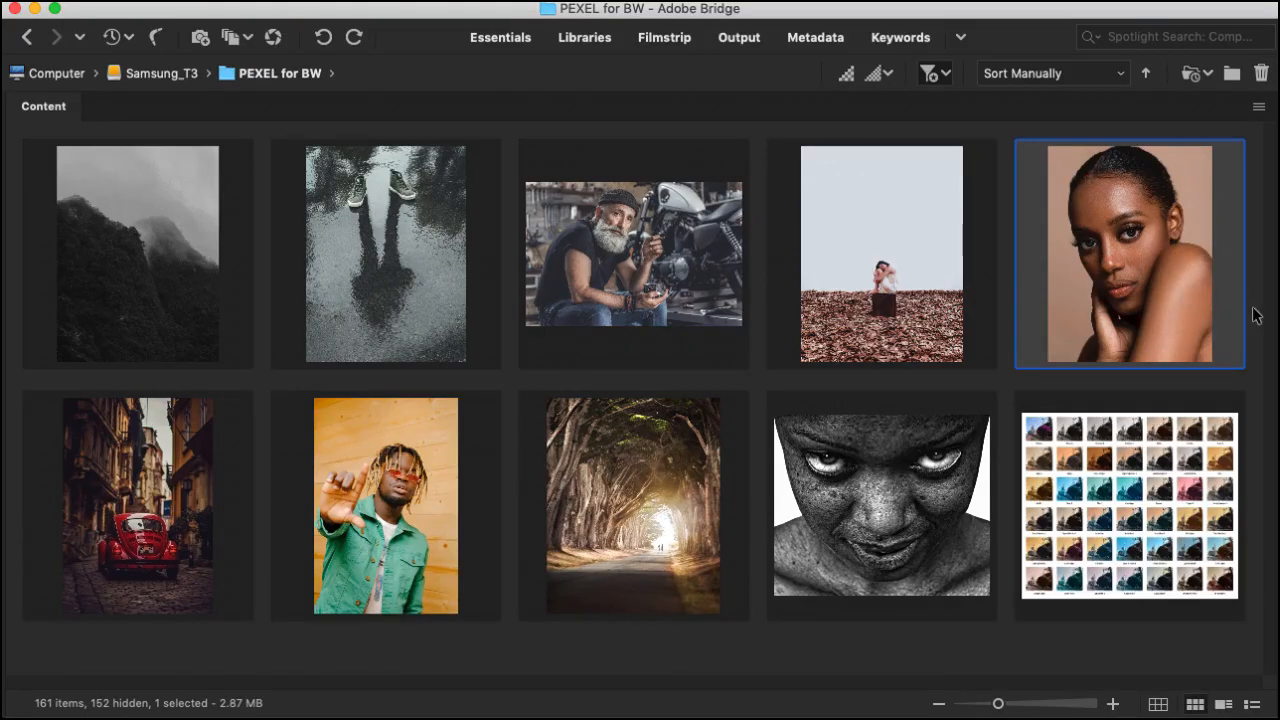
Open the close-up portrait in Camera Raw, convert it to Black & White and view the Black & White Mix settings.
{"action": "left_click", "coordinate": [272, 38]}
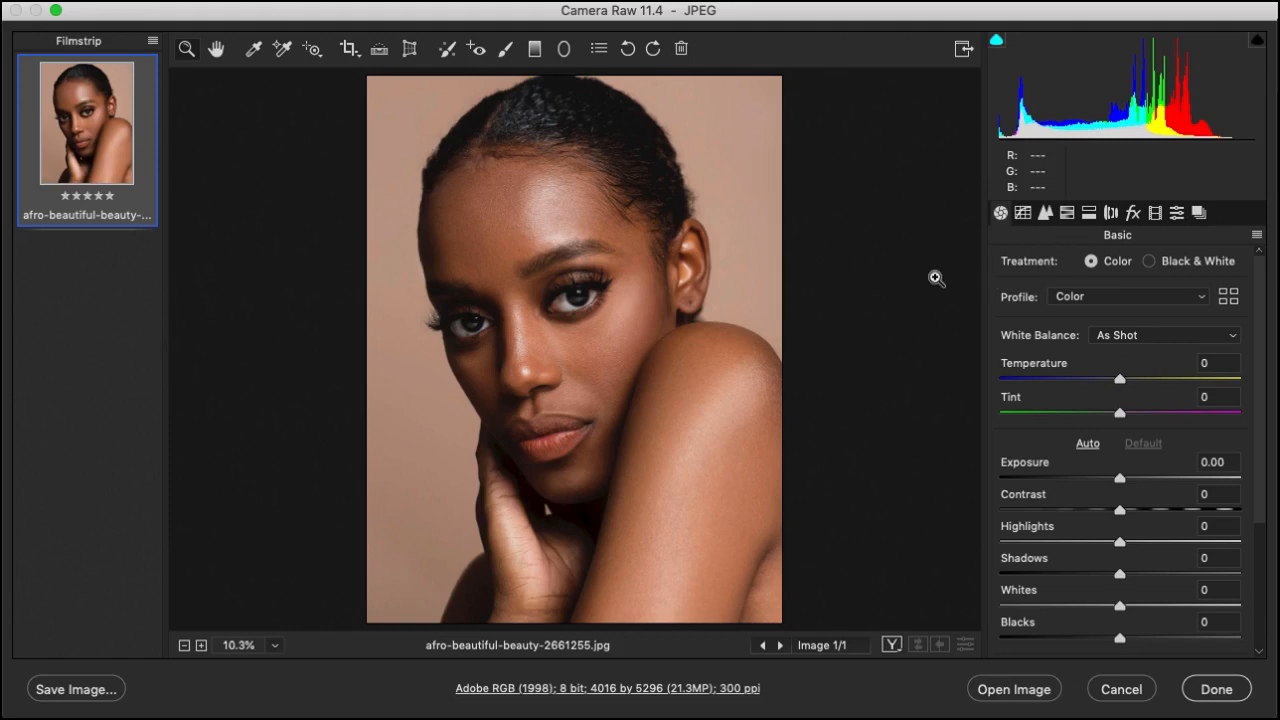
{"action": "left_click", "coordinate": [1150, 261]}
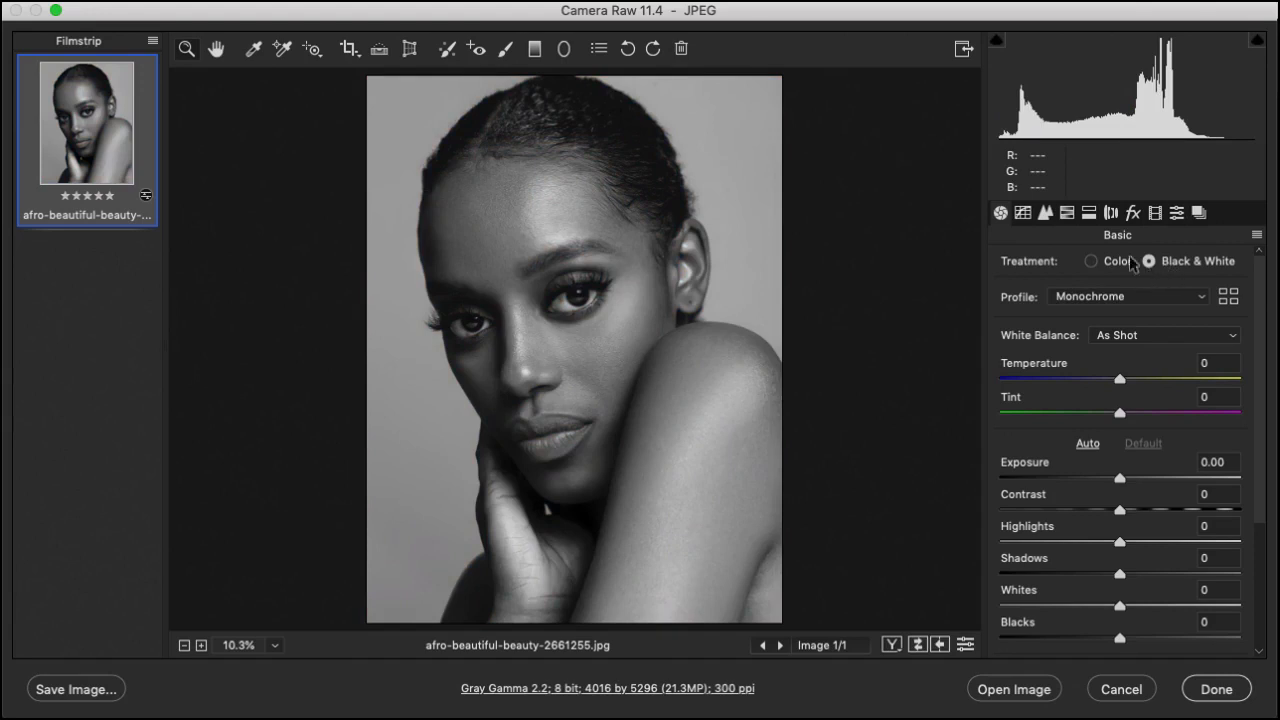
{"action": "left_click", "coordinate": [1067, 214]}
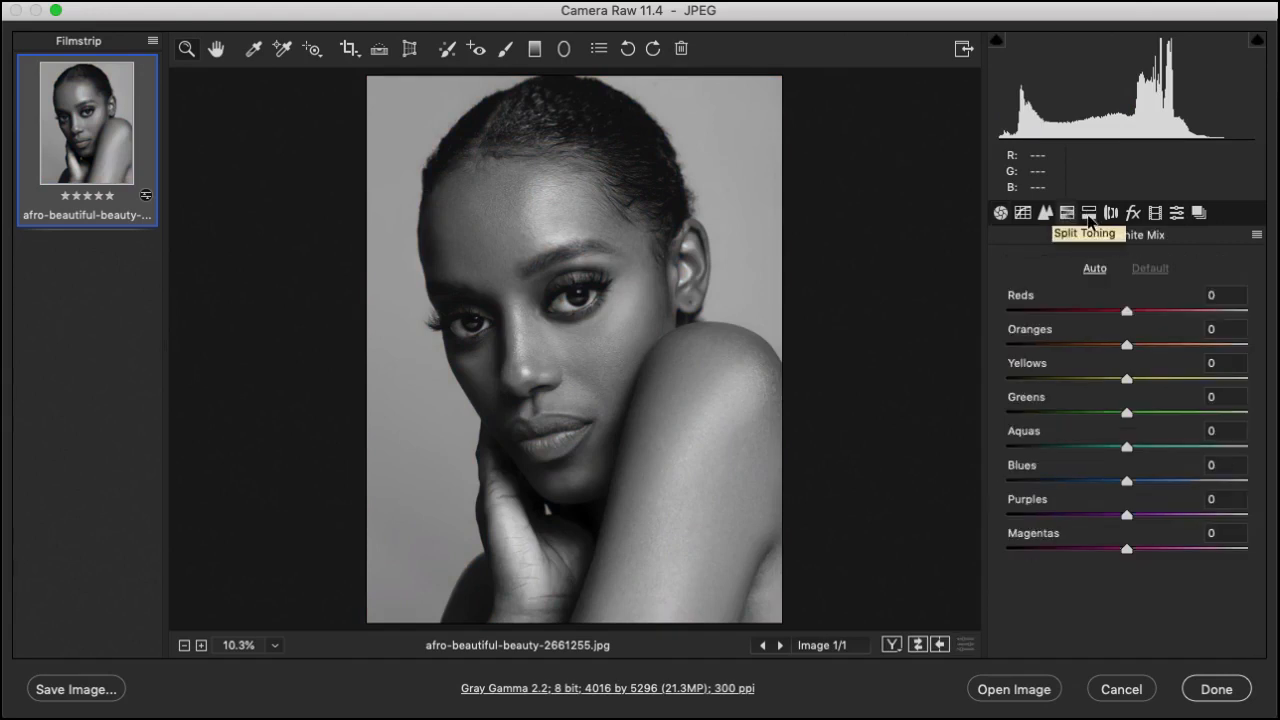
Split-tone the portrait's highlights with hue 41 and saturation 26.
{"action": "left_click", "coordinate": [1089, 214]}
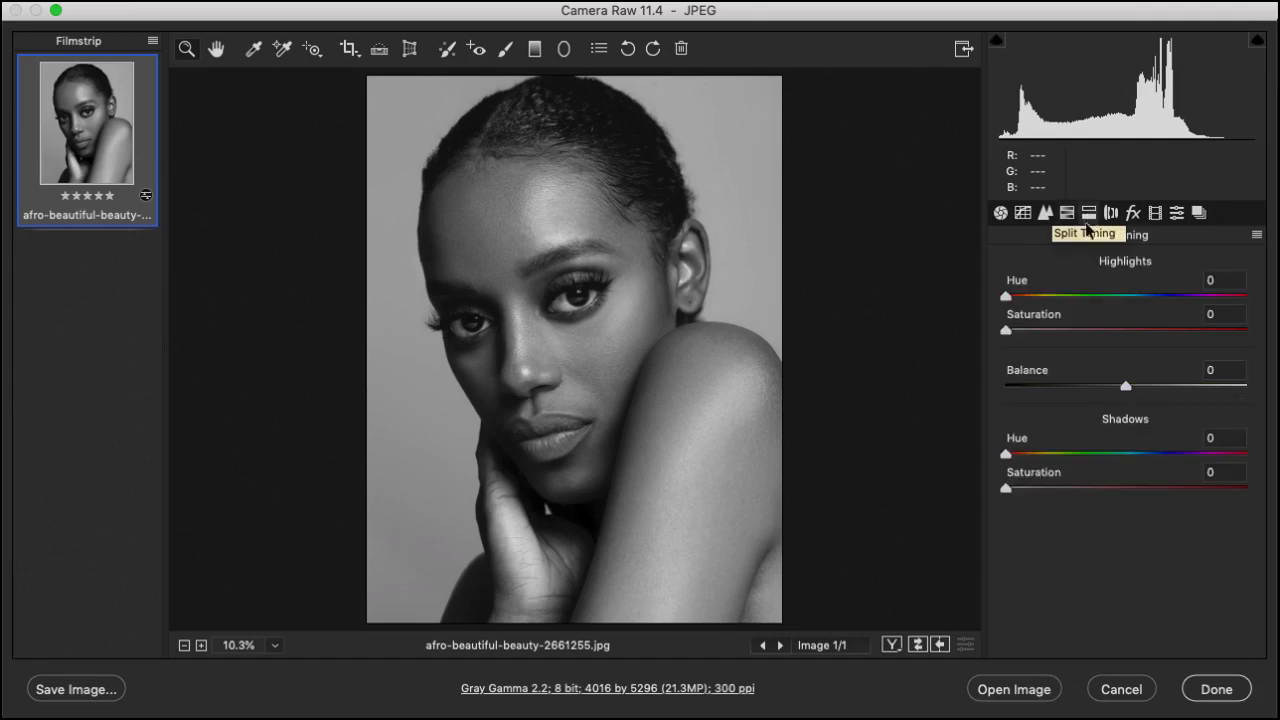
{"action": "left_click_drag", "start_coordinate": [1008, 297], "coordinate": [1168, 335]}
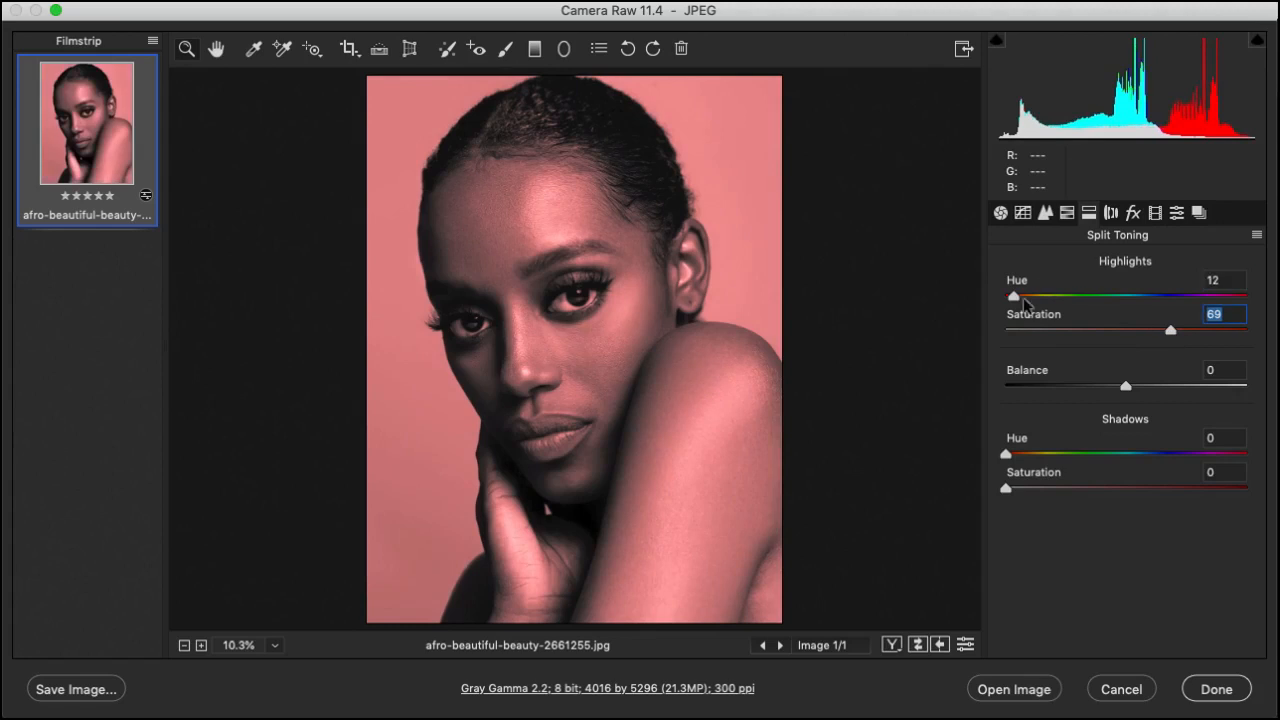
{"action": "left_click_drag", "start_coordinate": [1019, 298], "coordinate": [1040, 300]}
{"action": "left_click_drag", "start_coordinate": [1172, 331], "coordinate": [1069, 333]}
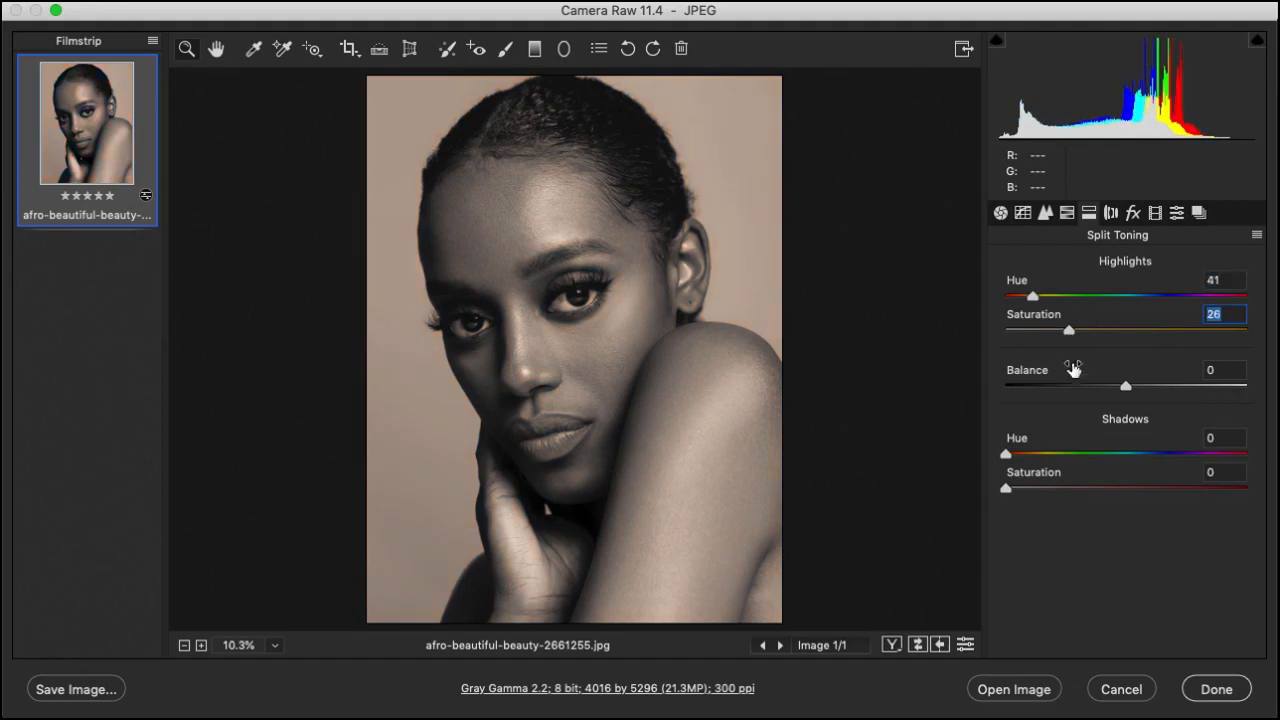
Tone the portrait's shadows with hue 257 and saturation 43, and set the split toning balance to +53.
{"action": "left_click_drag", "start_coordinate": [1006, 488], "coordinate": [1138, 488]}
{"action": "left_click_drag", "start_coordinate": [1006, 457], "coordinate": [1060, 492]}
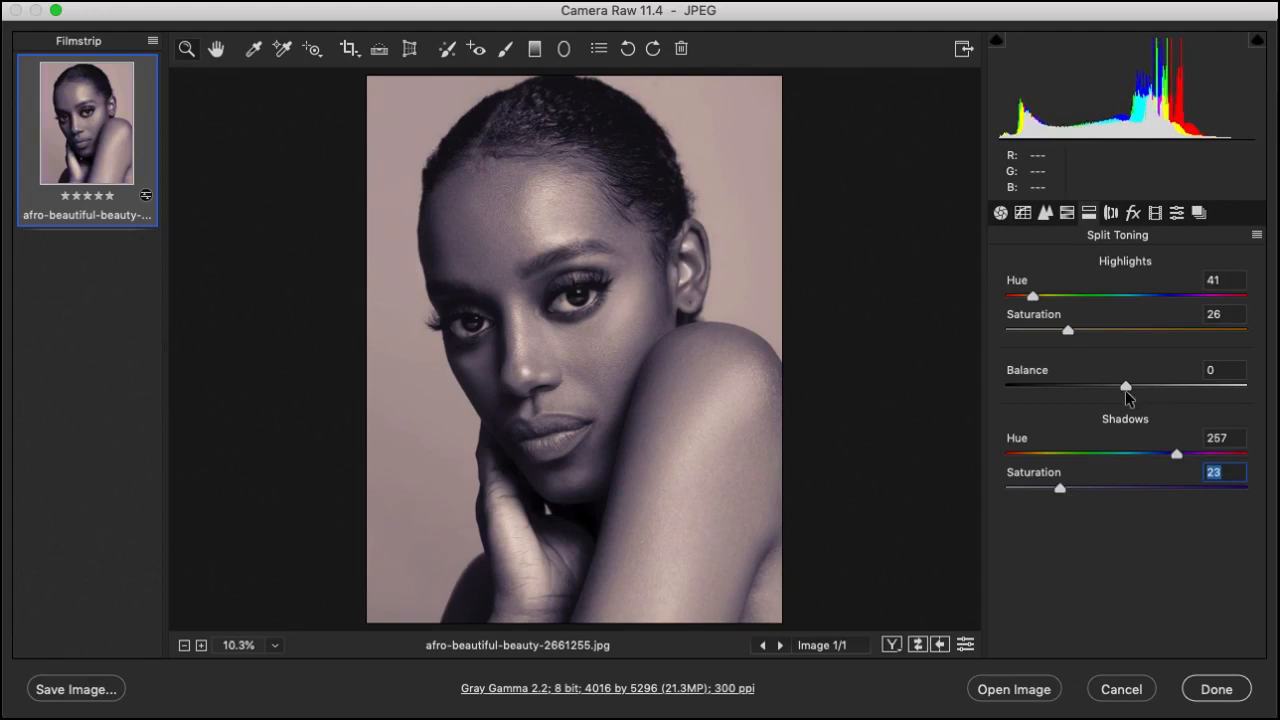
{"action": "left_click_drag", "start_coordinate": [1128, 388], "coordinate": [1051, 391]}
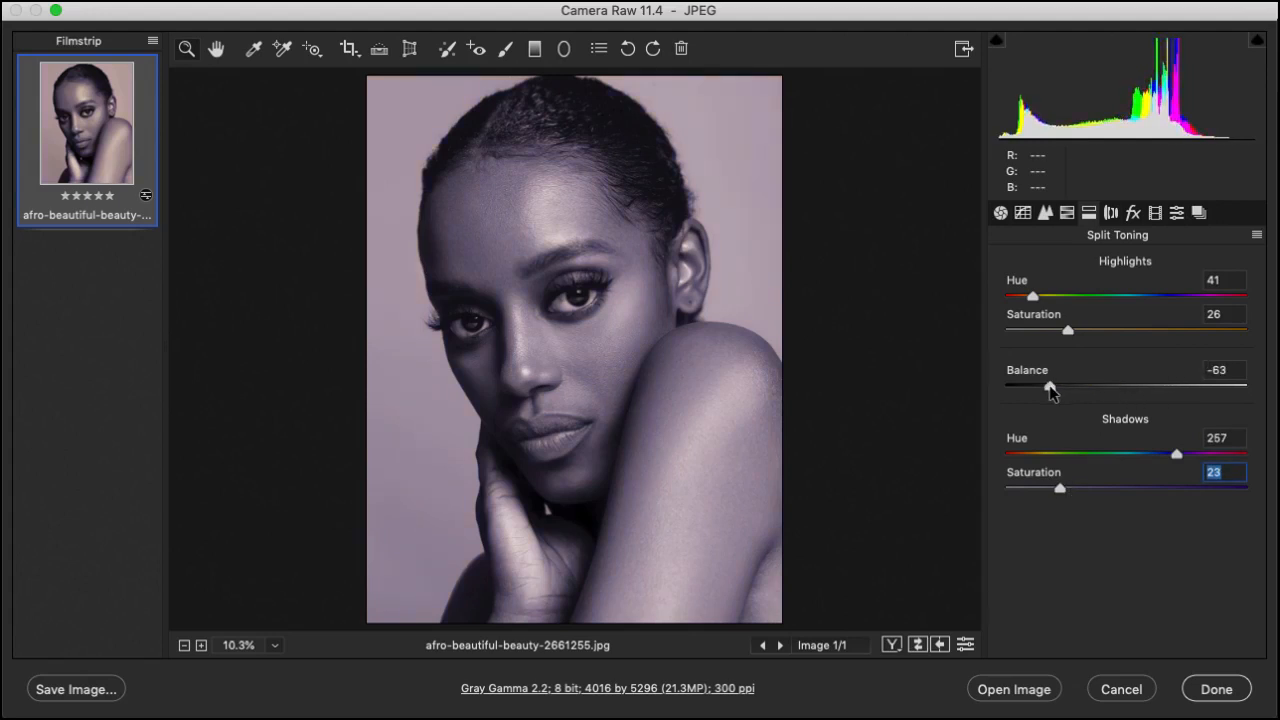
{"action": "left_click_drag", "start_coordinate": [1052, 390], "coordinate": [1212, 391]}
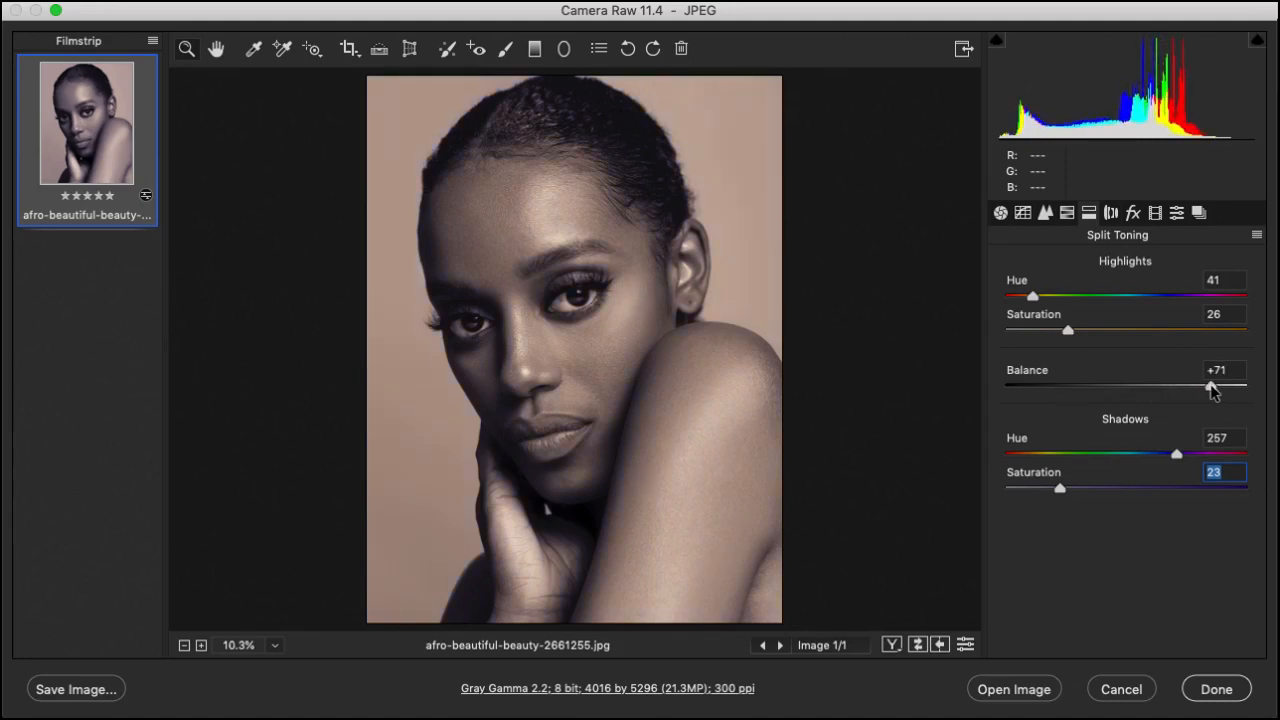
{"action": "left_click_drag", "start_coordinate": [1212, 391], "coordinate": [1187, 398]}
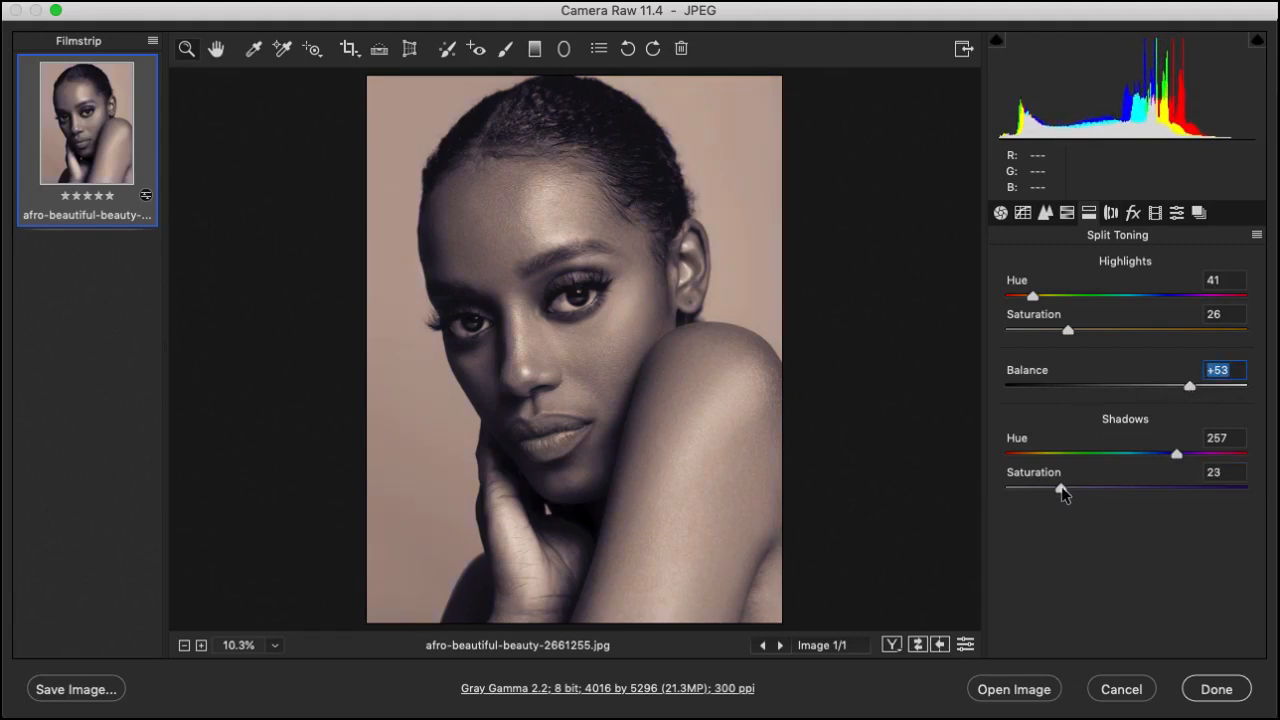
{"action": "left_click_drag", "start_coordinate": [1061, 492], "coordinate": [1109, 494]}
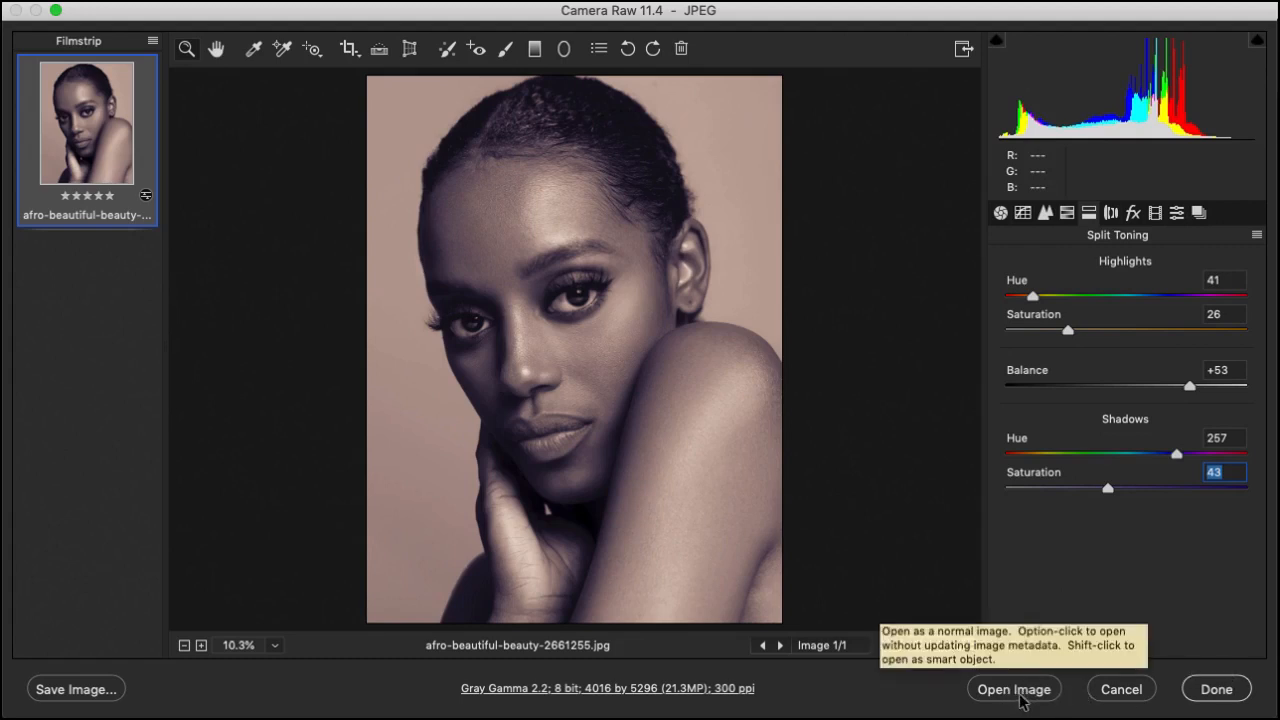
Check the alternative ways of opening the toned portrait, and cancel Camera Raw to return to Adobe Bridge.
{"action": "key", "text": "alt"}
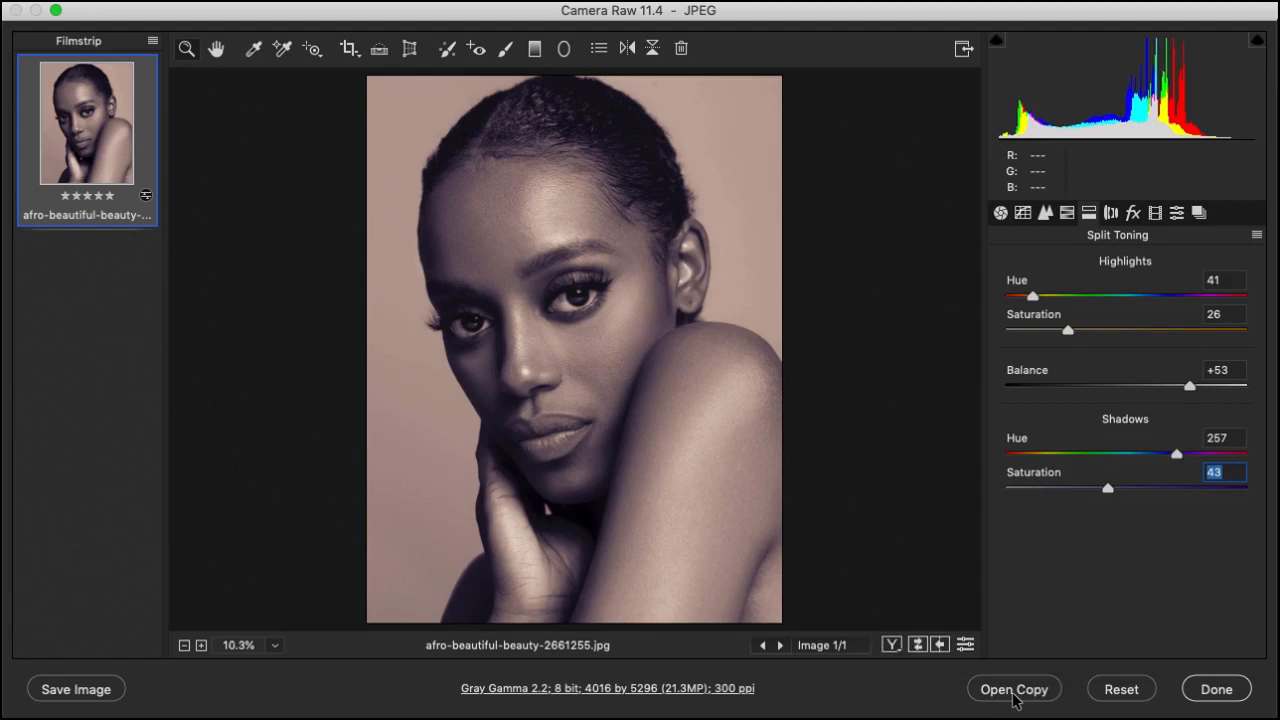
{"action": "key", "text": "alt"}
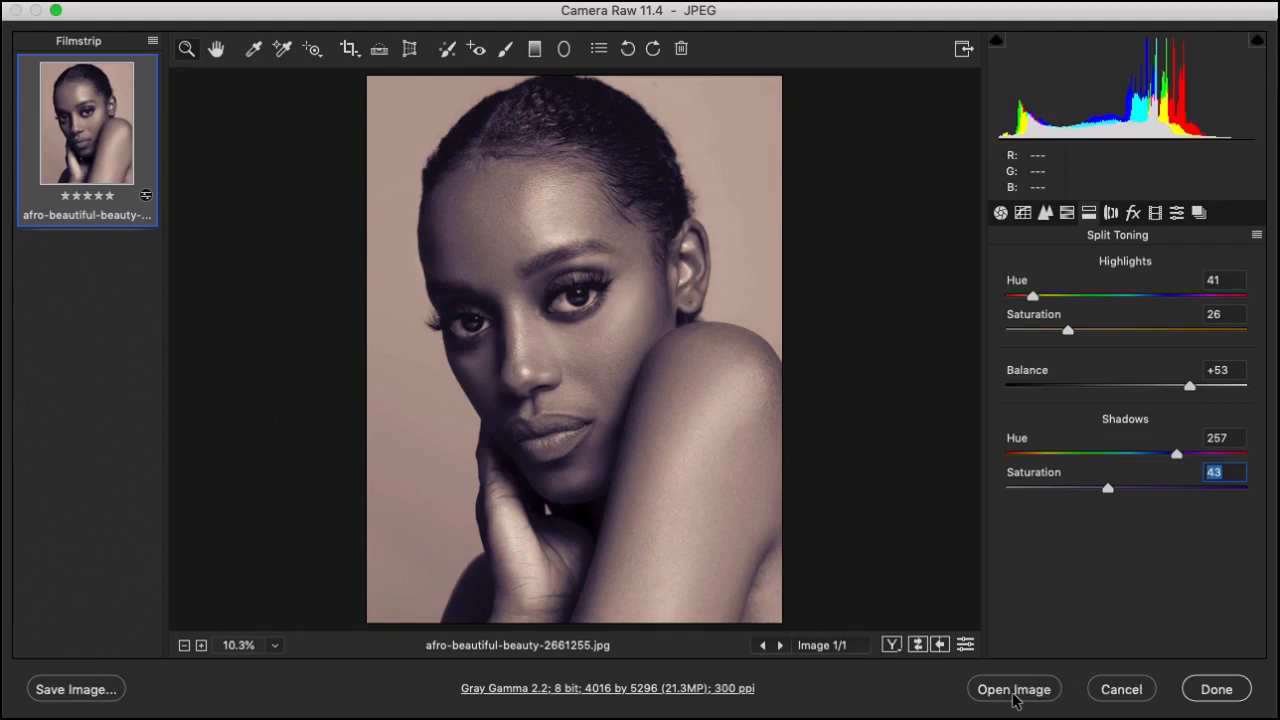
{"action": "key", "text": "shift"}
{"action": "left_click", "coordinate": [1121, 691]}
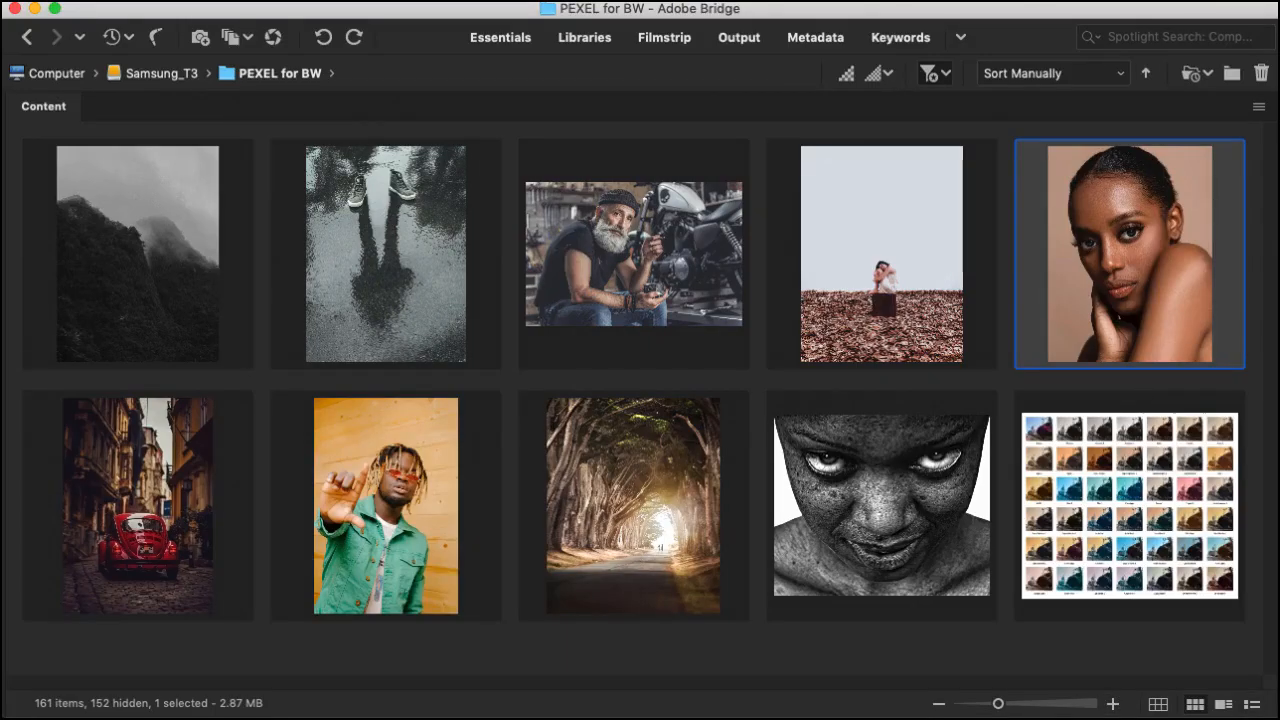
{"action": "double_click", "coordinate": [858, 239]}
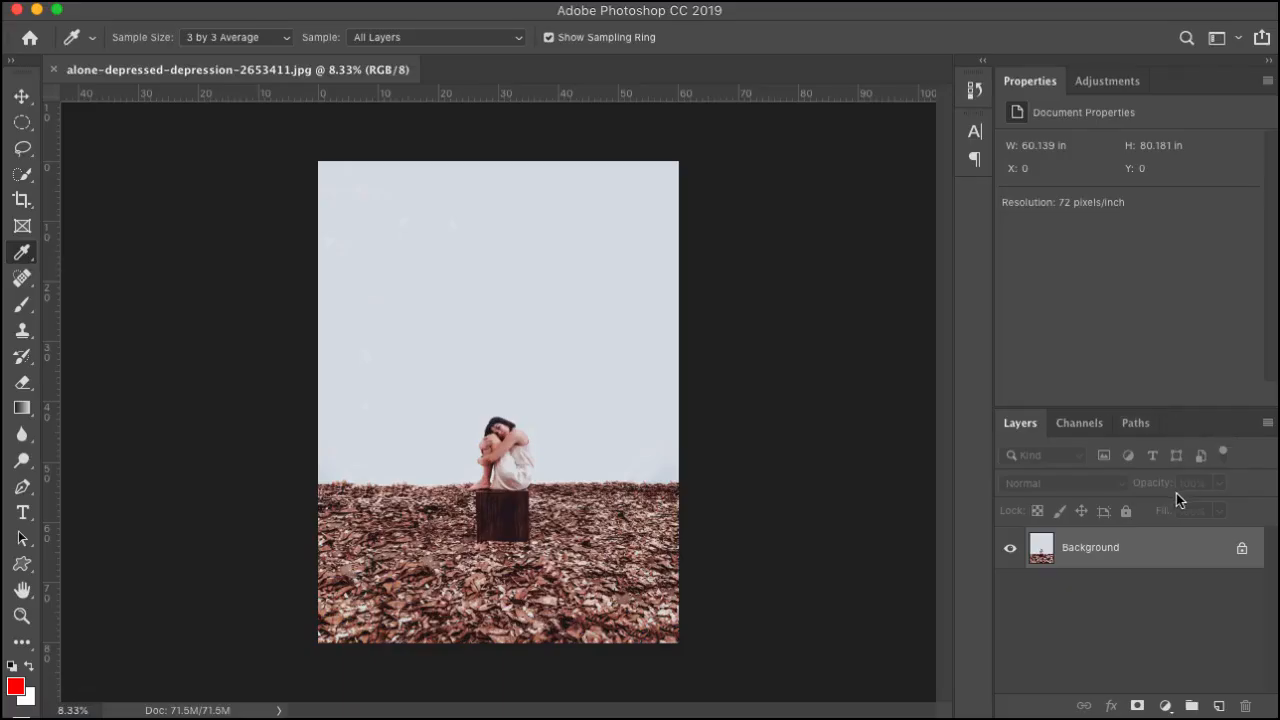
{"action": "left_click", "coordinate": [1106, 83]}
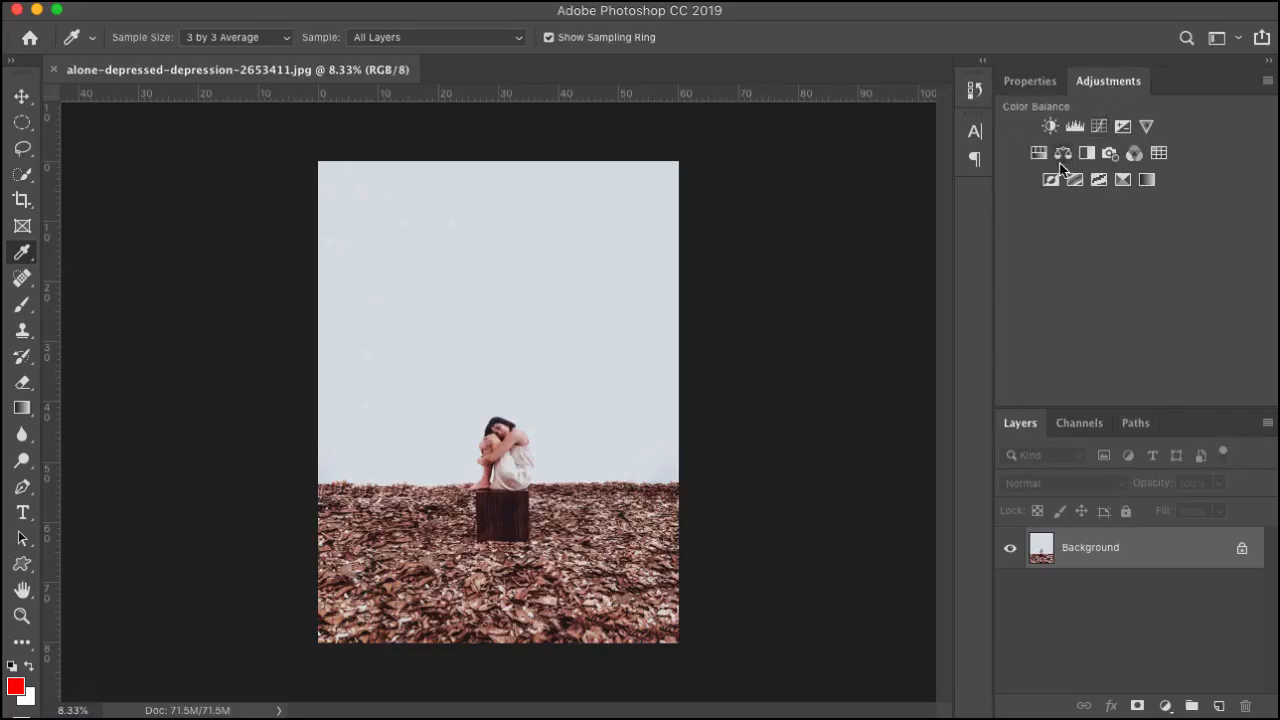
{"action": "left_click", "coordinate": [1076, 128]}
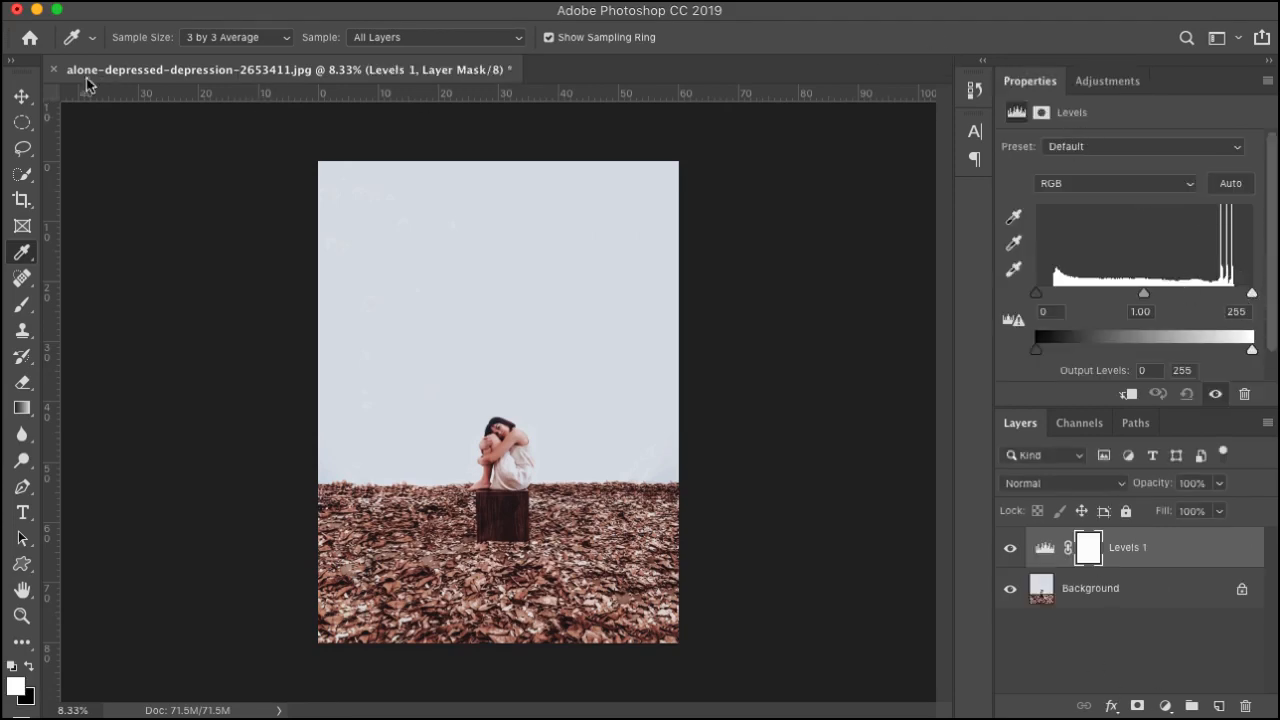
{"action": "left_click", "coordinate": [54, 69]}
{"action": "left_click", "coordinate": [513, 172]}
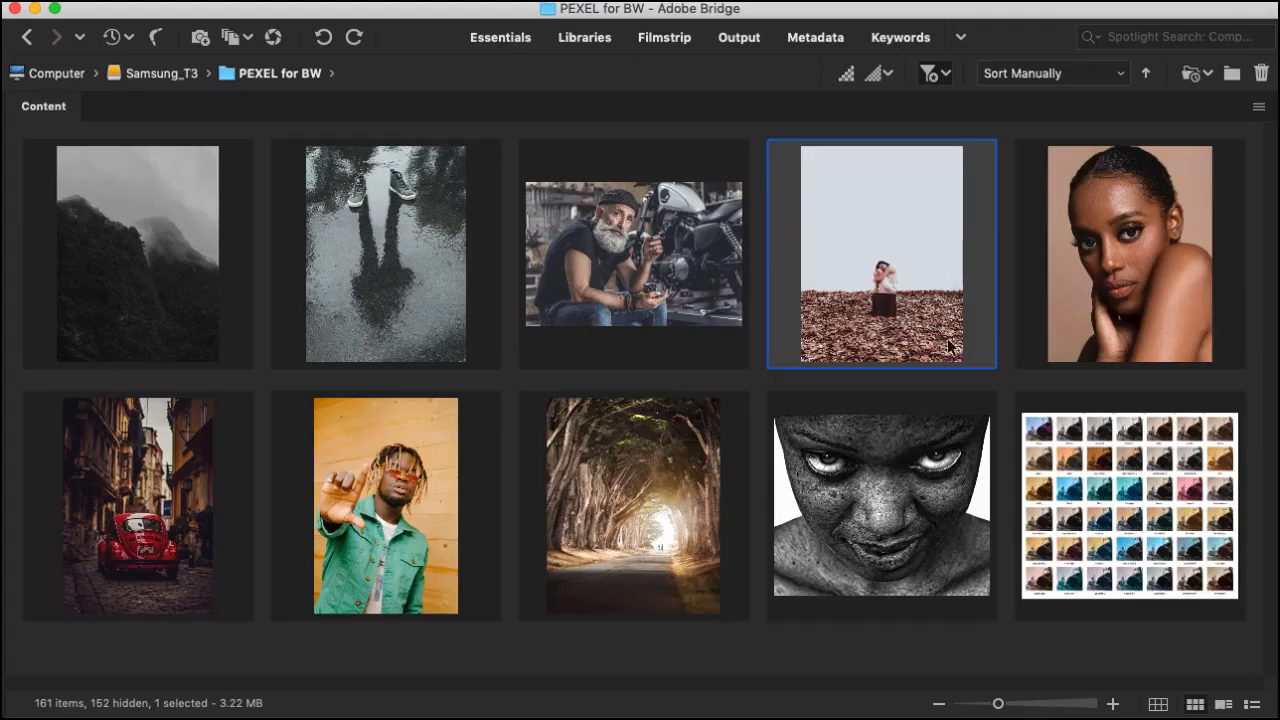
Open the photo of the woman on the box in Camera Raw, try Highlights -71 and Whites -31, and cancel.
{"action": "left_click", "coordinate": [273, 38]}
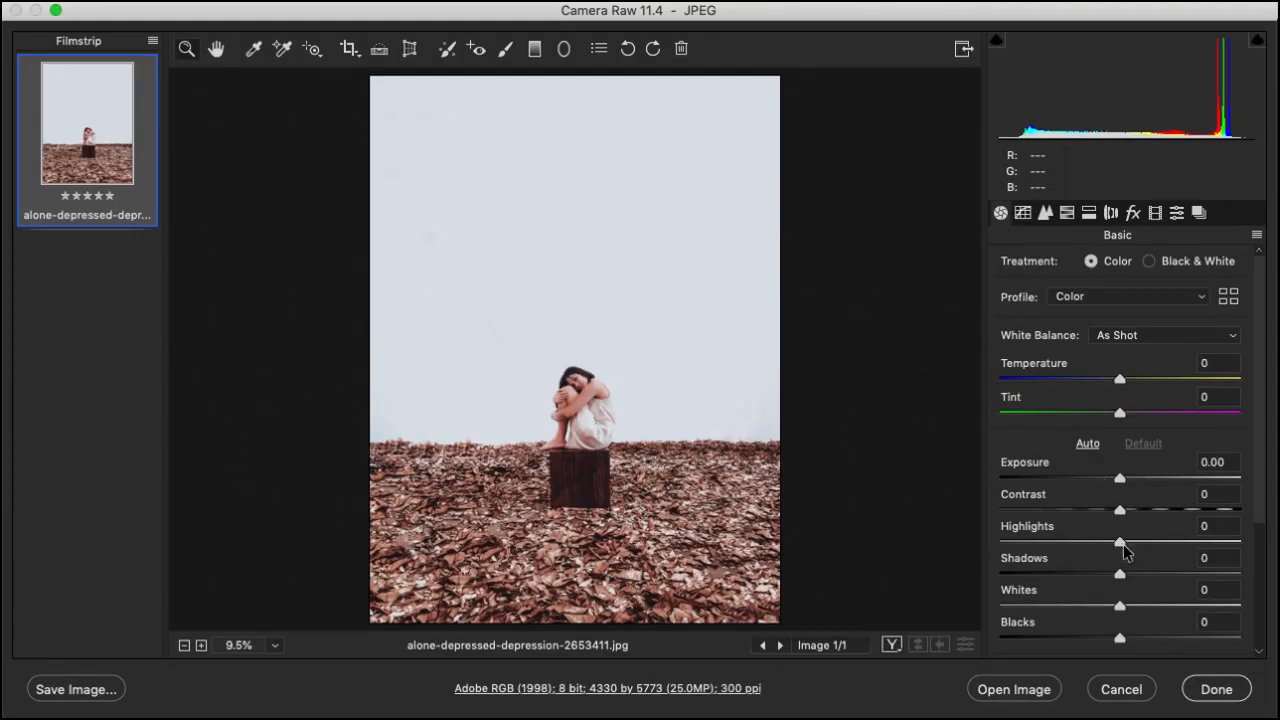
{"action": "left_click_drag", "start_coordinate": [1120, 545], "coordinate": [1035, 543]}
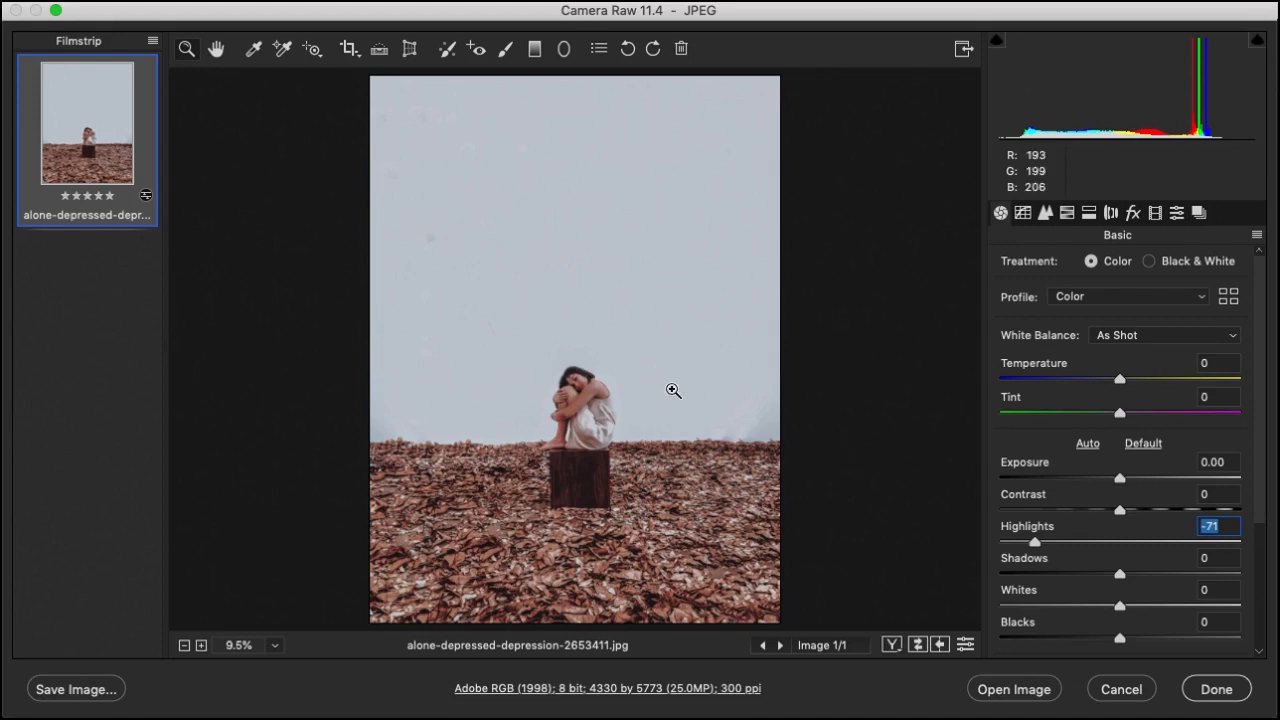
{"action": "left_click_drag", "start_coordinate": [1120, 607], "coordinate": [1087, 612]}
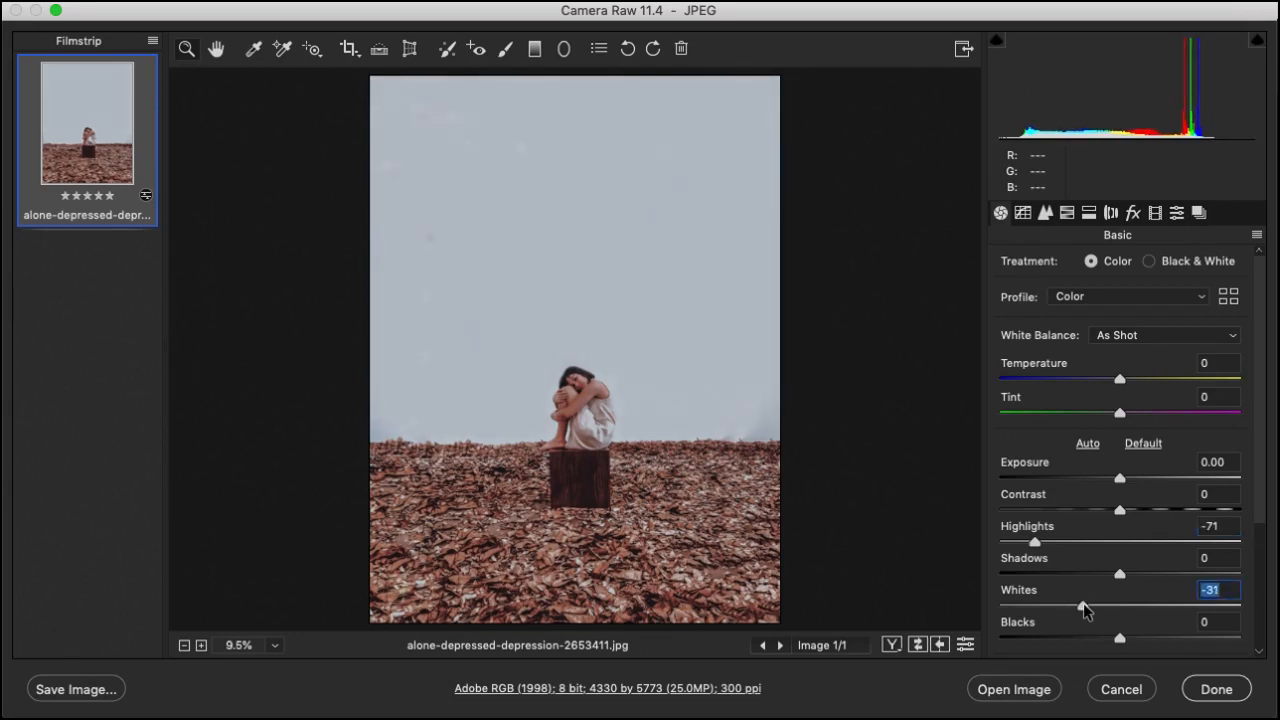
{"action": "left_click", "coordinate": [1121, 689]}
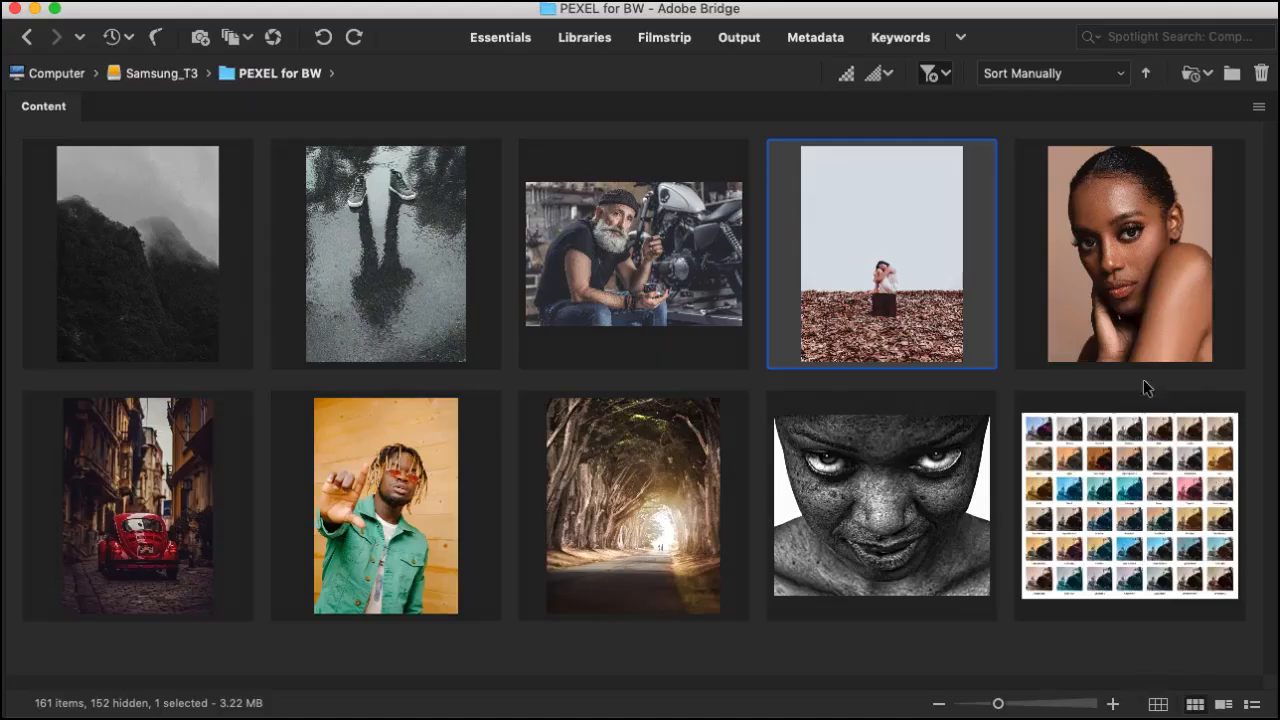
Open the red car alley photo in Photoshop, enlarge its view, and place the Adjustments panel ahead of Properties.
{"action": "double_click", "coordinate": [117, 563]}
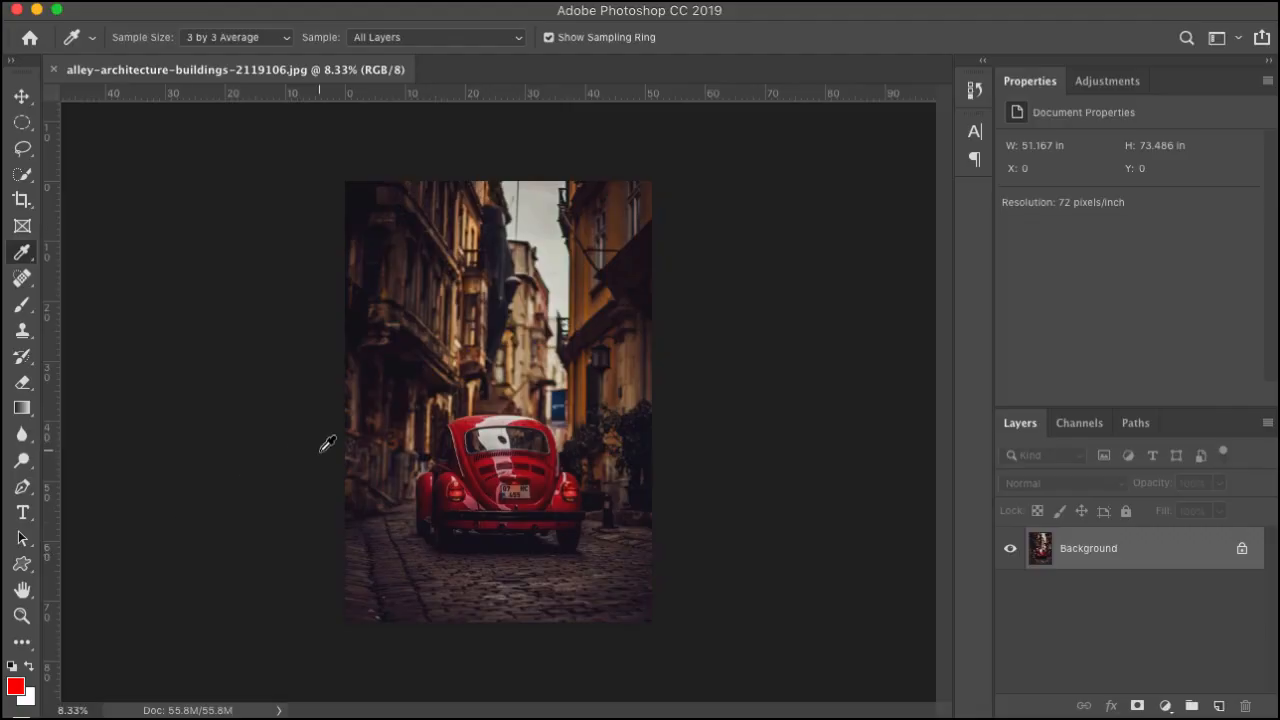
{"action": "key", "text": "super+0"}
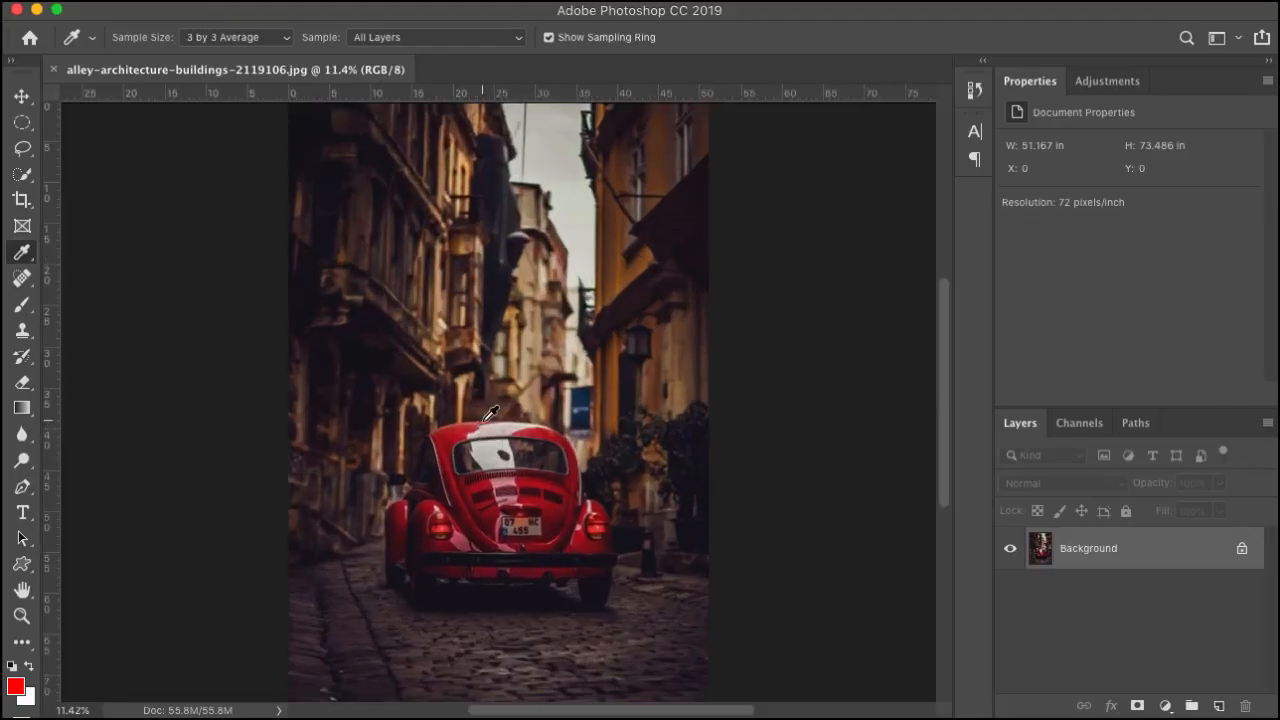
{"action": "left_click", "coordinate": [1105, 84]}
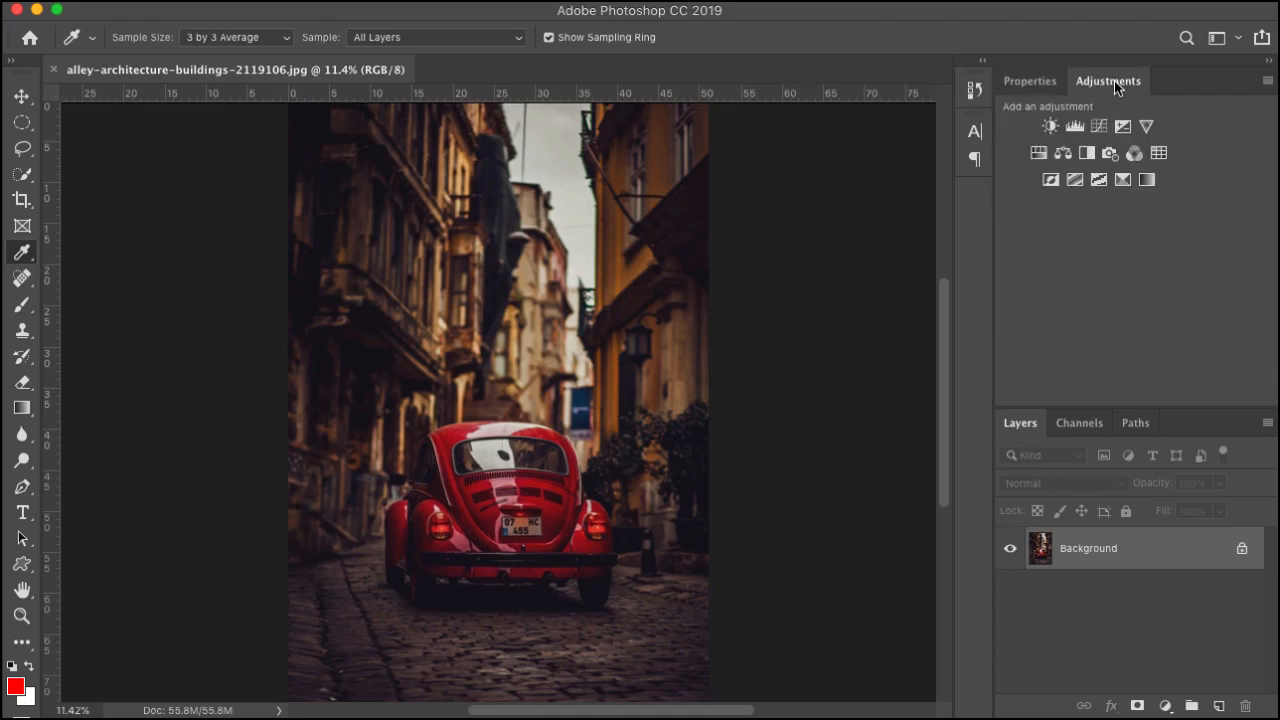
{"action": "left_click_drag", "start_coordinate": [1114, 80], "coordinate": [1033, 88]}
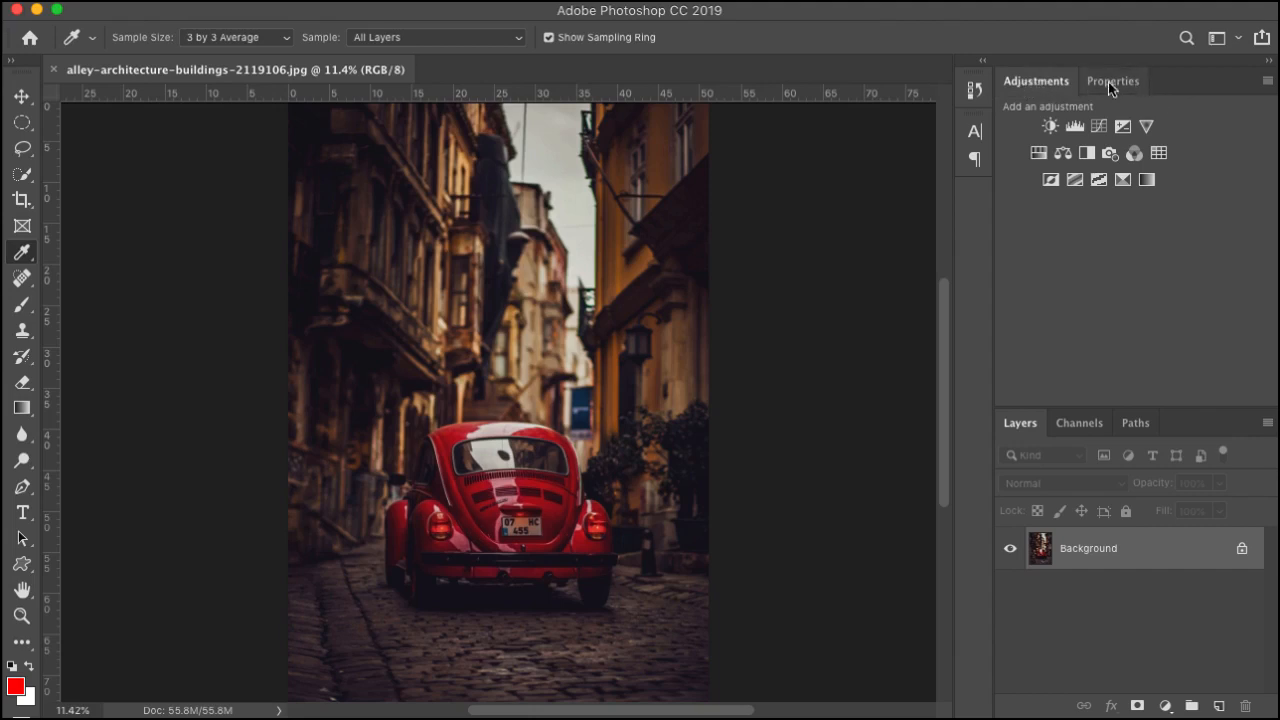
Add a Black & White adjustment layer to the car photo, compare before and after, and set Reds to 117.
{"action": "left_click", "coordinate": [1087, 154]}
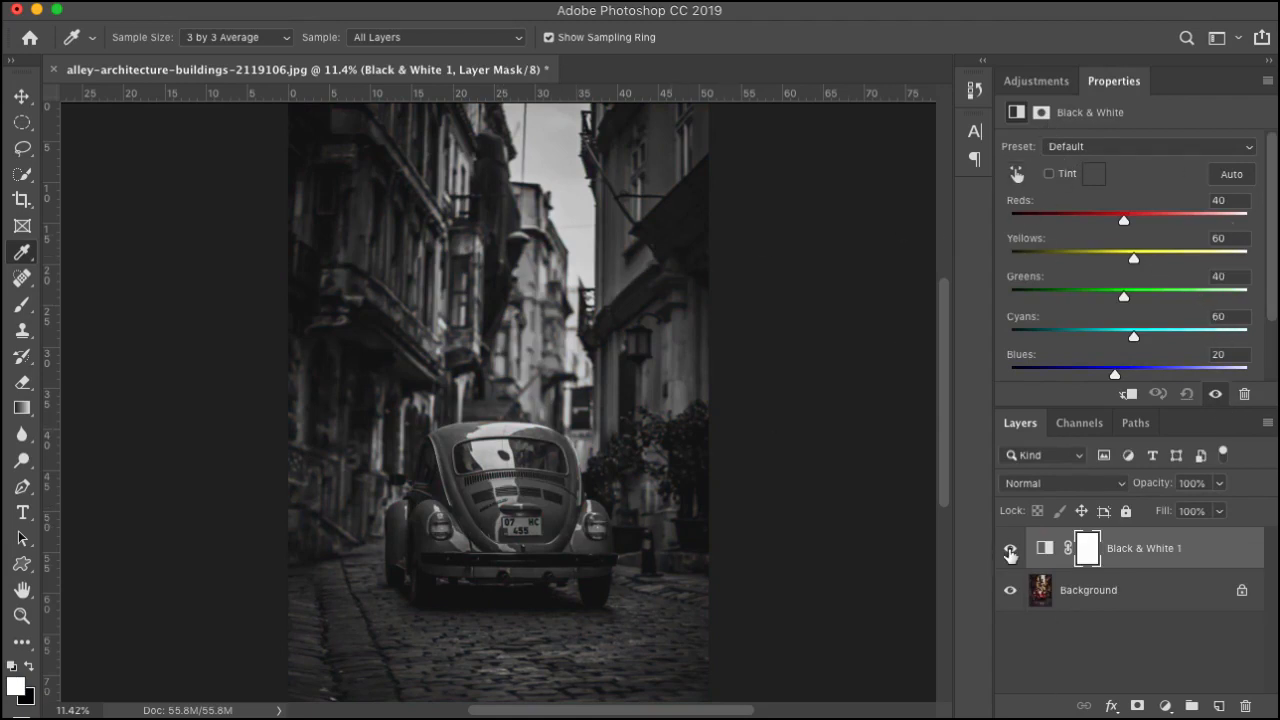
{"action": "left_click", "coordinate": [1010, 549]}
{"action": "left_click", "coordinate": [1010, 549]}
{"action": "left_click_drag", "start_coordinate": [1125, 220], "coordinate": [1163, 233]}
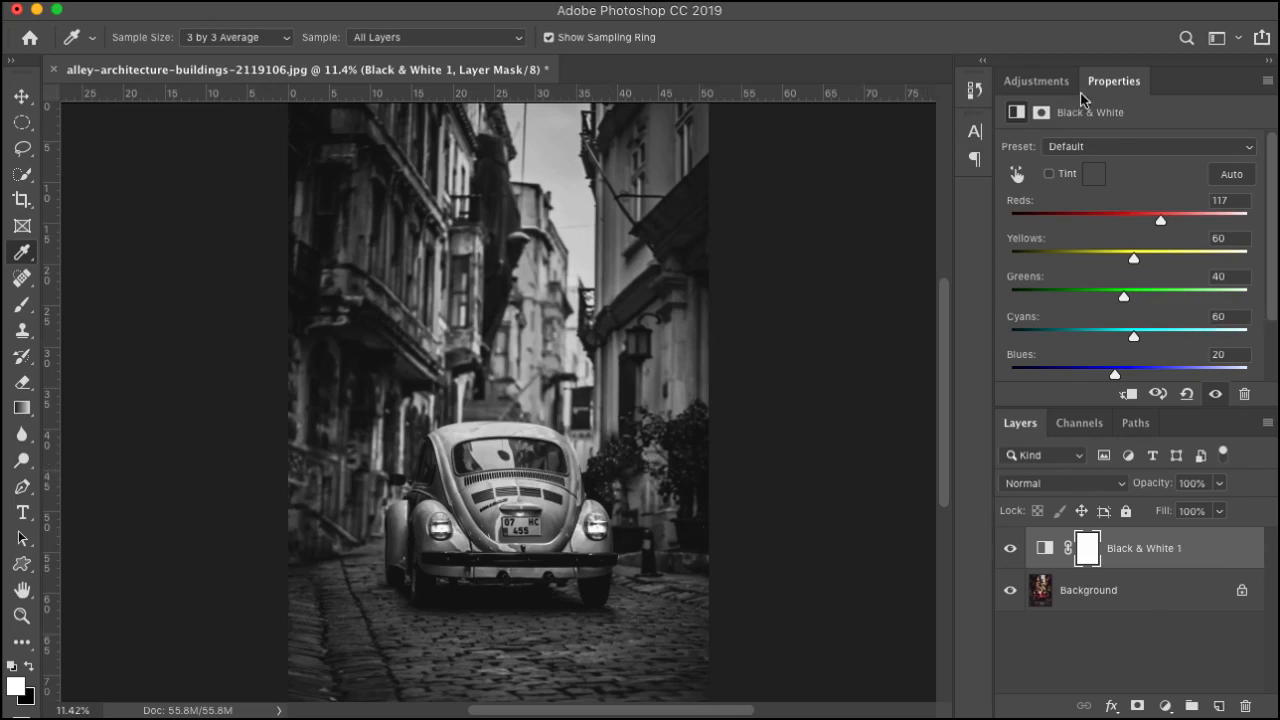
Add a Levels adjustment layer above the Black & White layer and set its blend mode to Multiply.
{"action": "left_click", "coordinate": [1037, 83]}
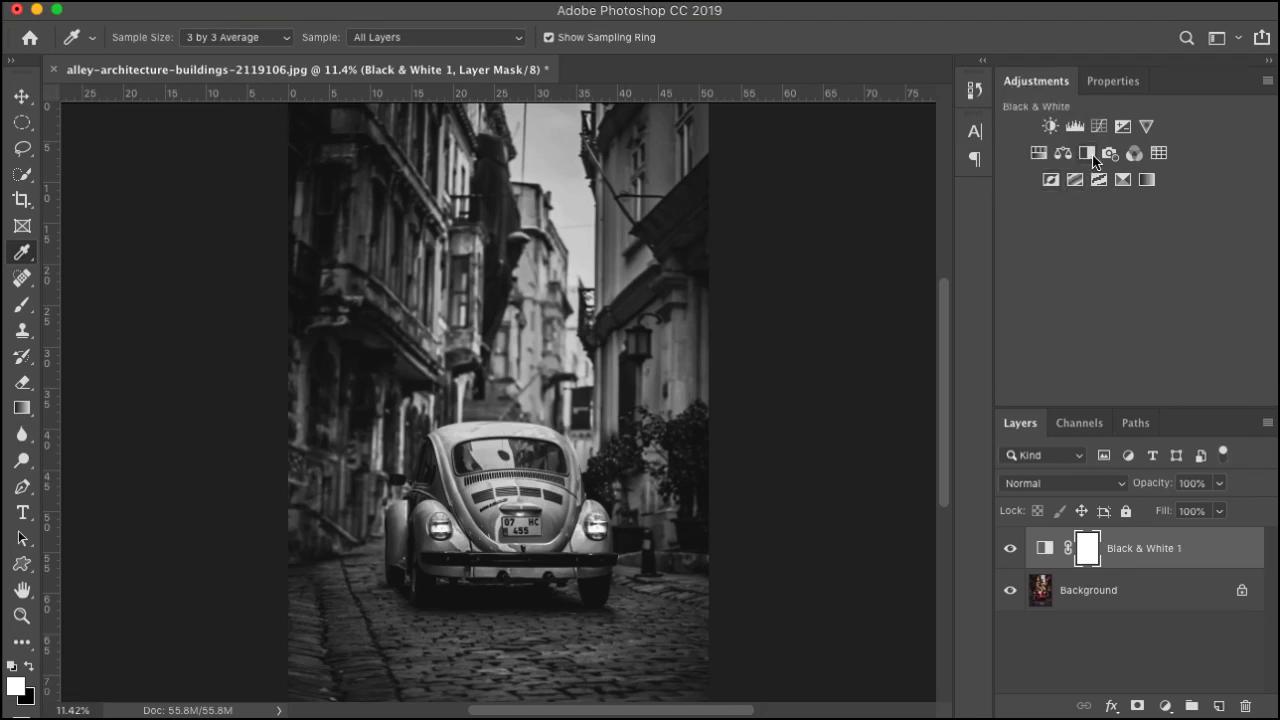
{"action": "left_click", "coordinate": [1075, 126]}
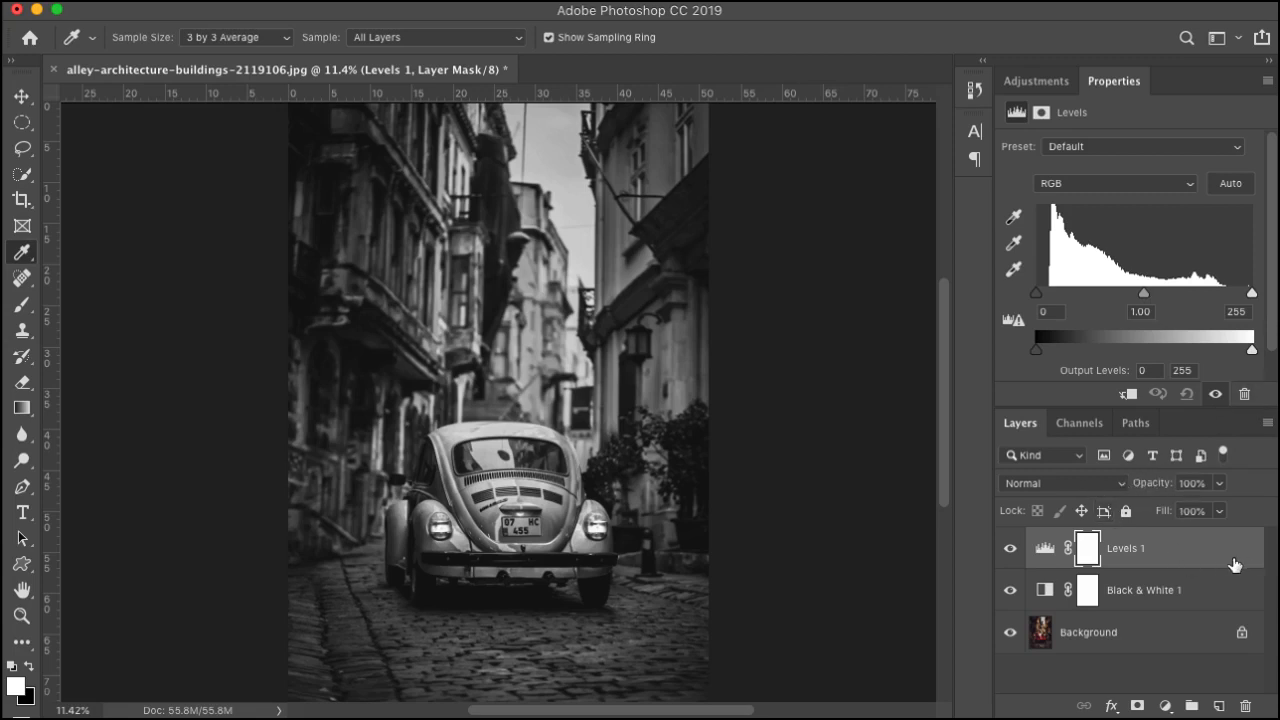
{"action": "left_click", "coordinate": [1064, 484]}
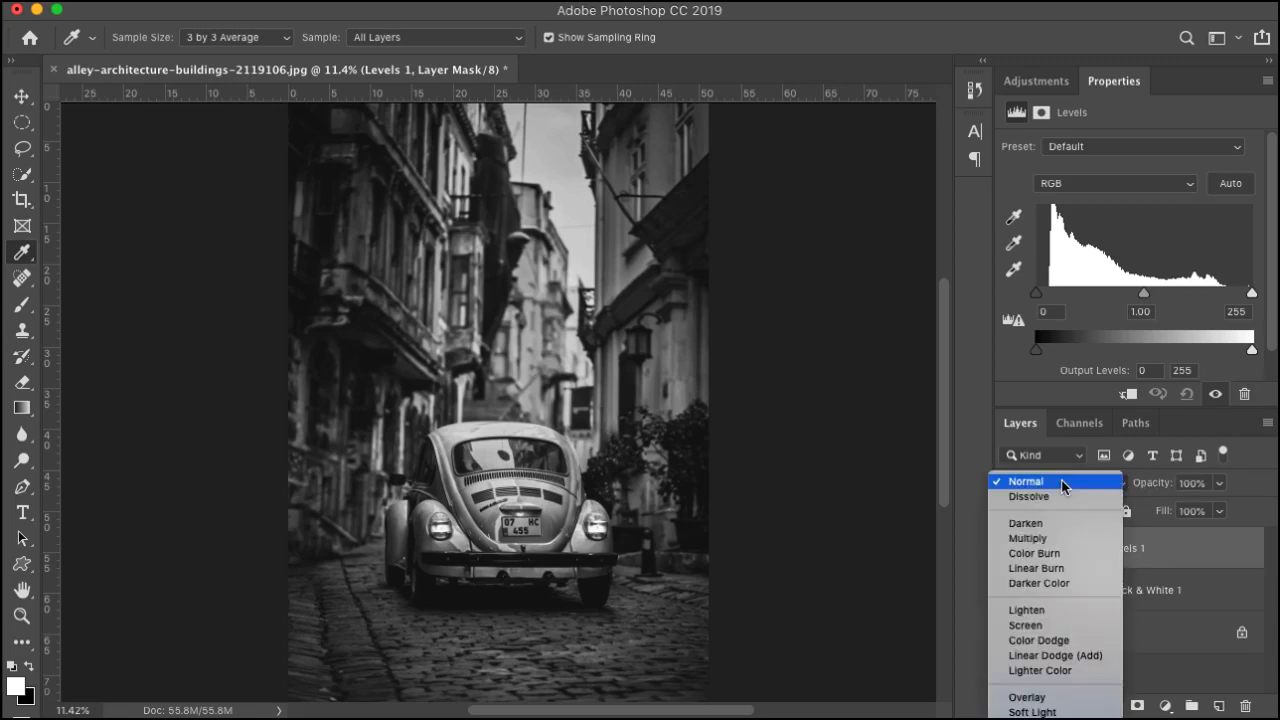
{"action": "left_click", "coordinate": [1053, 541]}
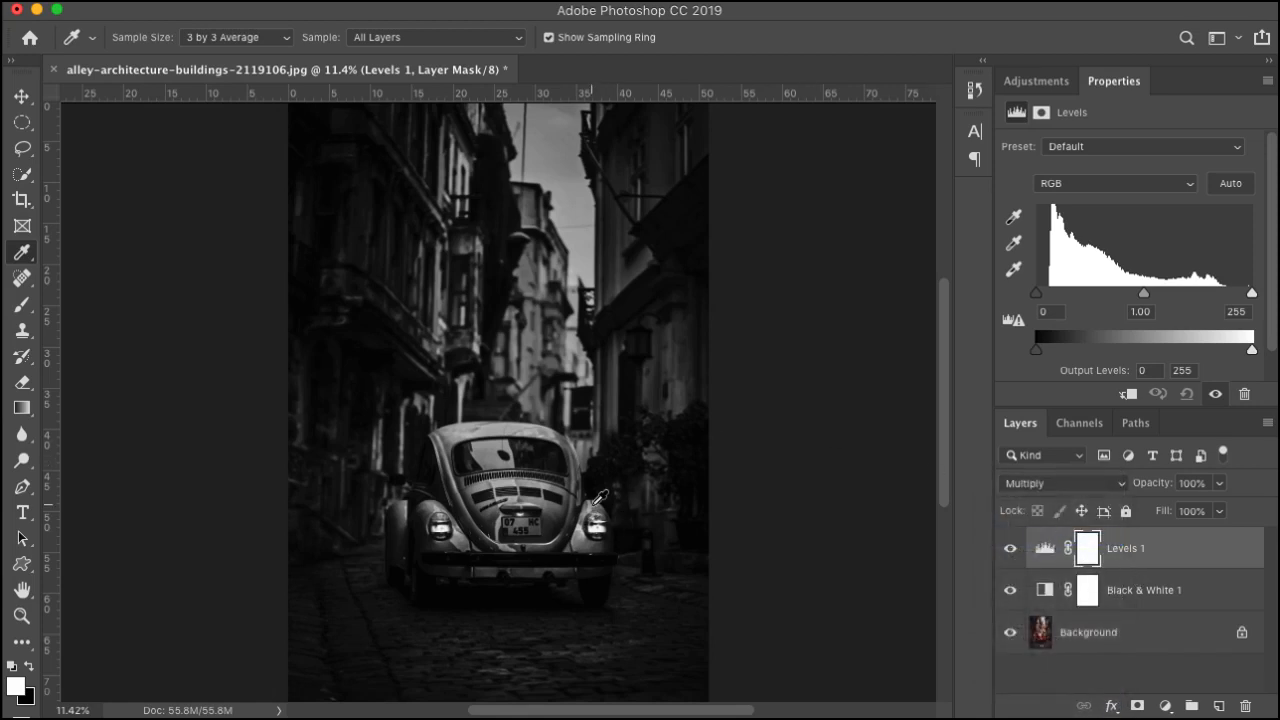
Paint black over the car on the Levels mask with a 1400 px brush at 50% opacity.
{"action": "key", "text": "b"}
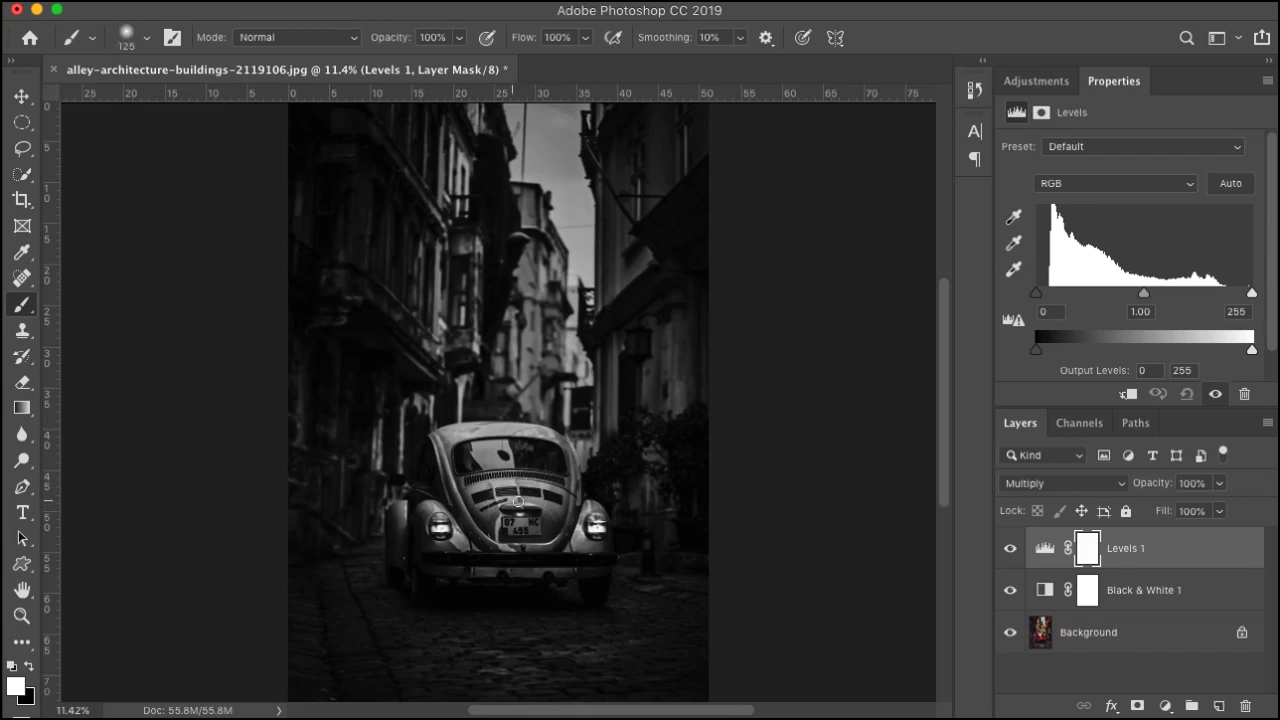
{"action": "key", "text": "]"}
{"action": "key", "text": "]"}
{"action": "key", "text": "]"}
{"action": "key", "text": "]"}
{"action": "key", "text": "]"}
{"action": "key", "text": "]"}
{"action": "key", "text": "]"}
{"action": "key", "text": "]"}
{"action": "key", "text": "]"}
{"action": "key", "text": "]"}
{"action": "key", "text": "]"}
{"action": "key", "text": "]"}
{"action": "key", "text": "]"}
{"action": "key", "text": "]"}
{"action": "key", "text": "]"}
{"action": "key", "text": "]"}
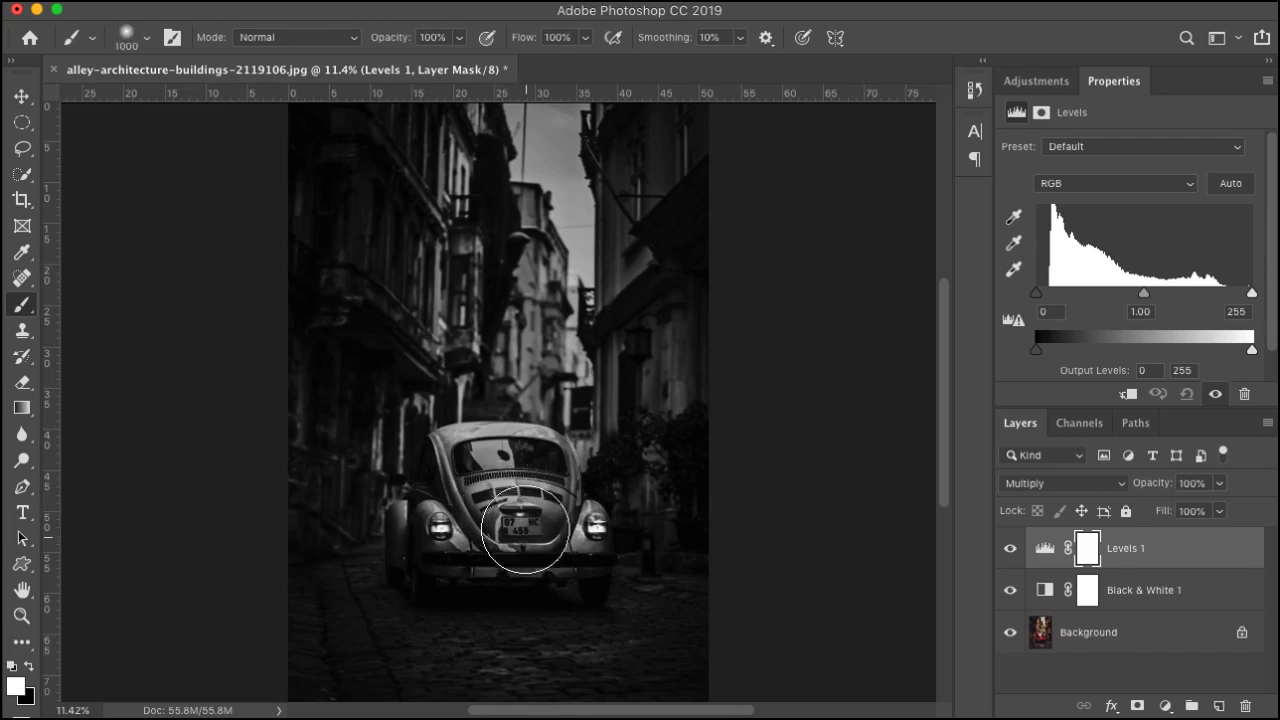
{"action": "key", "text": "]"}
{"action": "key", "text": "]"}
{"action": "key", "text": "]"}
{"action": "key", "text": "]"}
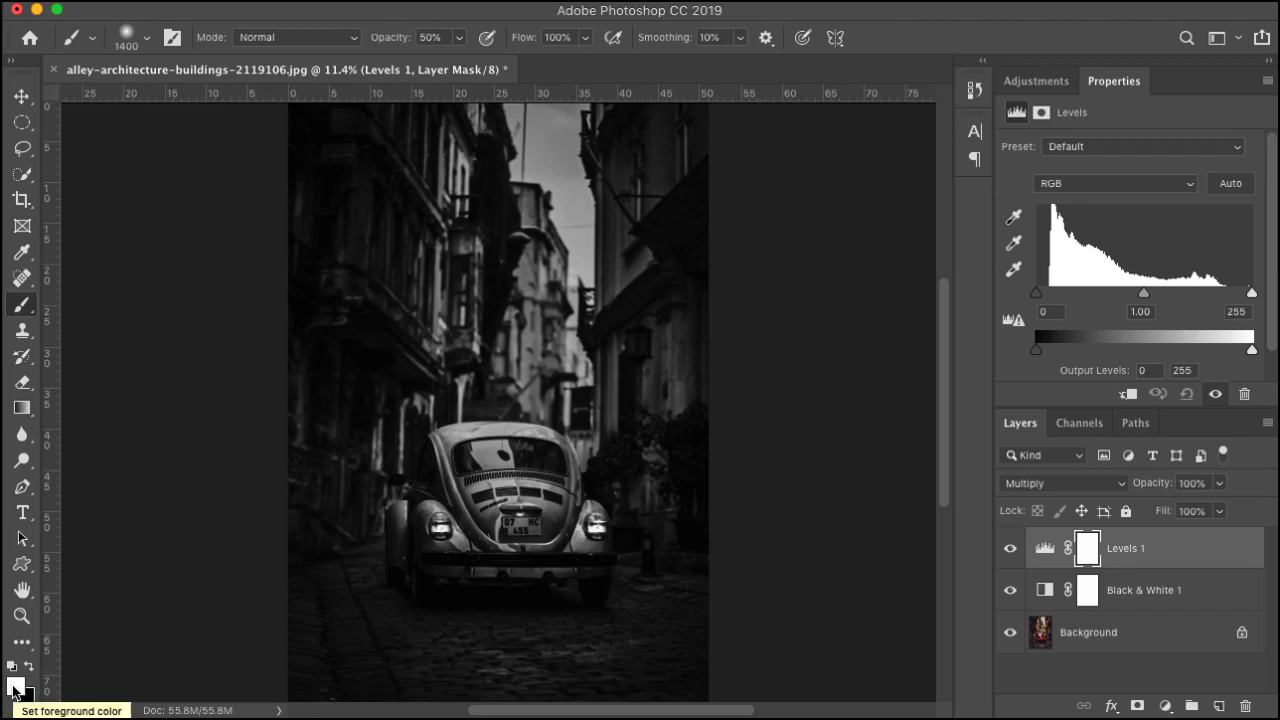
{"action": "key", "text": "x"}
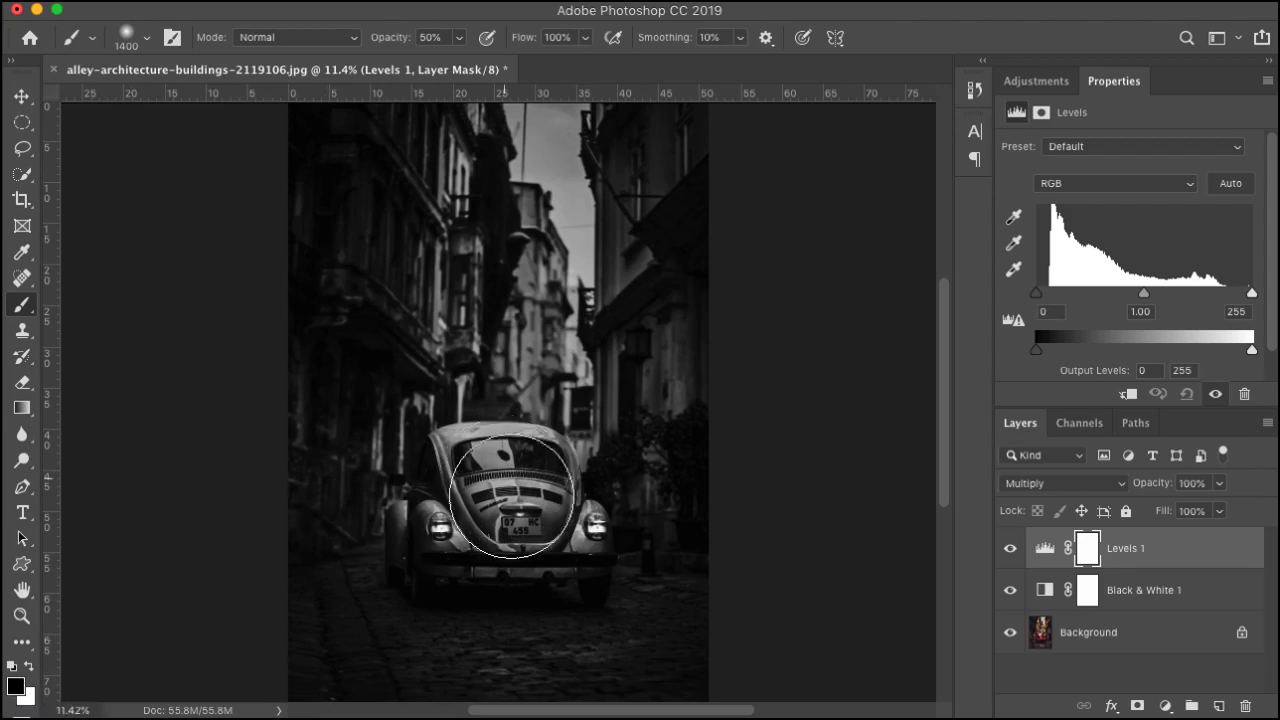
{"action": "mouse_move", "coordinate": [462, 480]}
{"action": "left_mouse_down"}
{"action": "mouse_move", "coordinate": [549, 525]}
{"action": "mouse_move", "coordinate": [502, 466]}
{"action": "mouse_move", "coordinate": [445, 516]}
{"action": "mouse_move", "coordinate": [559, 552]}
{"action": "mouse_move", "coordinate": [492, 472]}
{"action": "mouse_move", "coordinate": [440, 550]}
{"action": "mouse_move", "coordinate": [565, 557]}
{"action": "mouse_move", "coordinate": [490, 458]}
{"action": "mouse_move", "coordinate": [416, 500]}
{"action": "mouse_move", "coordinate": [532, 594]}
{"action": "mouse_move", "coordinate": [569, 479]}
{"action": "mouse_move", "coordinate": [477, 472]}
{"action": "mouse_move", "coordinate": [520, 554]}
{"action": "mouse_move", "coordinate": [552, 473]}
{"action": "mouse_move", "coordinate": [454, 526]}
{"action": "mouse_move", "coordinate": [528, 506]}
{"action": "left_mouse_up"}
Enlarge the brush to about 2900 px and paint black over the car and its surroundings on the Levels mask.
{"action": "key", "text": "bracketright"}
{"action": "key", "text": "bracketright"}
{"action": "key", "text": "bracketright"}
{"action": "key", "text": "bracketright"}
{"action": "key", "text": "bracketright"}
{"action": "key", "text": "bracketright"}
{"action": "key", "text": "bracketright"}
{"action": "key", "text": "bracketright"}
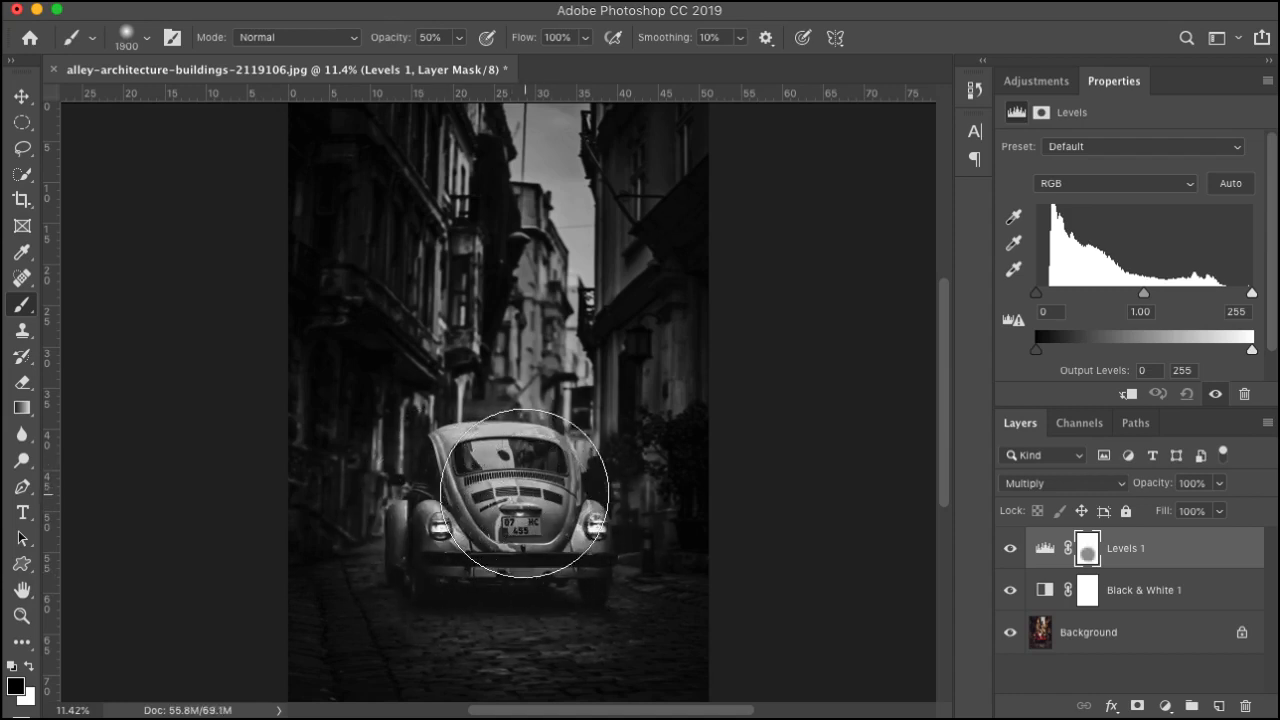
{"action": "key", "text": "bracketright"}
{"action": "key", "text": "bracketright"}
{"action": "key", "text": "bracketright"}
{"action": "key", "text": "bracketright"}
{"action": "key", "text": "bracketright"}
{"action": "key", "text": "bracketright"}
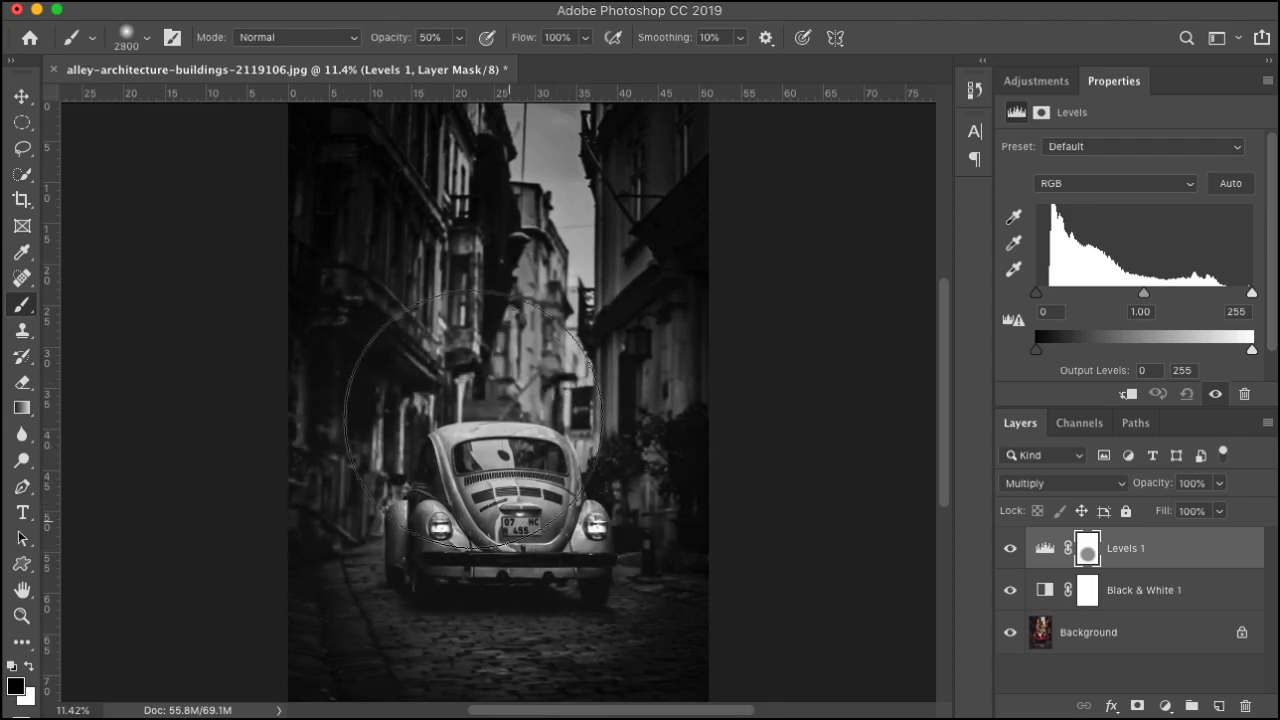
{"action": "left_click_drag", "start_coordinate": [510, 469], "coordinate": [499, 479]}
Paint the car fully out of the Levels mask in black with a 2400 px brush at 100% opacity.
{"action": "key", "text": "0"}
{"action": "key", "text": "bracketleft"}
{"action": "key", "text": "bracketleft"}
{"action": "key", "text": "bracketleft"}
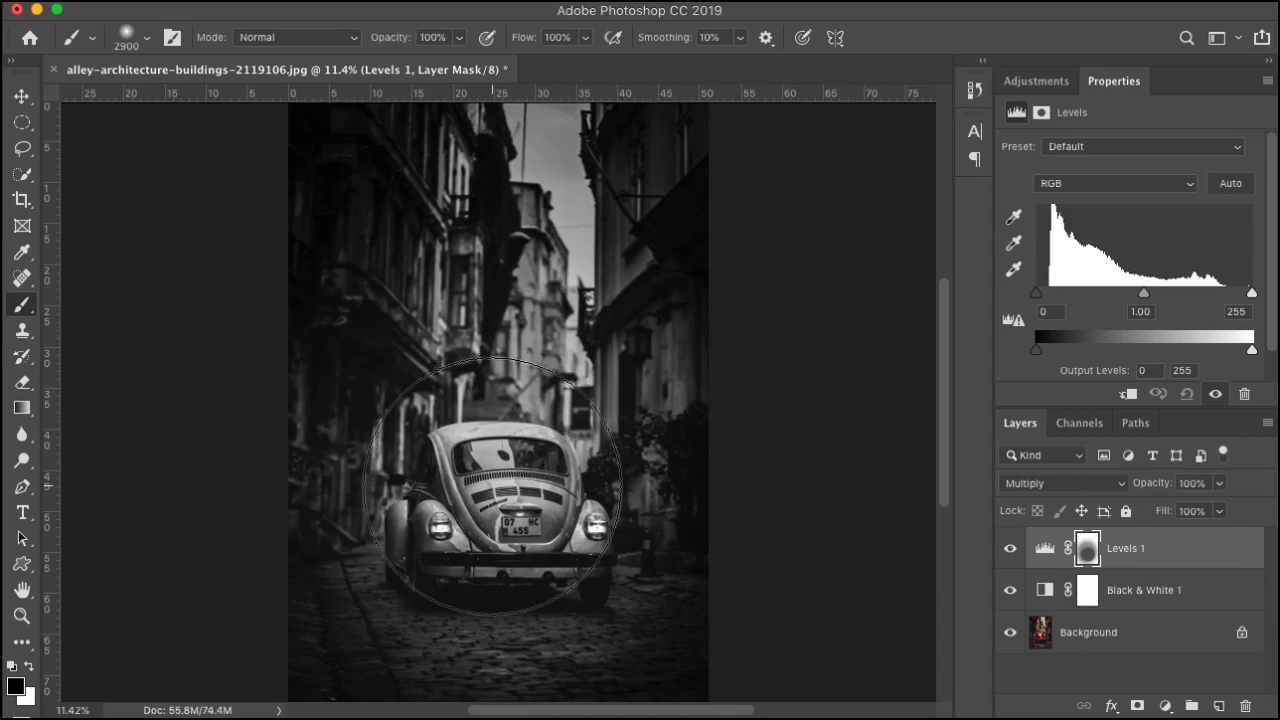
{"action": "left_click_drag", "start_coordinate": [495, 512], "coordinate": [508, 517]}
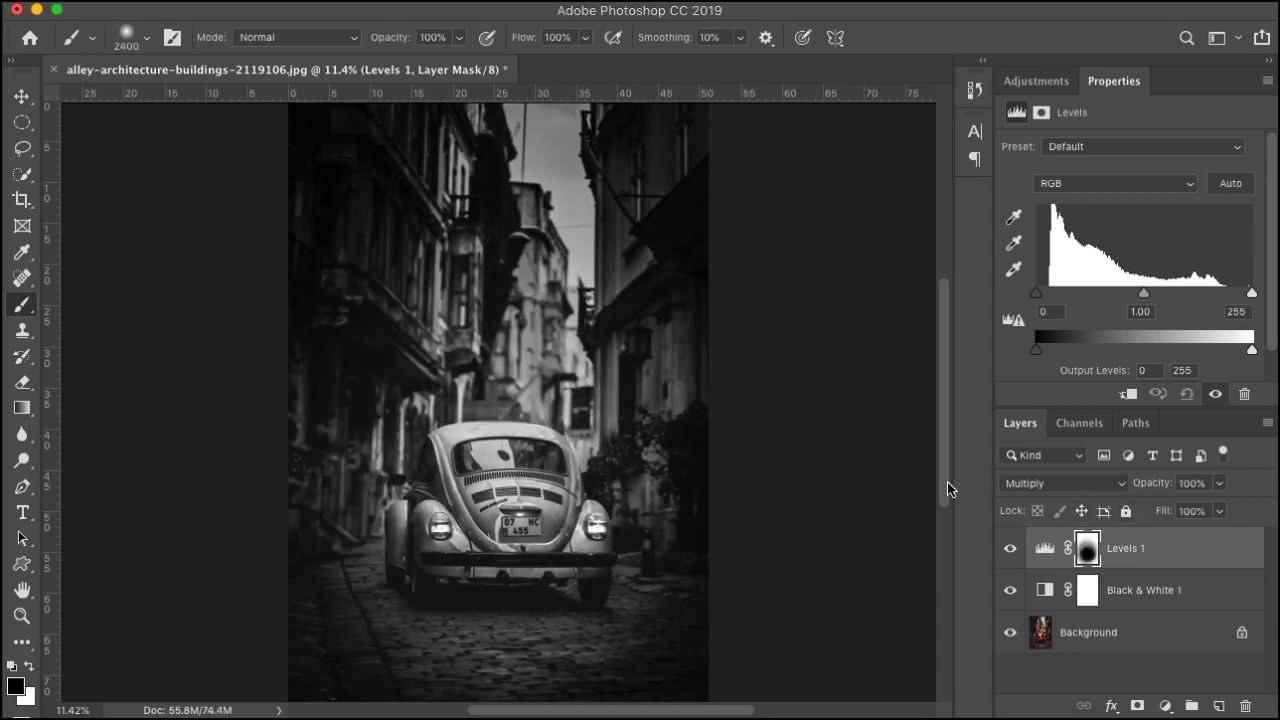
Paint black at 20% opacity on the Levels mask over the buildings on both sides of the alley.
{"action": "key", "text": "2"}
{"action": "left_click", "coordinate": [415, 275]}
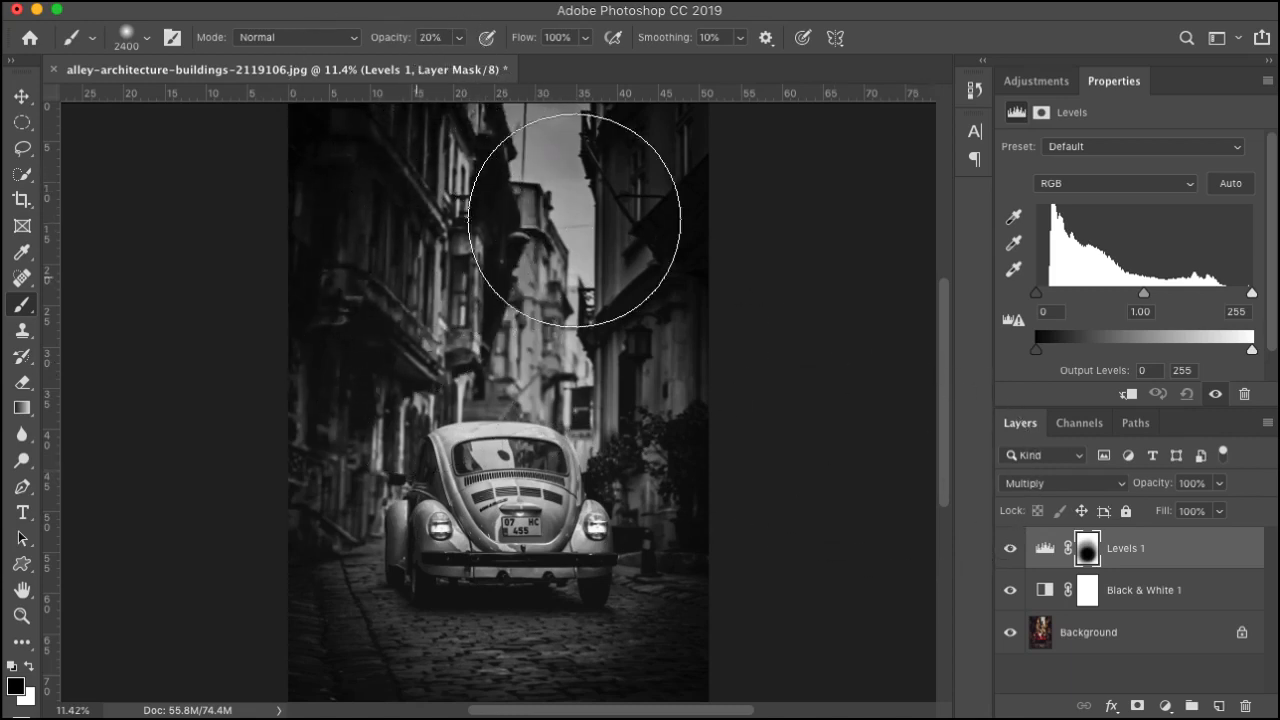
{"action": "left_click", "coordinate": [638, 325]}
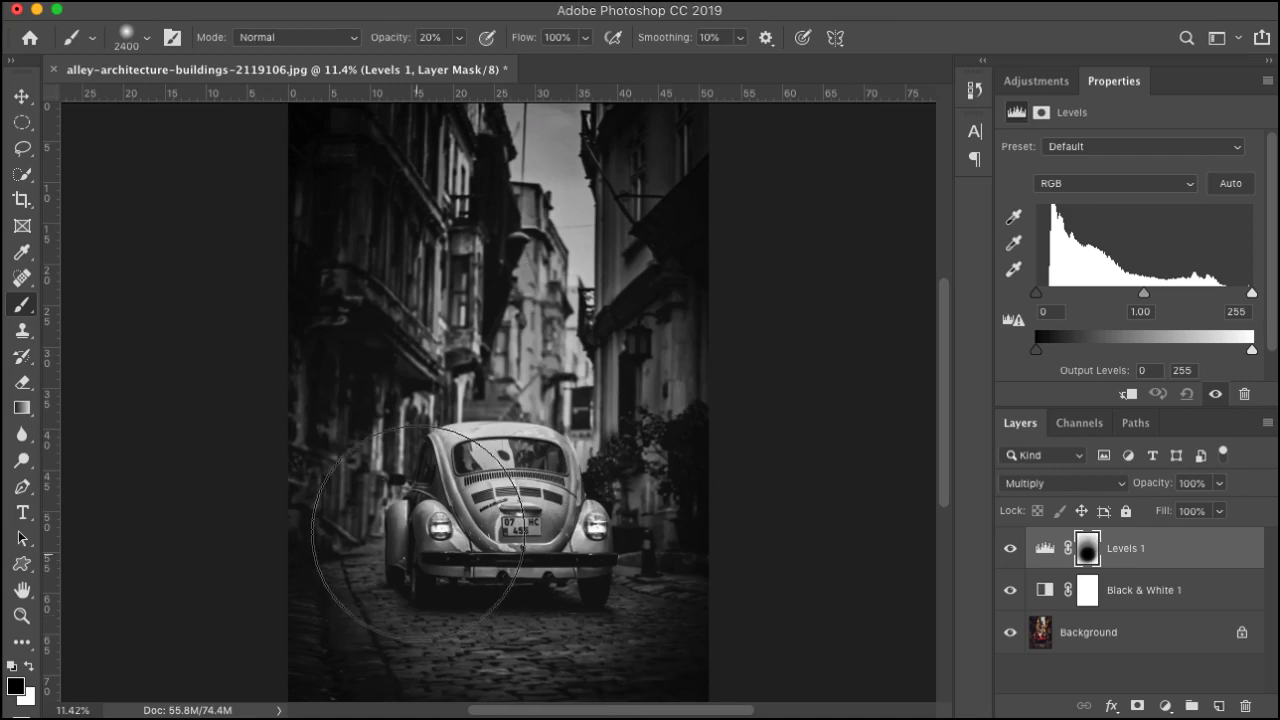
Add a Curves adjustment layer and shape a gentle S-curve by lowering the shadows and raising the highlights.
{"action": "left_click", "coordinate": [1039, 83]}
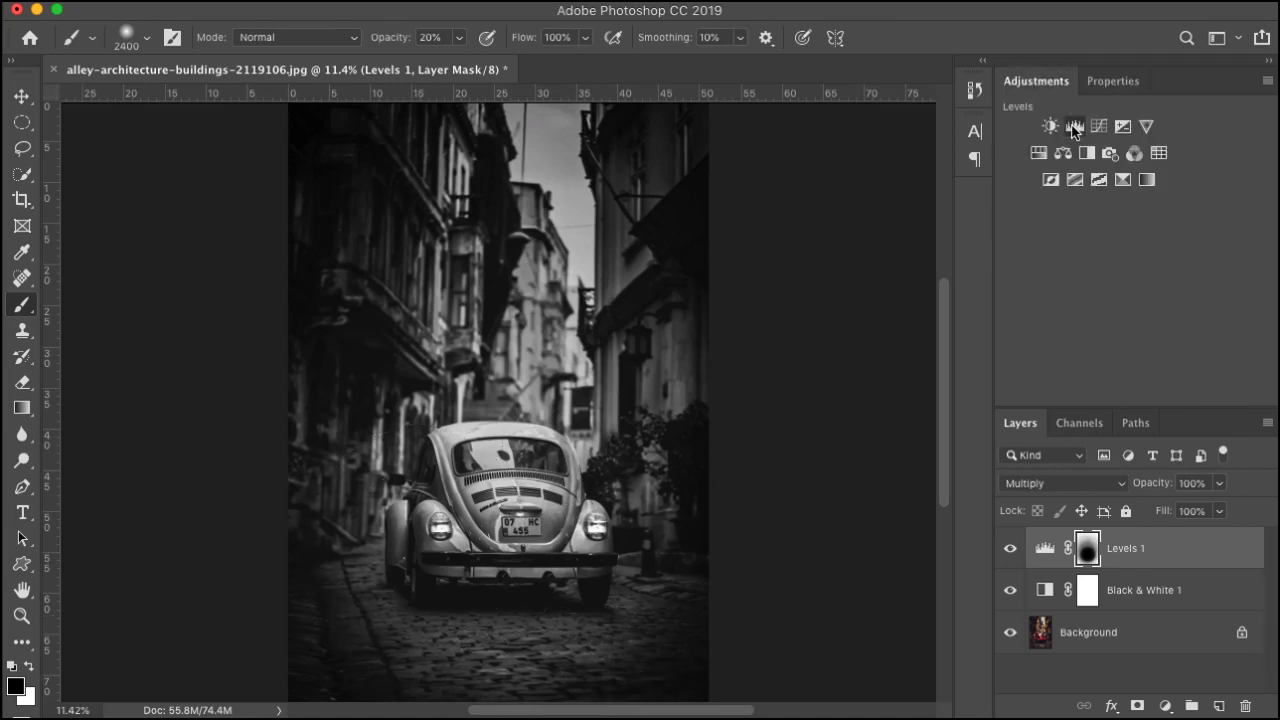
{"action": "left_click", "coordinate": [1101, 127]}
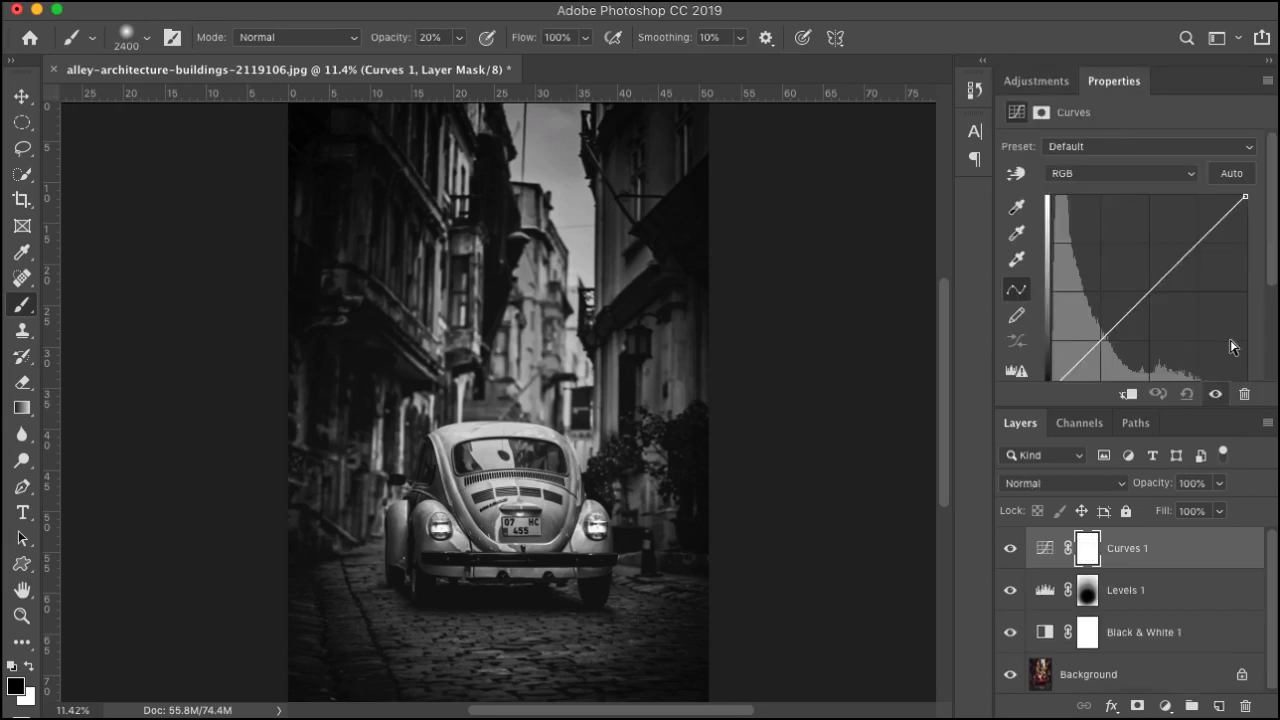
{"action": "left_click_drag", "start_coordinate": [1241, 408], "coordinate": [1241, 441]}
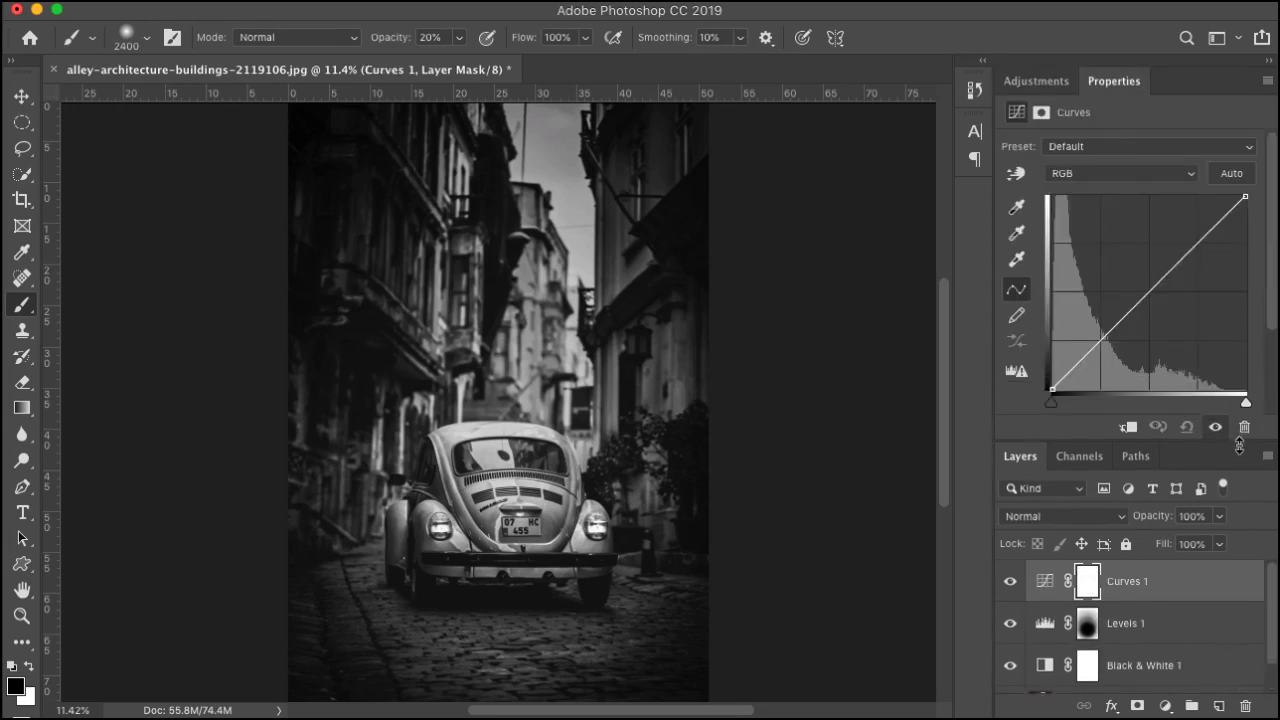
{"action": "left_click", "coordinate": [1100, 341]}
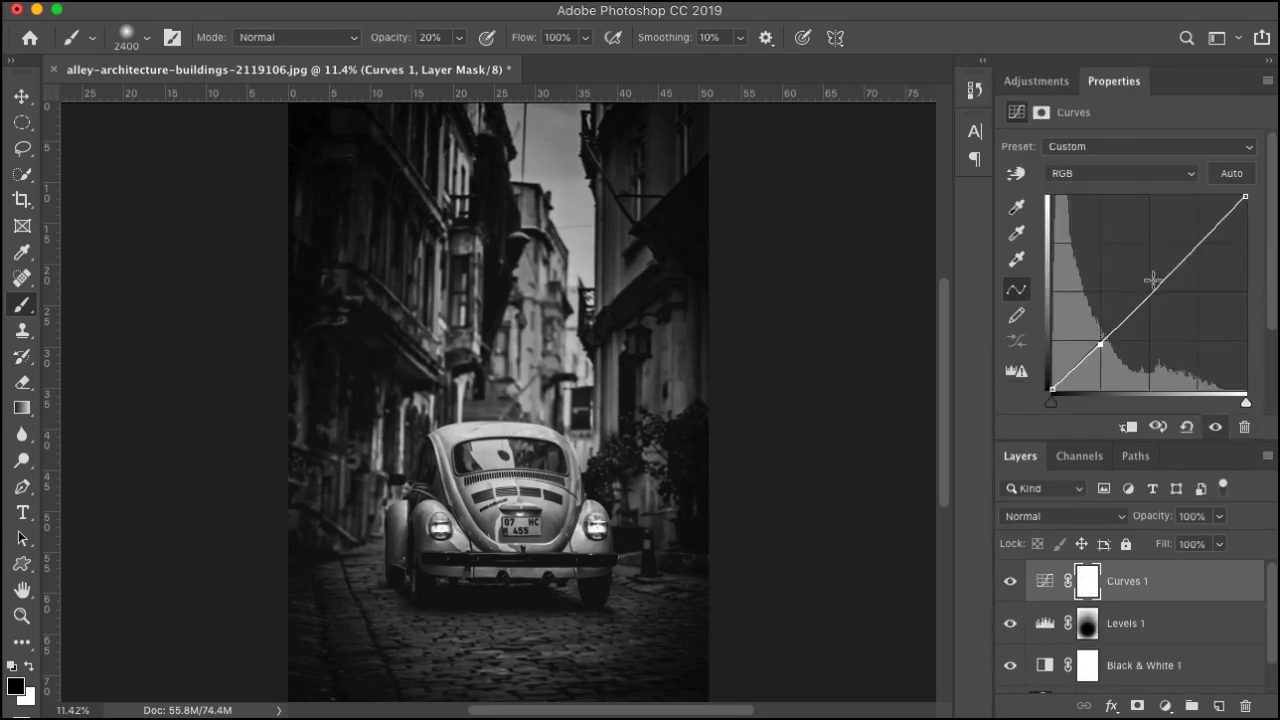
{"action": "left_click_drag", "start_coordinate": [1181, 266], "coordinate": [1177, 256]}
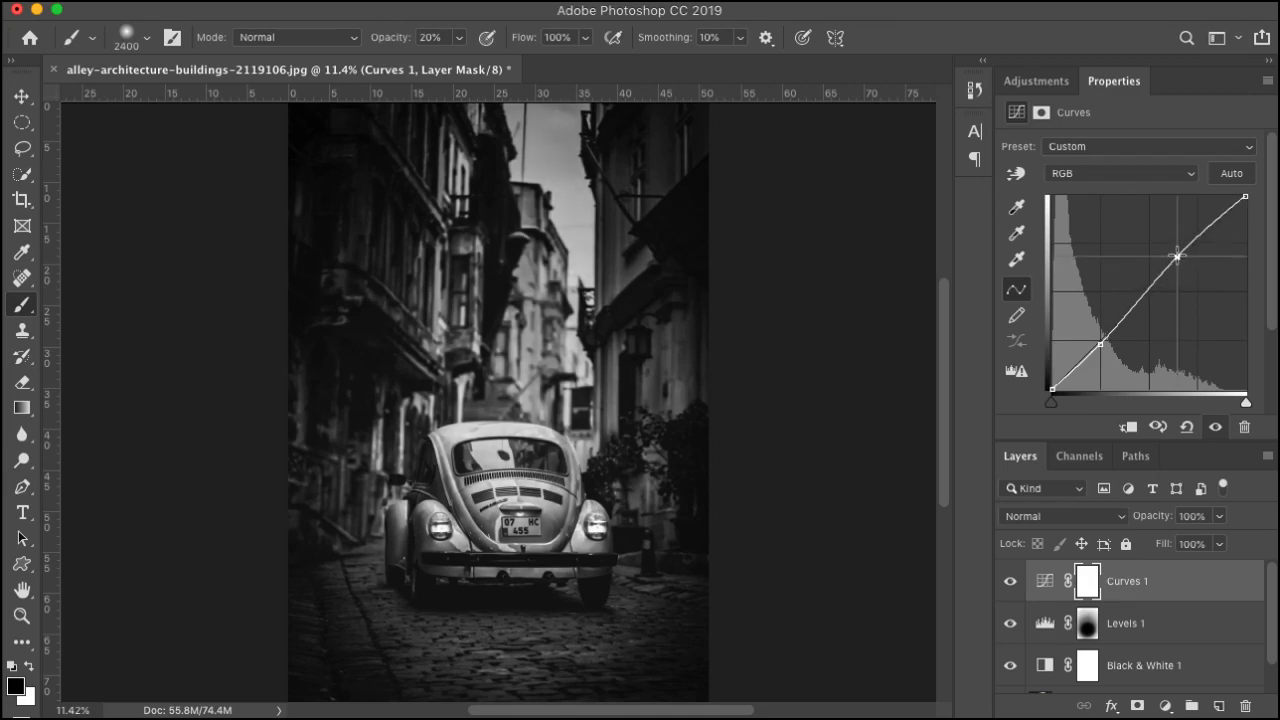
{"action": "left_click_drag", "start_coordinate": [1100, 343], "coordinate": [1100, 347]}
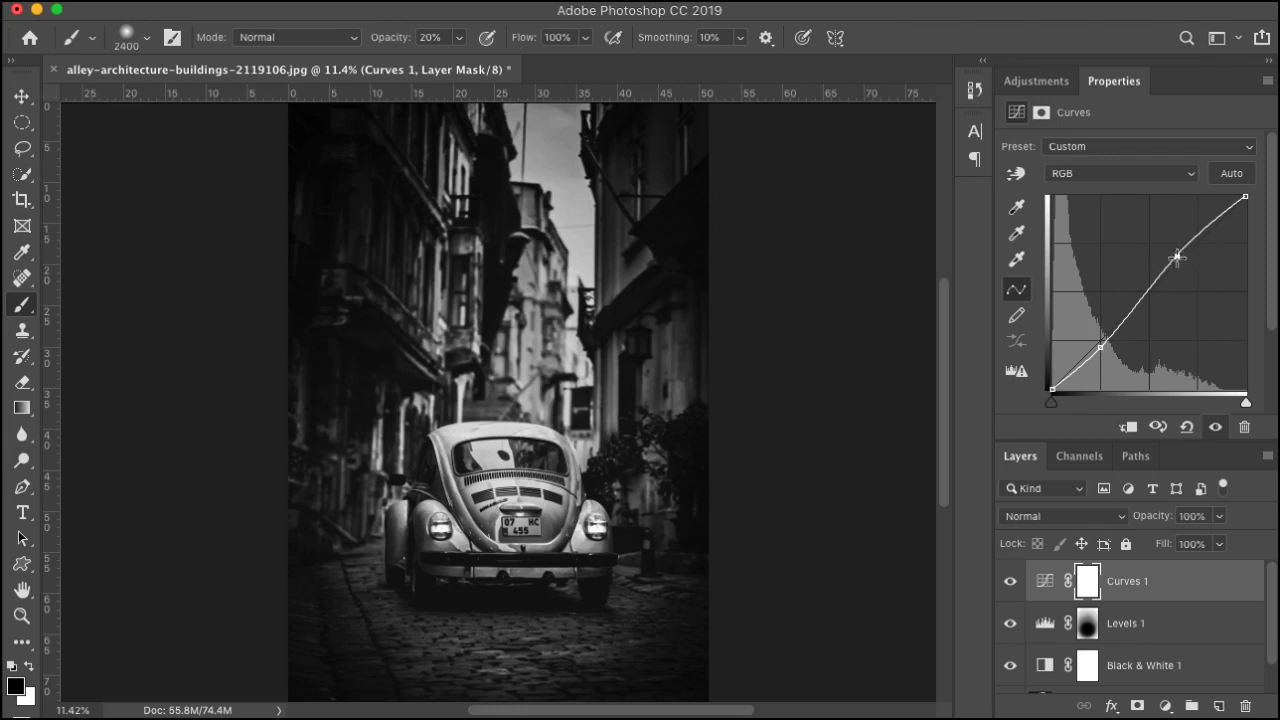
{"action": "left_click_drag", "start_coordinate": [1177, 257], "coordinate": [1177, 254]}
Compare the original car photo with the Black & White, Levels and Curves layers by showing them one at a time.
{"action": "scroll", "coordinate": [1272, 595], "scroll_direction": "down", "scroll_amount": 1}
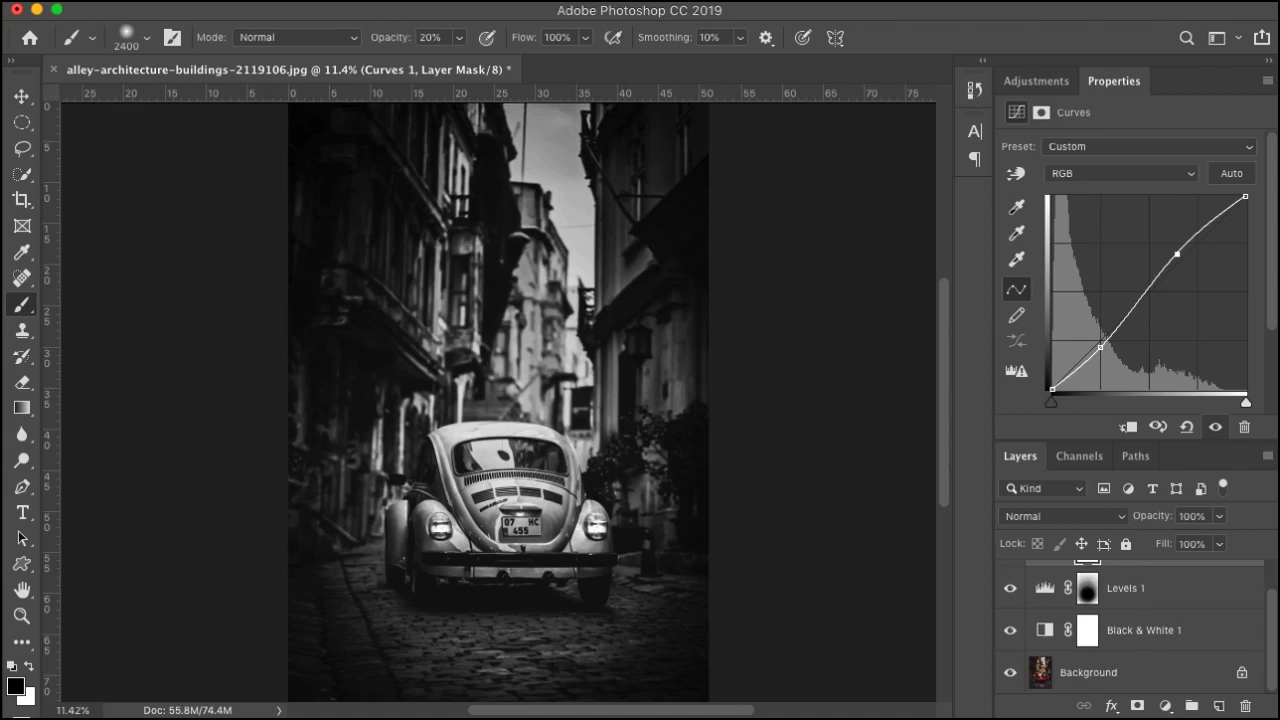
{"action": "left_click", "coordinate": [1010, 675], "text": "alt"}
{"action": "left_click", "coordinate": [1010, 634]}
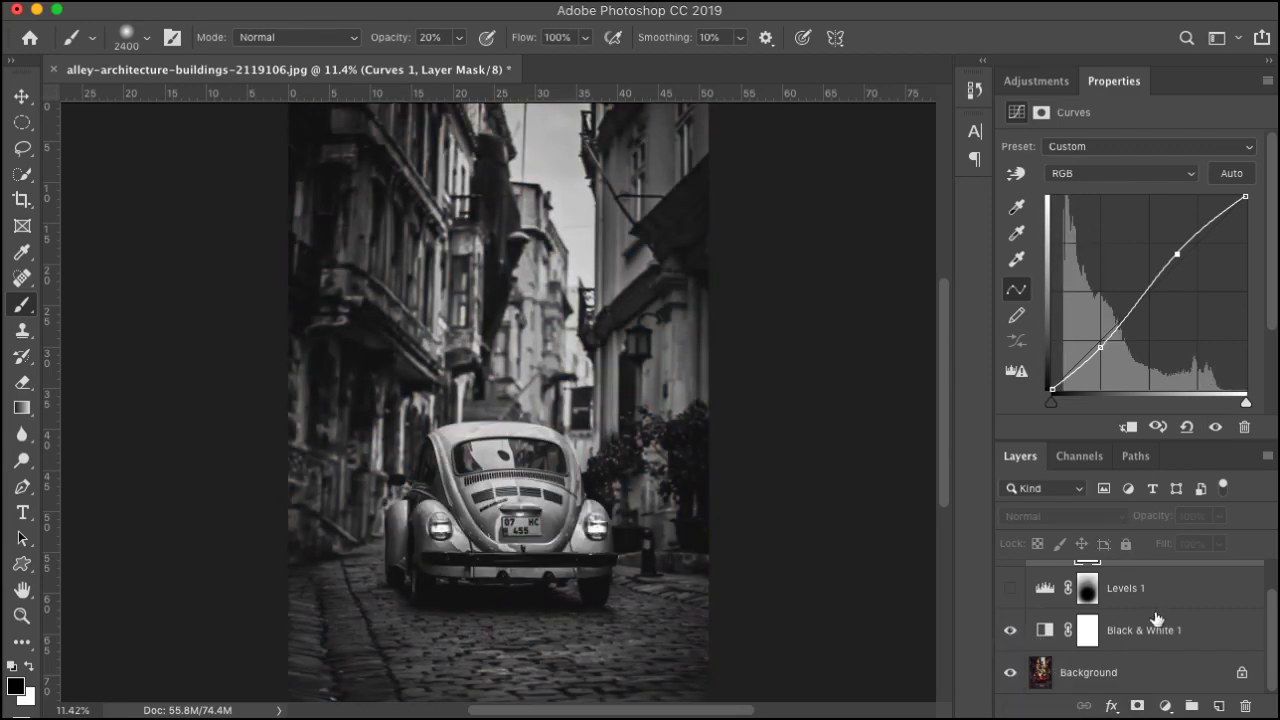
{"action": "left_click_drag", "start_coordinate": [1010, 590], "coordinate": [1010, 541]}
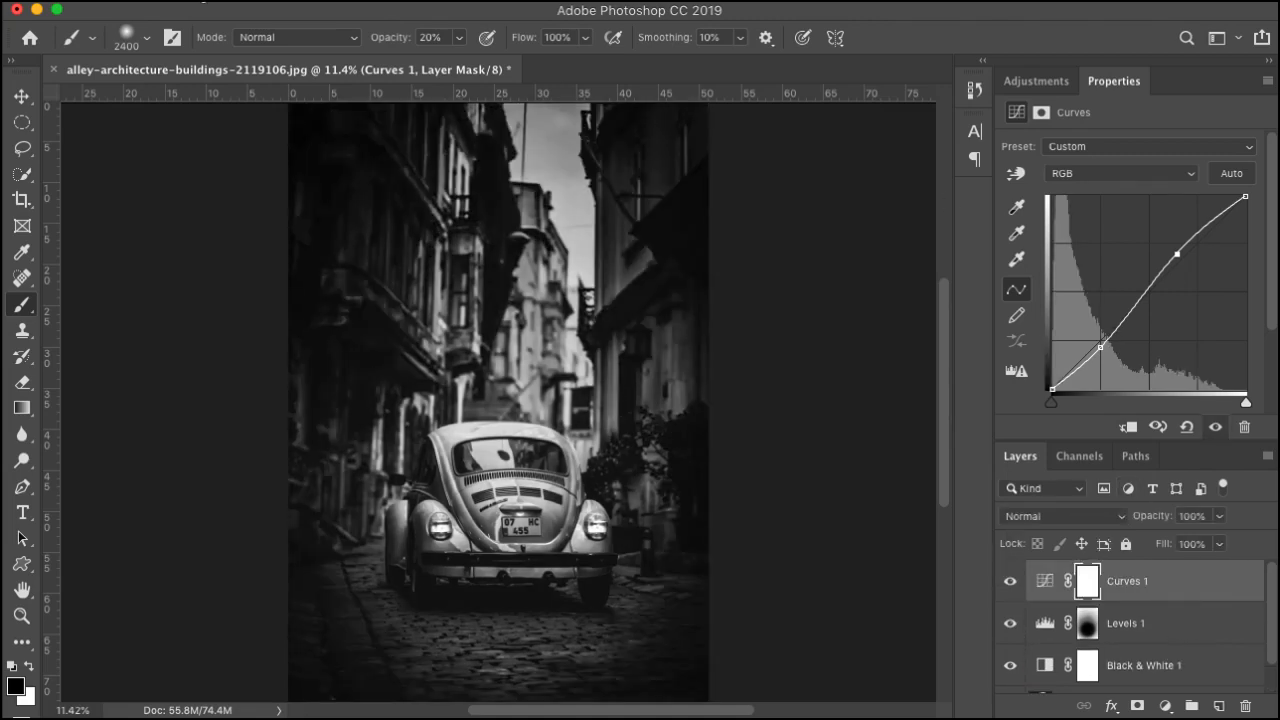
Close the car photo without saving, switch to Adobe Bridge, and open the same photo in Camera Raw.
{"action": "left_click", "coordinate": [54, 70]}
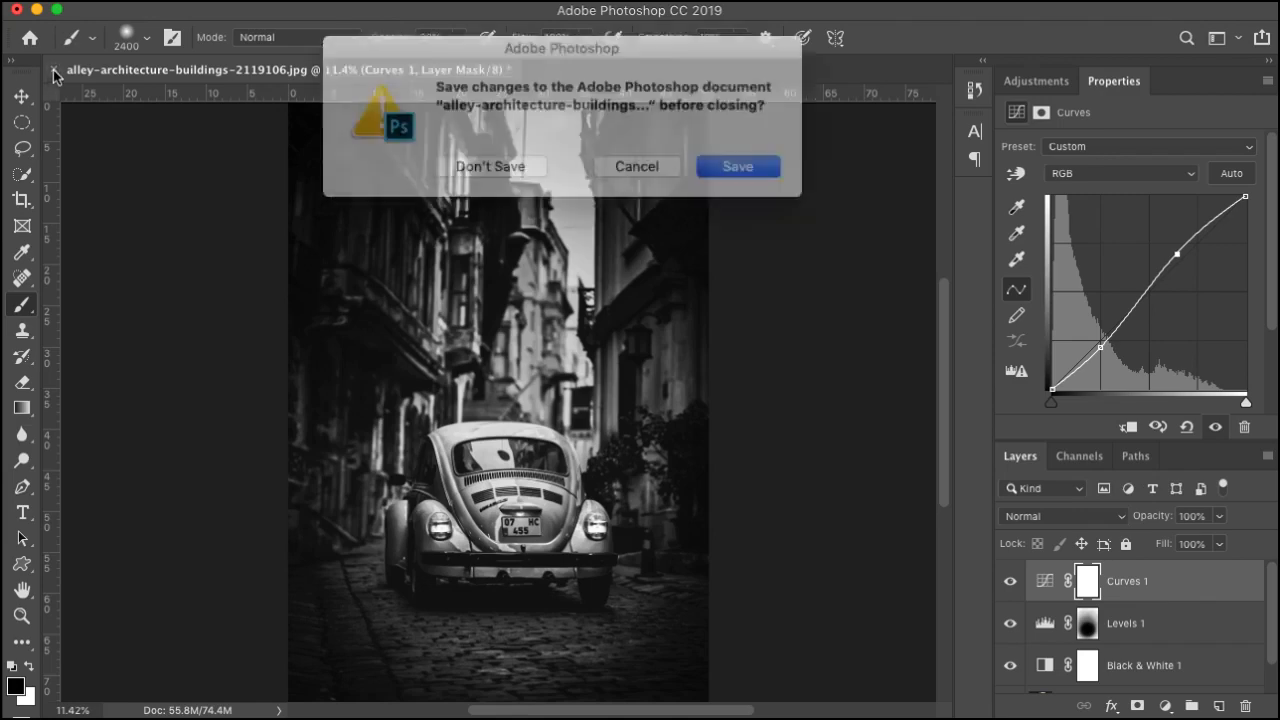
{"action": "left_click", "coordinate": [517, 165]}
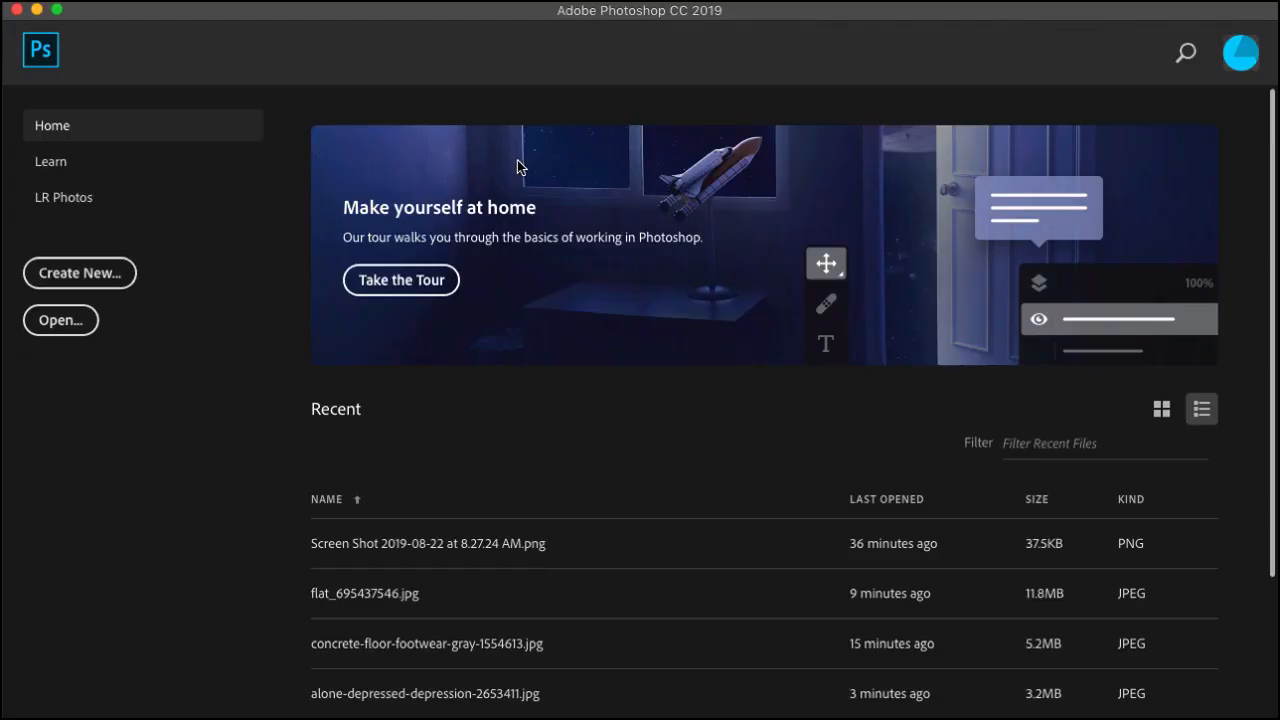
{"action": "key", "text": "super+Tab"}
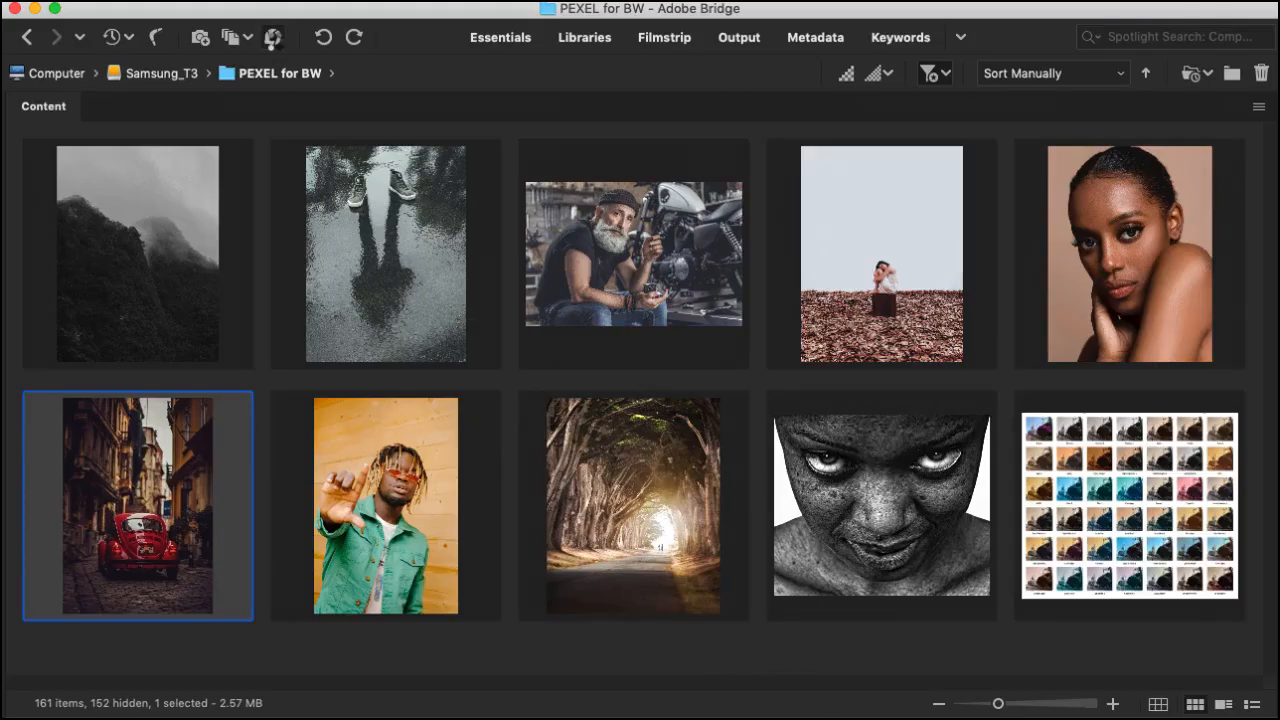
{"action": "left_click", "coordinate": [273, 37]}
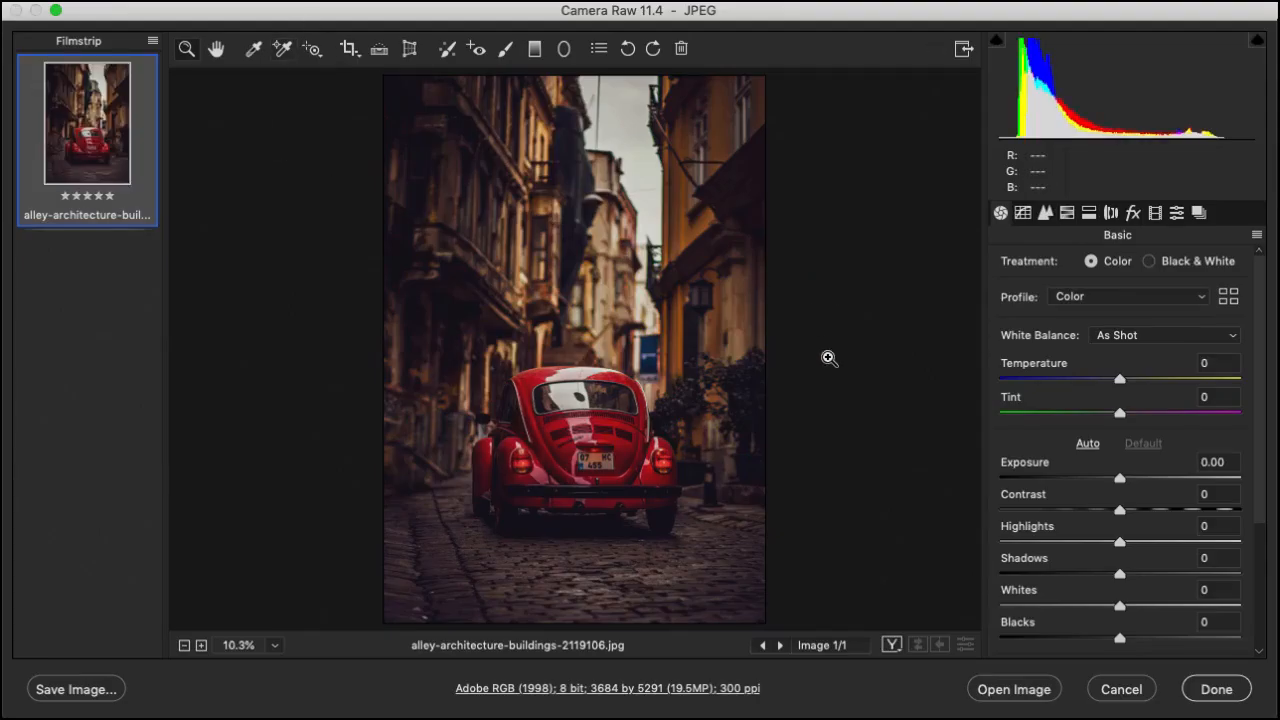
Set the HSL Saturation of all eight colors, from Reds to Magentas, to -100.
{"action": "left_click", "coordinate": [1068, 213]}
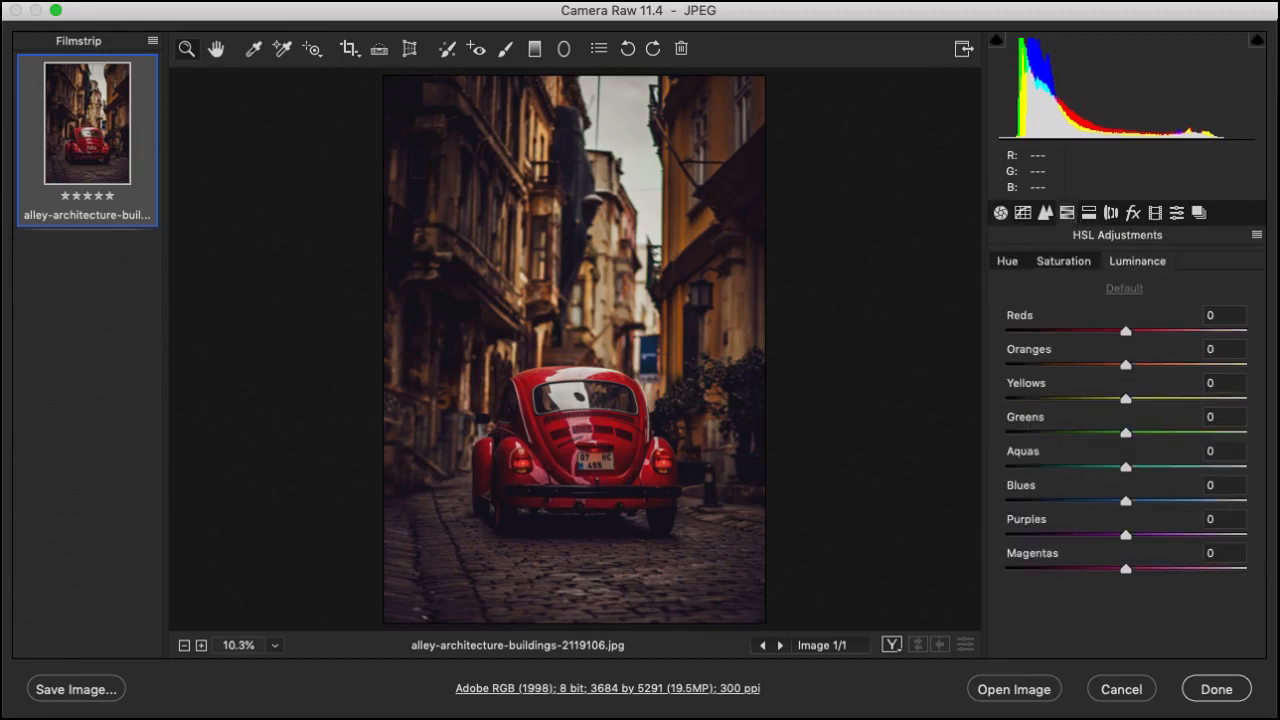
{"action": "left_click", "coordinate": [1072, 263]}
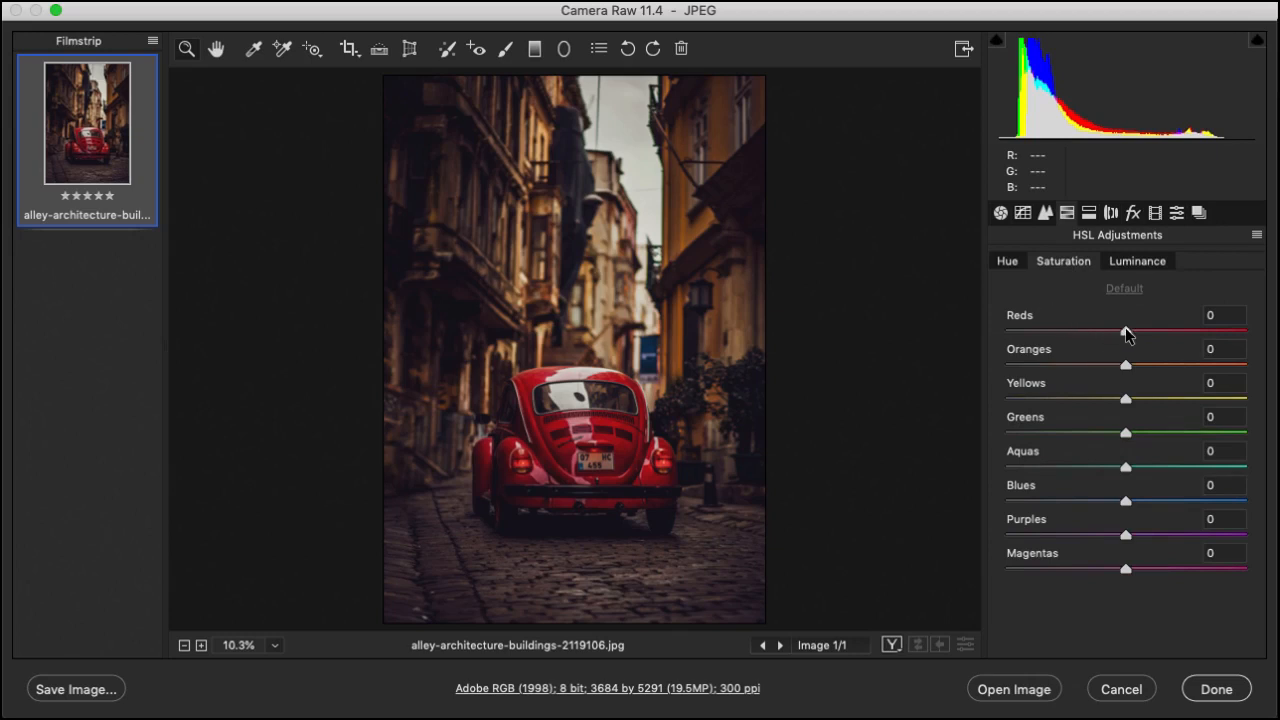
{"action": "left_click_drag", "start_coordinate": [1126, 331], "coordinate": [1006, 332]}
{"action": "left_click_drag", "start_coordinate": [1127, 365], "coordinate": [886, 363]}
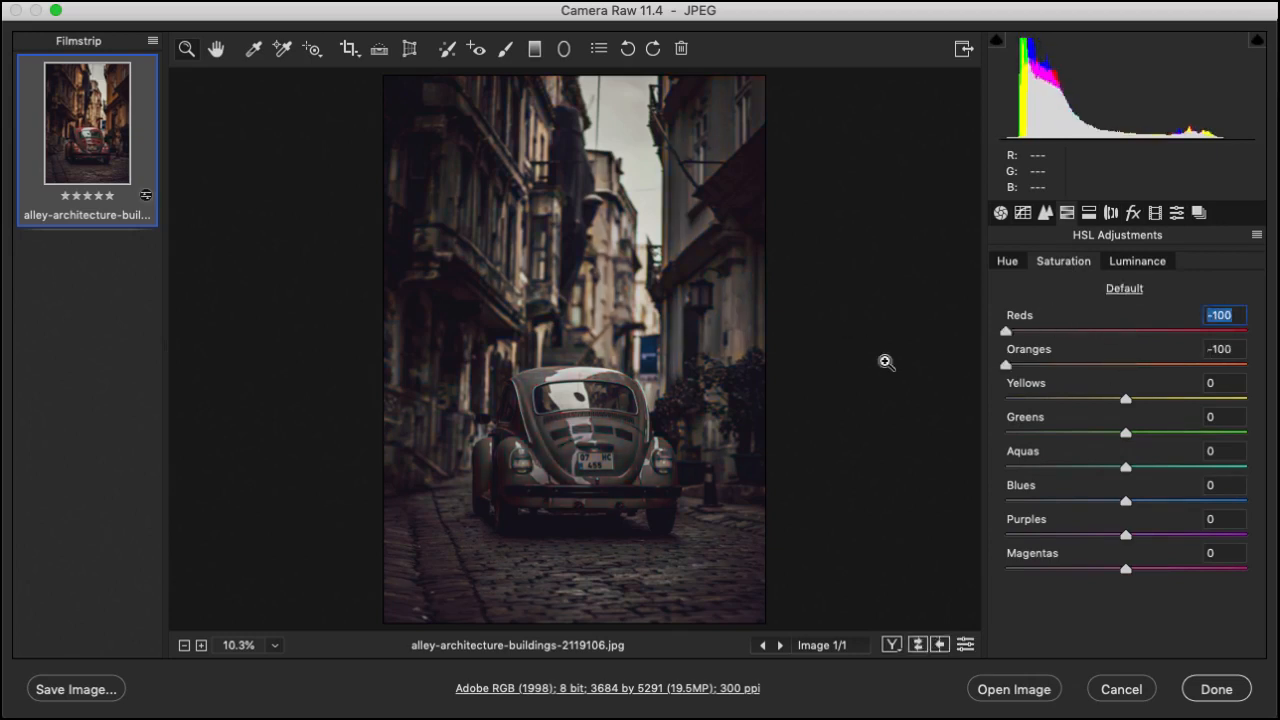
{"action": "left_click_drag", "start_coordinate": [1064, 403], "coordinate": [900, 401]}
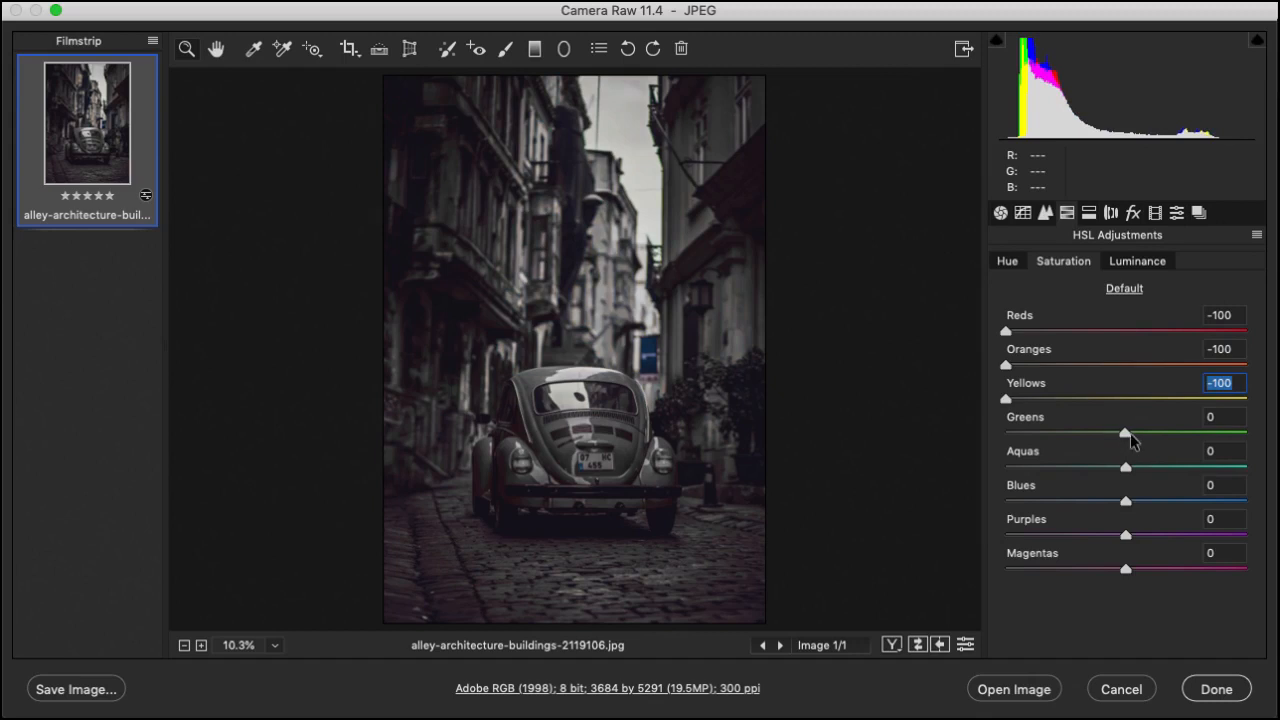
{"action": "left_click_drag", "start_coordinate": [1130, 433], "coordinate": [887, 434]}
{"action": "left_click_drag", "start_coordinate": [1126, 467], "coordinate": [982, 486]}
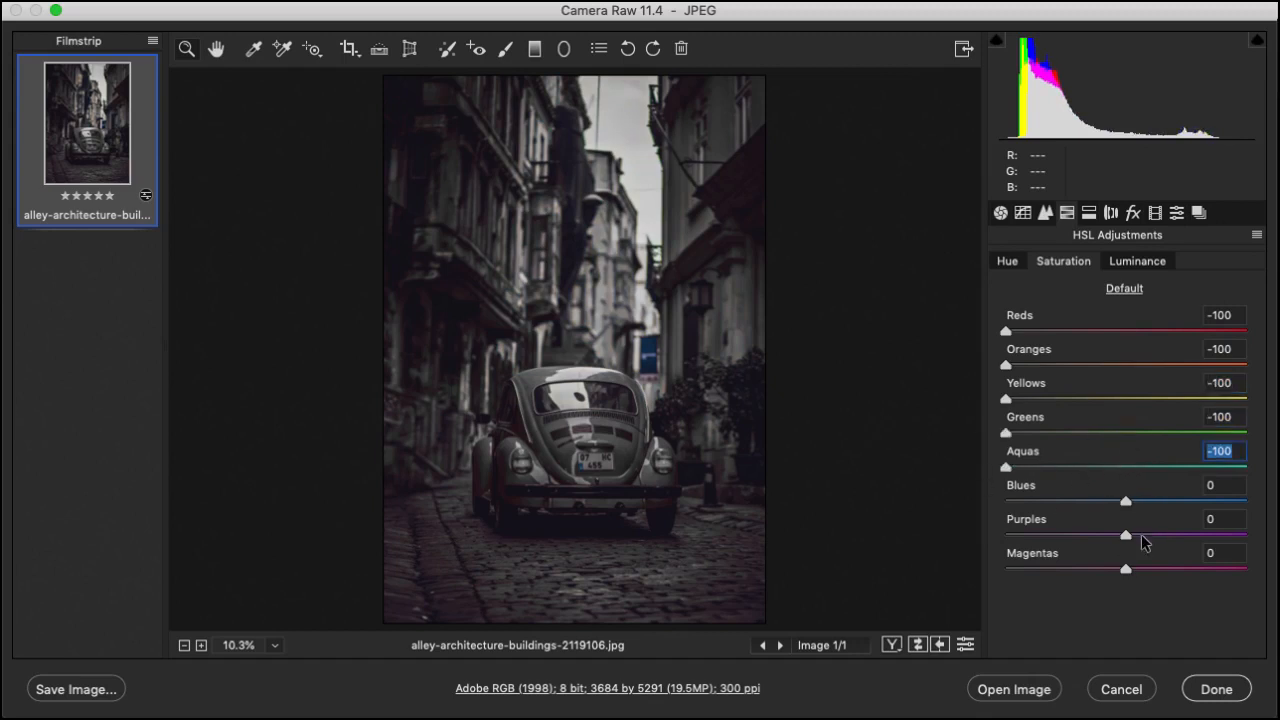
{"action": "left_click_drag", "start_coordinate": [1126, 501], "coordinate": [965, 511]}
{"action": "left_click_drag", "start_coordinate": [1126, 535], "coordinate": [955, 530]}
{"action": "left_click_drag", "start_coordinate": [1126, 570], "coordinate": [863, 546]}
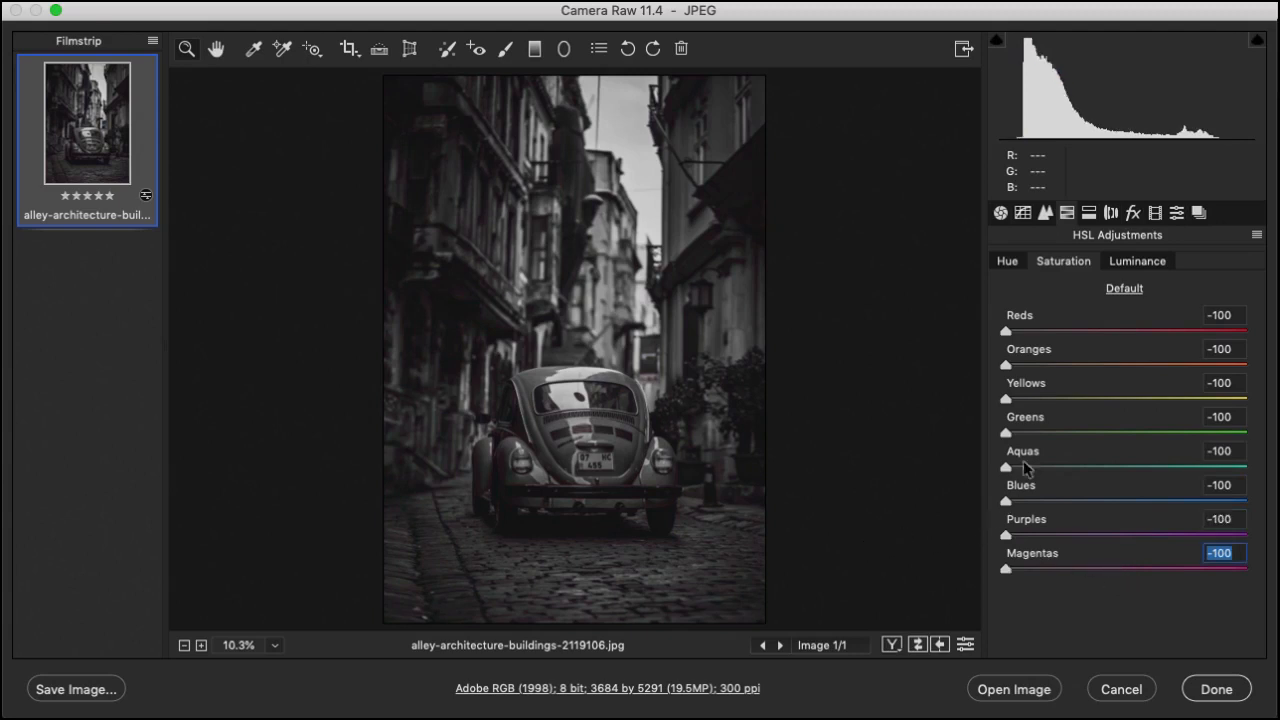
Set the HSL Luminance of Reds to +83, Oranges to +73 and Yellows to +88.
{"action": "left_click", "coordinate": [1142, 261]}
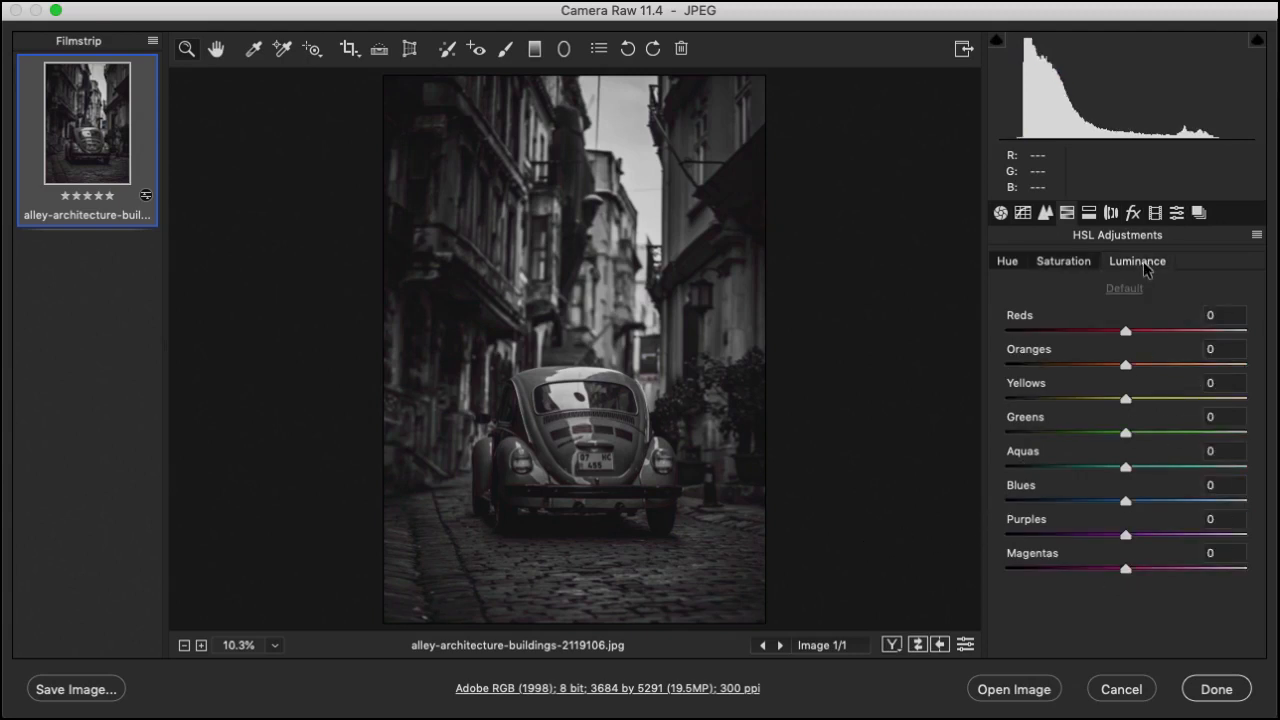
{"action": "left_click_drag", "start_coordinate": [1149, 331], "coordinate": [1231, 332]}
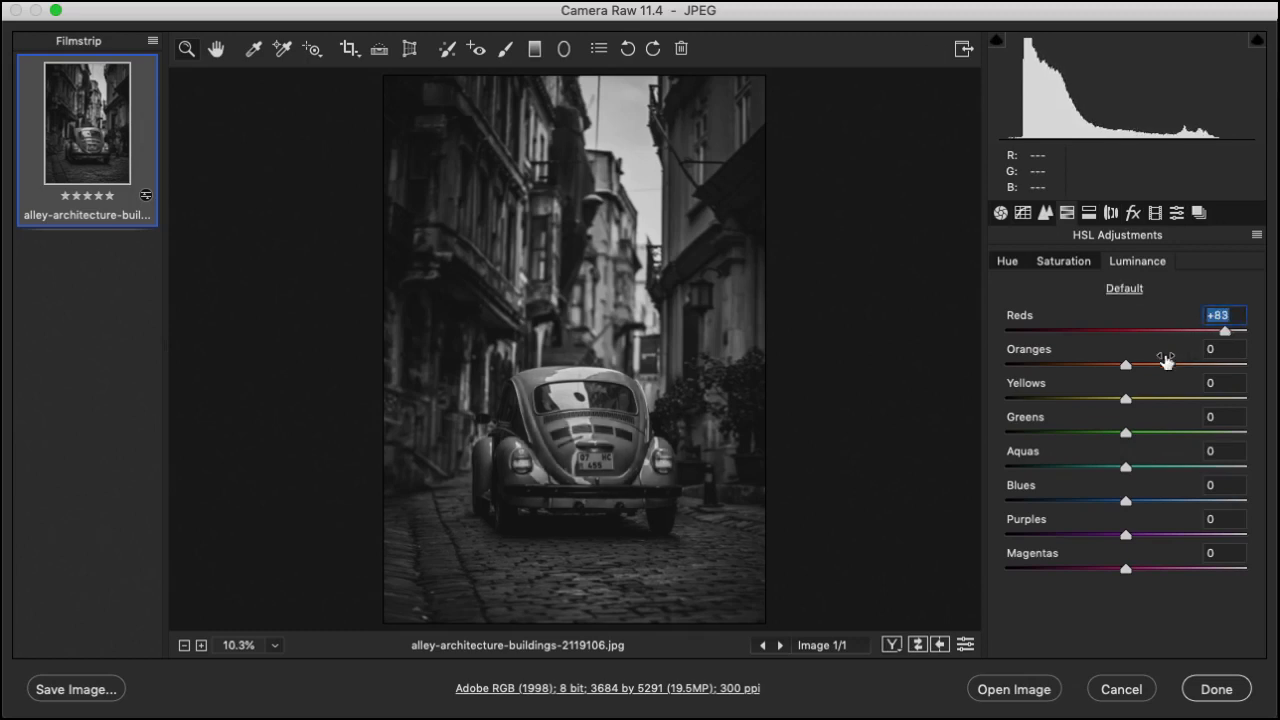
{"action": "left_click_drag", "start_coordinate": [1125, 366], "coordinate": [1240, 402]}
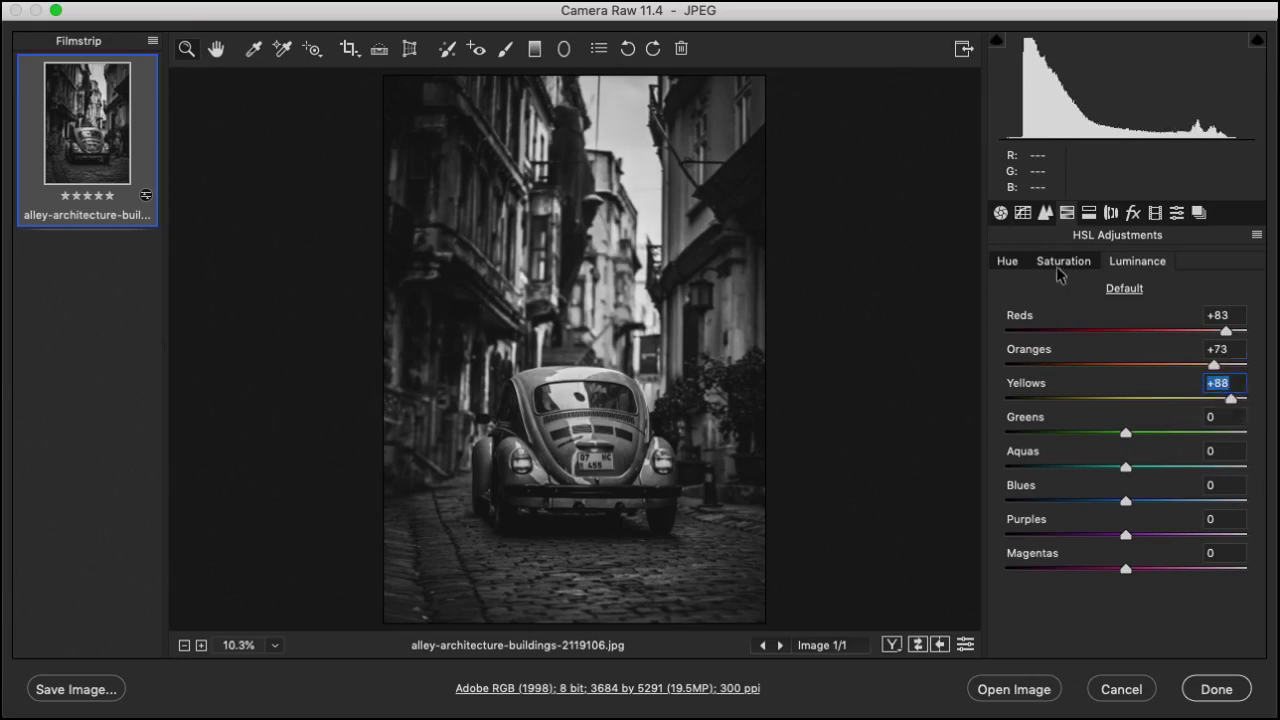
In the Basic adjustments, set Clarity to +53, Texture to +13 and Dehaze to +29.
{"action": "left_click", "coordinate": [1000, 213]}
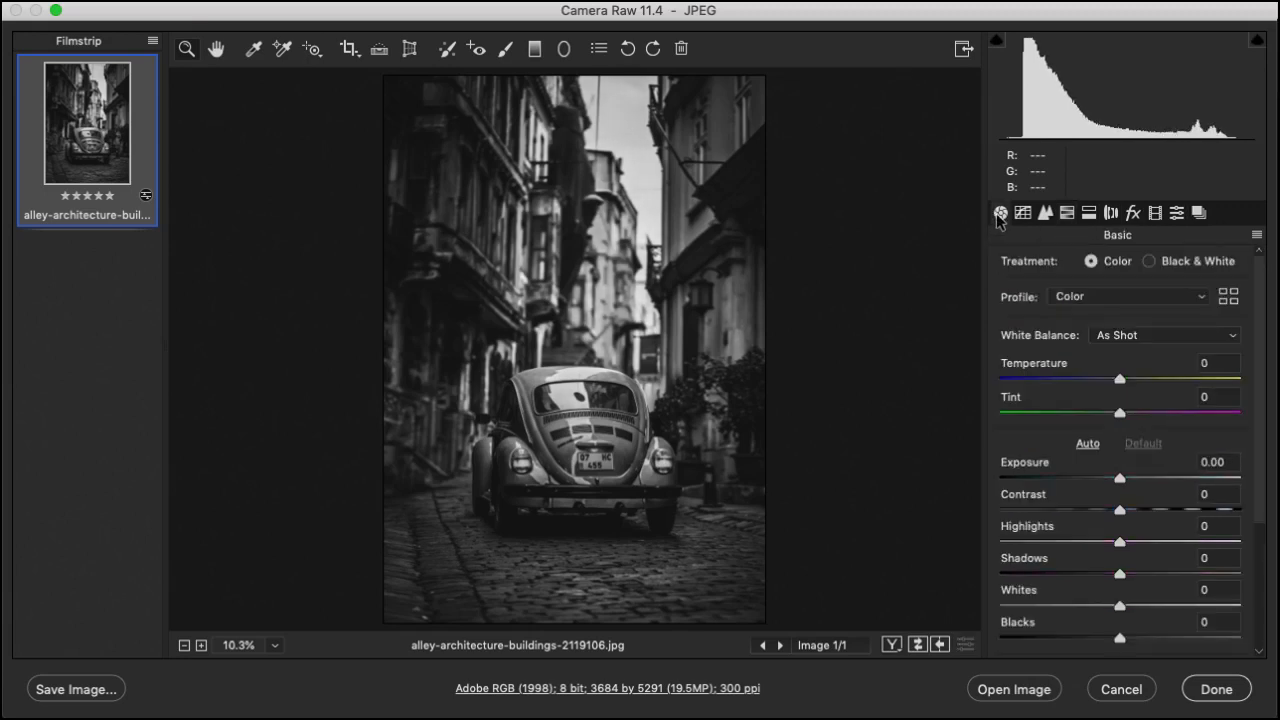
{"action": "scroll", "coordinate": [1147, 587], "scroll_direction": "down", "scroll_amount": 4}
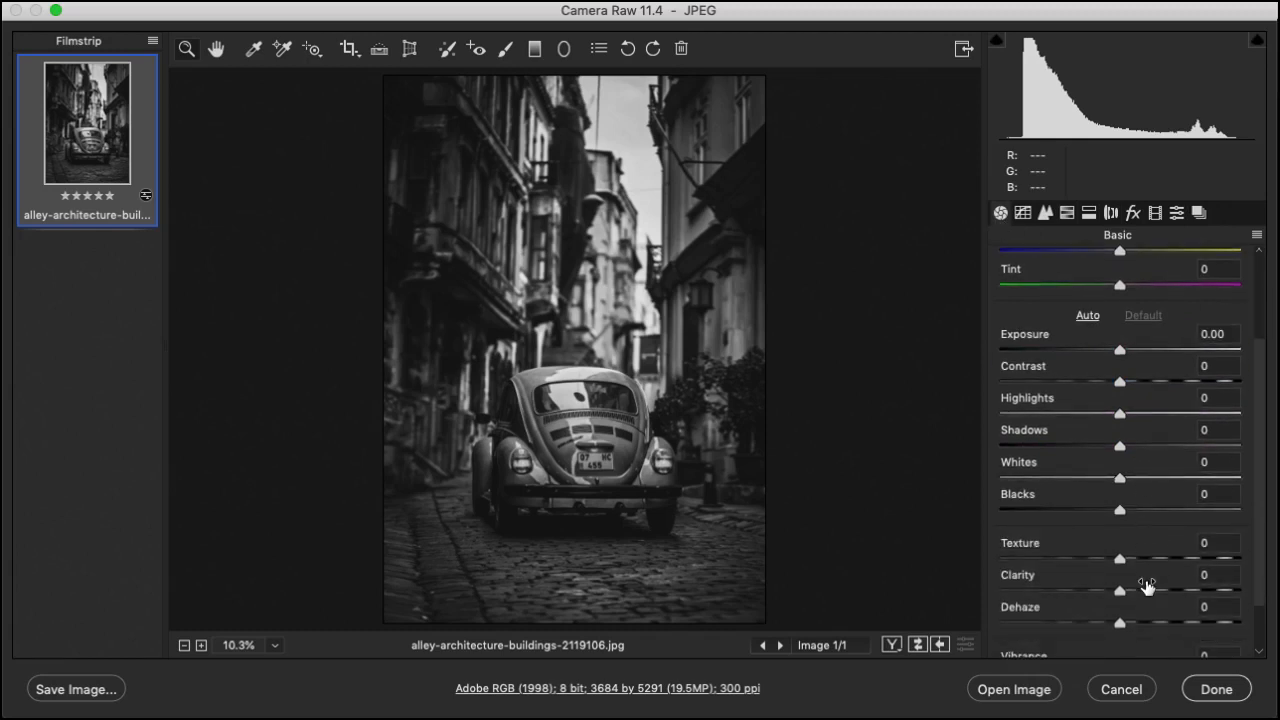
{"action": "scroll", "coordinate": [1148, 587], "scroll_direction": "down", "scroll_amount": 1}
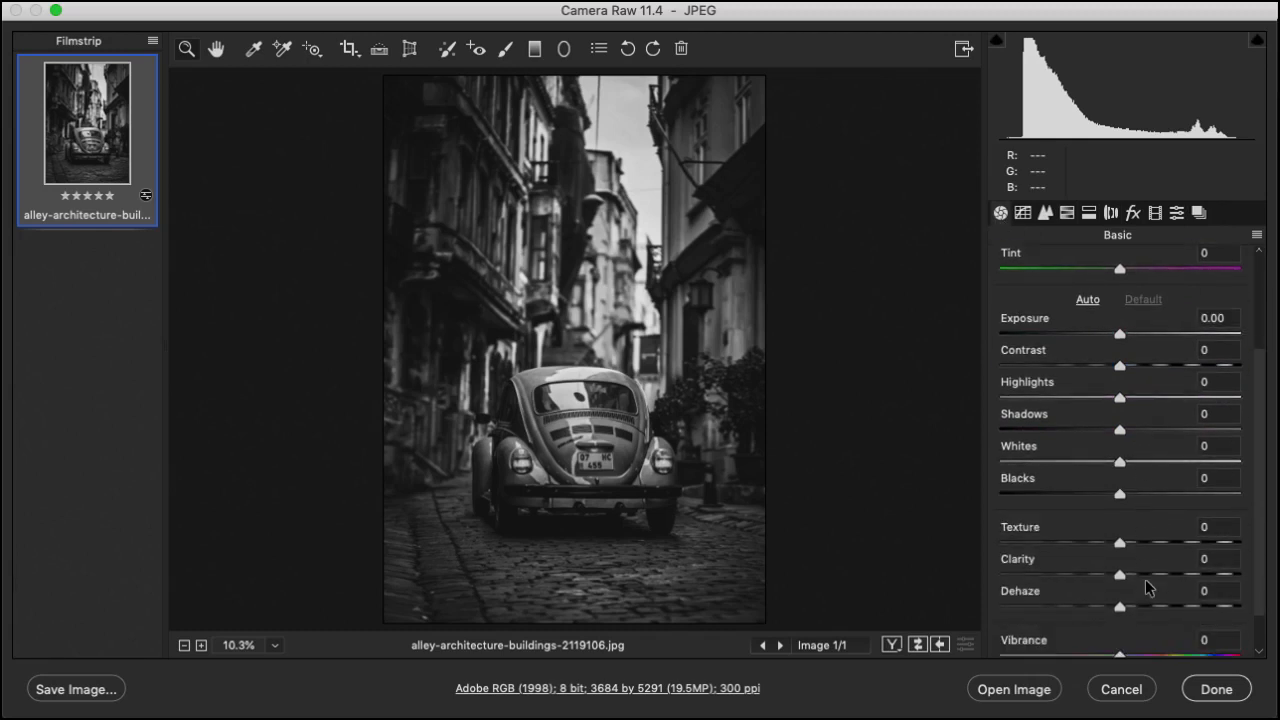
{"action": "left_click_drag", "start_coordinate": [1124, 578], "coordinate": [1182, 571]}
{"action": "scroll", "coordinate": [1182, 571], "scroll_direction": "down", "scroll_amount": 1}
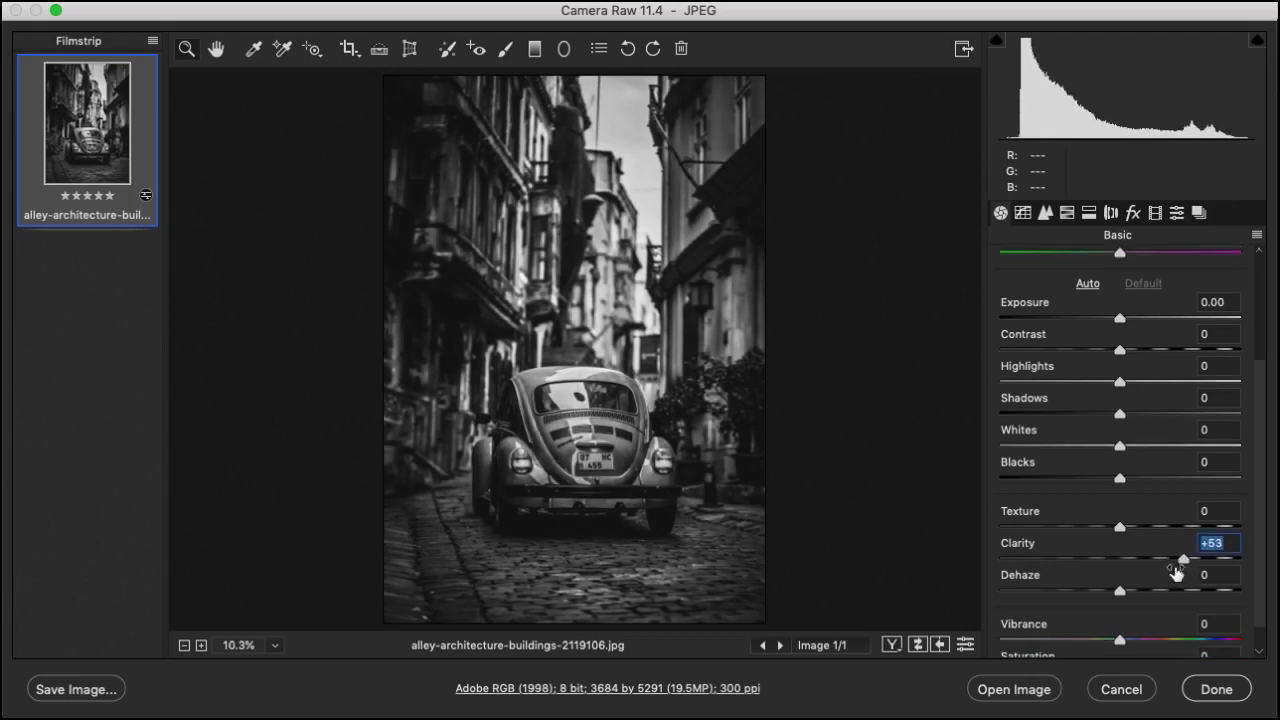
{"action": "left_click_drag", "start_coordinate": [1124, 528], "coordinate": [1134, 526]}
{"action": "left_click_drag", "start_coordinate": [1119, 590], "coordinate": [1154, 590]}
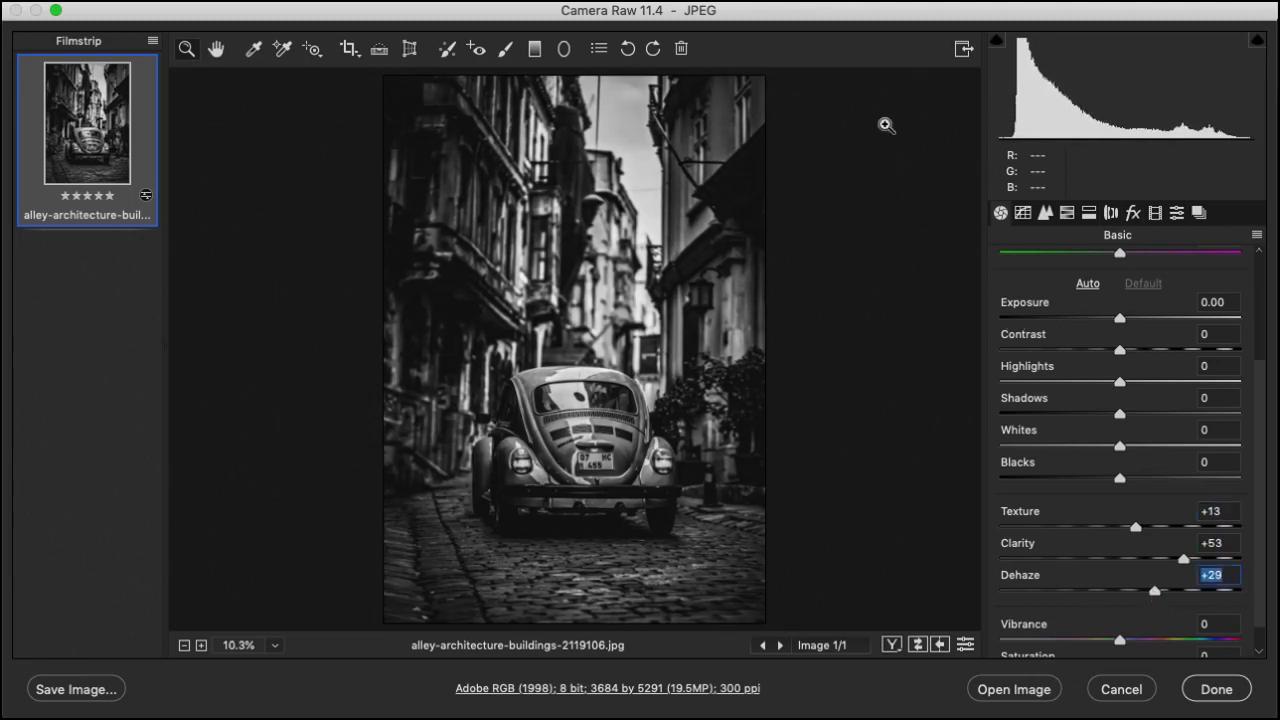
Set up a new Radial Filter with Exposure -0.50 and its effect applied outside the ellipse.
{"action": "left_click", "coordinate": [564, 49]}
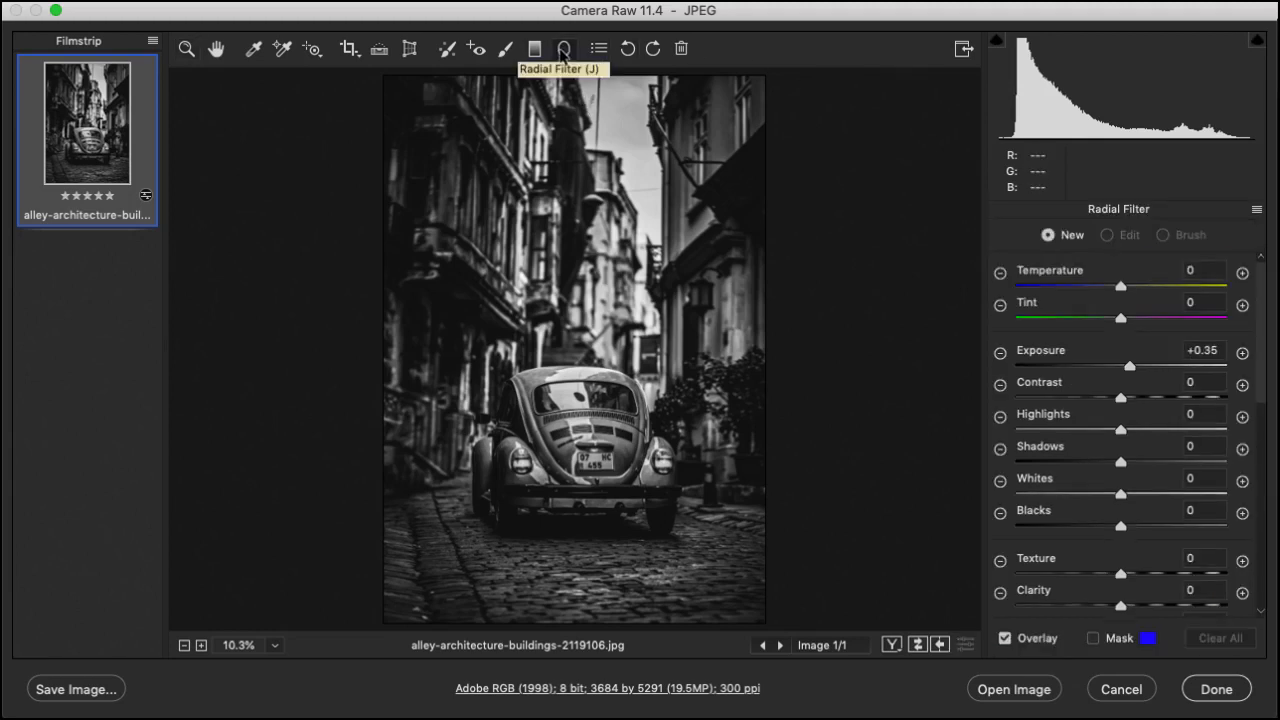
{"action": "left_click", "coordinate": [1000, 353]}
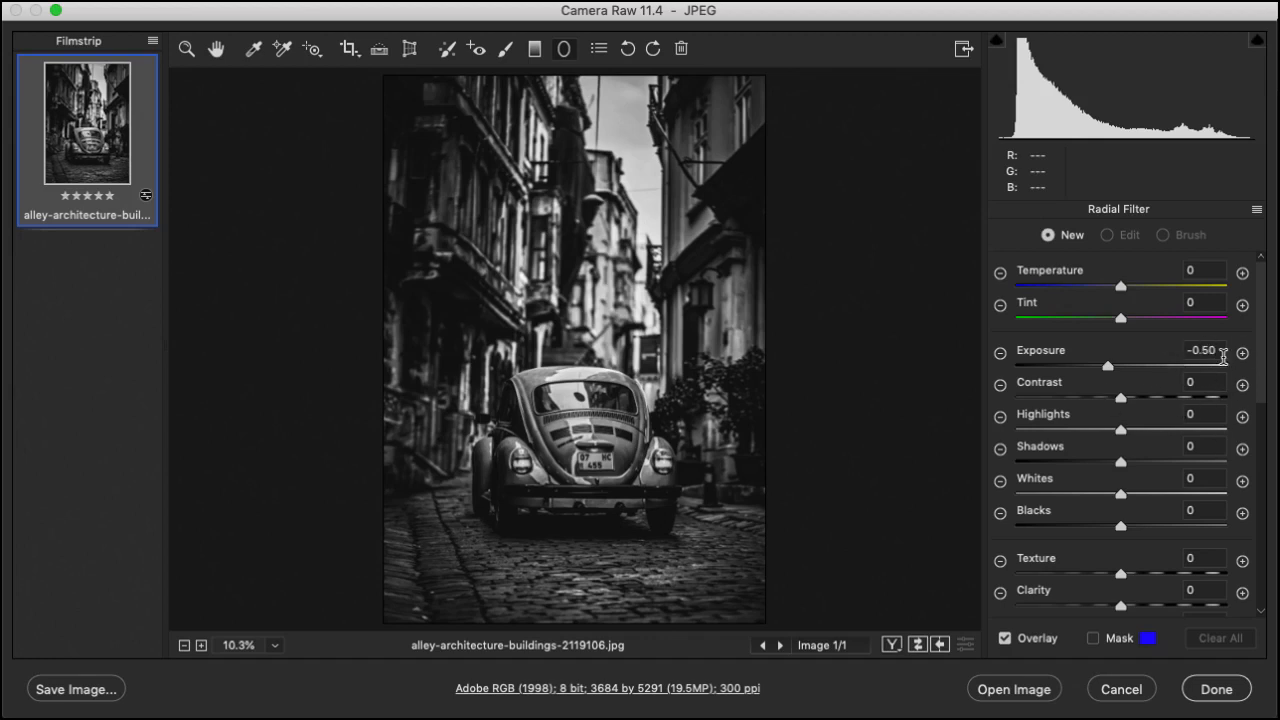
{"action": "scroll", "coordinate": [1133, 482], "scroll_direction": "down", "scroll_amount": 3}
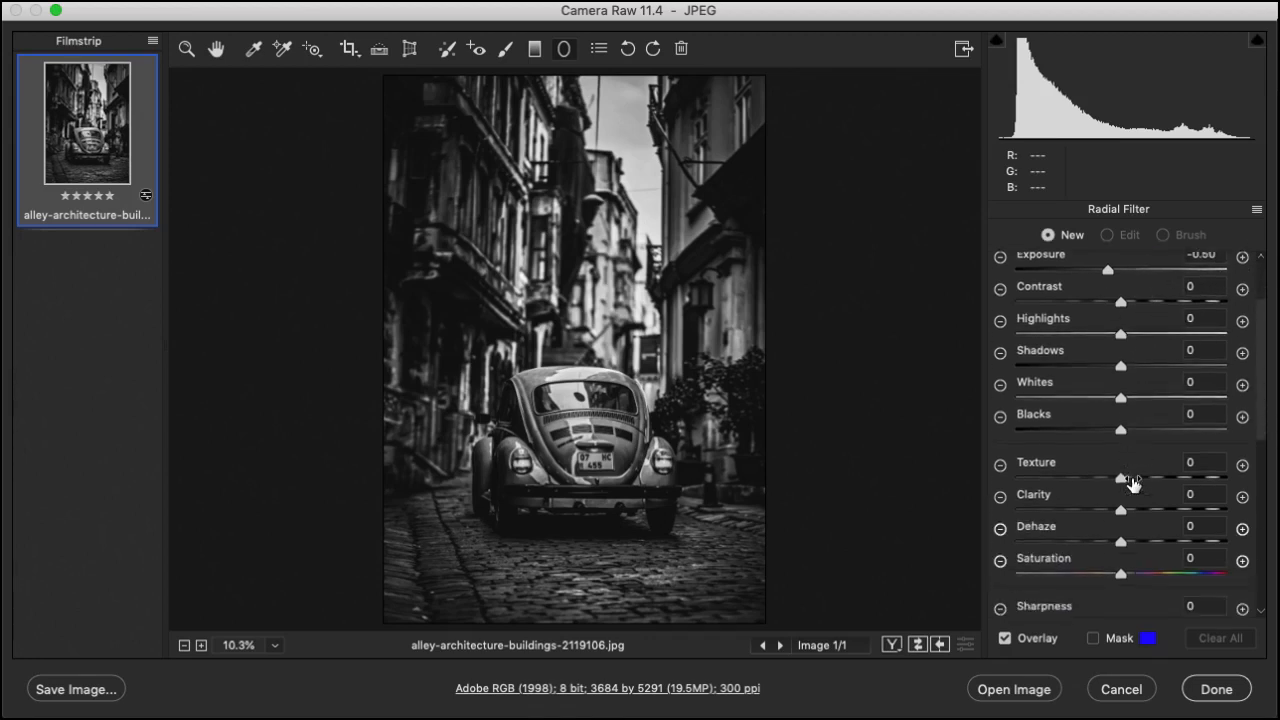
{"action": "scroll", "coordinate": [1133, 482], "scroll_direction": "down", "scroll_amount": 9}
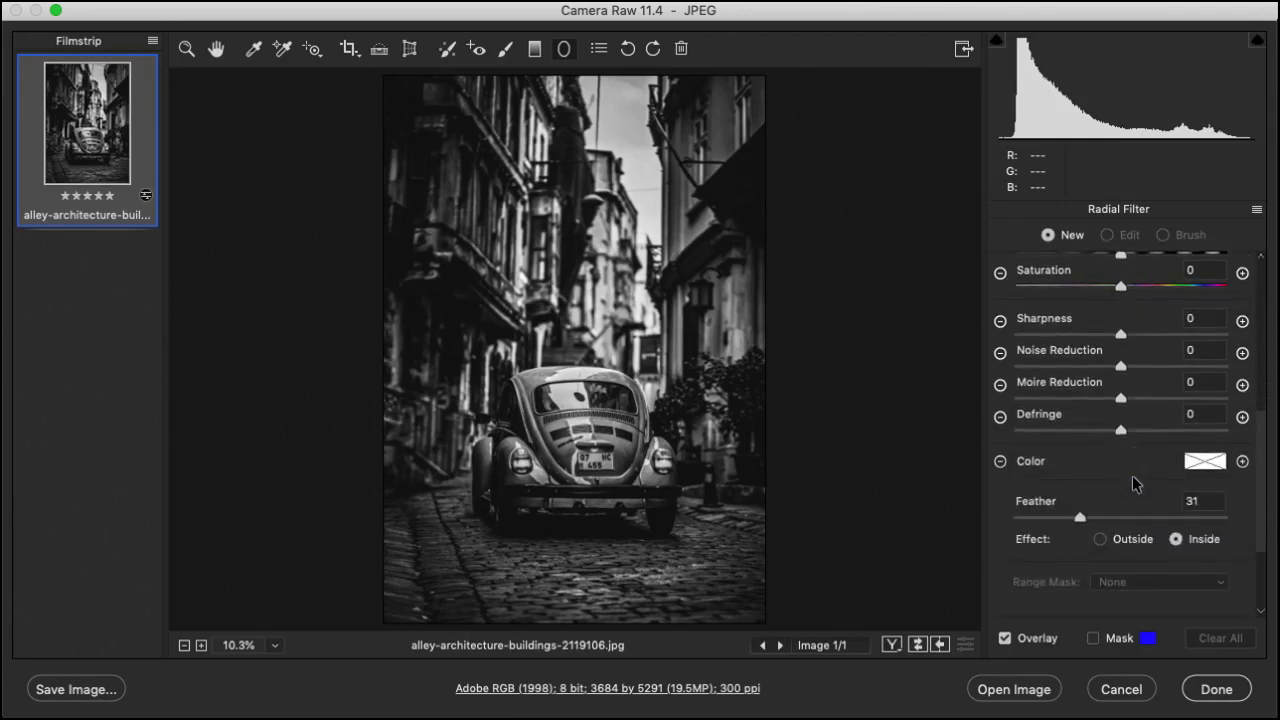
{"action": "scroll", "coordinate": [1133, 484], "scroll_direction": "down", "scroll_amount": 1}
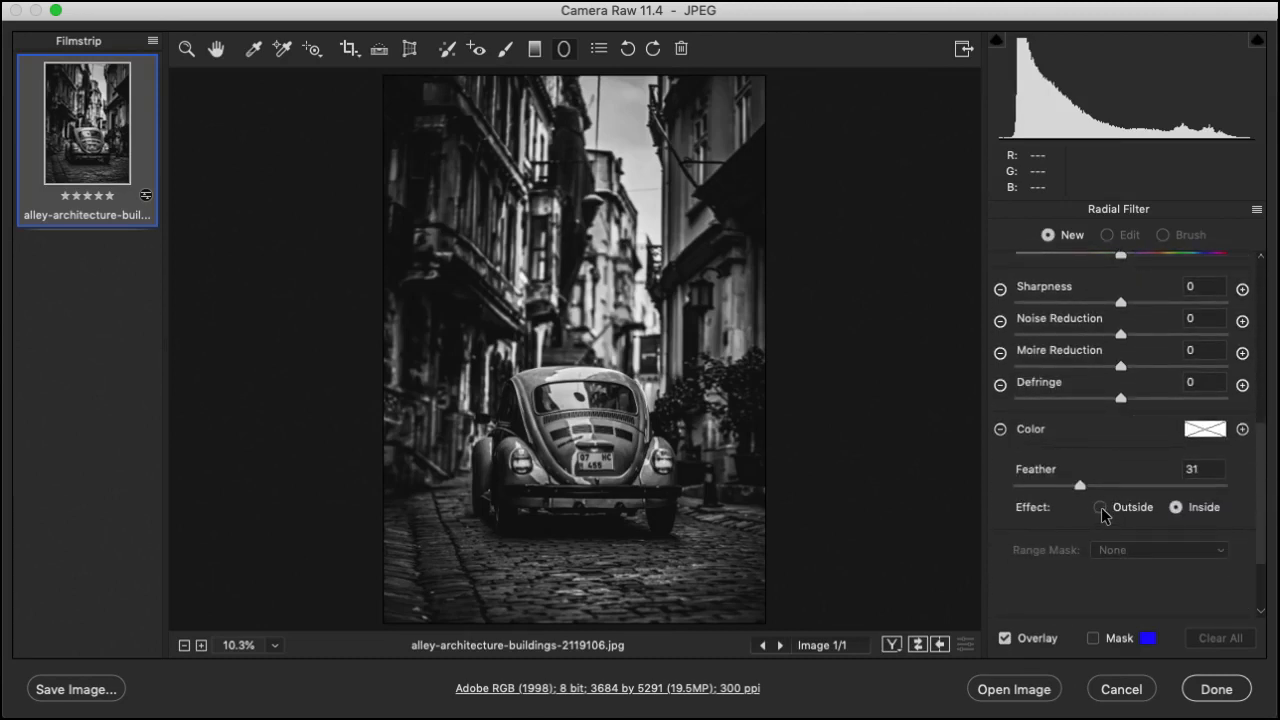
{"action": "left_click", "coordinate": [1101, 508]}
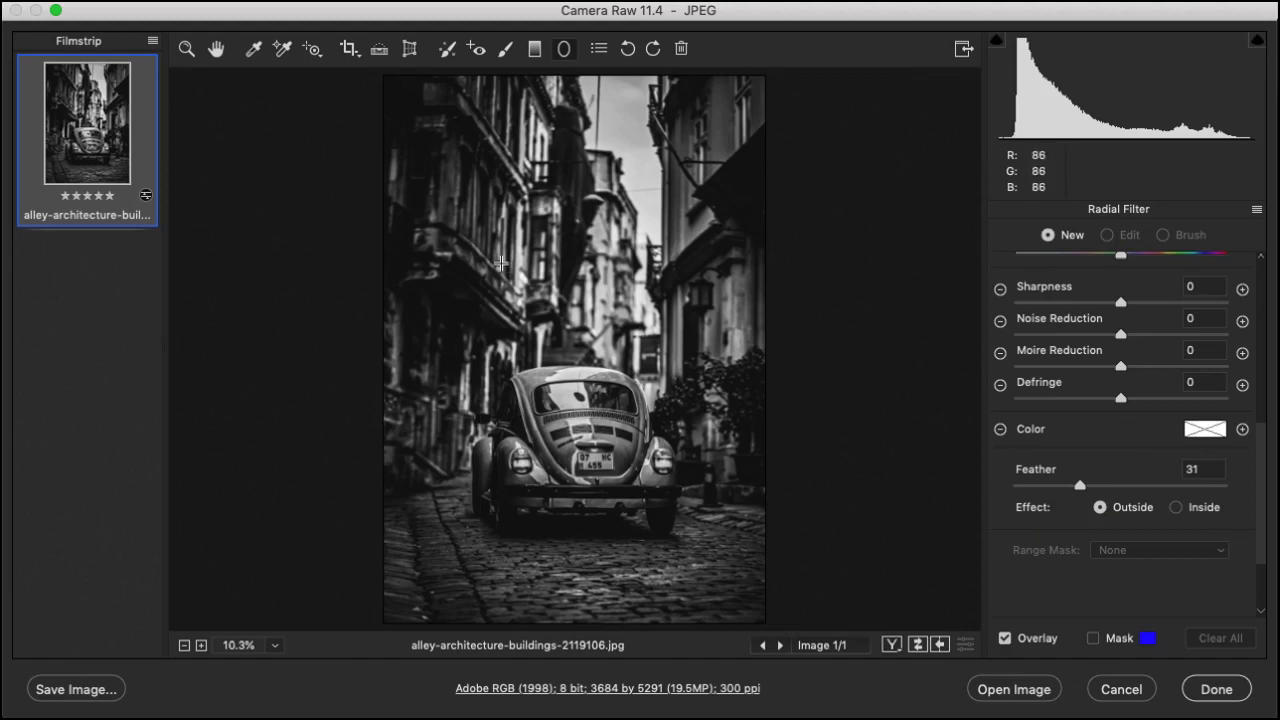
Draw a radial filter ellipse, centre it on the car and flatten it so it surrounds the car and the cobblestones in front.
{"action": "mouse_move", "coordinate": [501, 263]}
{"action": "left_mouse_down"}
{"action": "mouse_move", "coordinate": [650, 490]}
{"action": "mouse_move", "coordinate": [636, 478]}
{"action": "left_mouse_up"}
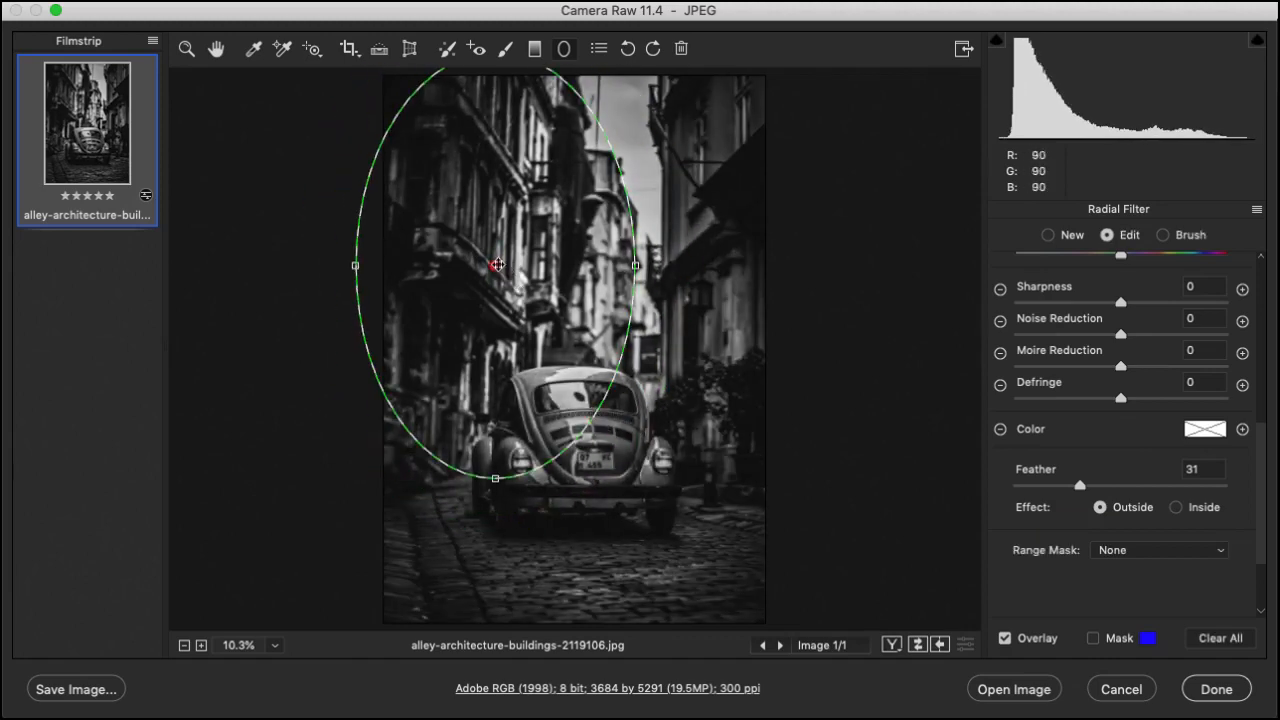
{"action": "left_click_drag", "start_coordinate": [497, 265], "coordinate": [578, 425]}
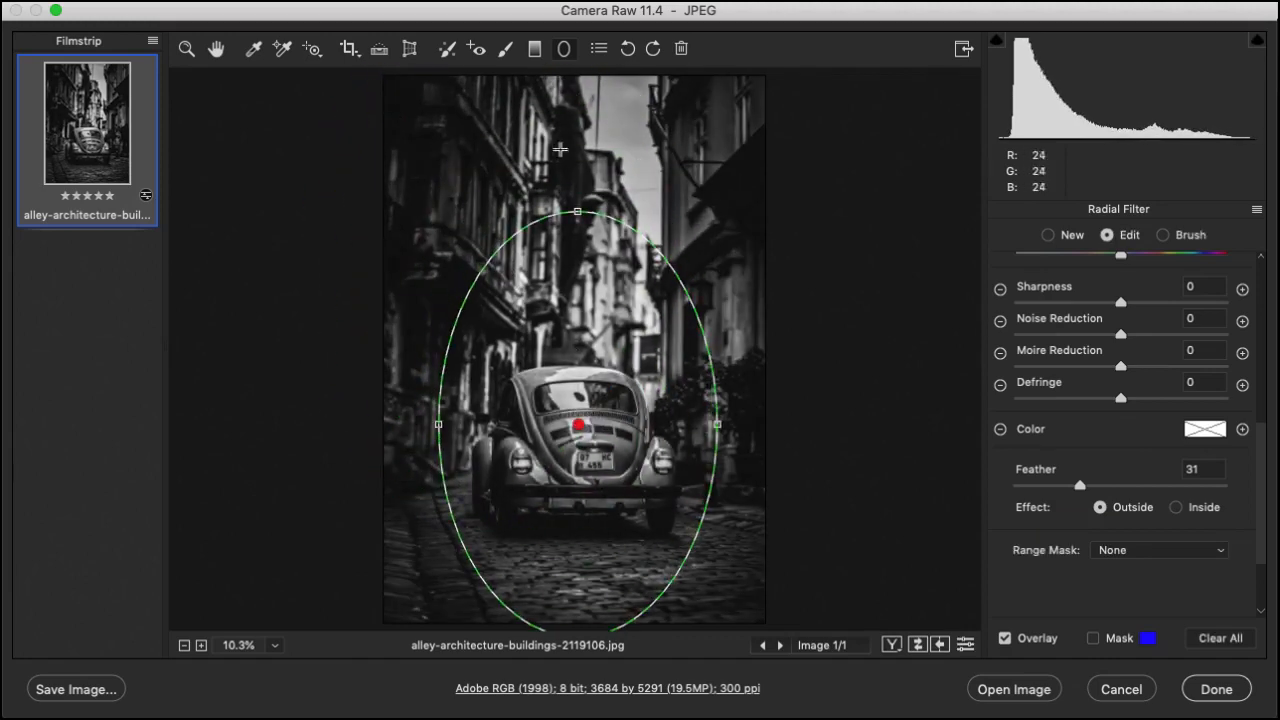
{"action": "left_click_drag", "start_coordinate": [577, 211], "coordinate": [577, 257]}
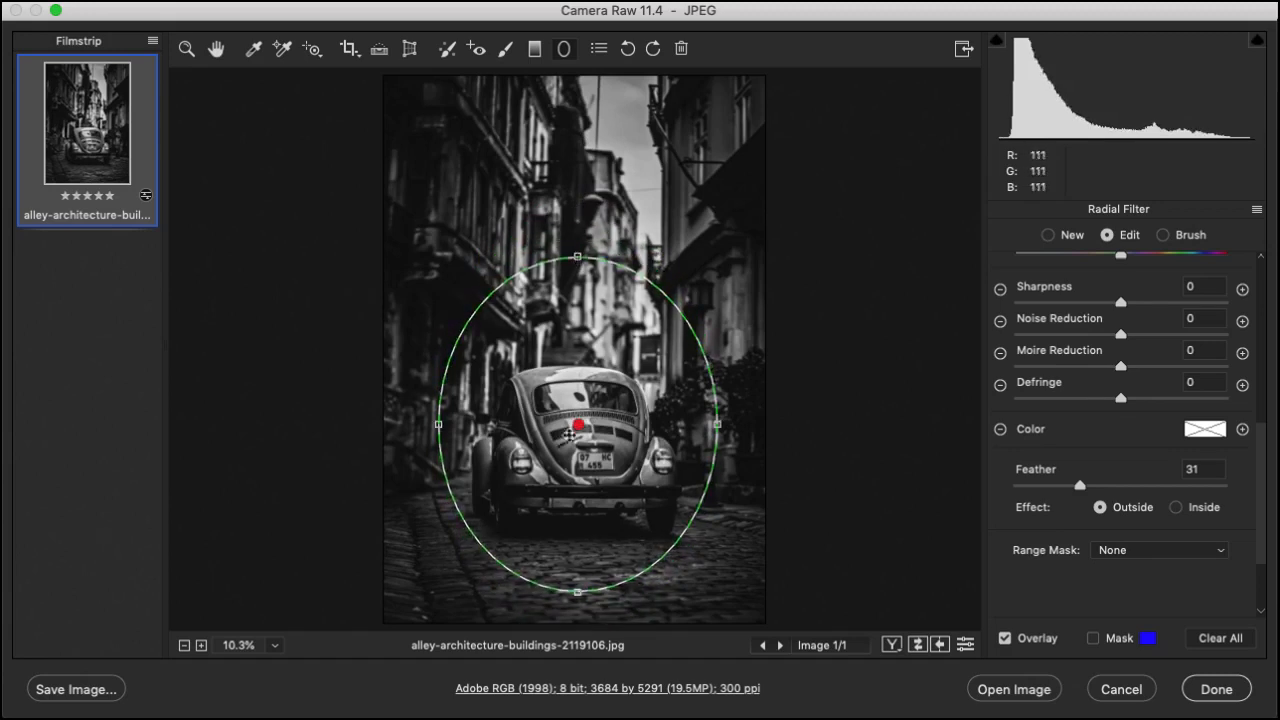
{"action": "left_click_drag", "start_coordinate": [570, 434], "coordinate": [571, 452]}
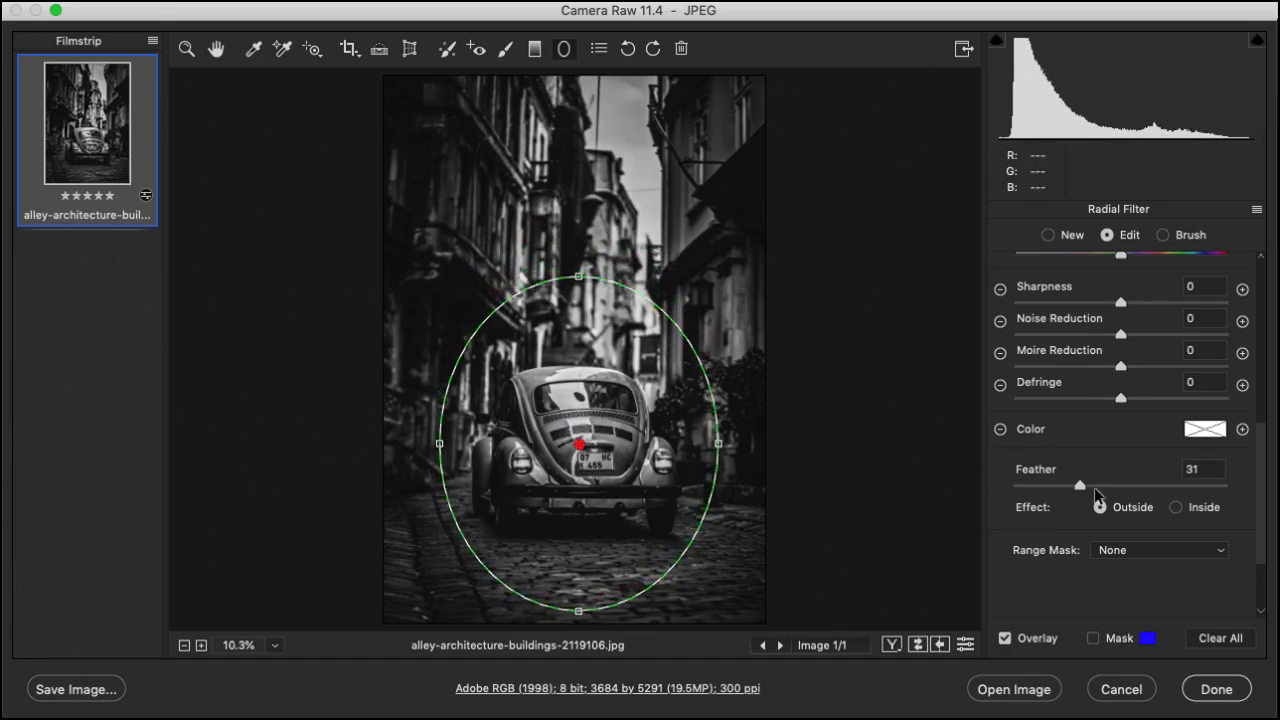
Set the radial filter's Feather to 56, Highlights to -30 and Exposure to -0.05.
{"action": "scroll", "coordinate": [1095, 486], "scroll_direction": "up", "scroll_amount": 8}
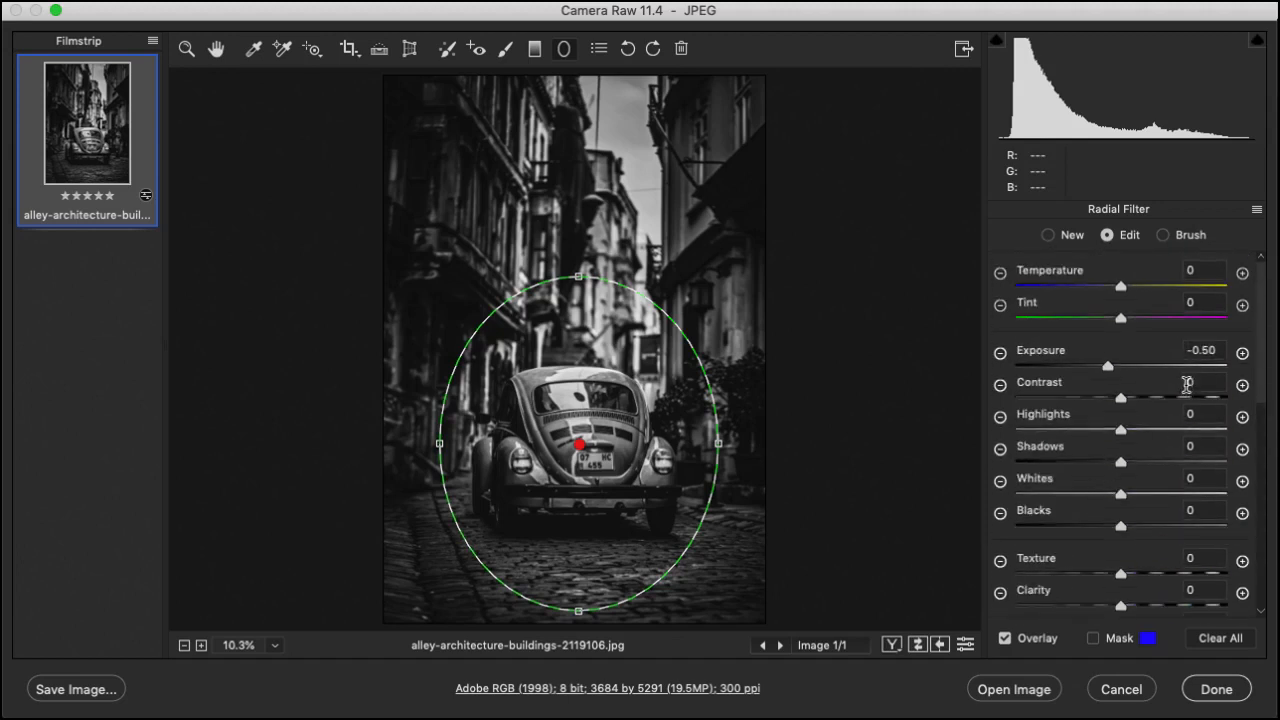
{"action": "scroll", "coordinate": [1186, 385], "scroll_direction": "down", "scroll_amount": 8}
{"action": "left_click_drag", "start_coordinate": [1082, 373], "coordinate": [1118, 376]}
{"action": "scroll", "coordinate": [1097, 356], "scroll_direction": "up", "scroll_amount": 8}
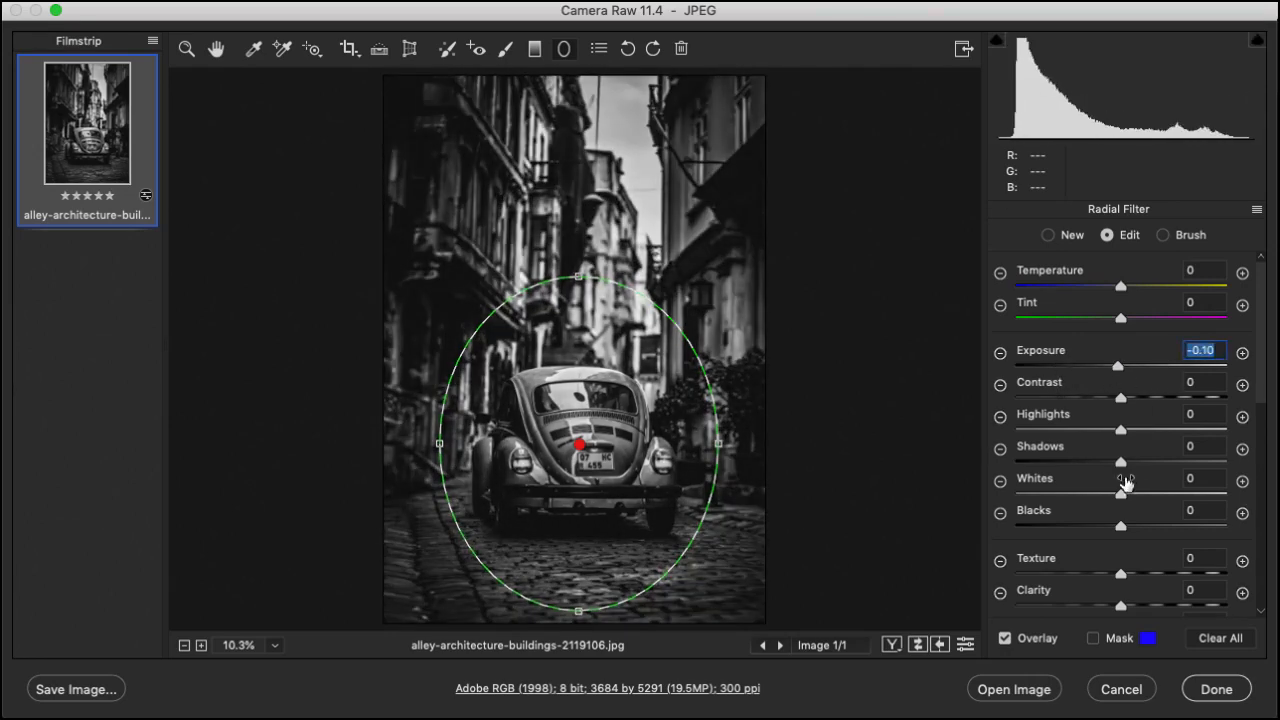
{"action": "left_click_drag", "start_coordinate": [1121, 432], "coordinate": [1089, 431]}
{"action": "left_click_drag", "start_coordinate": [1119, 368], "coordinate": [1120, 368]}
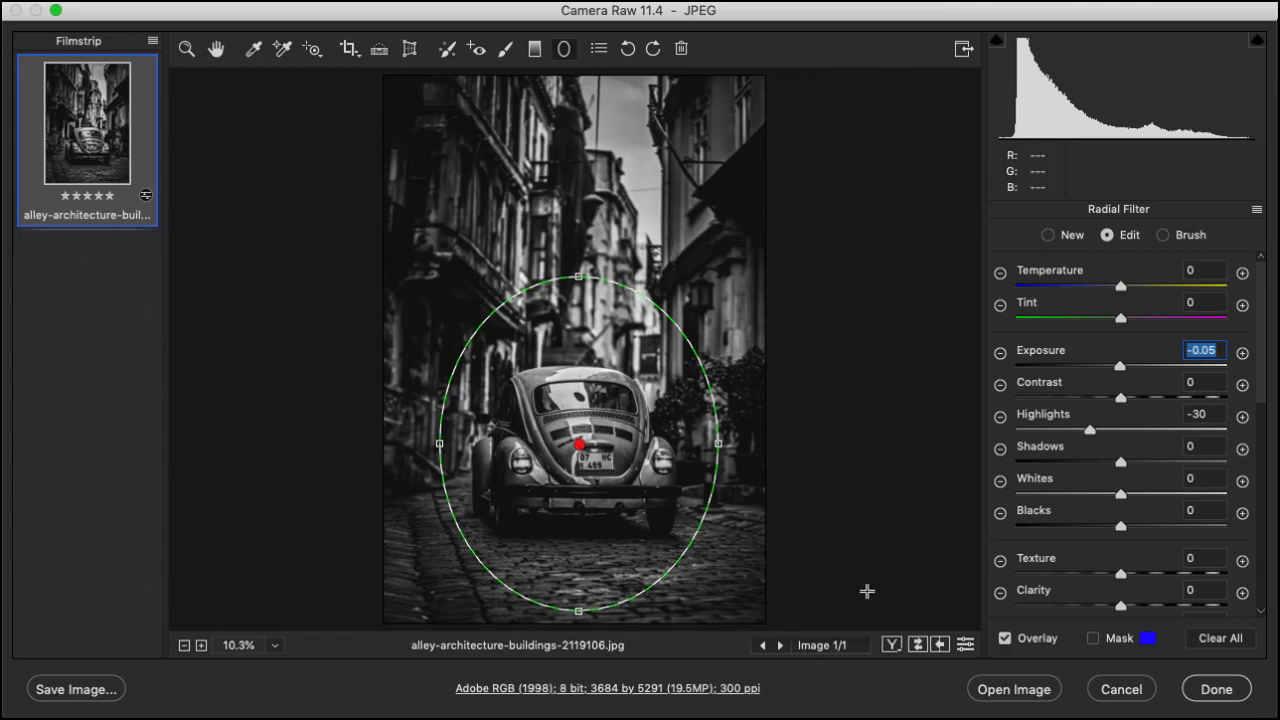
{"action": "scroll", "coordinate": [1198, 485], "scroll_direction": "down", "scroll_amount": 5}
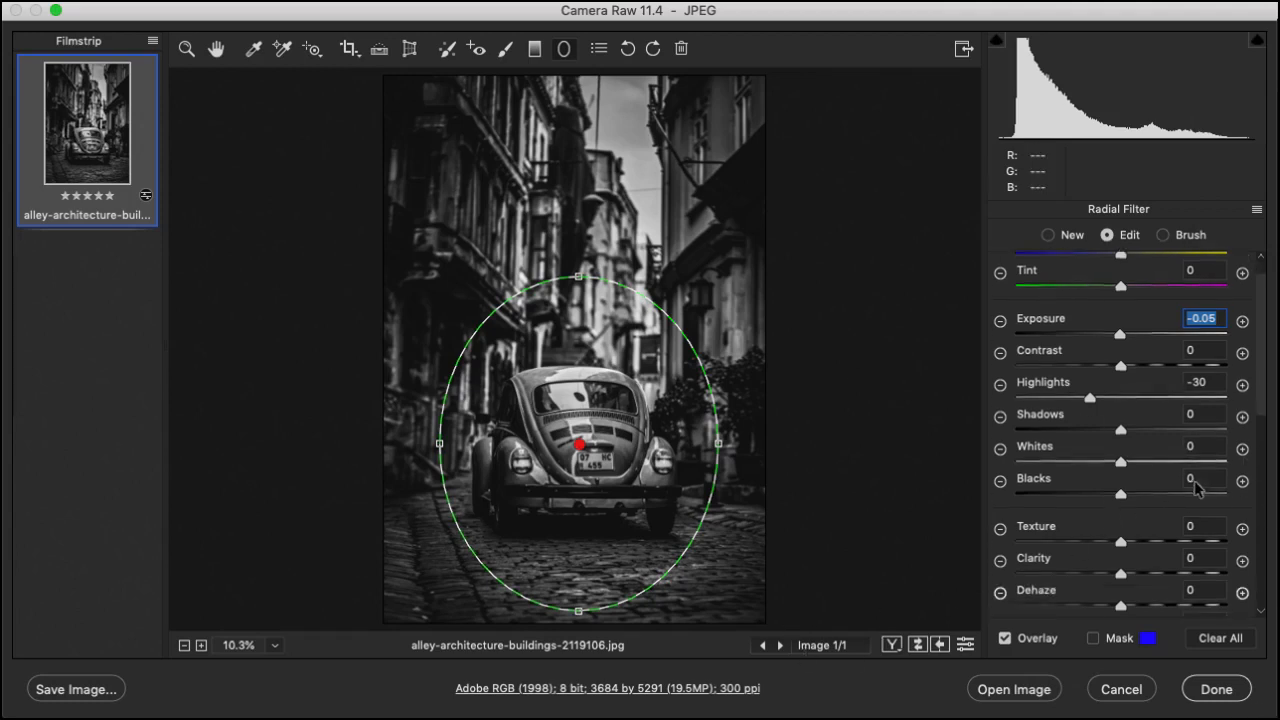
{"action": "scroll", "coordinate": [1198, 488], "scroll_direction": "down", "scroll_amount": 5}
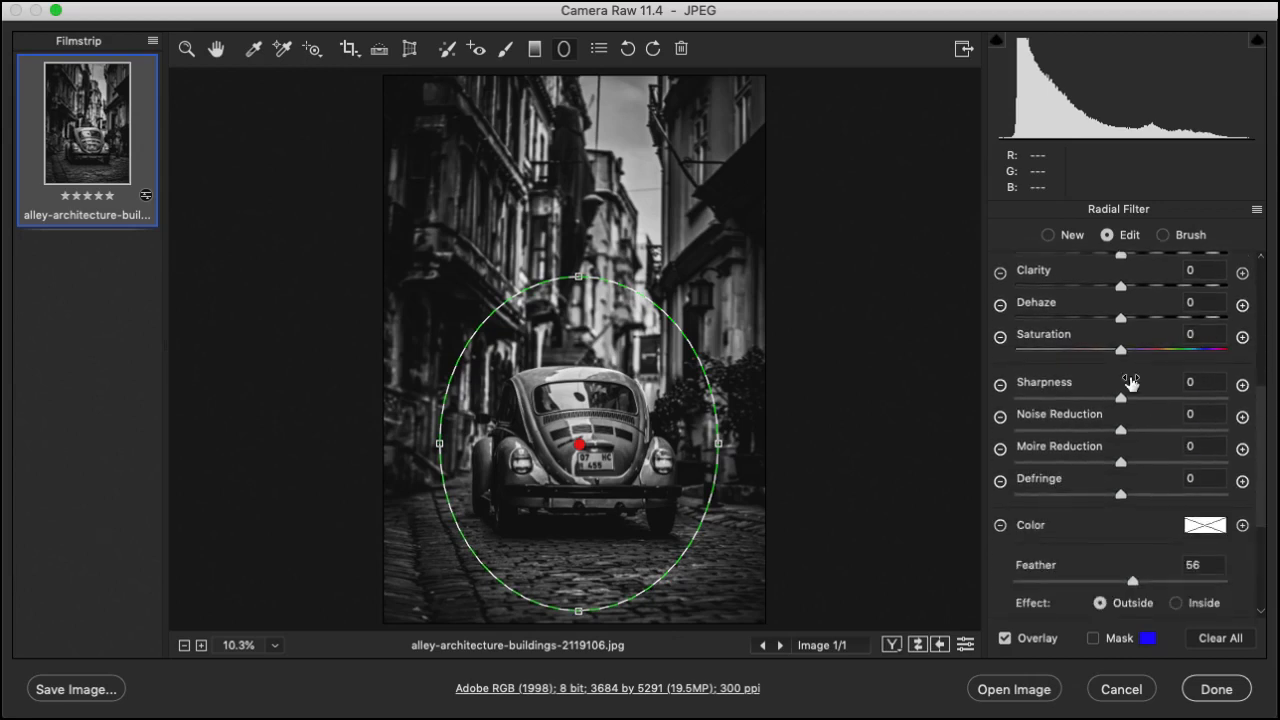
{"action": "scroll", "coordinate": [1135, 406], "scroll_direction": "down", "scroll_amount": 3}
{"action": "scroll", "coordinate": [1140, 428], "scroll_direction": "up", "scroll_amount": 10}
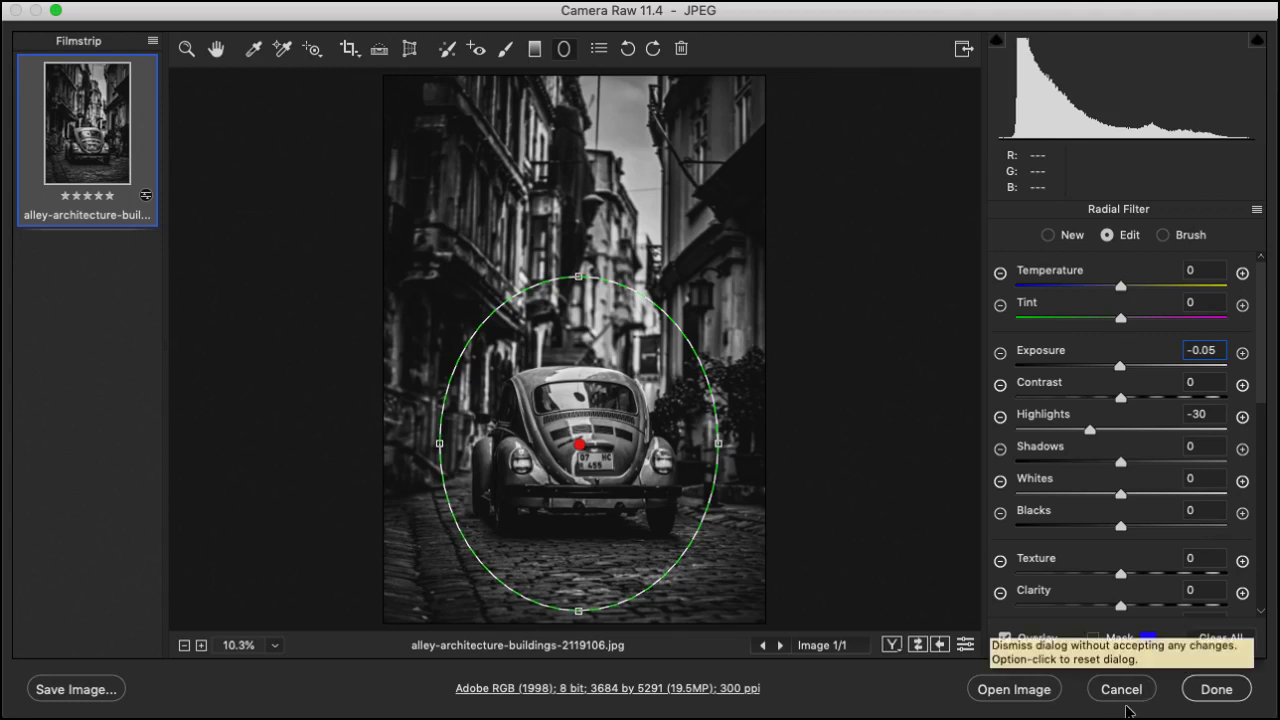
Cancel the Camera Raw edits, and open the green-jacket portrait and the tree-tunnel road photo from Bridge in Photoshop.
{"action": "left_click", "coordinate": [1138, 699]}
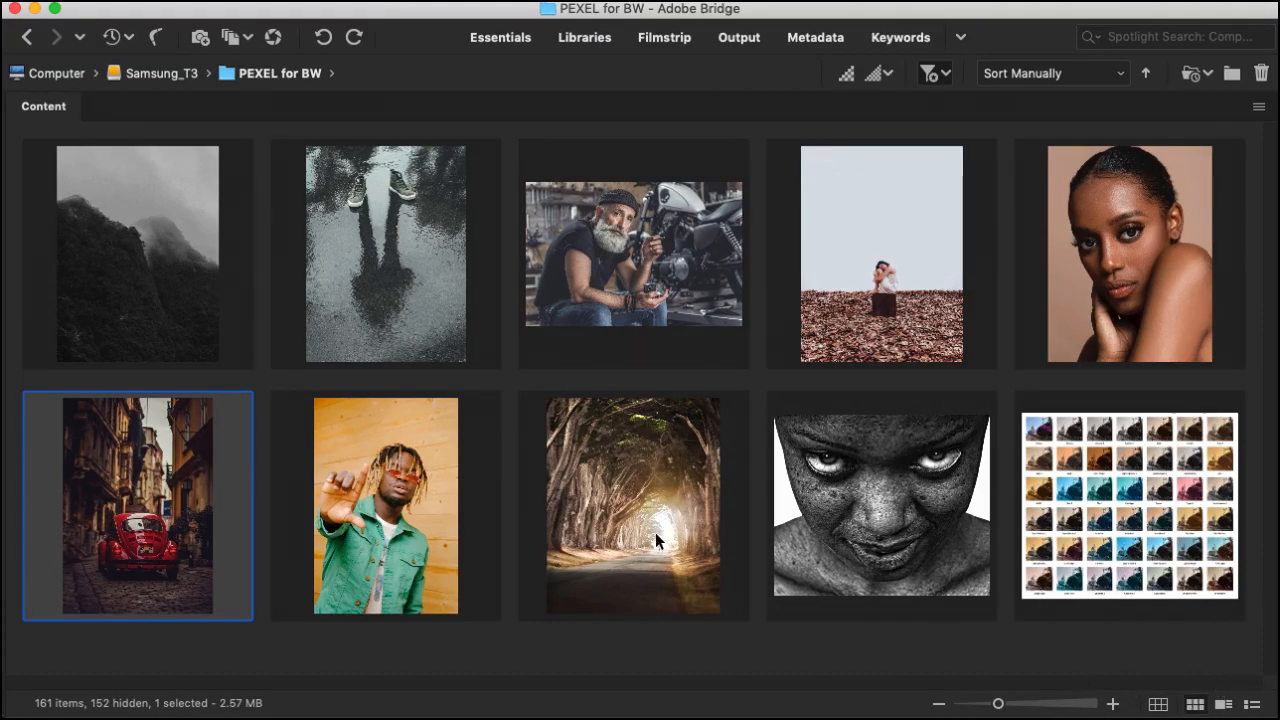
{"action": "left_click", "coordinate": [367, 543]}
{"action": "double_click", "coordinate": [370, 540]}
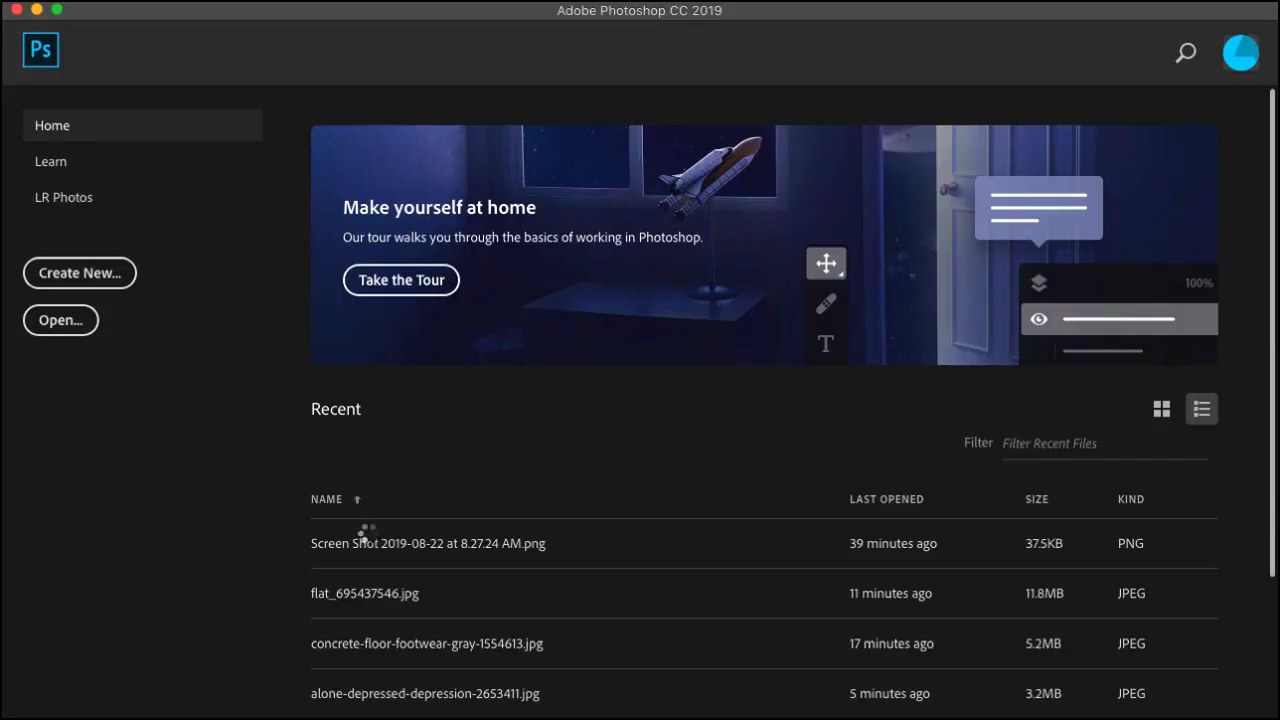
{"action": "double_click", "coordinate": [660, 458]}
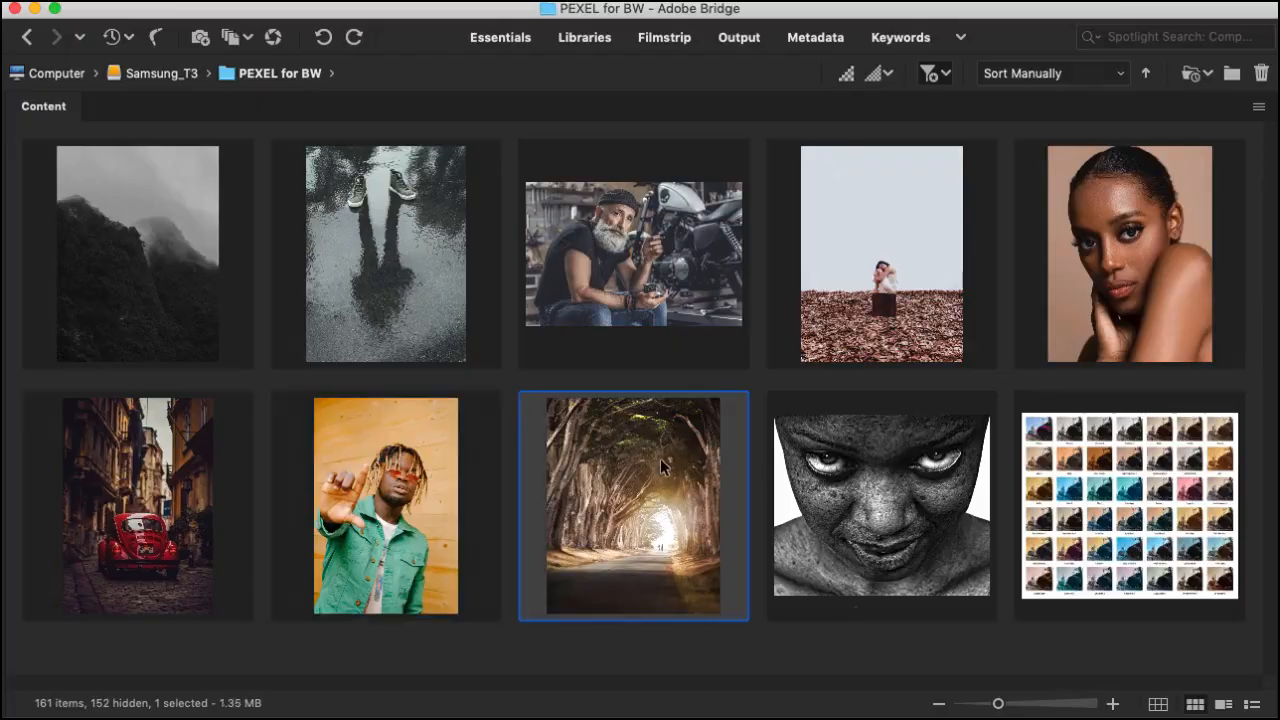
Add a Black & White adjustment layer with the Default preset to the green-jacket portrait.
{"action": "left_click", "coordinate": [148, 70]}
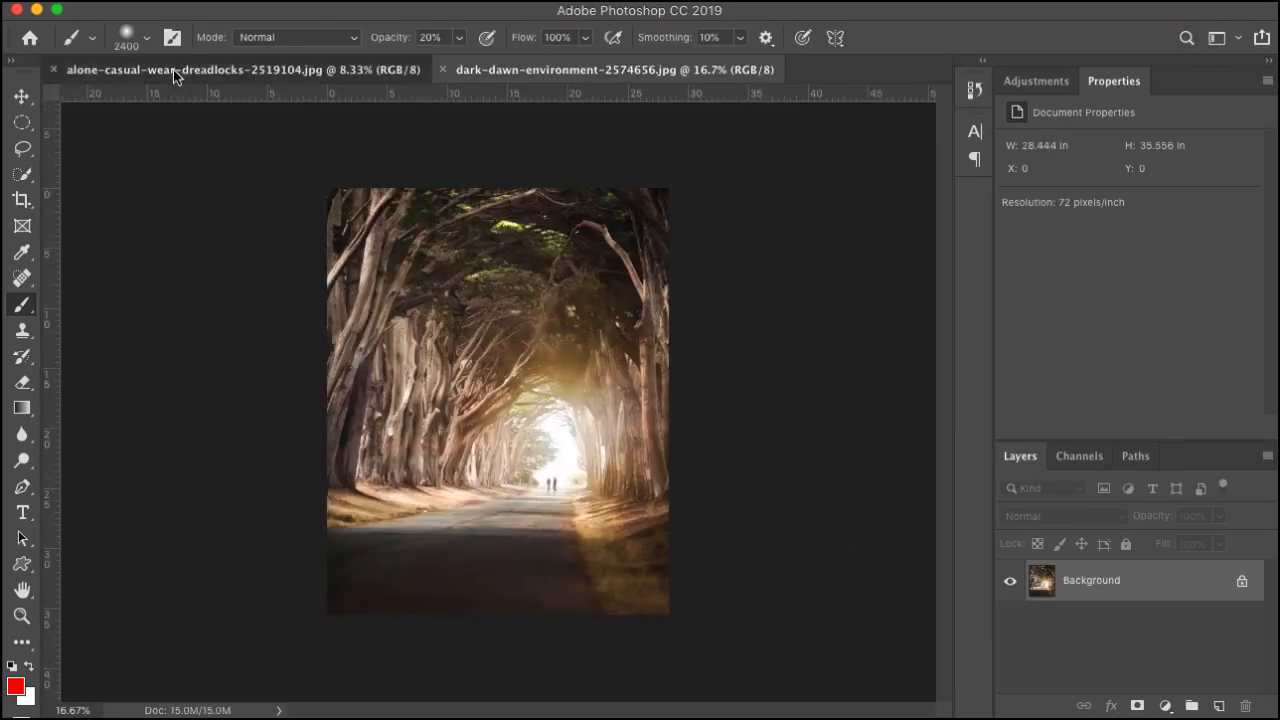
{"action": "left_click", "coordinate": [1053, 87]}
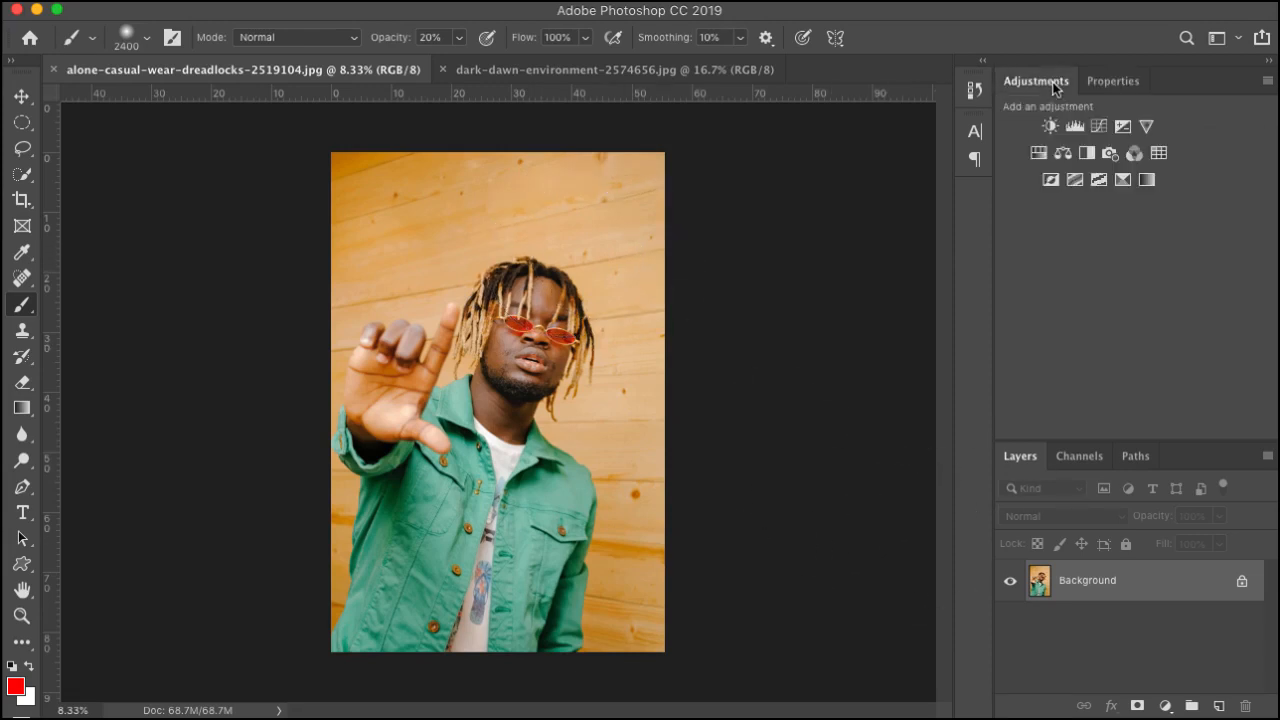
{"action": "left_click", "coordinate": [1088, 155]}
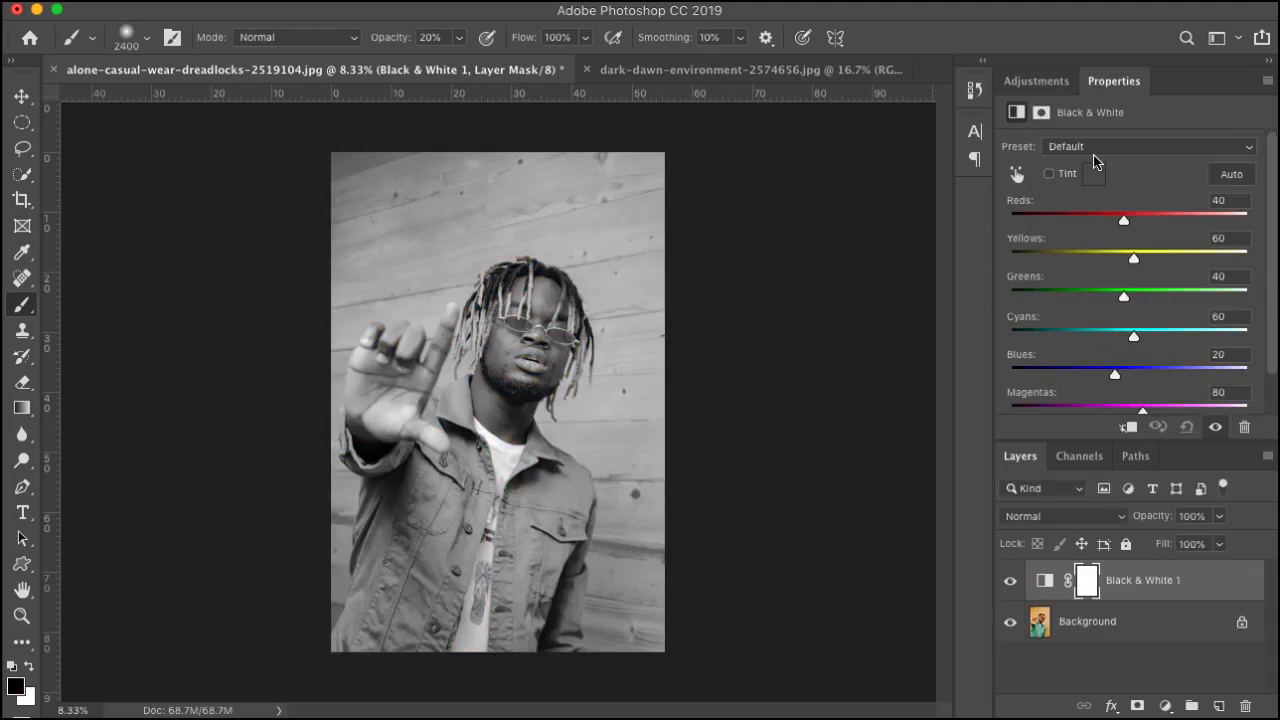
Add a Hue/Saturation adjustment layer with Colorize enabled, Hue 35 and Saturation 16 for a sepia tone.
{"action": "left_click", "coordinate": [1040, 83]}
{"action": "left_click", "coordinate": [1038, 155]}
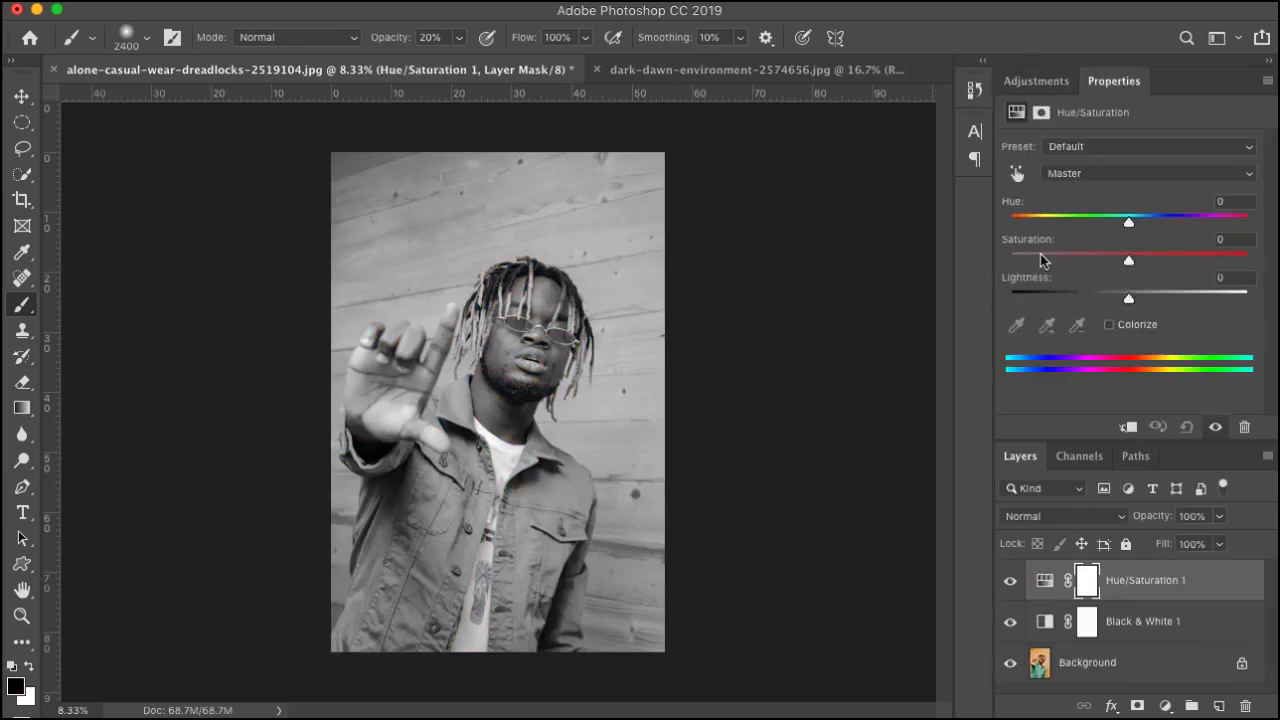
{"action": "left_click", "coordinate": [1109, 325]}
{"action": "left_click_drag", "start_coordinate": [1010, 219], "coordinate": [1030, 221]}
{"action": "mouse_move", "coordinate": [1069, 260]}
{"action": "left_mouse_down"}
{"action": "mouse_move", "coordinate": [1043, 262]}
{"action": "mouse_move", "coordinate": [1055, 261]}
{"action": "mouse_move", "coordinate": [1034, 222]}
{"action": "mouse_move", "coordinate": [1049, 262]}
{"action": "left_mouse_up"}
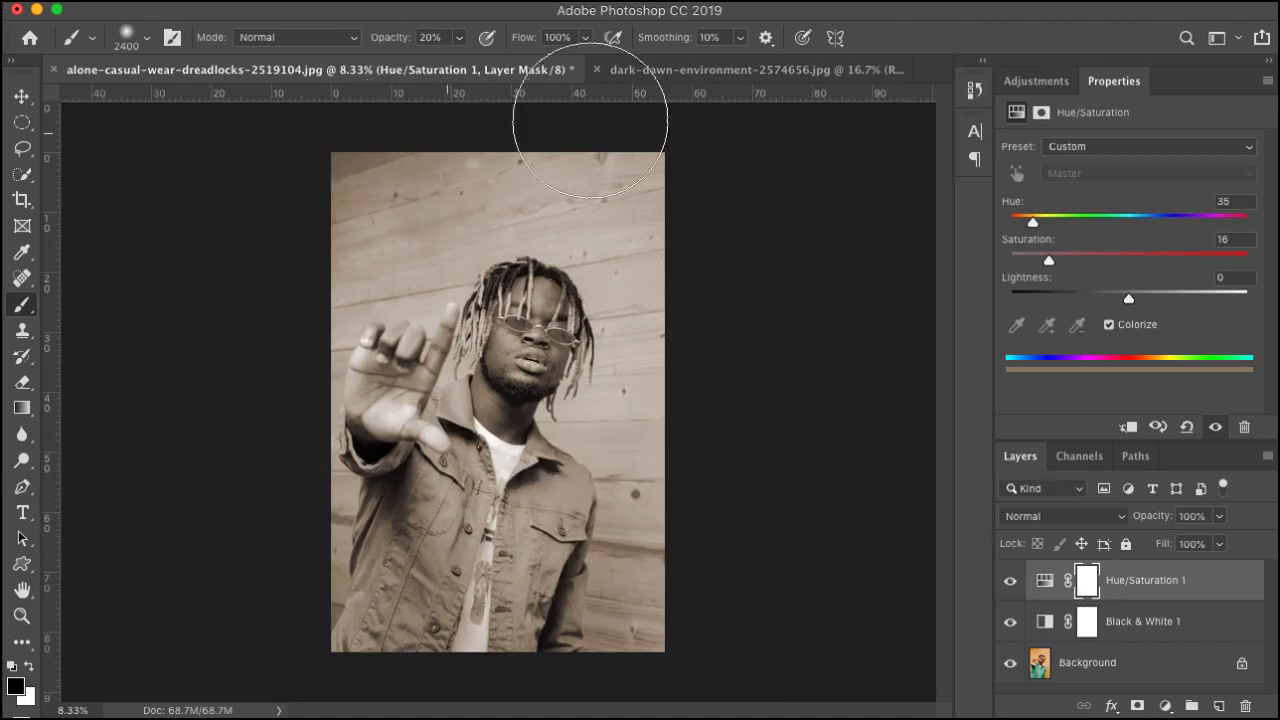
Group the portrait's Hue/Saturation and Black & White adjustment layers.
{"action": "left_click", "coordinate": [700, 77]}
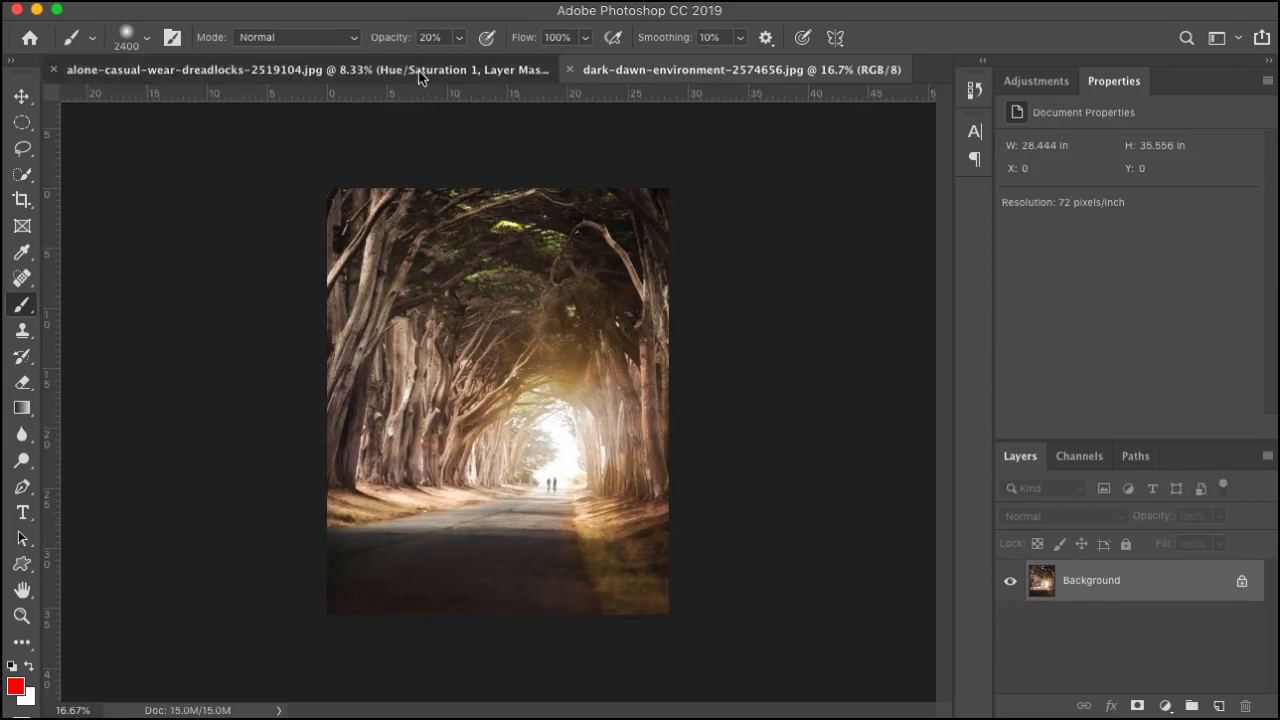
{"action": "left_click", "coordinate": [513, 69]}
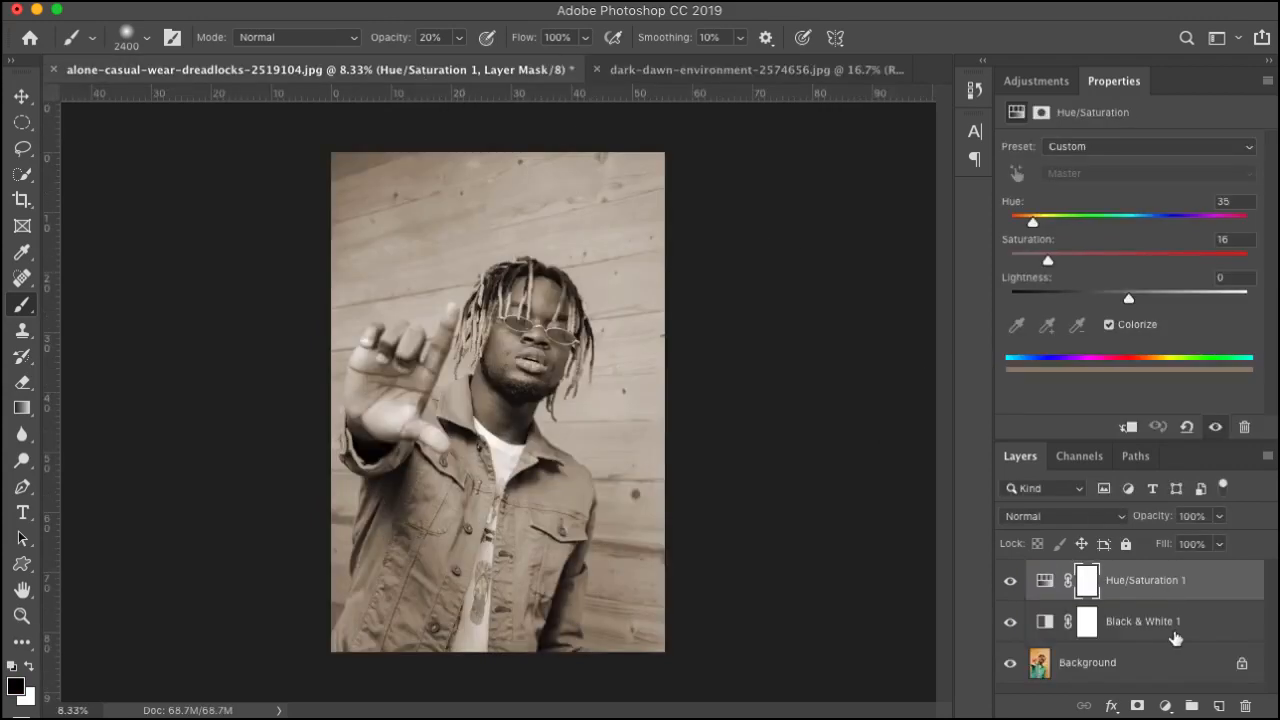
{"action": "left_click", "coordinate": [1175, 636], "text": "shift"}
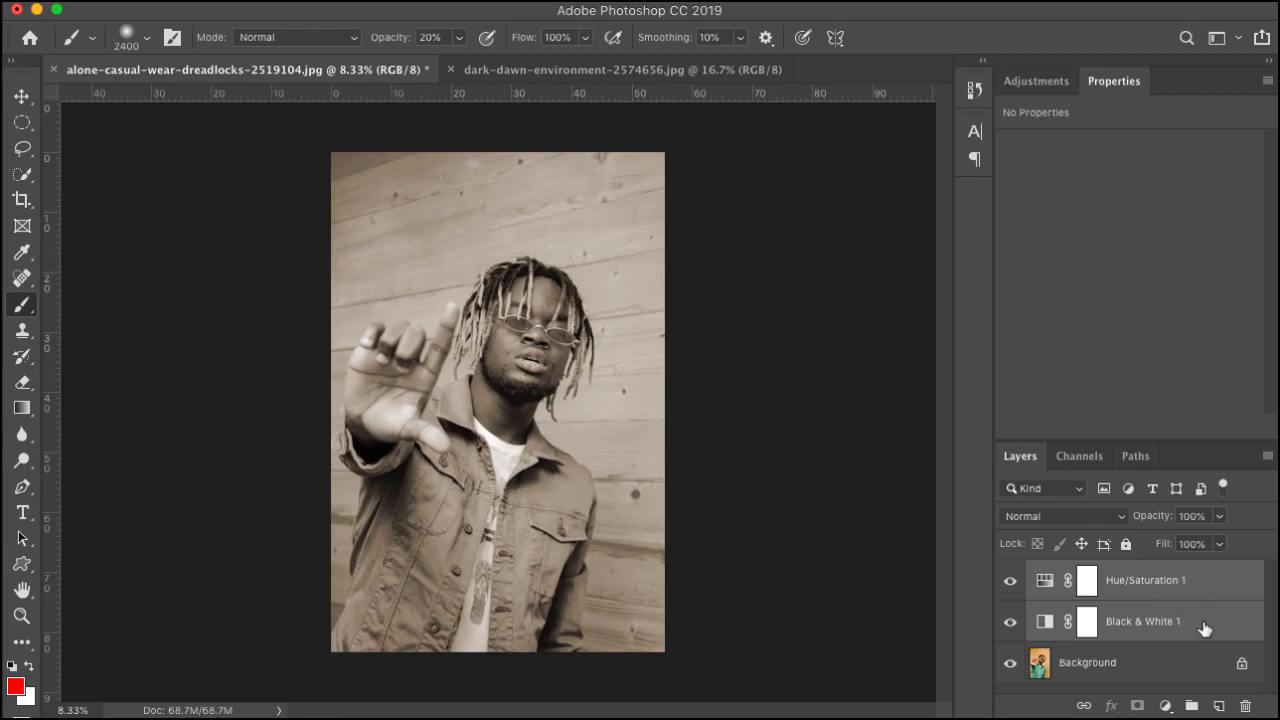
{"action": "key", "text": "ctrl+g"}
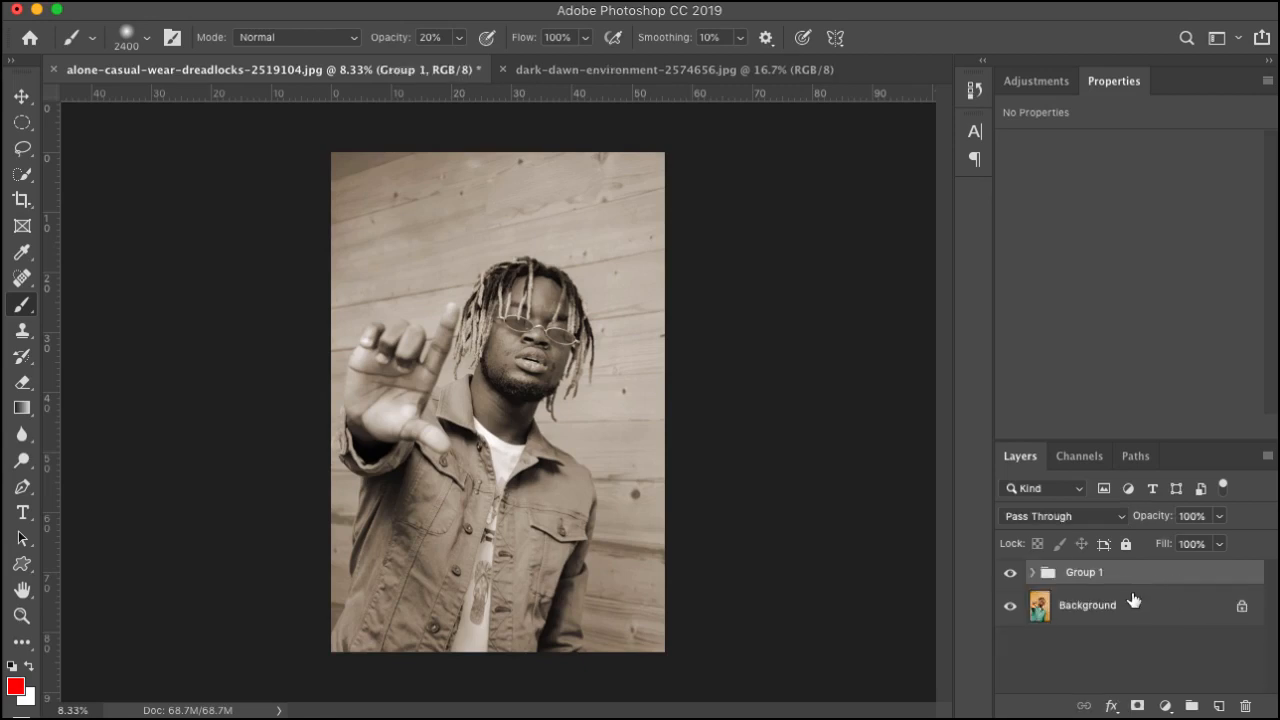
{"action": "key", "text": "ctrl+g"}
{"action": "double_click", "coordinate": [1085, 572]}
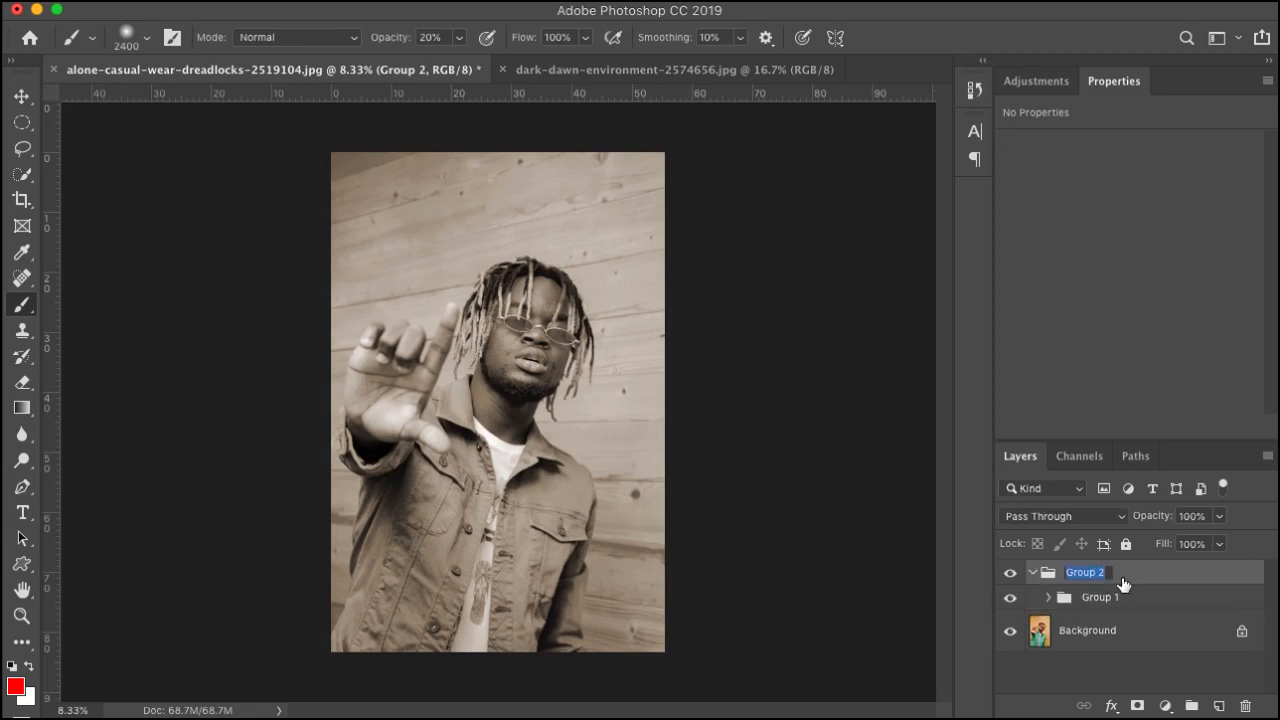
{"action": "key", "text": "ctrl+z"}
Rename the portrait's adjustment layer group as BW&Sepia and keep it selected.
{"action": "double_click", "coordinate": [1087, 572]}
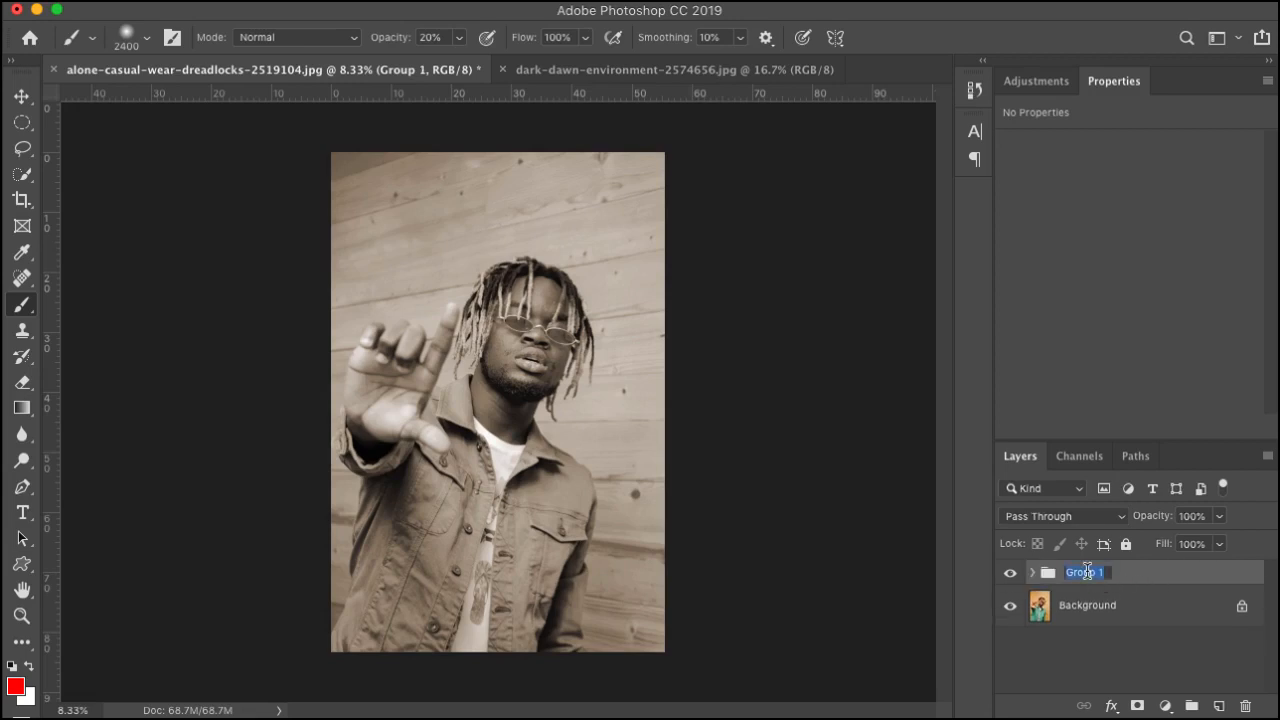
{"action": "type", "text": "BW&Sepia"}
{"action": "left_click", "coordinate": [1162, 612]}
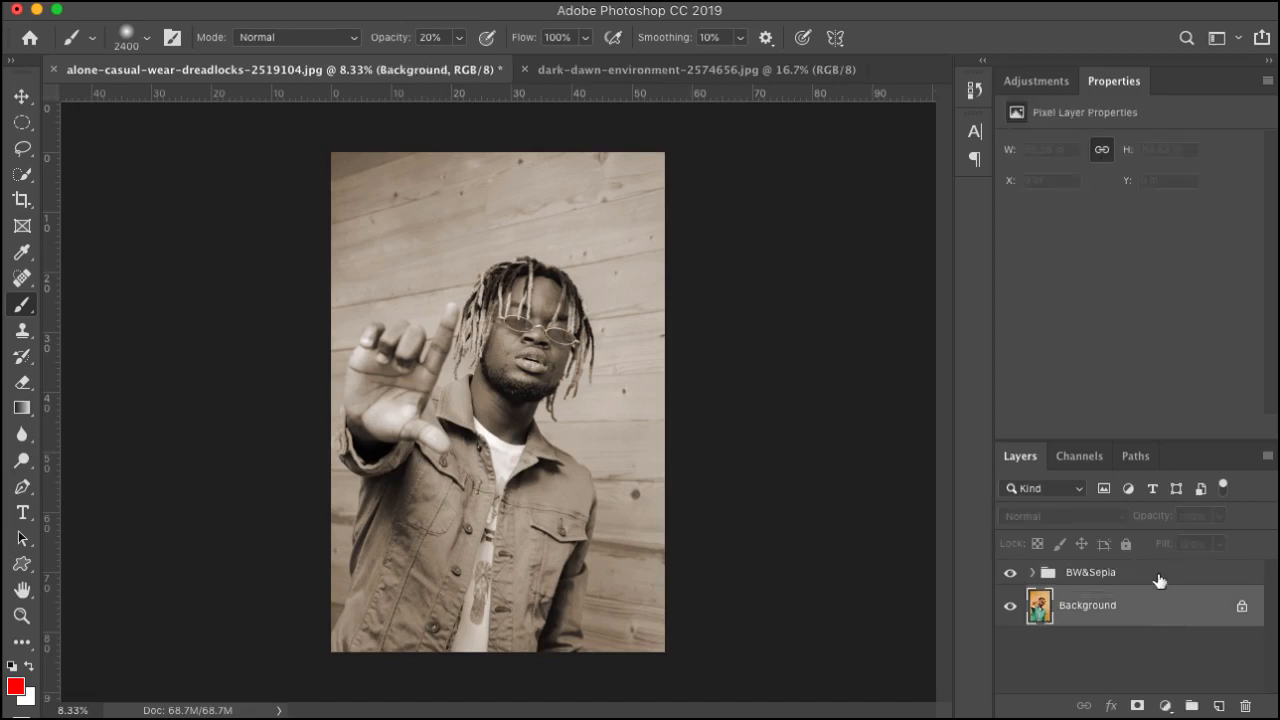
{"action": "left_click", "coordinate": [1160, 579]}
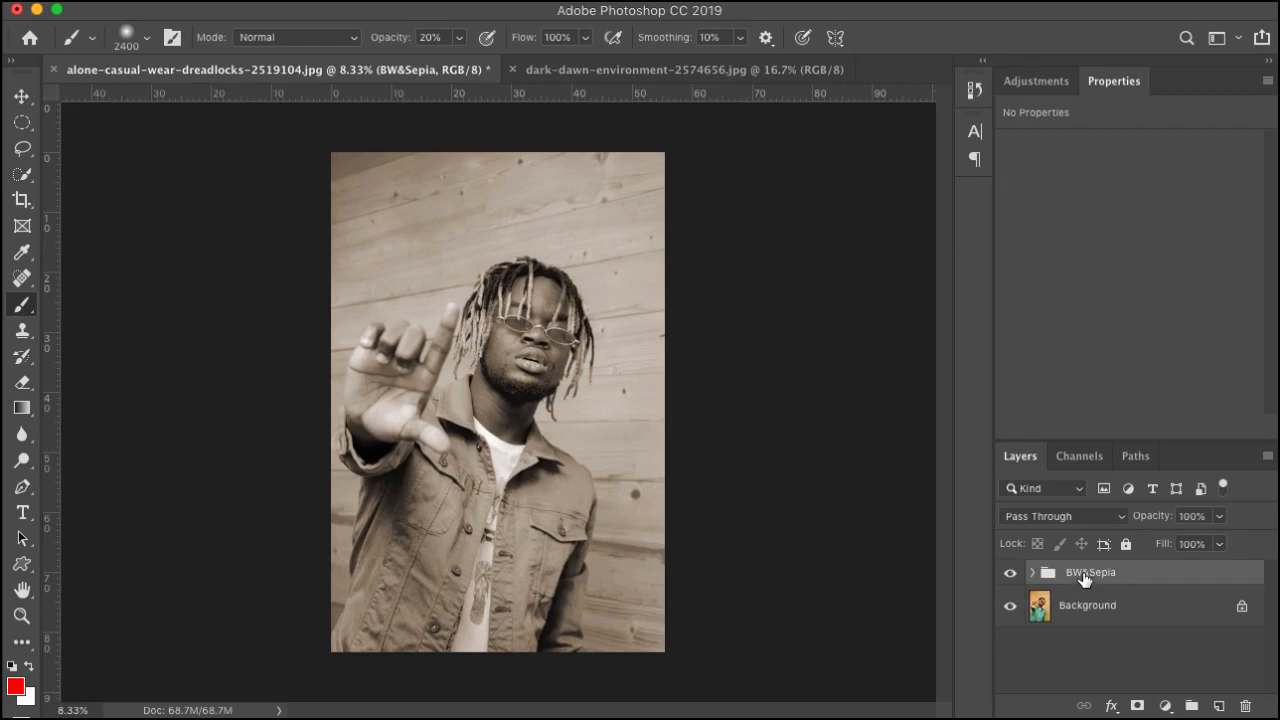
Copy the BW&Sepia group onto the tree-tunnel road photo and compare it with the green-jacket portrait.
{"action": "left_click_drag", "start_coordinate": [1084, 579], "coordinate": [484, 369]}
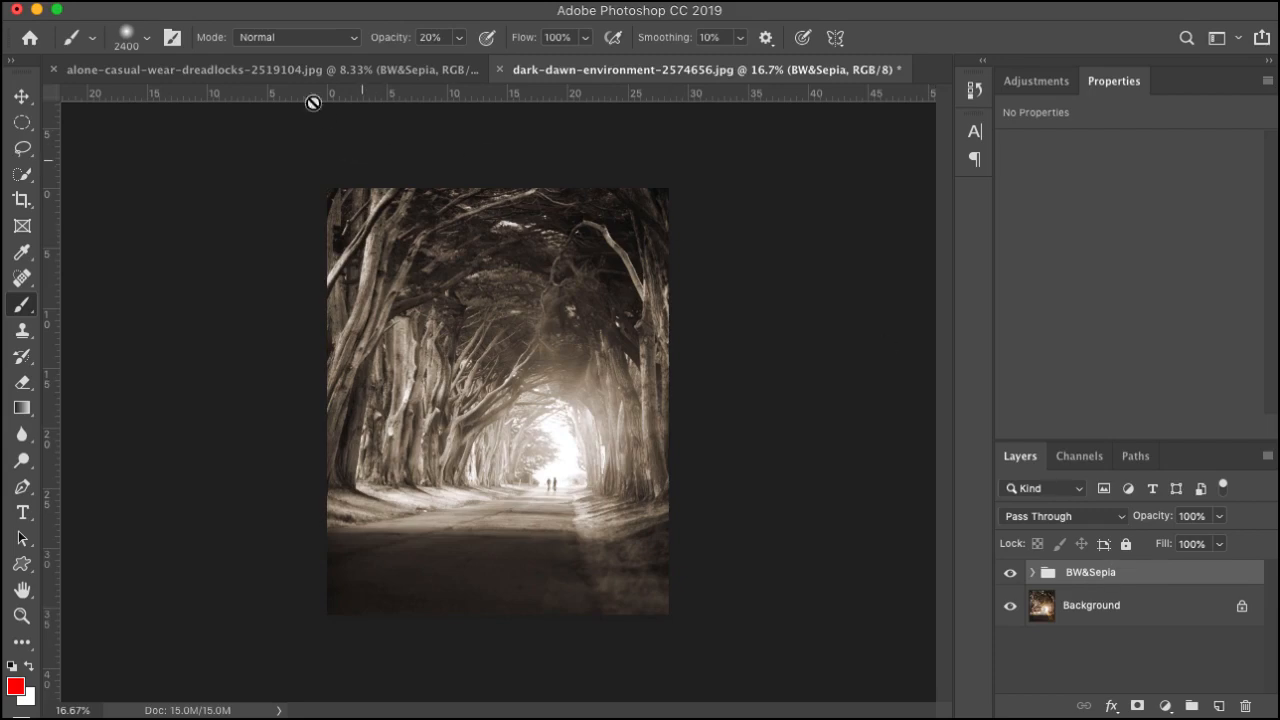
{"action": "left_click", "coordinate": [323, 70]}
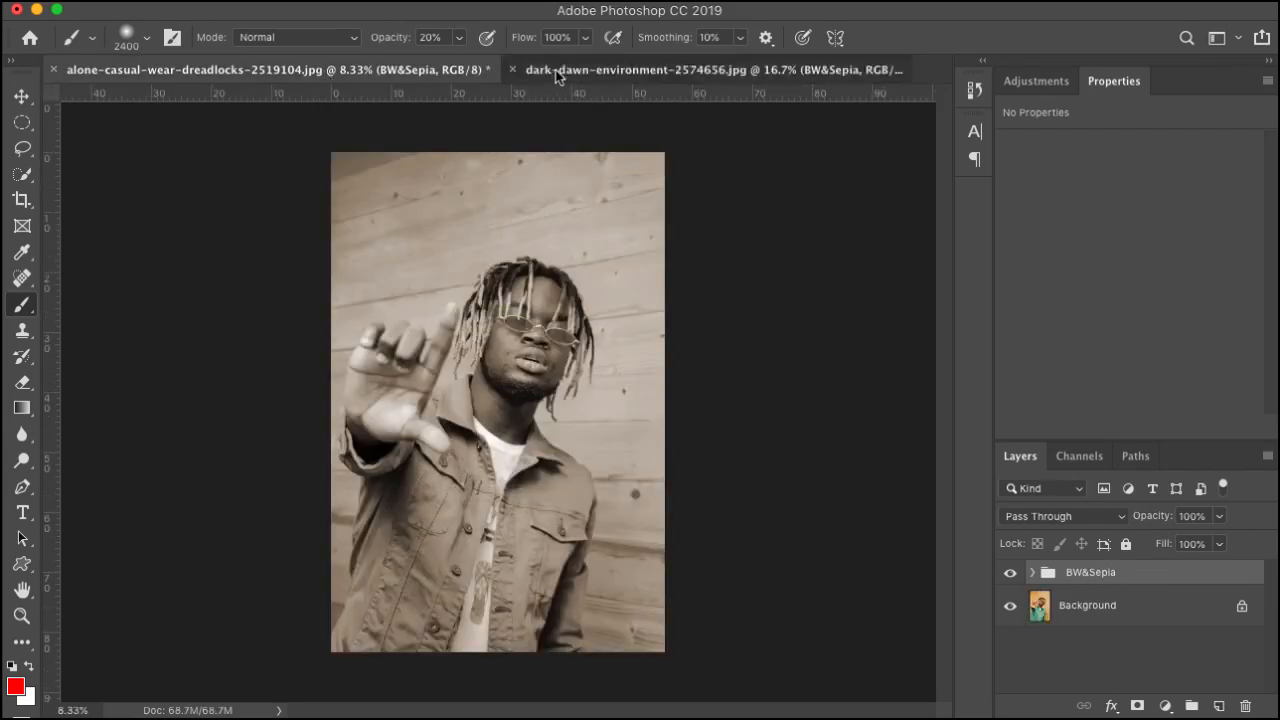
{"action": "left_click", "coordinate": [522, 72]}
{"action": "left_click", "coordinate": [395, 72]}
{"action": "left_click", "coordinate": [680, 72]}
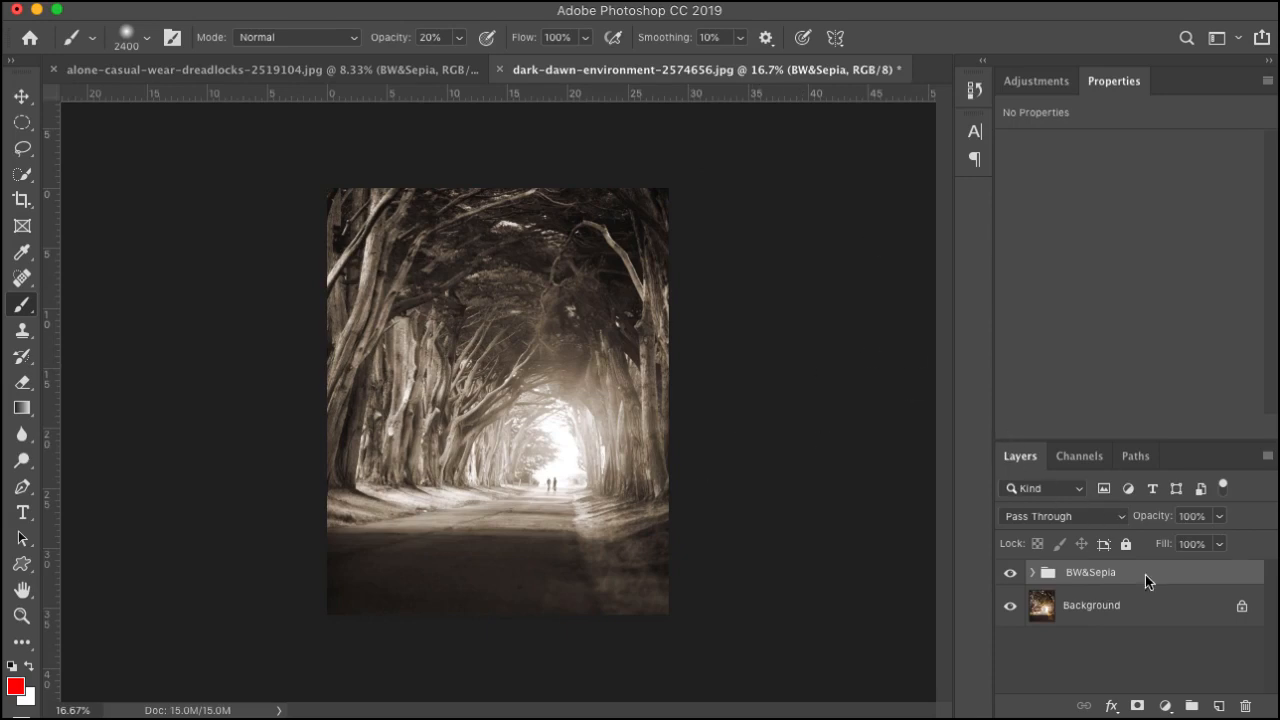
Close the tree-tunnel road photo and the green-jacket portrait without saving their changes.
{"action": "left_click", "coordinate": [500, 69]}
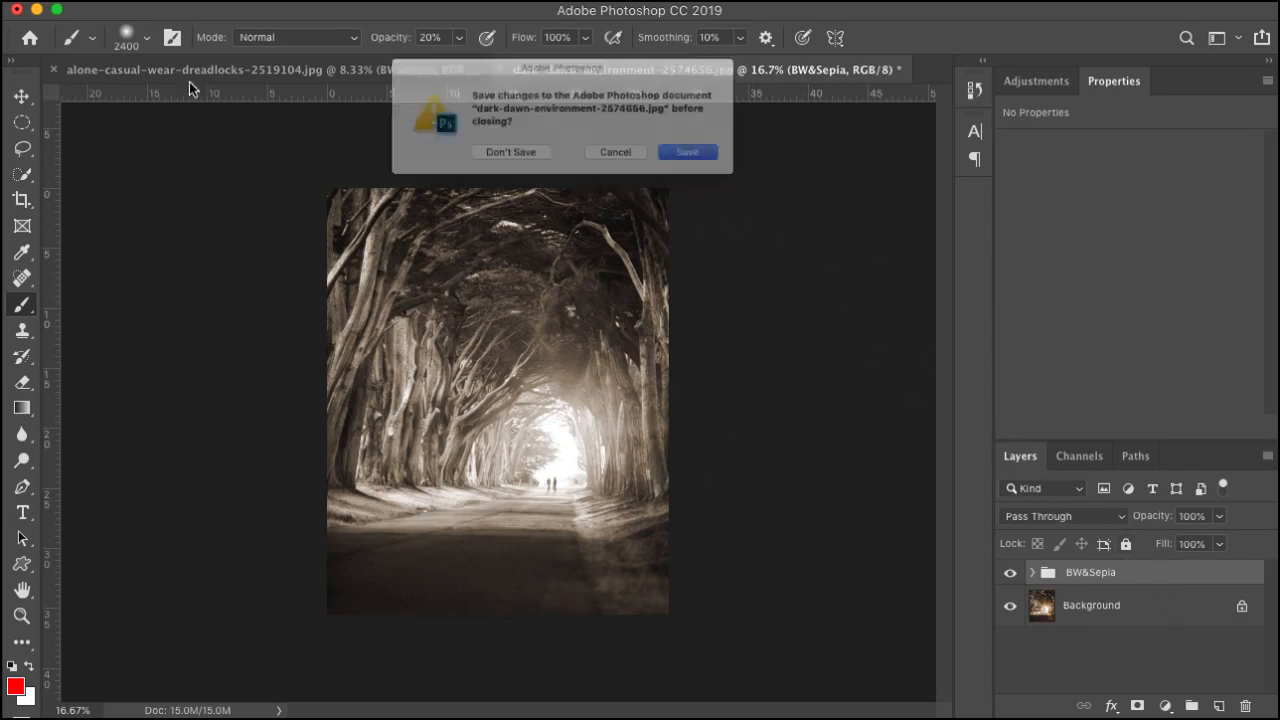
{"action": "left_click", "coordinate": [510, 155]}
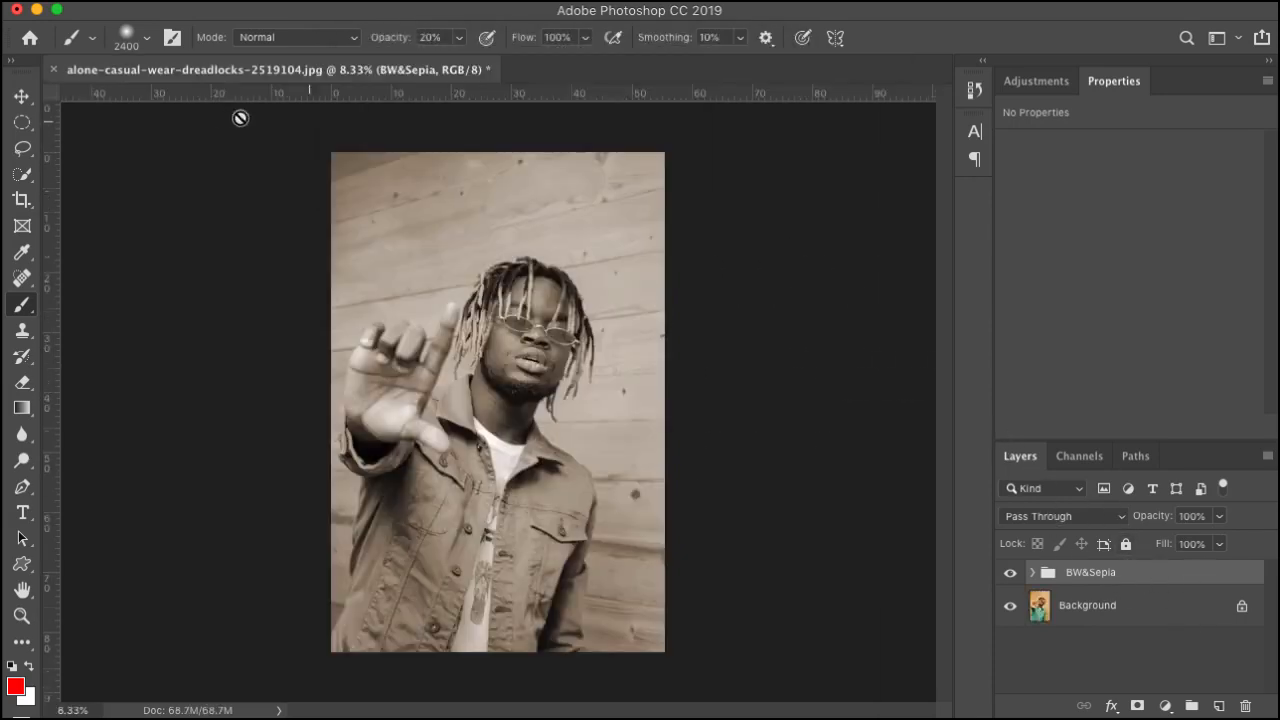
{"action": "left_click", "coordinate": [47, 69]}
{"action": "left_click", "coordinate": [541, 166]}
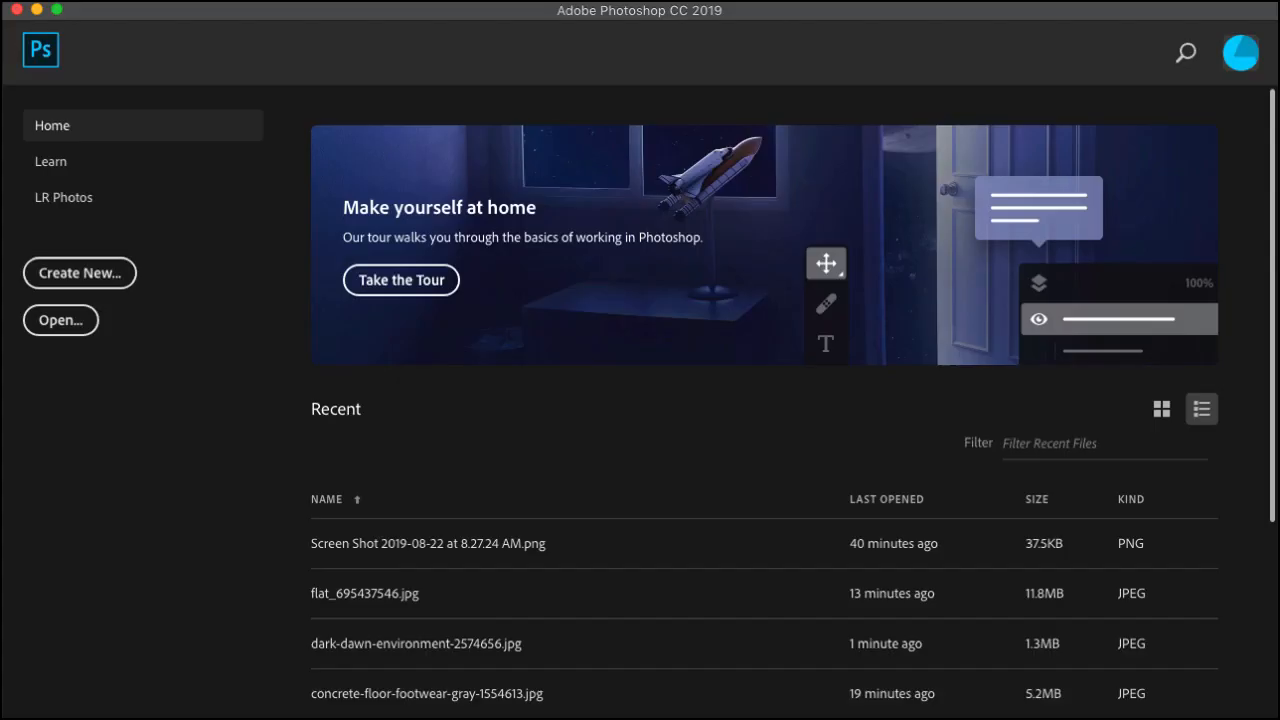
Open the freckled-face portrait Demo_Pics16.jpeg from Bridge in Photoshop and enlarge it to fill the window.
{"action": "key", "text": "super+Tab"}
{"action": "double_click", "coordinate": [845, 567]}
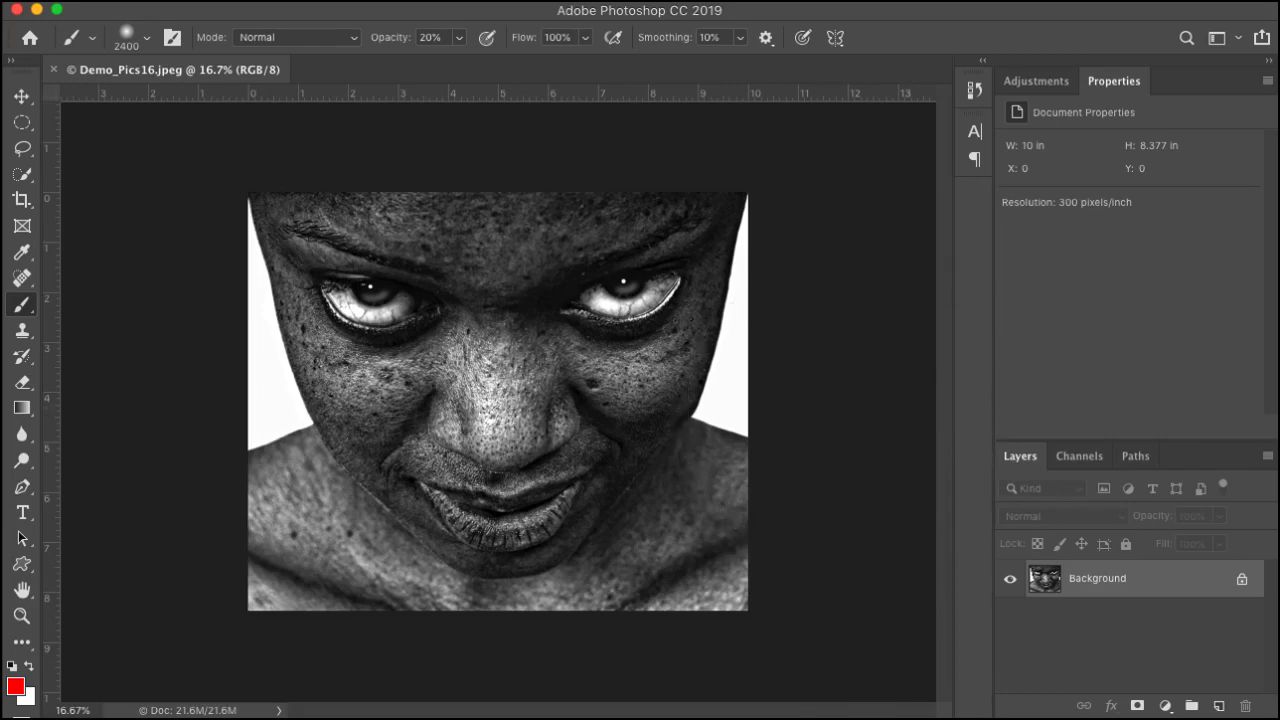
{"action": "key", "text": "super+0"}
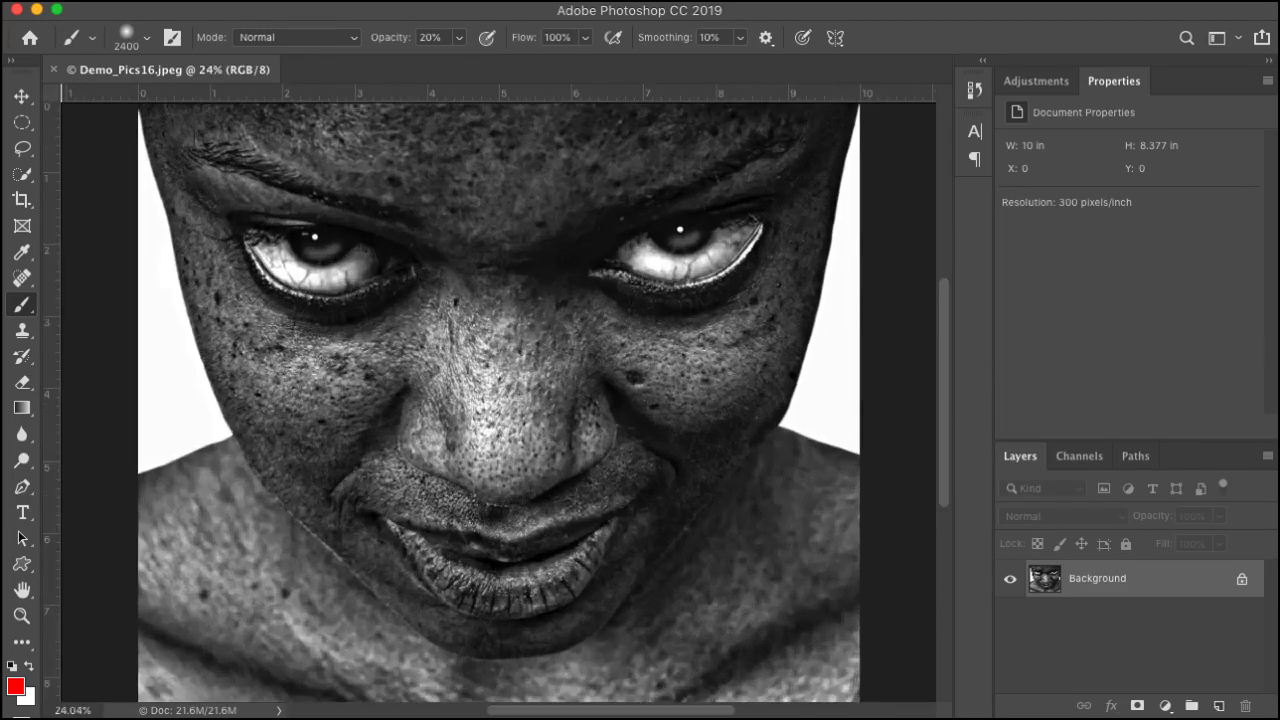
Add a Gradient Map adjustment layer to the freckled-face portrait with the black-to-white Foreground to Background preset.
{"action": "left_click", "coordinate": [1057, 87]}
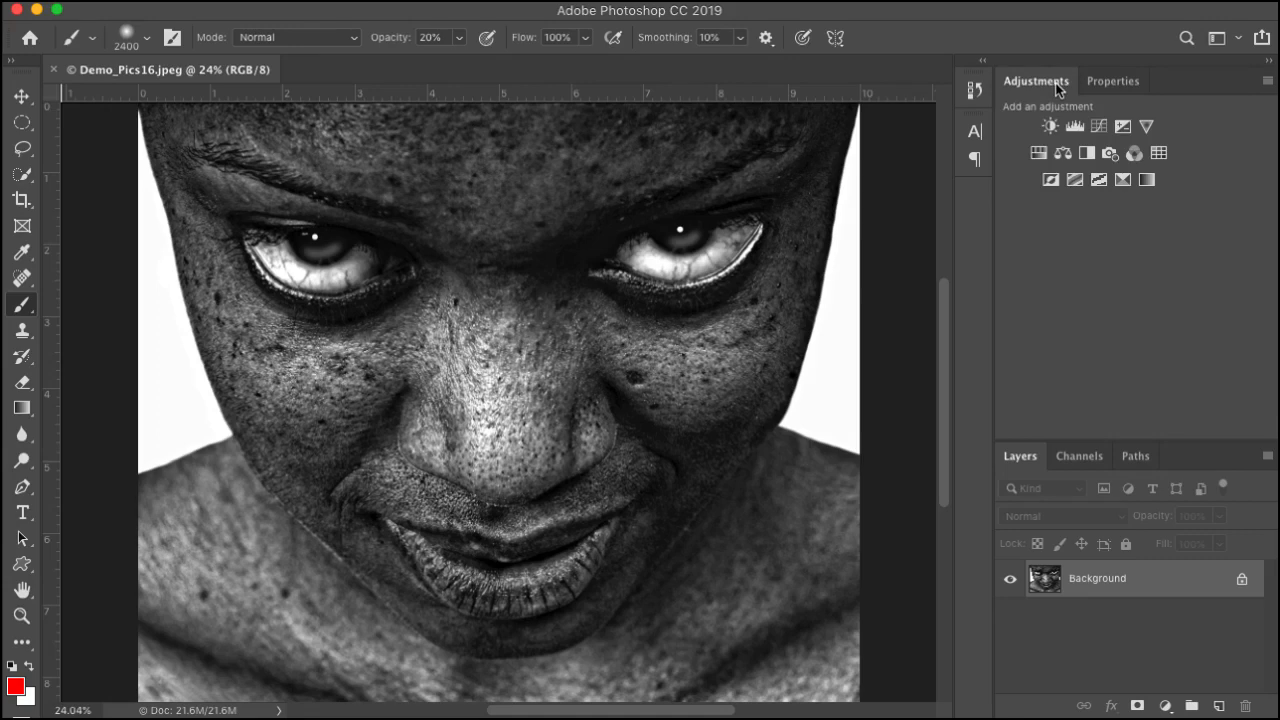
{"action": "left_click", "coordinate": [1147, 180]}
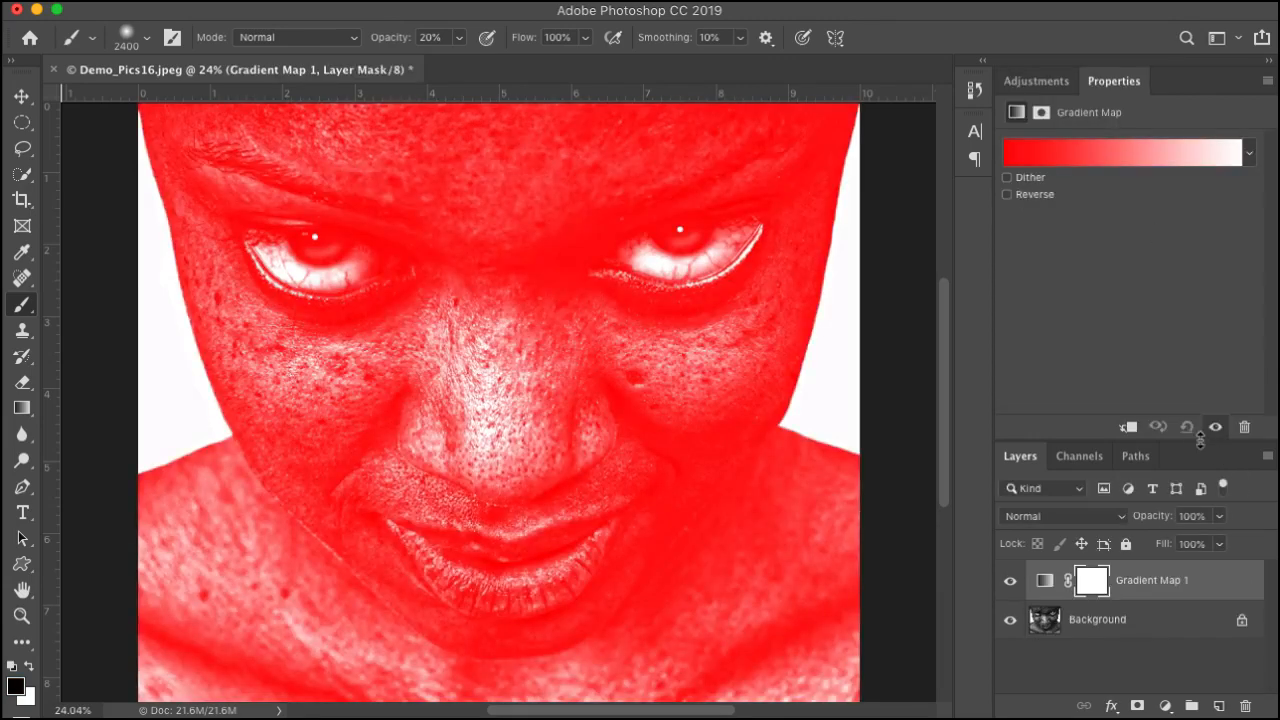
{"action": "left_click_drag", "start_coordinate": [1200, 441], "coordinate": [1181, 279]}
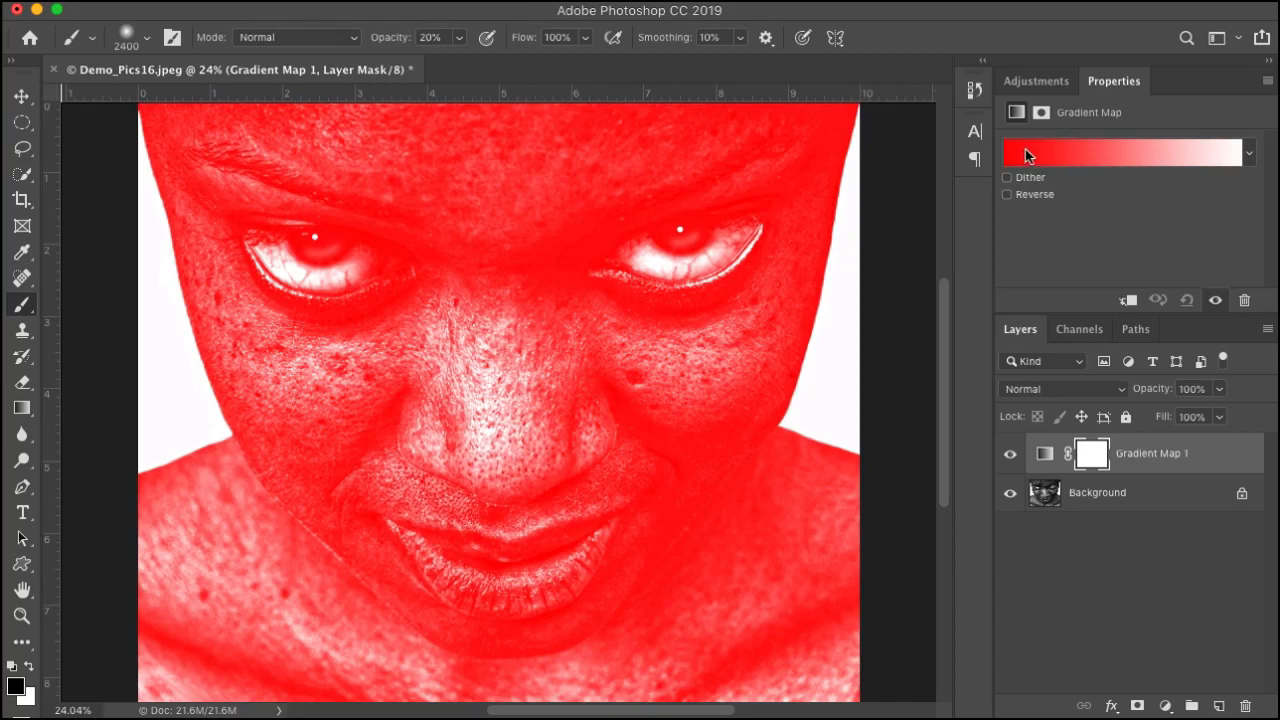
{"action": "left_click", "coordinate": [1249, 155]}
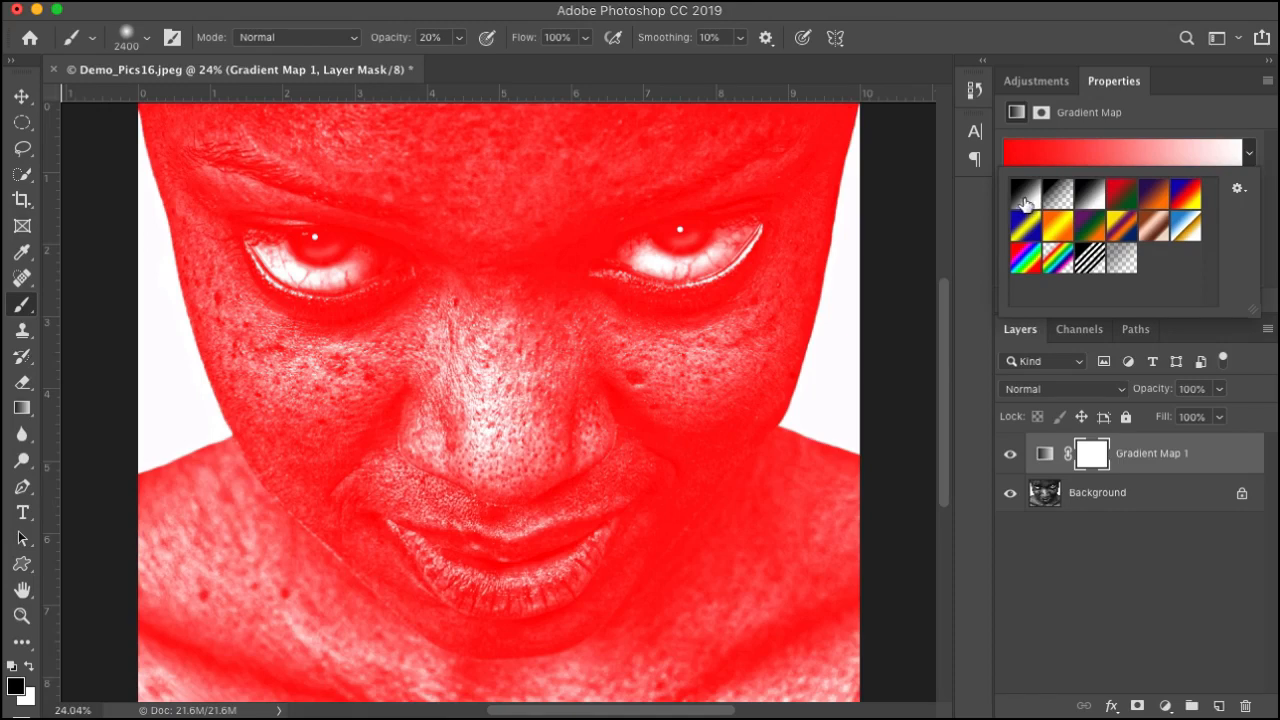
{"action": "left_click", "coordinate": [1022, 200]}
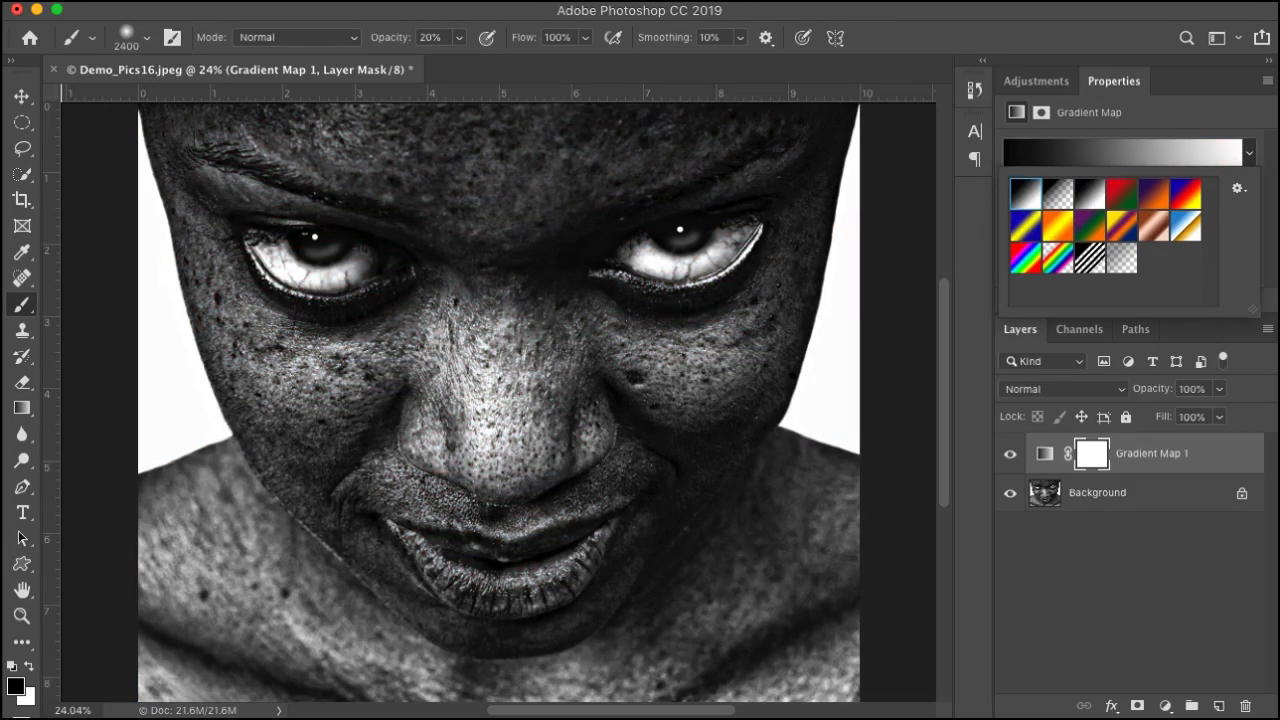
{"action": "key", "text": "Return"}
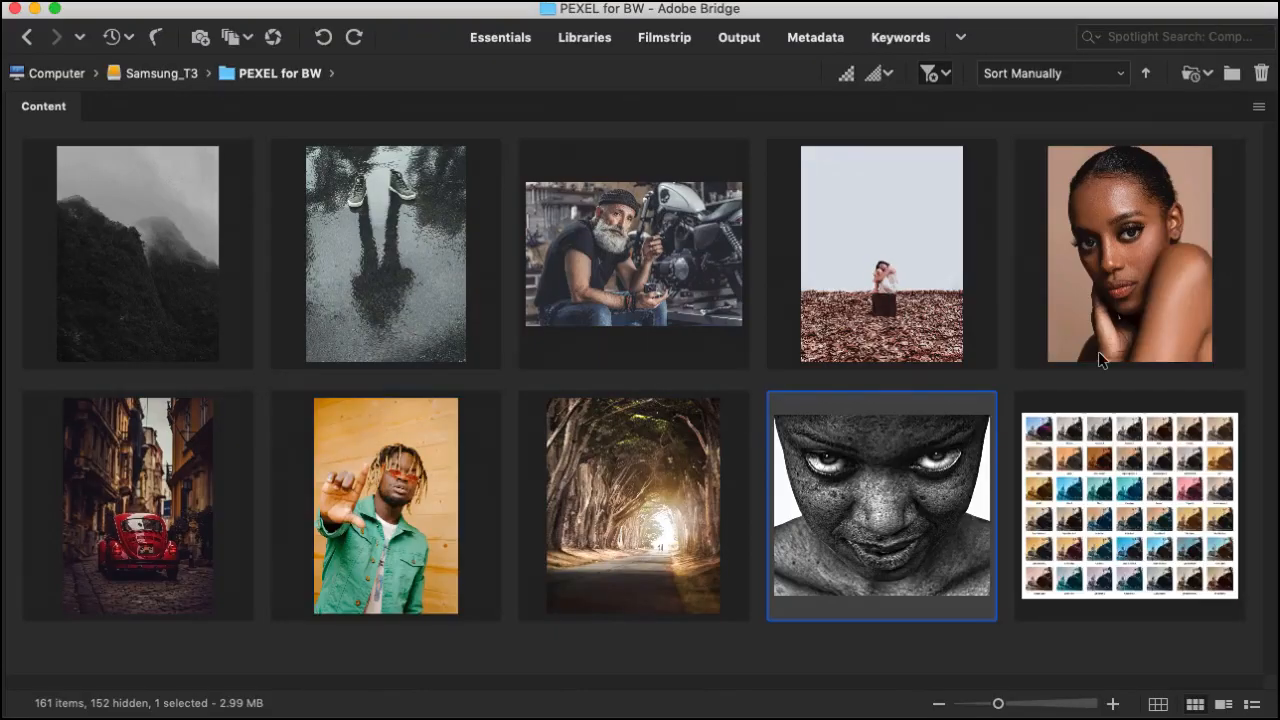
Try a black-to-white Gradient Map on the woman's color portrait opened from Bridge, and close it without saving.
{"action": "double_click", "coordinate": [1120, 302]}
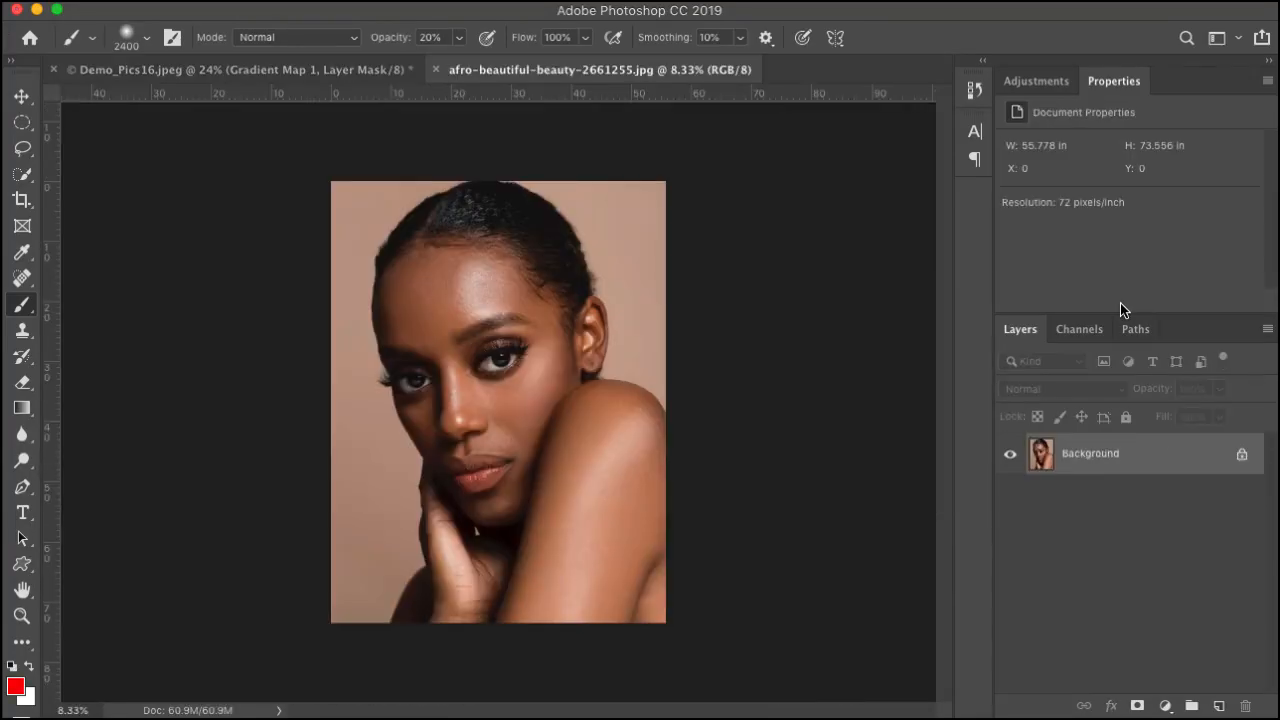
{"action": "left_click", "coordinate": [1036, 81]}
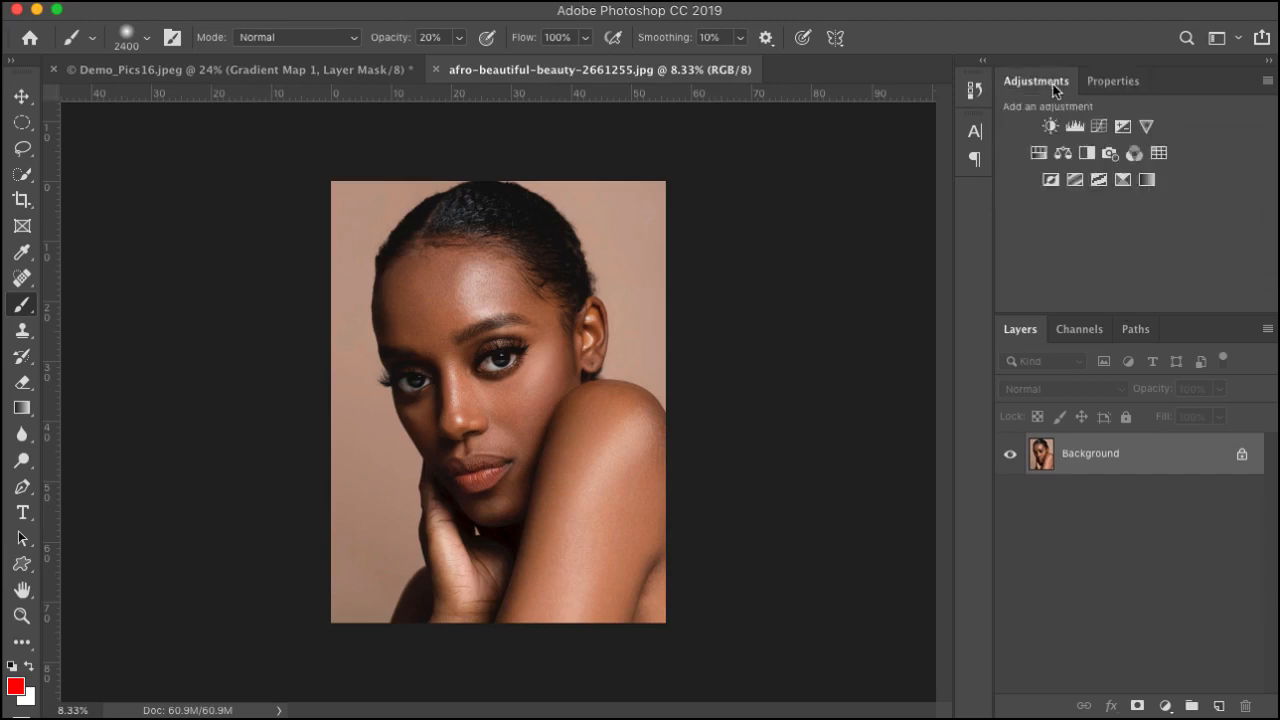
{"action": "left_click", "coordinate": [1145, 177]}
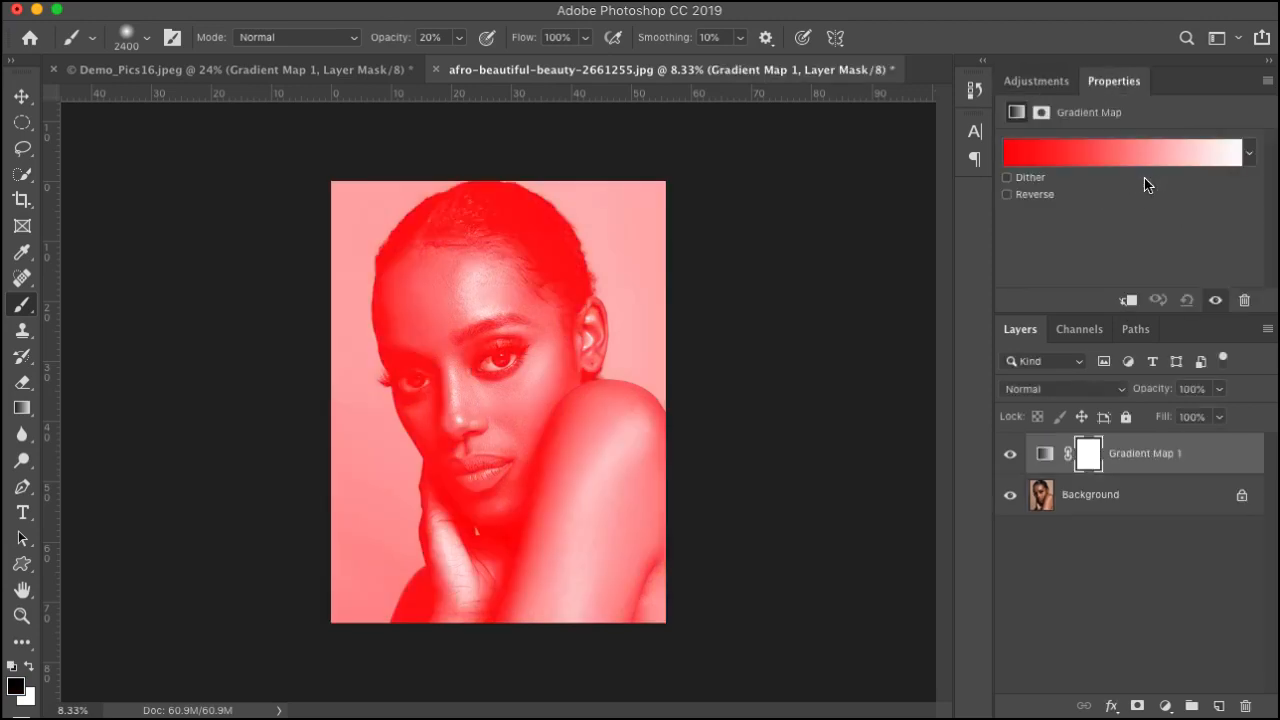
{"action": "left_click", "coordinate": [1249, 153]}
{"action": "left_click", "coordinate": [1027, 195]}
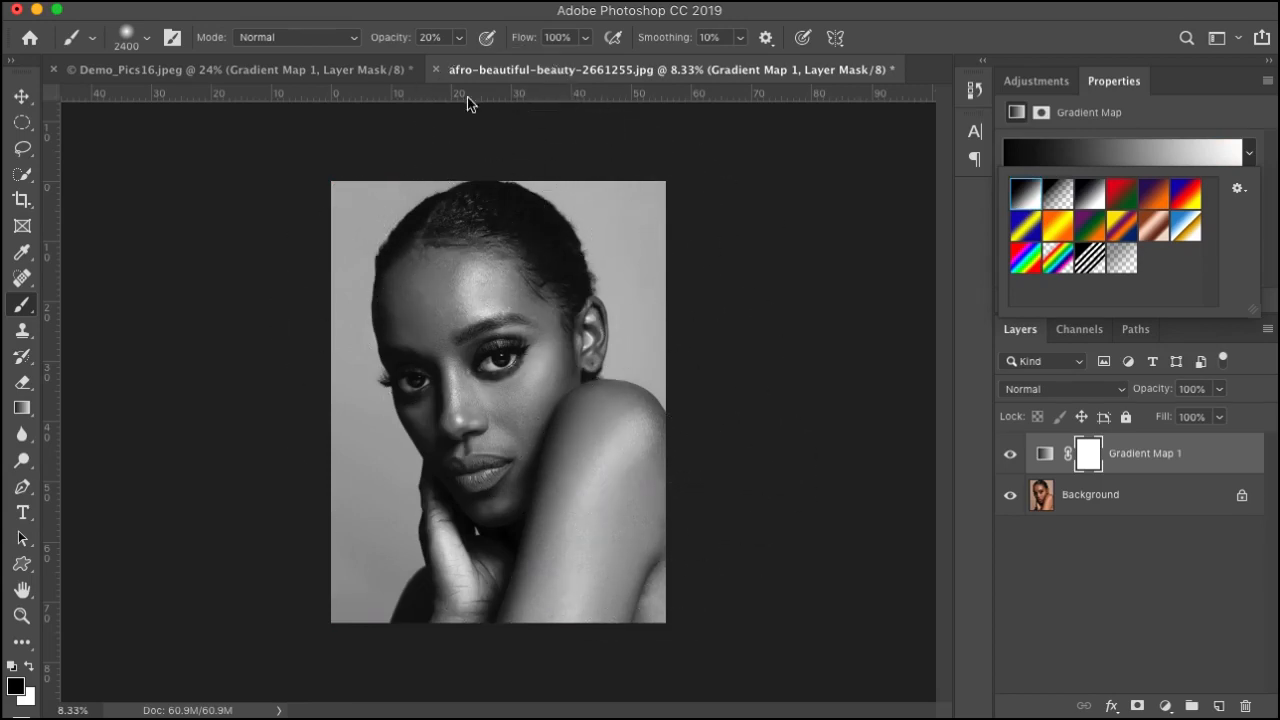
{"action": "left_click", "coordinate": [437, 68]}
{"action": "left_click", "coordinate": [520, 165]}
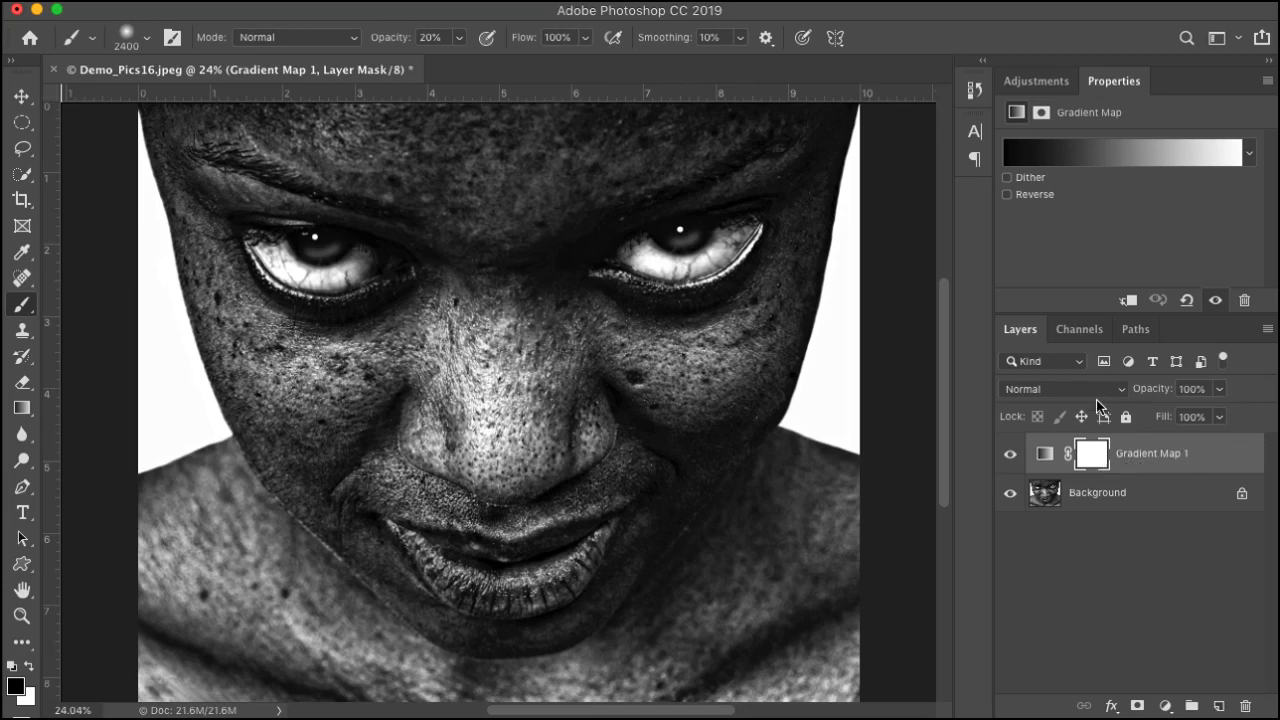
{"action": "left_click", "coordinate": [1268, 329]}
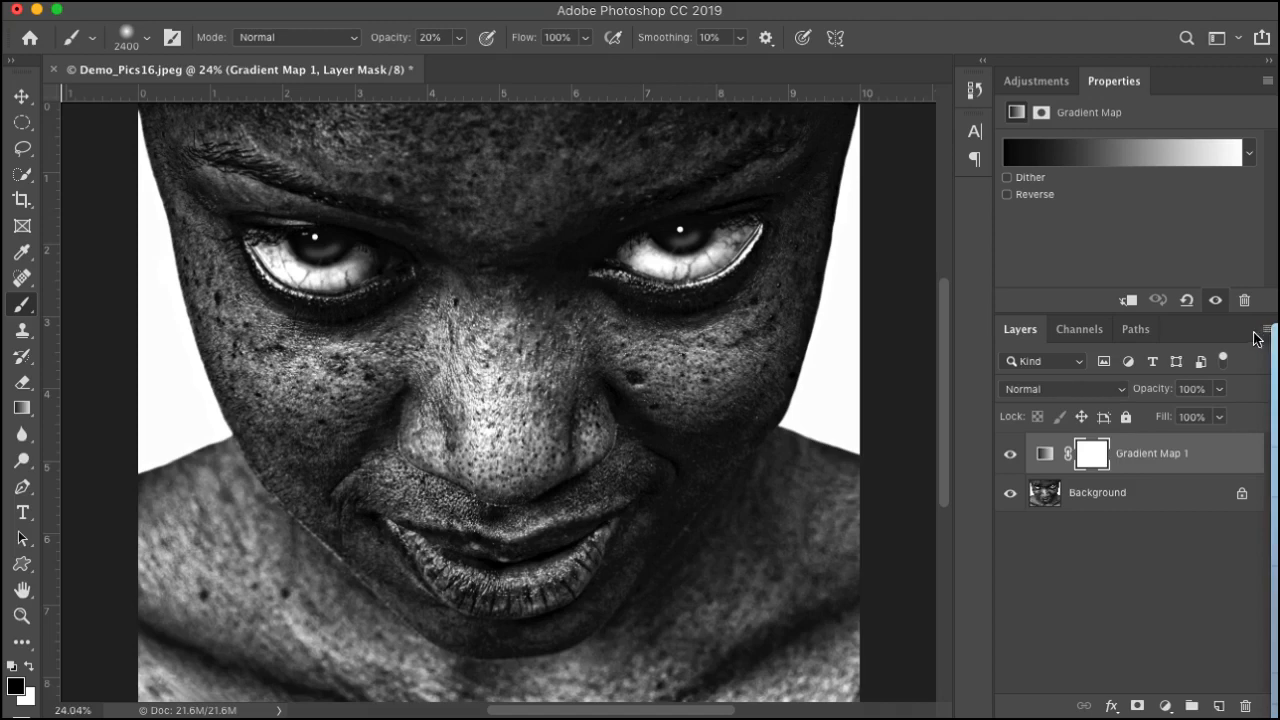
{"action": "left_click", "coordinate": [1240, 334]}
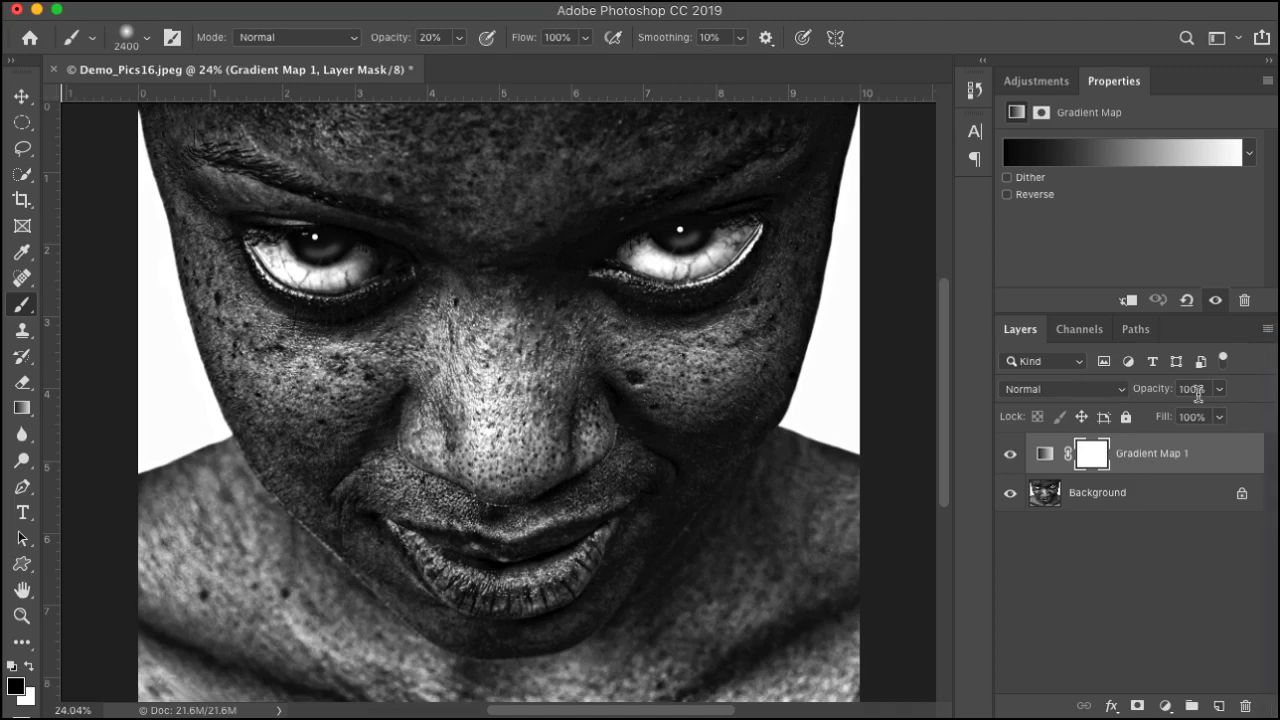
Append the Photographic Toning presets to the Gradient Editor of the freckled-face portrait's Gradient Map layer.
{"action": "left_click", "coordinate": [1044, 454]}
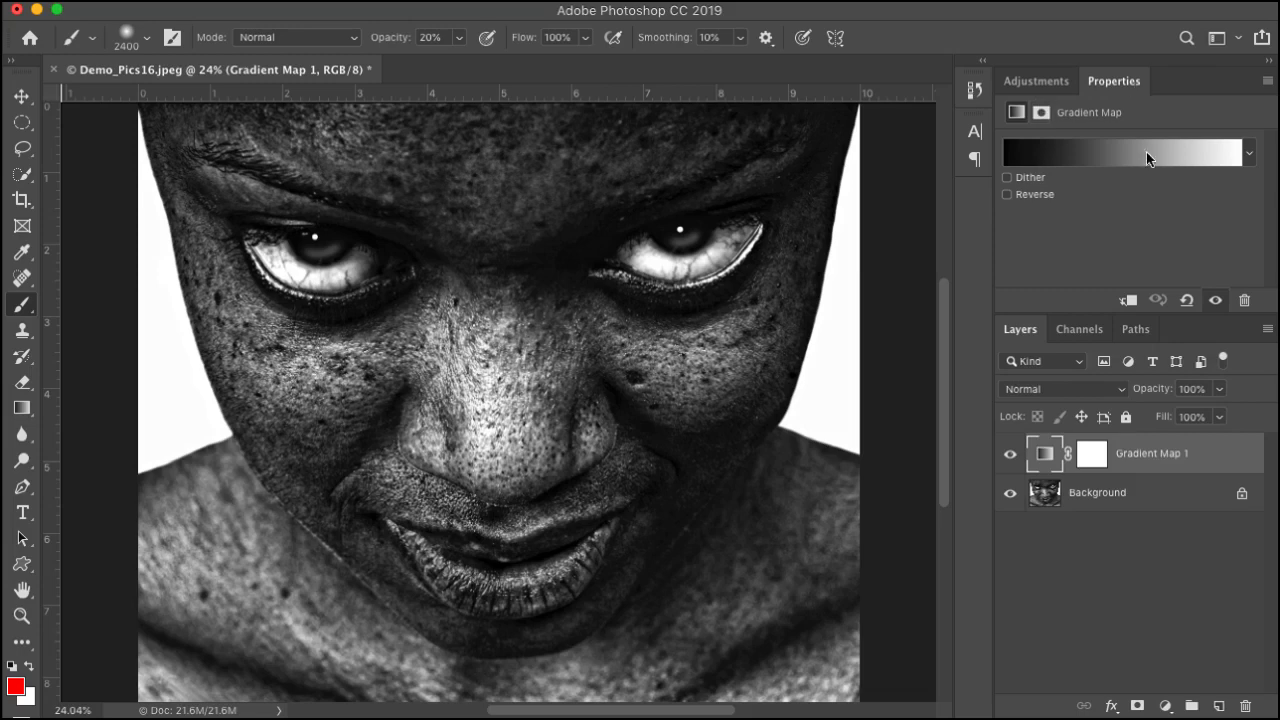
{"action": "left_click", "coordinate": [1268, 84]}
{"action": "left_click", "coordinate": [1254, 86]}
{"action": "left_click", "coordinate": [1113, 162]}
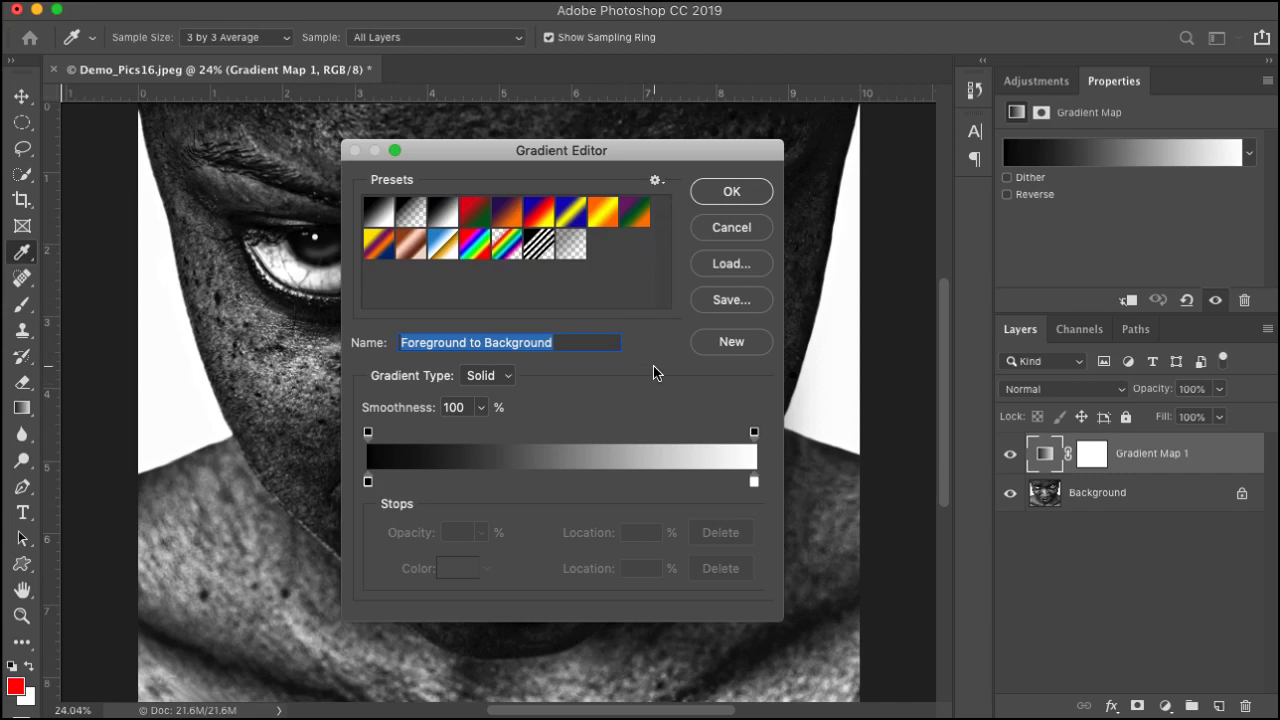
{"action": "left_click", "coordinate": [738, 264]}
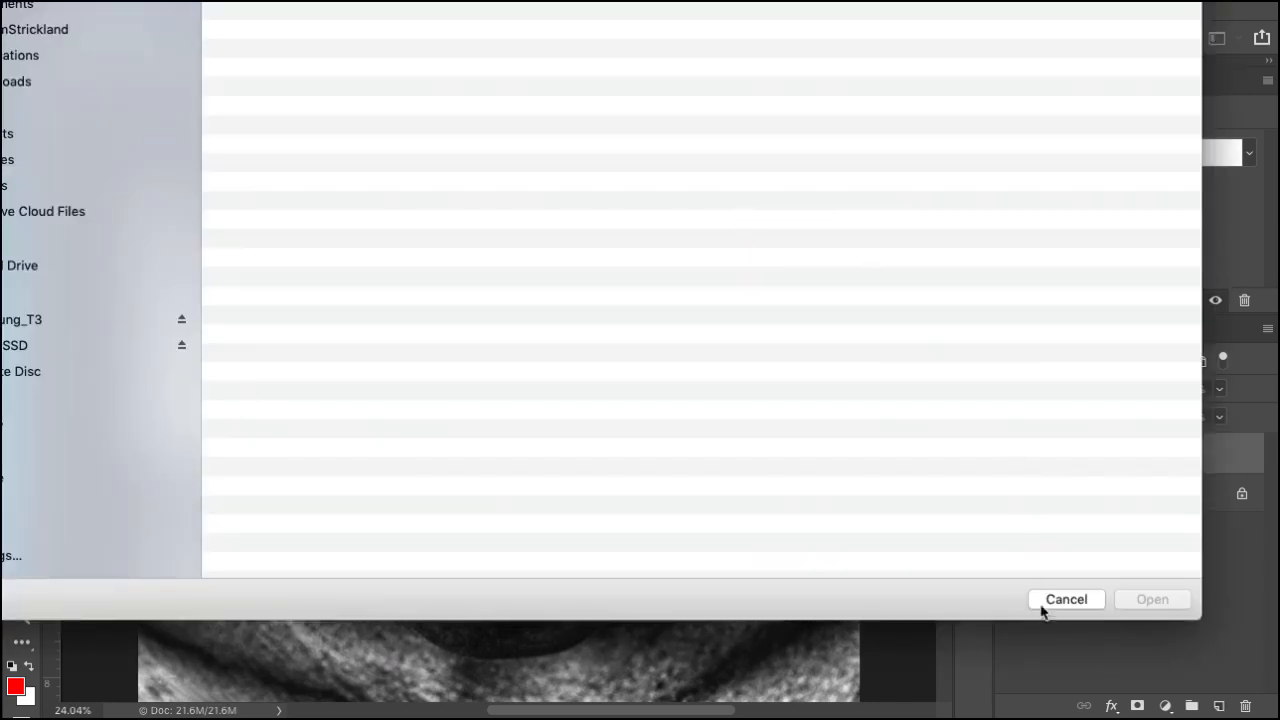
{"action": "left_click", "coordinate": [1043, 603]}
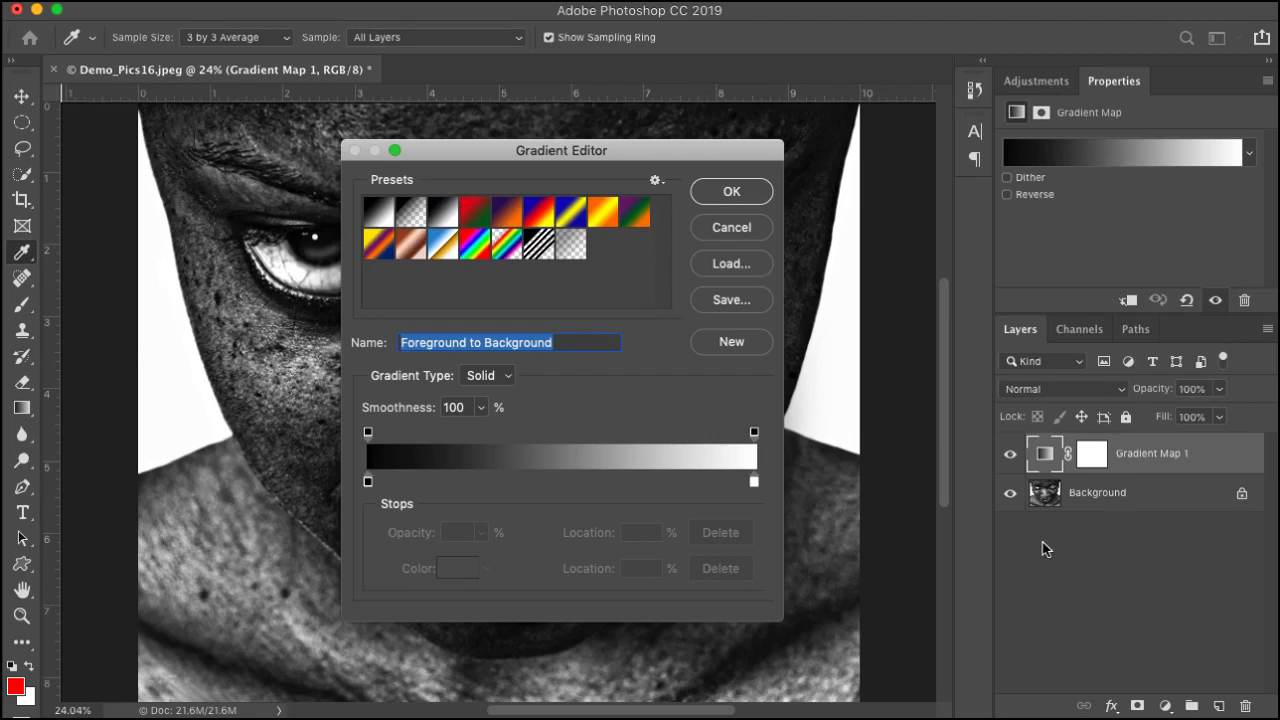
{"action": "left_click", "coordinate": [656, 181]}
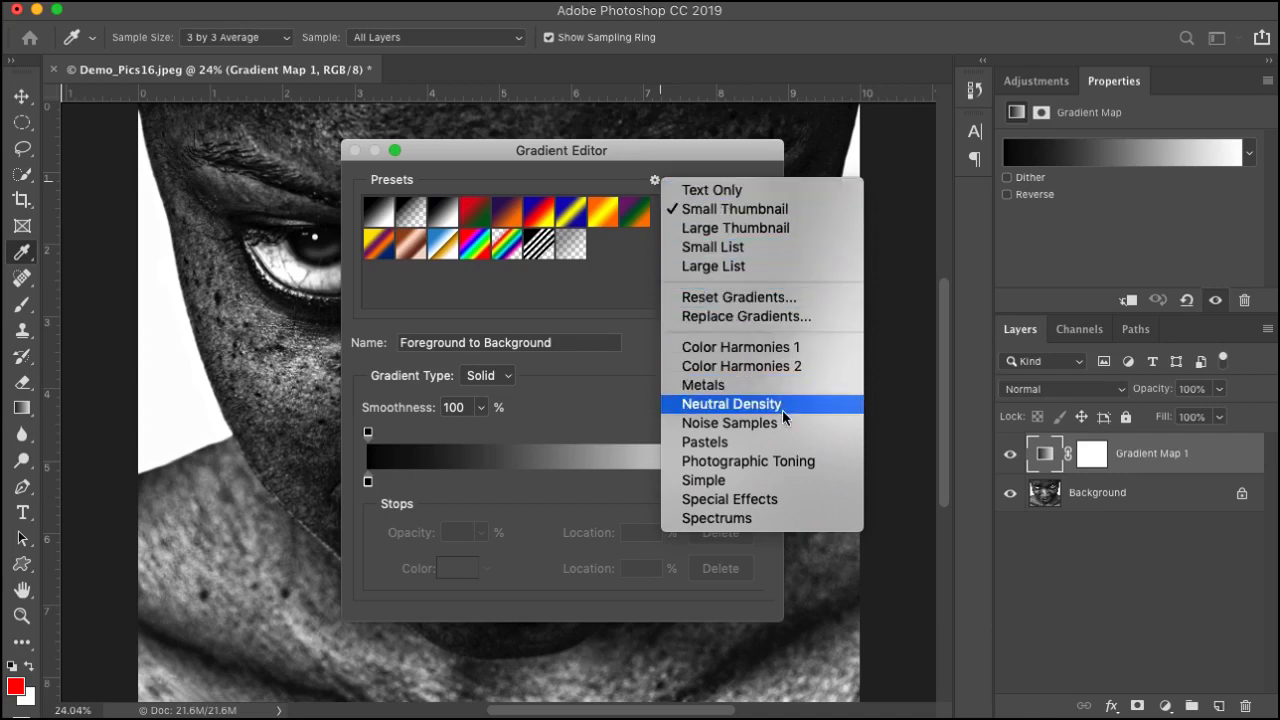
{"action": "left_click", "coordinate": [833, 464]}
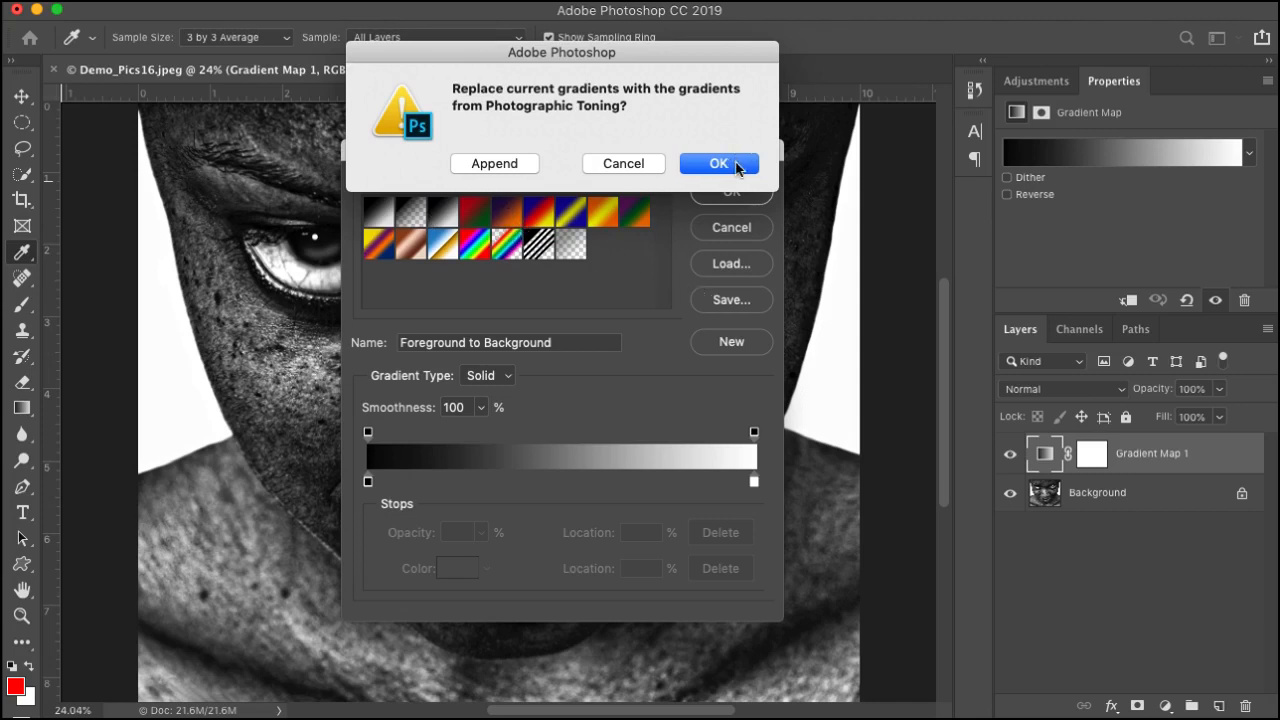
{"action": "left_click", "coordinate": [481, 163]}
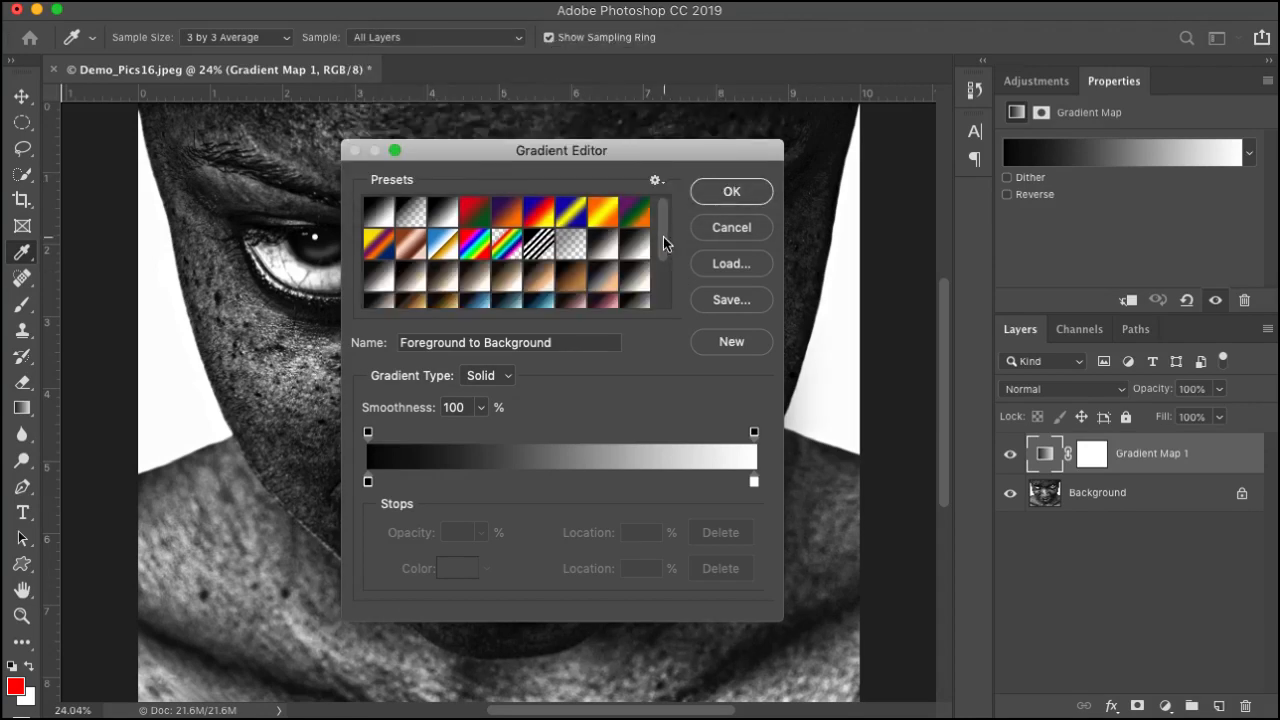
Compare the sepia toning presets on the freckled-face portrait's Gradient Map layer and apply Sepia 2.
{"action": "left_click_drag", "start_coordinate": [663, 236], "coordinate": [663, 257]}
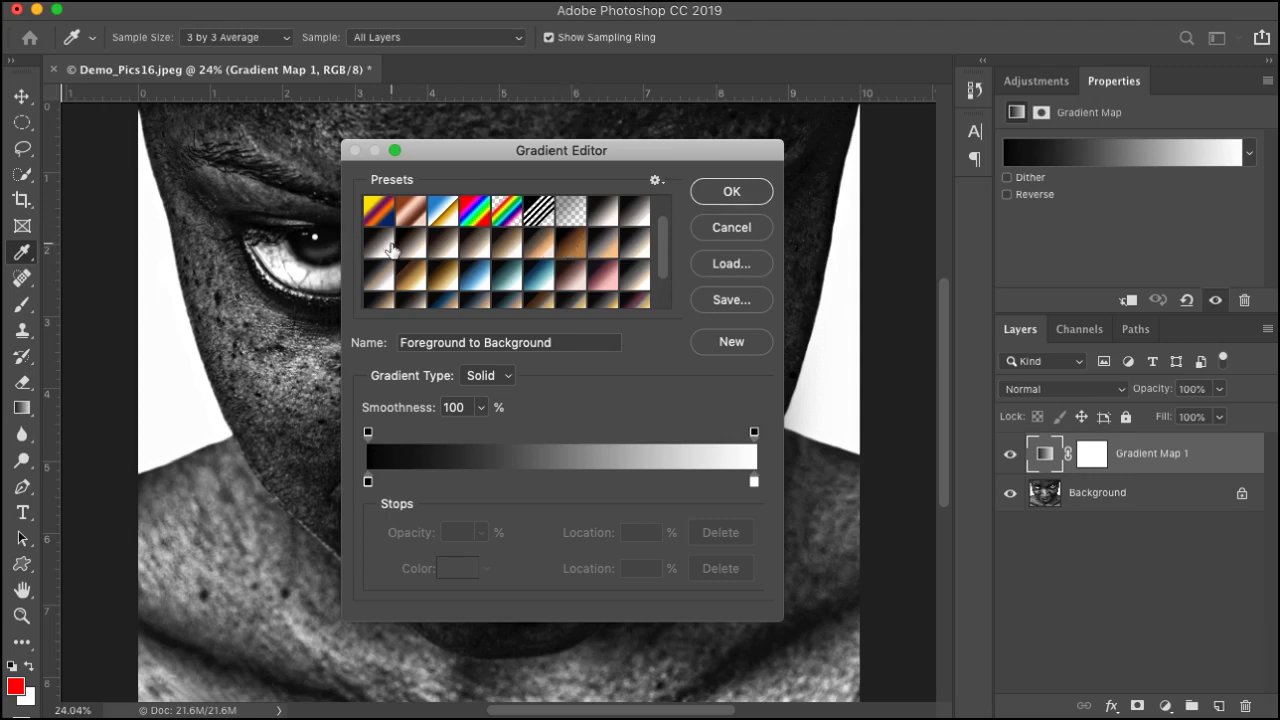
{"action": "left_click", "coordinate": [571, 250]}
{"action": "left_click", "coordinate": [478, 253]}
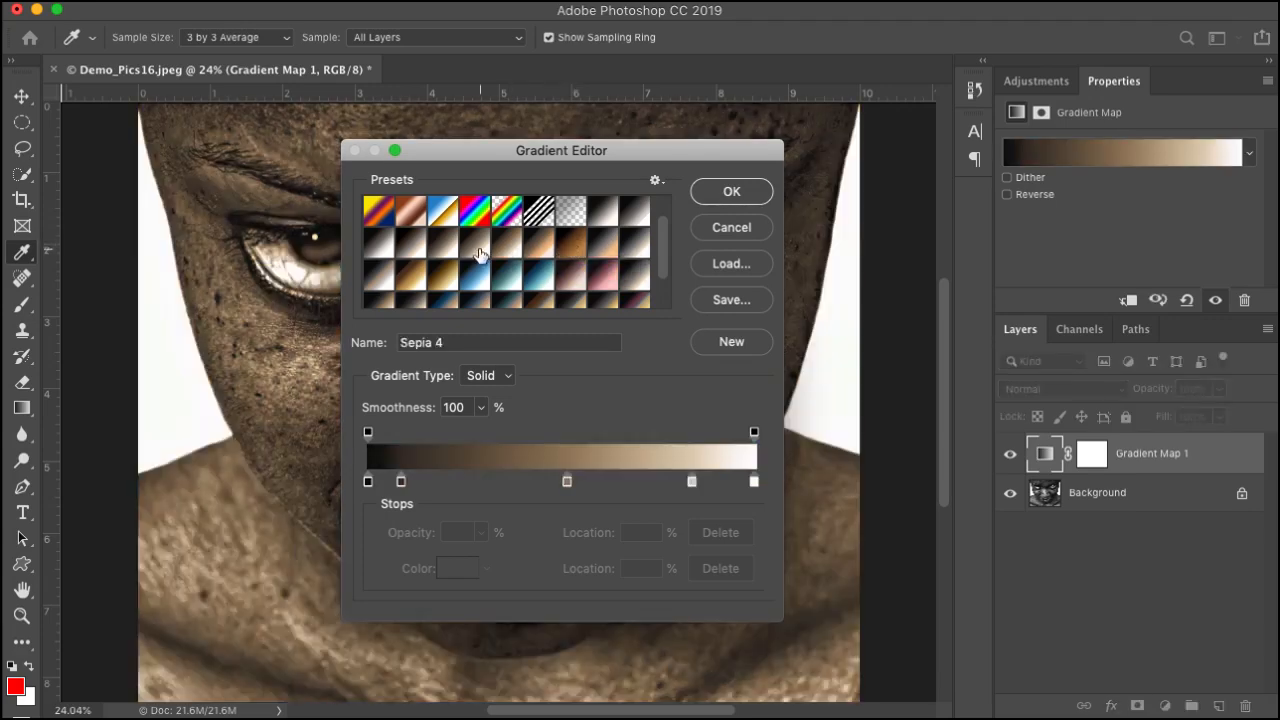
{"action": "left_click", "coordinate": [478, 254]}
{"action": "left_click", "coordinate": [443, 255]}
{"action": "left_click", "coordinate": [412, 255]}
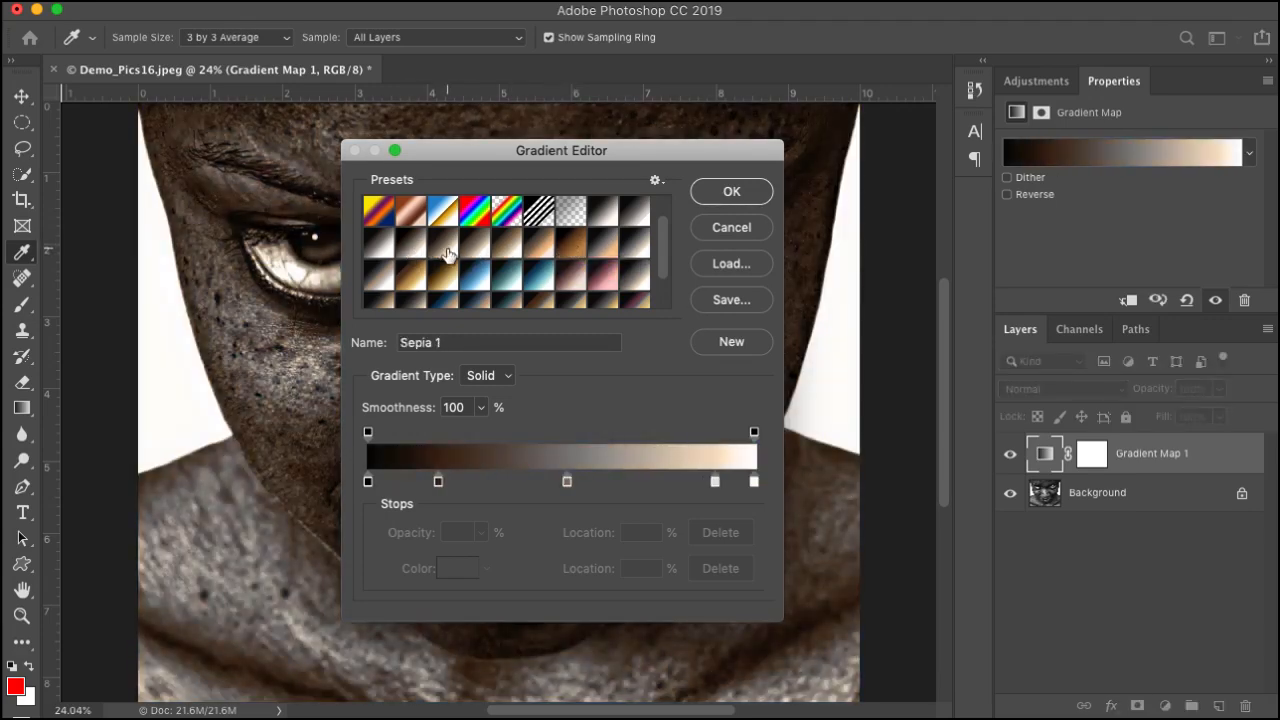
{"action": "left_click", "coordinate": [447, 254]}
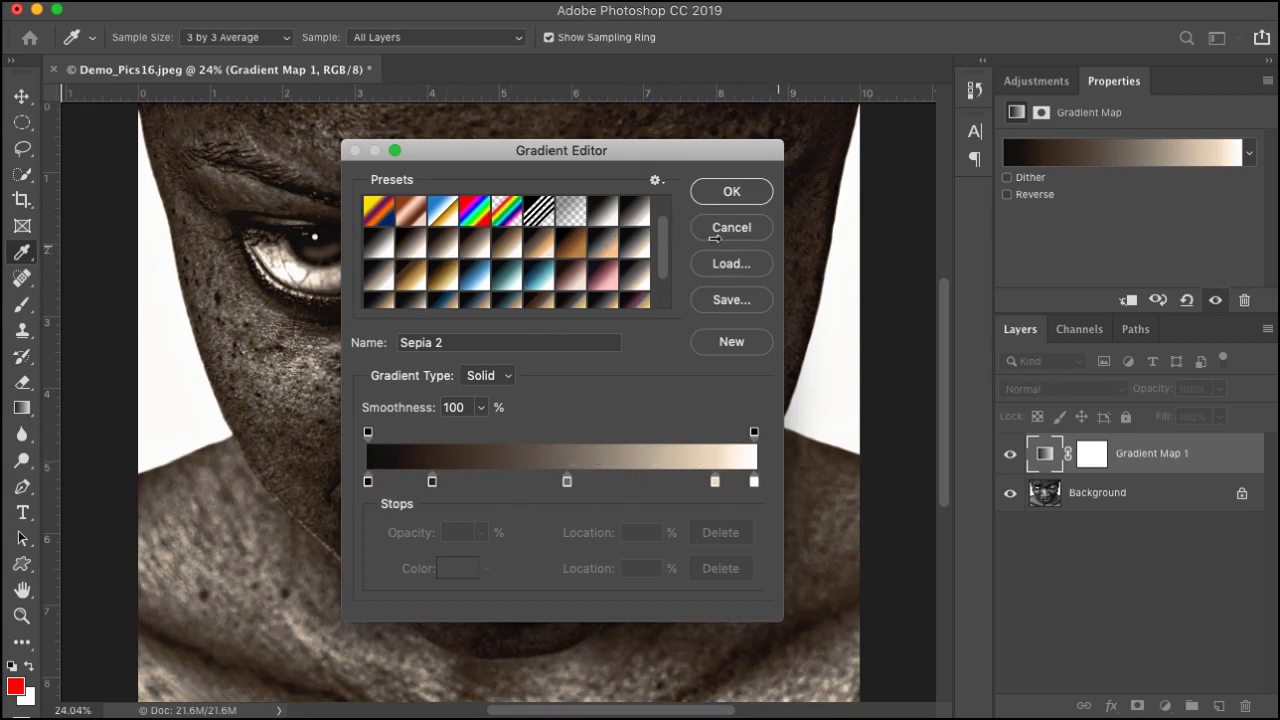
{"action": "left_click", "coordinate": [750, 190]}
{"action": "key", "text": "b"}
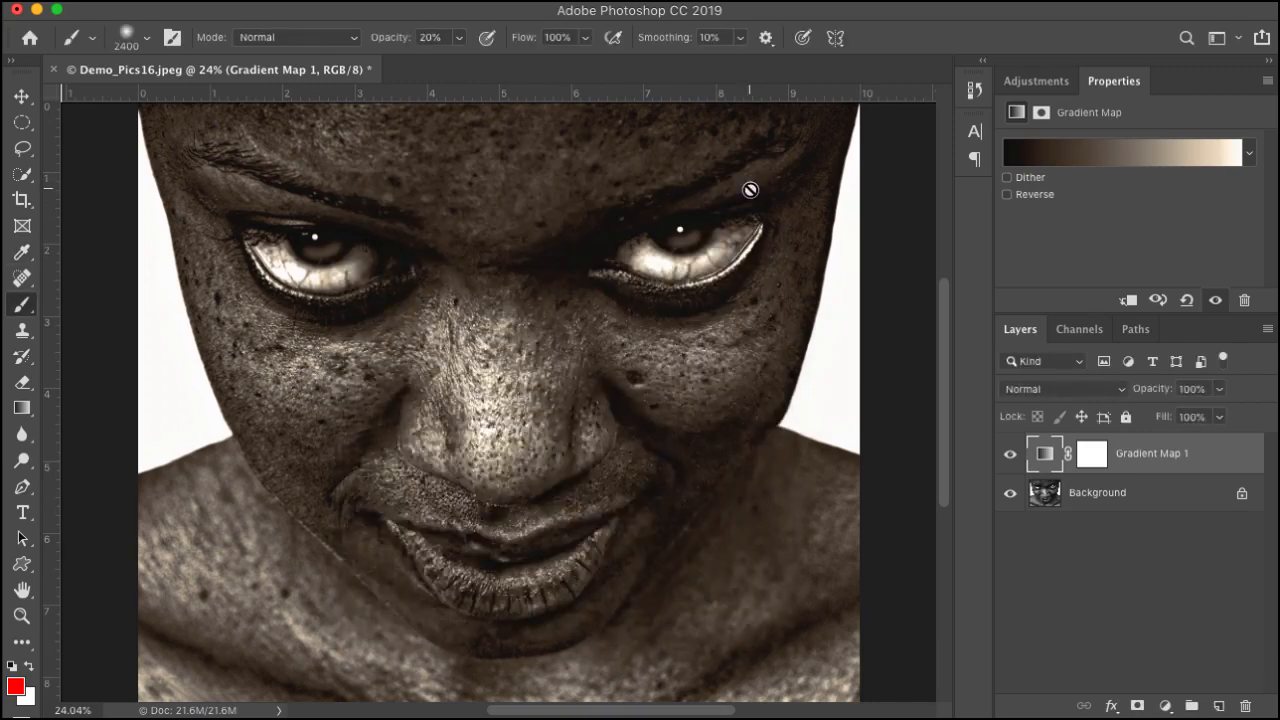
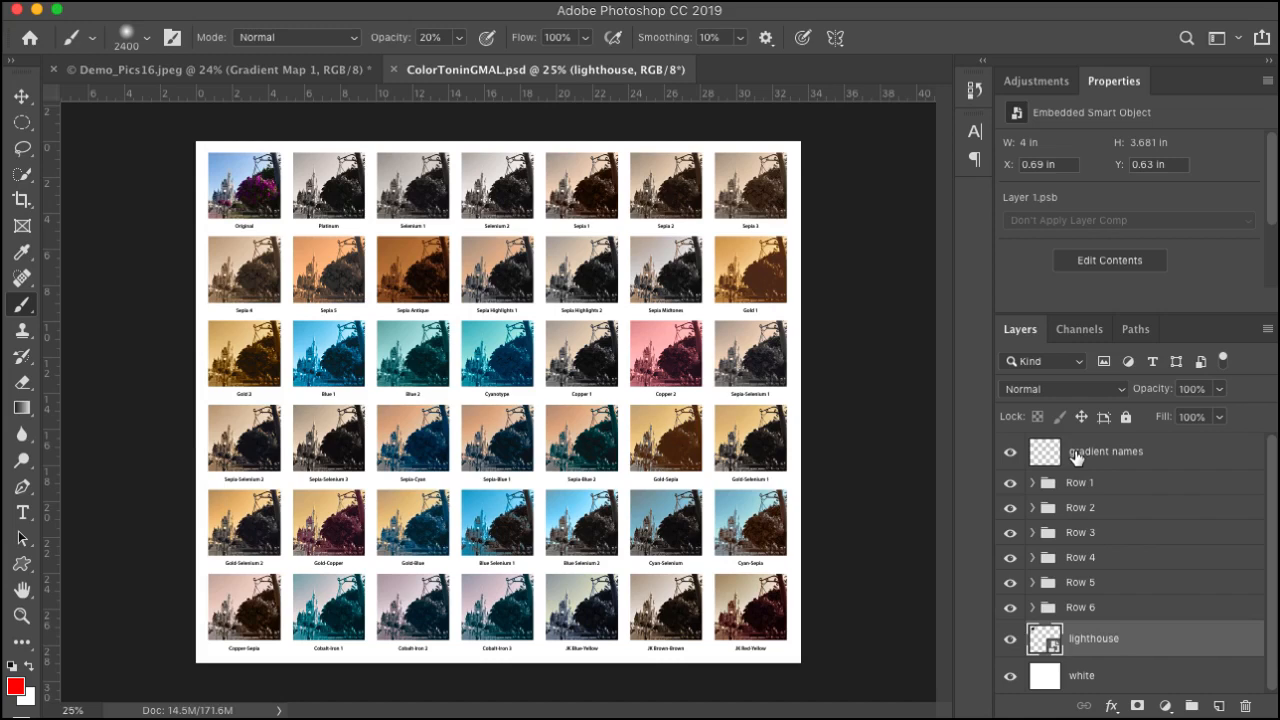
Examine the labeled toning samples in ColorToninGMAL.psd up close, comparing the sepia, selenium, copper, gold and blue looks.
{"action": "key", "text": "super+equal"}
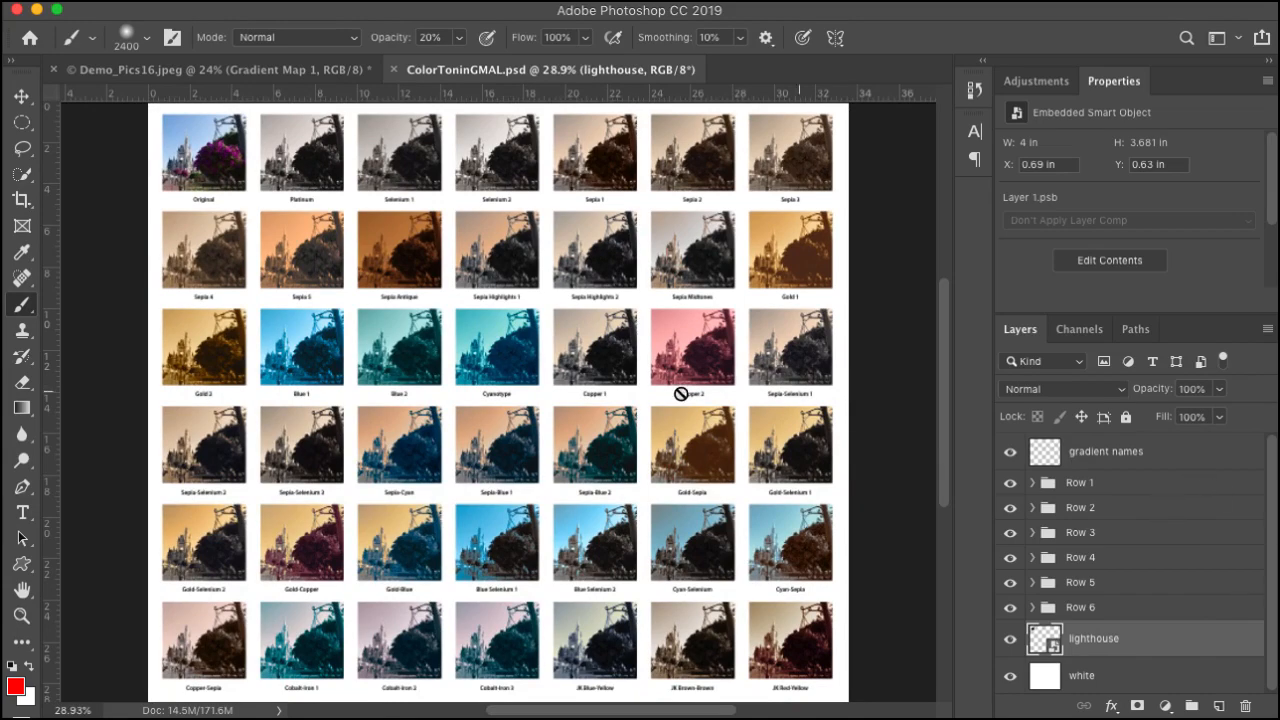
{"action": "left_click", "coordinate": [311, 516], "text": "super"}
{"action": "left_click", "coordinate": [404, 440], "text": "super"}
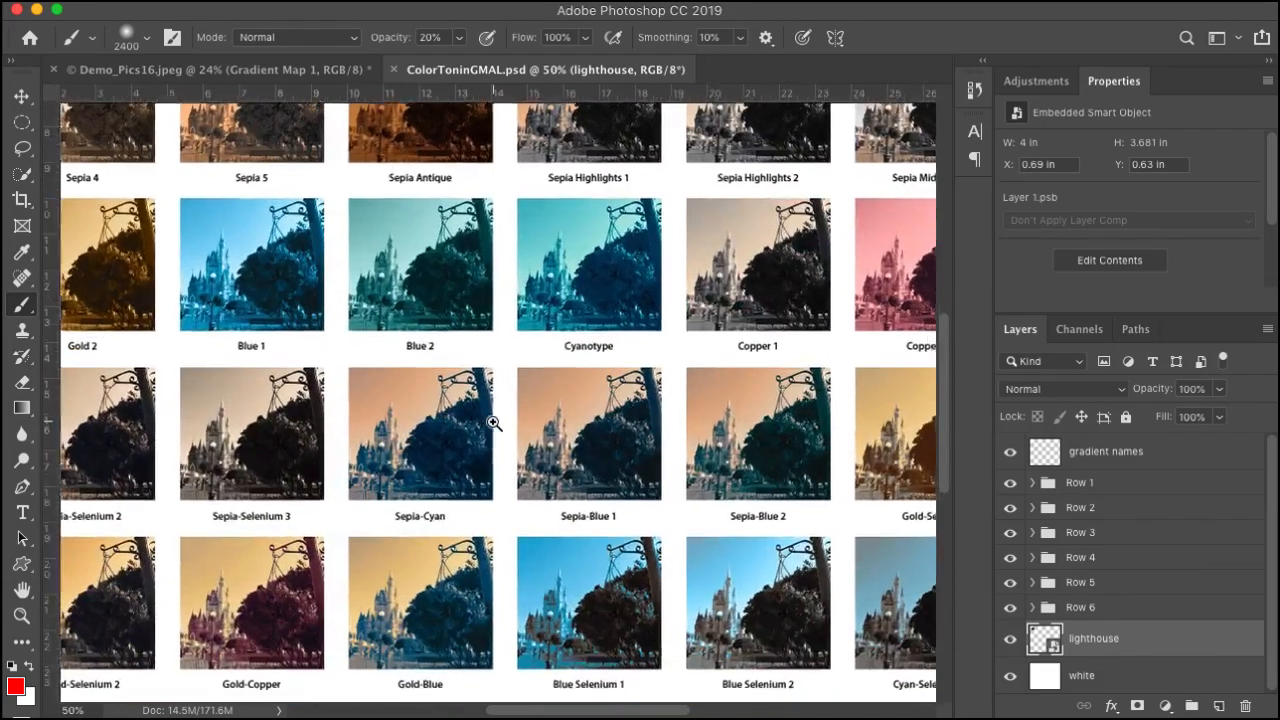
{"action": "left_click", "coordinate": [493, 422], "text": "super"}
{"action": "left_click", "coordinate": [493, 422], "text": "super"}
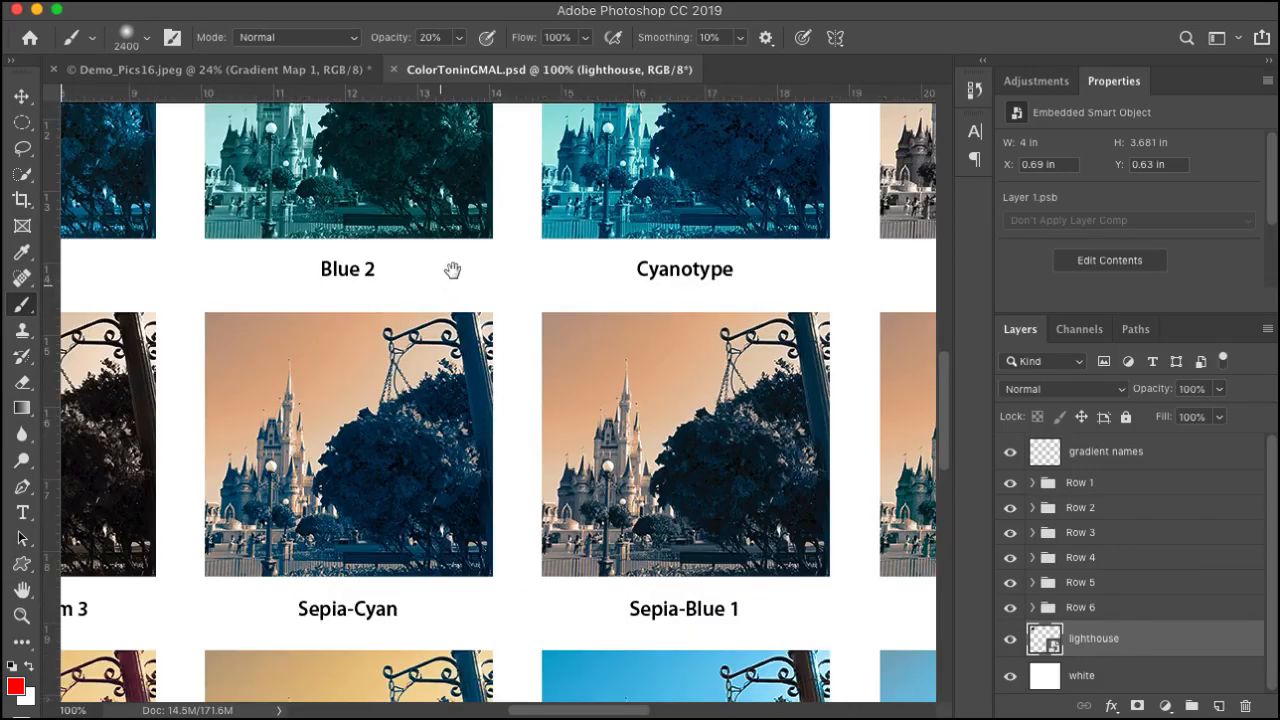
{"action": "left_click_drag", "start_coordinate": [461, 260], "coordinate": [729, 716]}
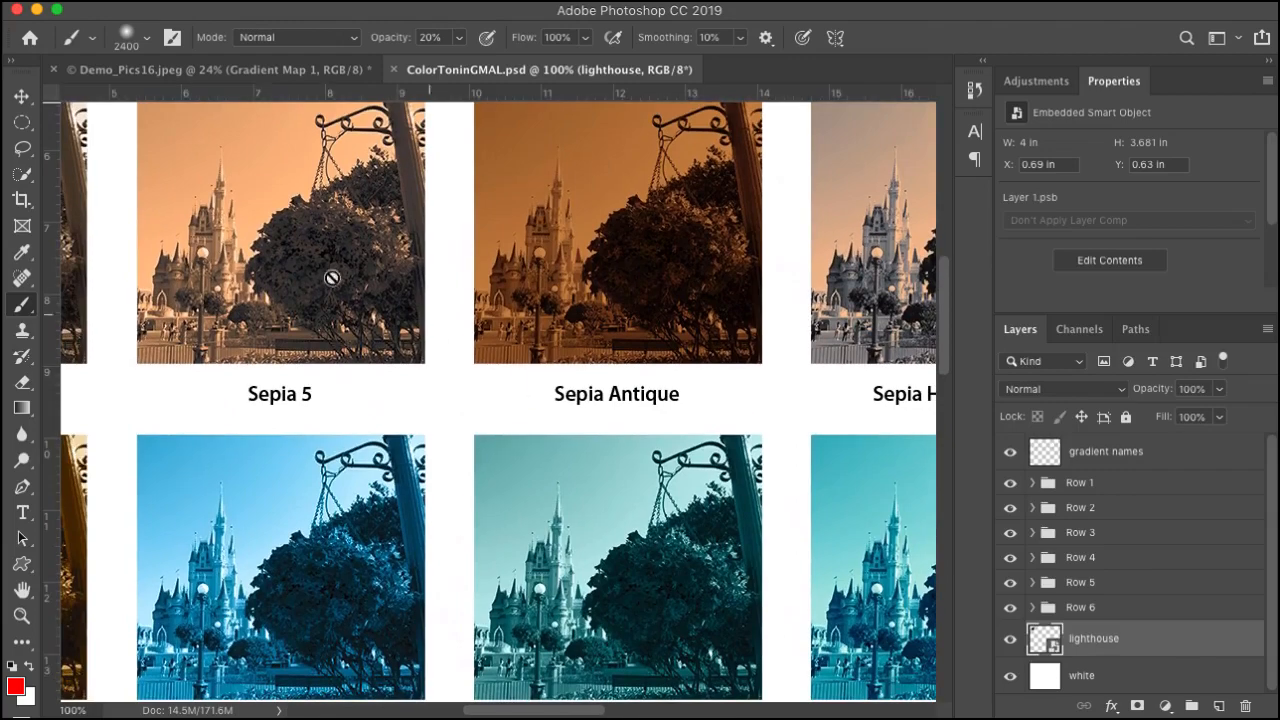
{"action": "left_click", "coordinate": [331, 277]}
{"action": "left_click", "coordinate": [633, 165]}
{"action": "left_click_drag", "start_coordinate": [385, 313], "coordinate": [683, 511]}
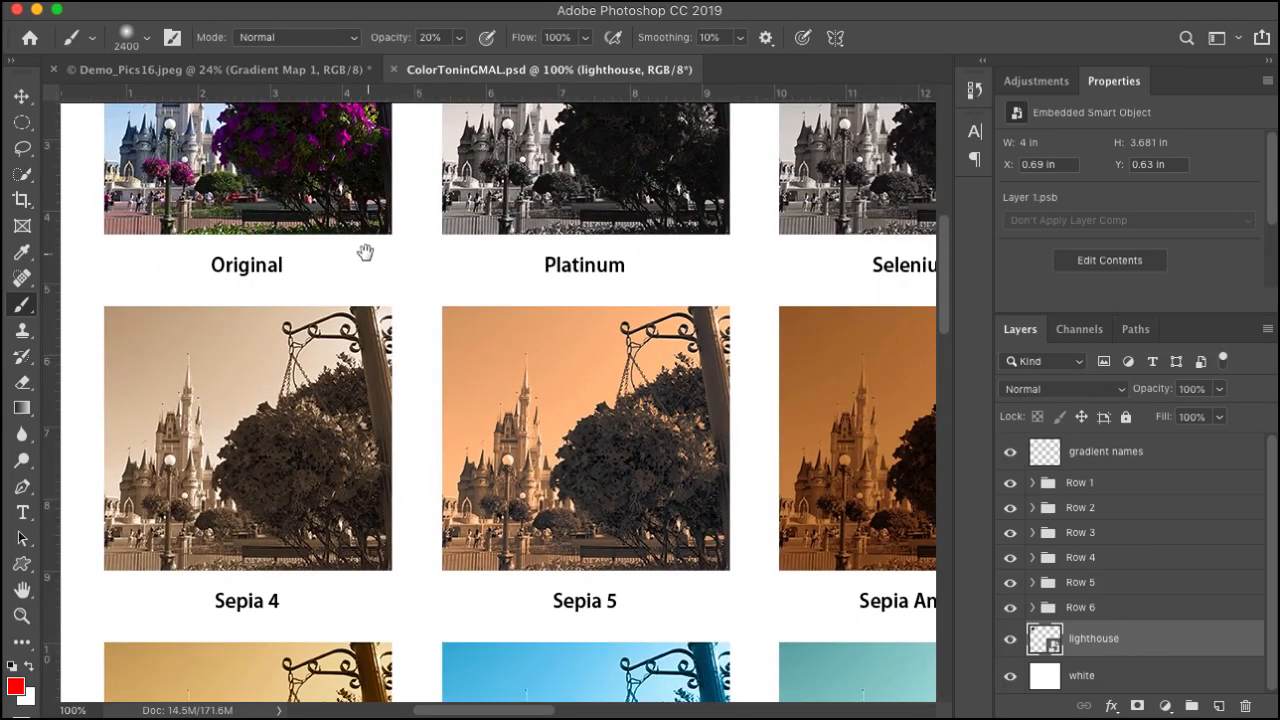
{"action": "left_click_drag", "start_coordinate": [366, 251], "coordinate": [380, 434]}
{"action": "key", "text": "ctrl+r"}
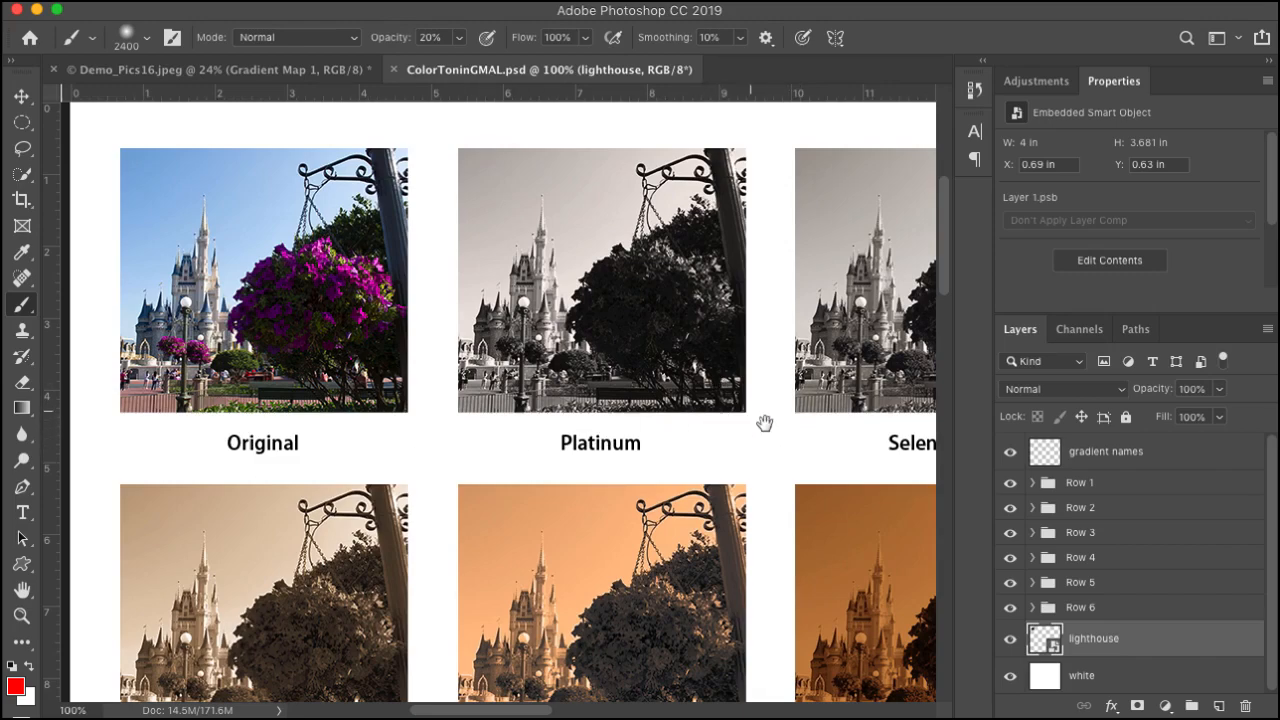
{"action": "scroll", "coordinate": [763, 423], "scroll_direction": "right", "scroll_amount": 10}
{"action": "scroll", "coordinate": [657, 446], "scroll_direction": "right", "scroll_amount": 8}
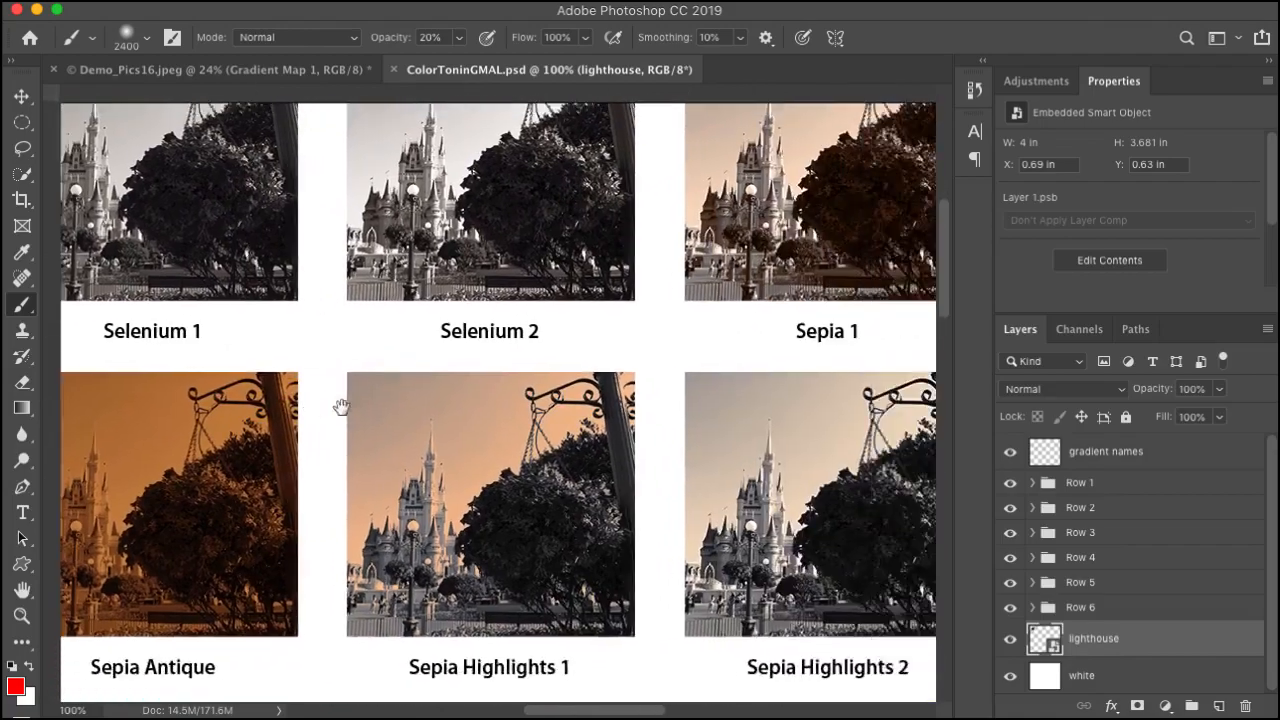
{"action": "scroll", "coordinate": [663, 443], "scroll_direction": "right", "scroll_amount": 5}
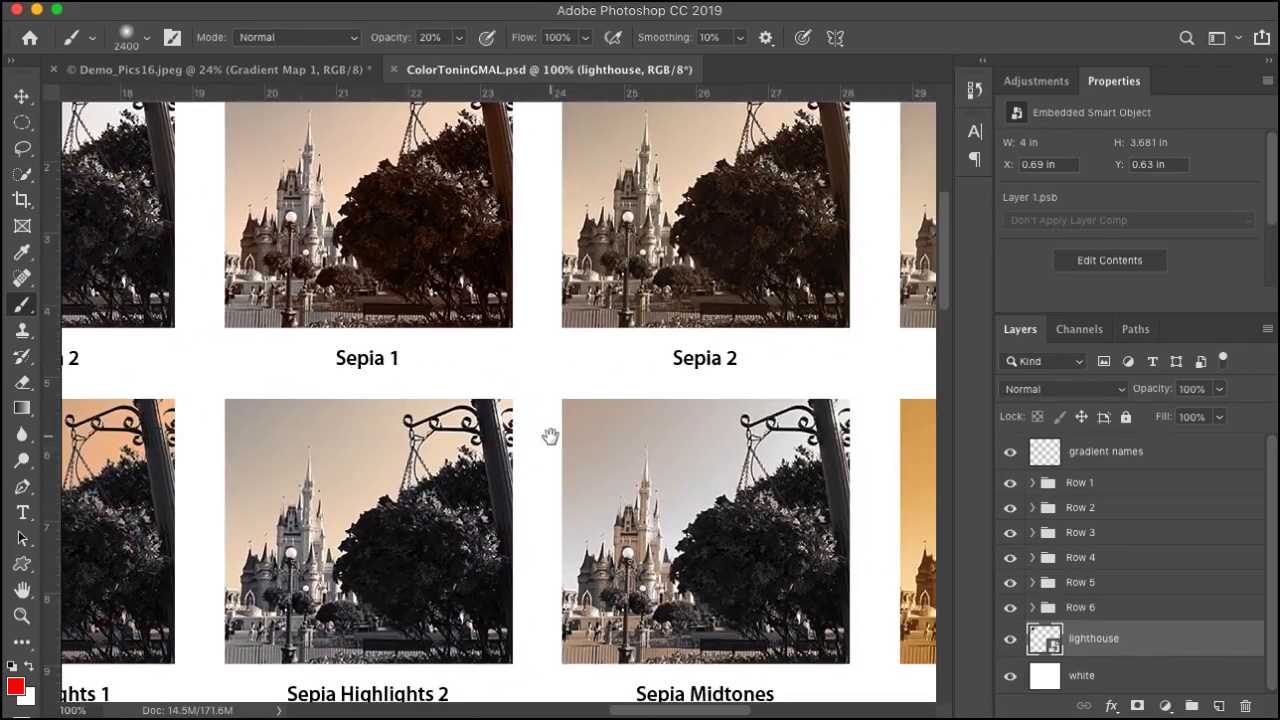
{"action": "mouse_move", "coordinate": [551, 436]}
{"action": "left_mouse_down"}
{"action": "mouse_move", "coordinate": [249, 443]}
{"action": "mouse_move", "coordinate": [311, 190]}
{"action": "mouse_move", "coordinate": [426, 76]}
{"action": "left_mouse_up"}
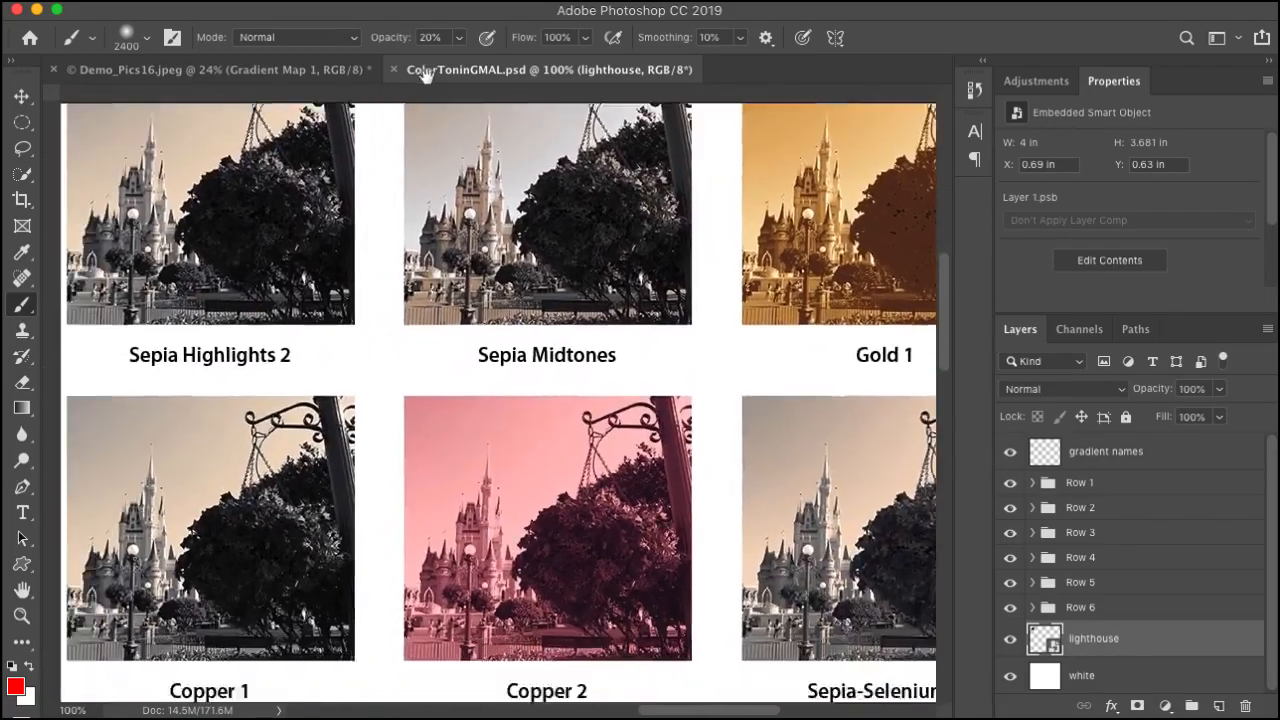
{"action": "mouse_move", "coordinate": [437, 337]}
{"action": "left_mouse_down"}
{"action": "mouse_move", "coordinate": [591, 217]}
{"action": "mouse_move", "coordinate": [718, 68]}
{"action": "left_mouse_up"}
{"action": "left_click_drag", "start_coordinate": [491, 448], "coordinate": [652, 262]}
{"action": "left_click_drag", "start_coordinate": [537, 429], "coordinate": [710, 225]}
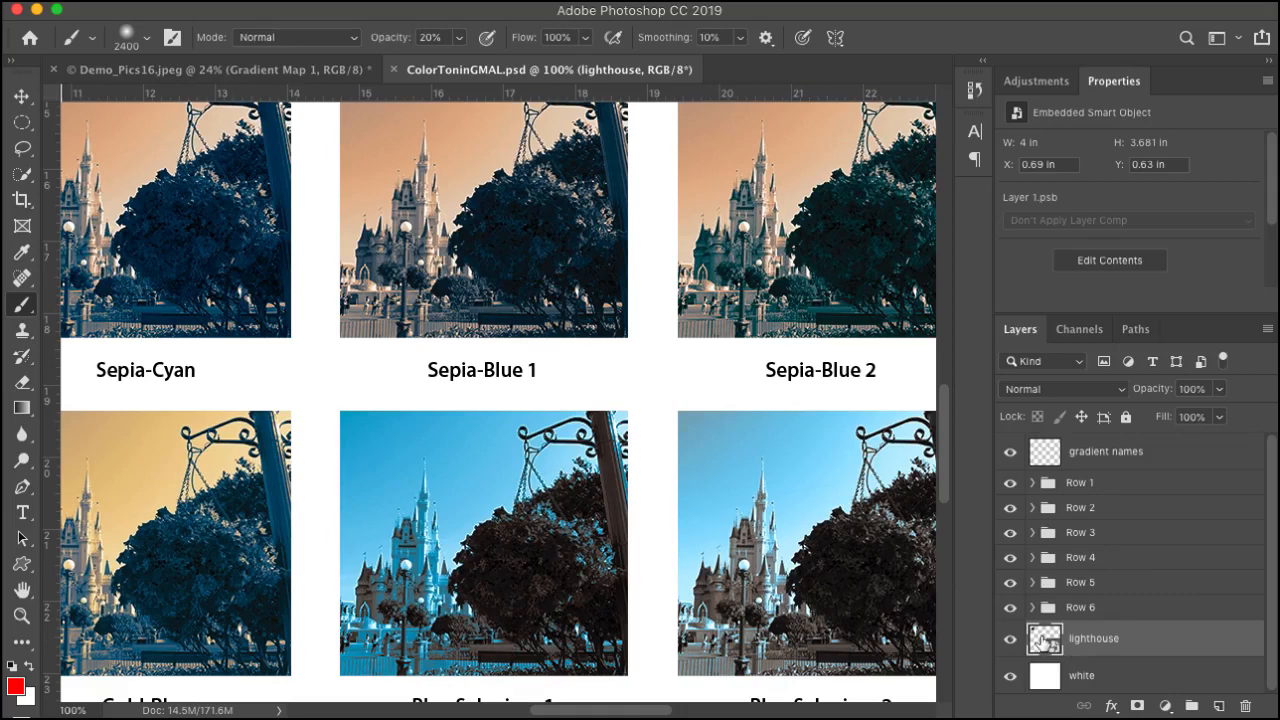
Open the contents of the lighthouse smart object in ColorToninGMAL.psd and look over the castle photo.
{"action": "double_click", "coordinate": [1044, 640]}
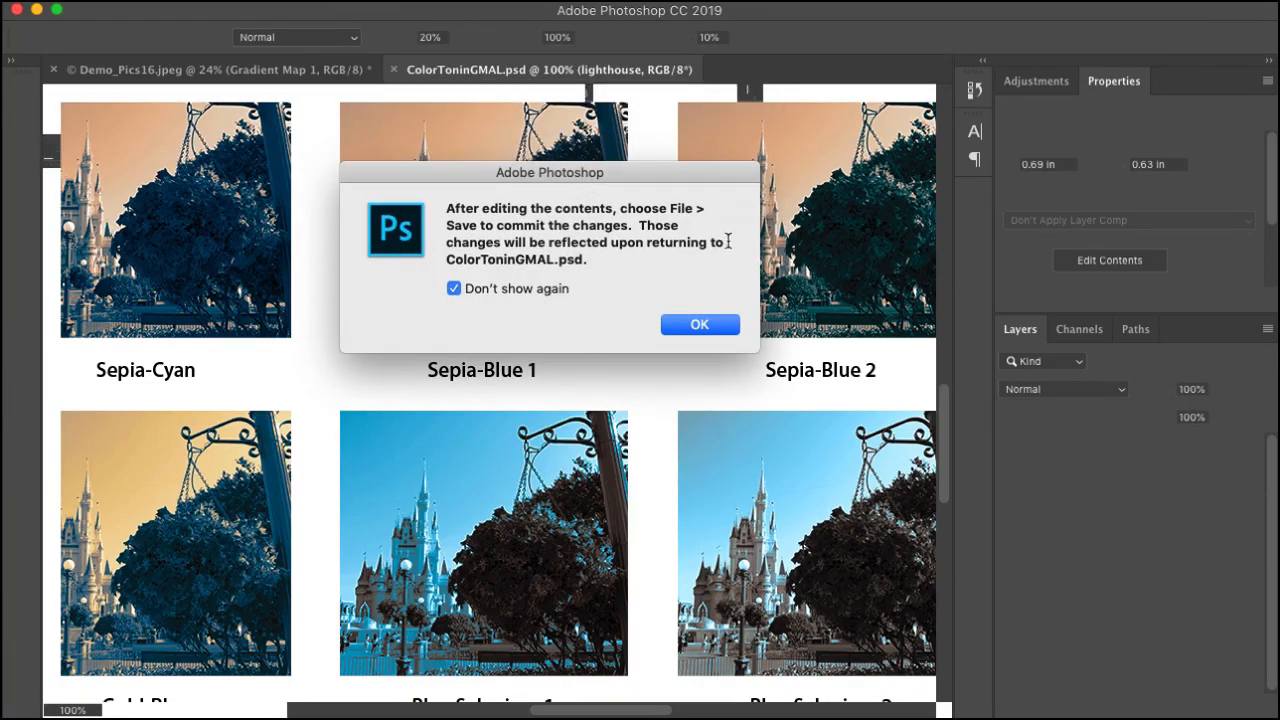
{"action": "left_click", "coordinate": [700, 326]}
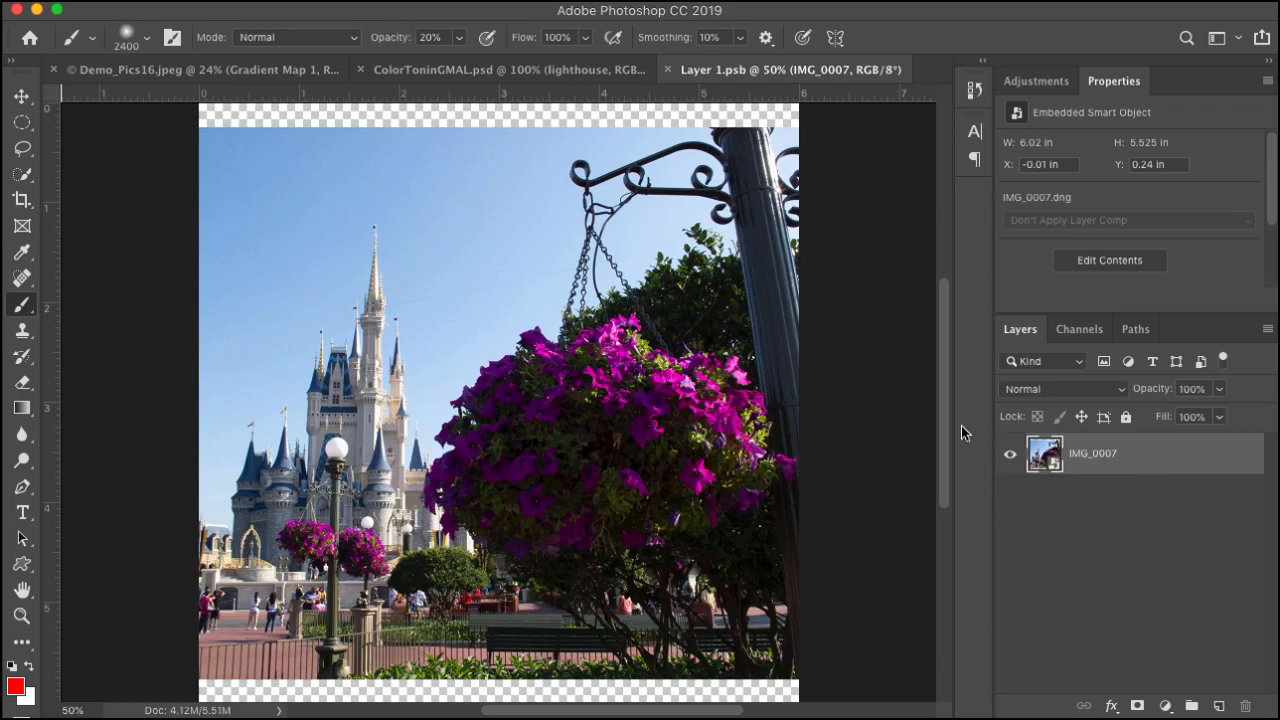
{"action": "scroll", "coordinate": [485, 333], "scroll_direction": "up", "scroll_amount": 2}
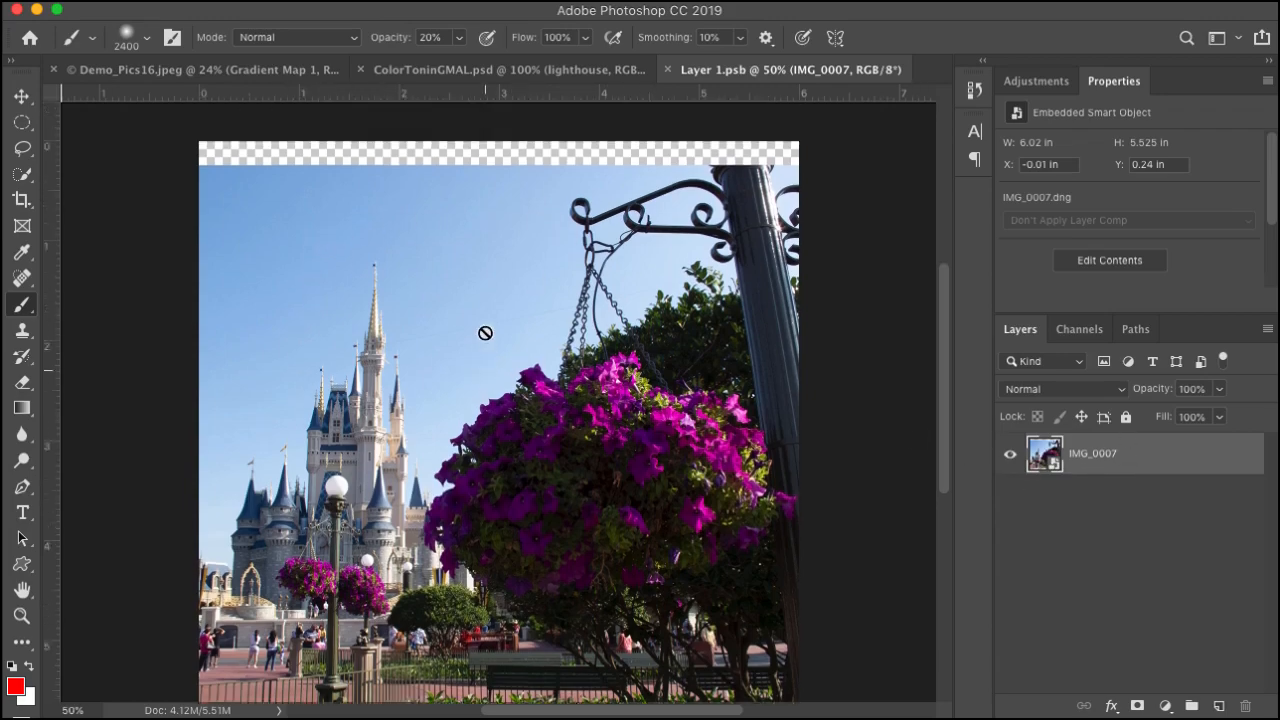
{"action": "scroll", "coordinate": [485, 333], "scroll_direction": "down", "scroll_amount": 8}
{"action": "scroll", "coordinate": [483, 330], "scroll_direction": "up", "scroll_amount": 4}
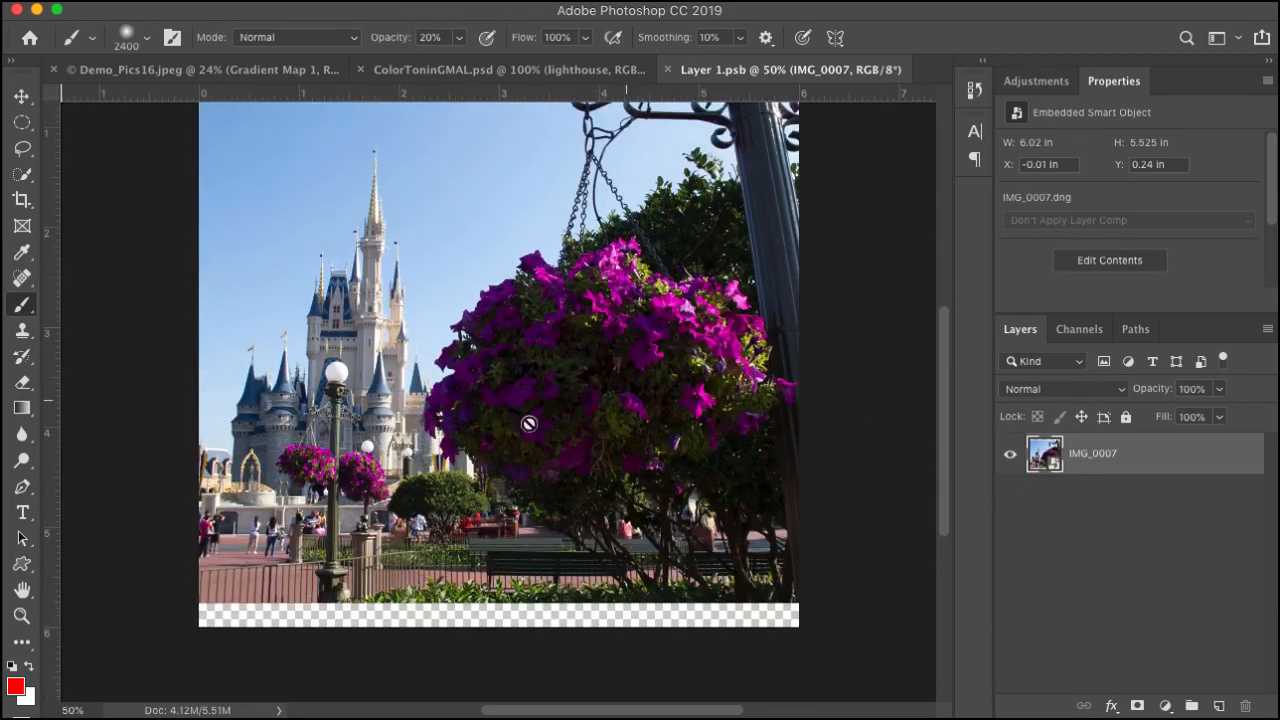
{"action": "scroll", "coordinate": [633, 432], "scroll_direction": "up", "scroll_amount": 5}
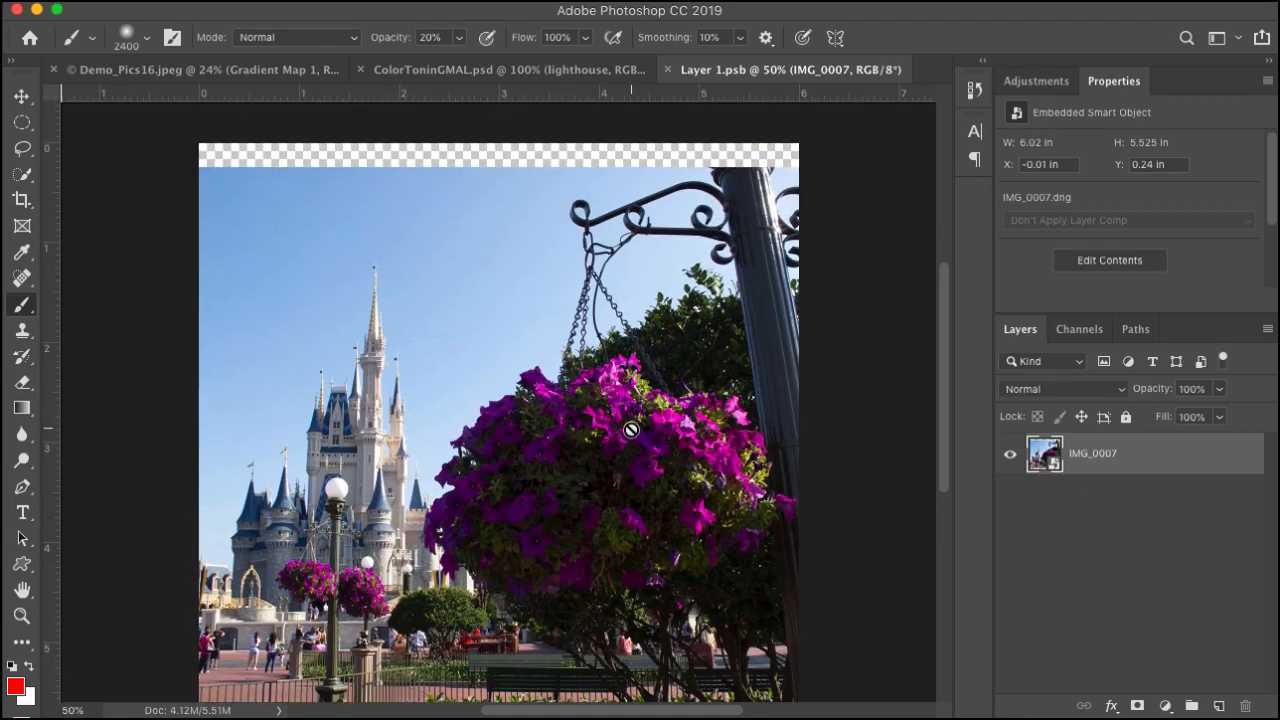
{"action": "scroll", "coordinate": [757, 557], "scroll_direction": "down", "scroll_amount": 4}
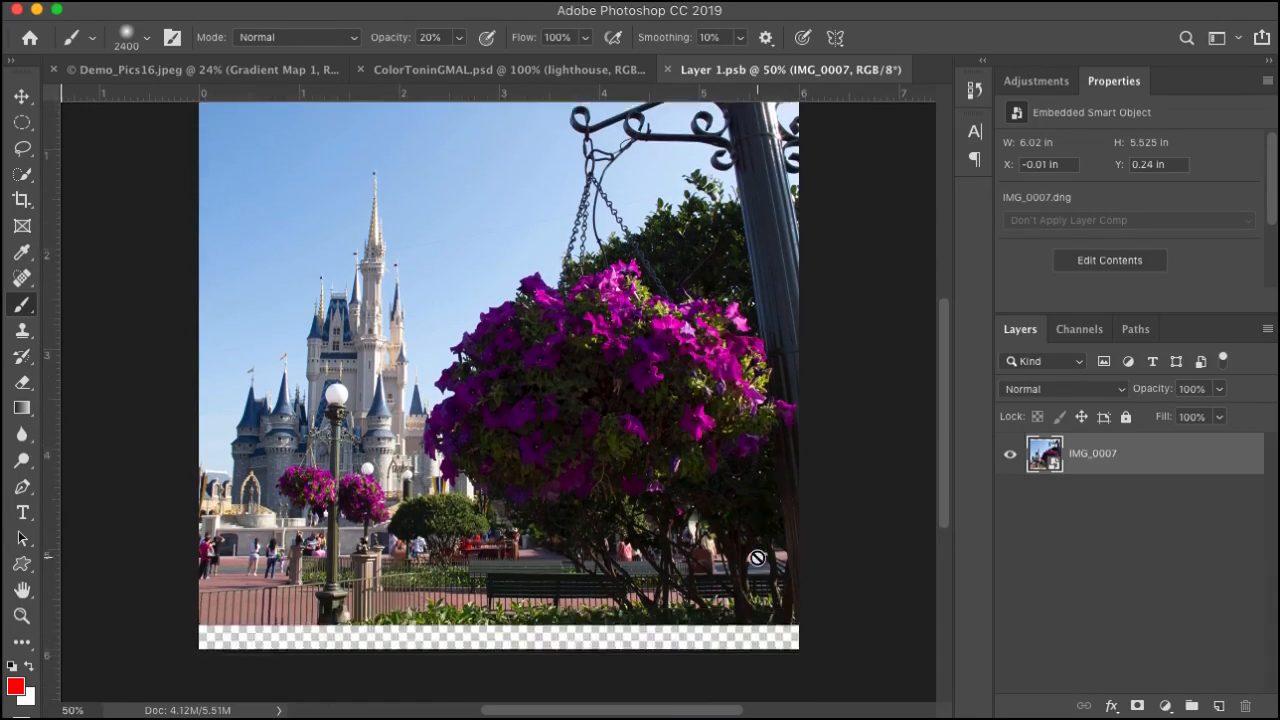
{"action": "scroll", "coordinate": [757, 557], "scroll_direction": "down", "scroll_amount": 2}
{"action": "scroll", "coordinate": [757, 565], "scroll_direction": "up", "scroll_amount": 8}
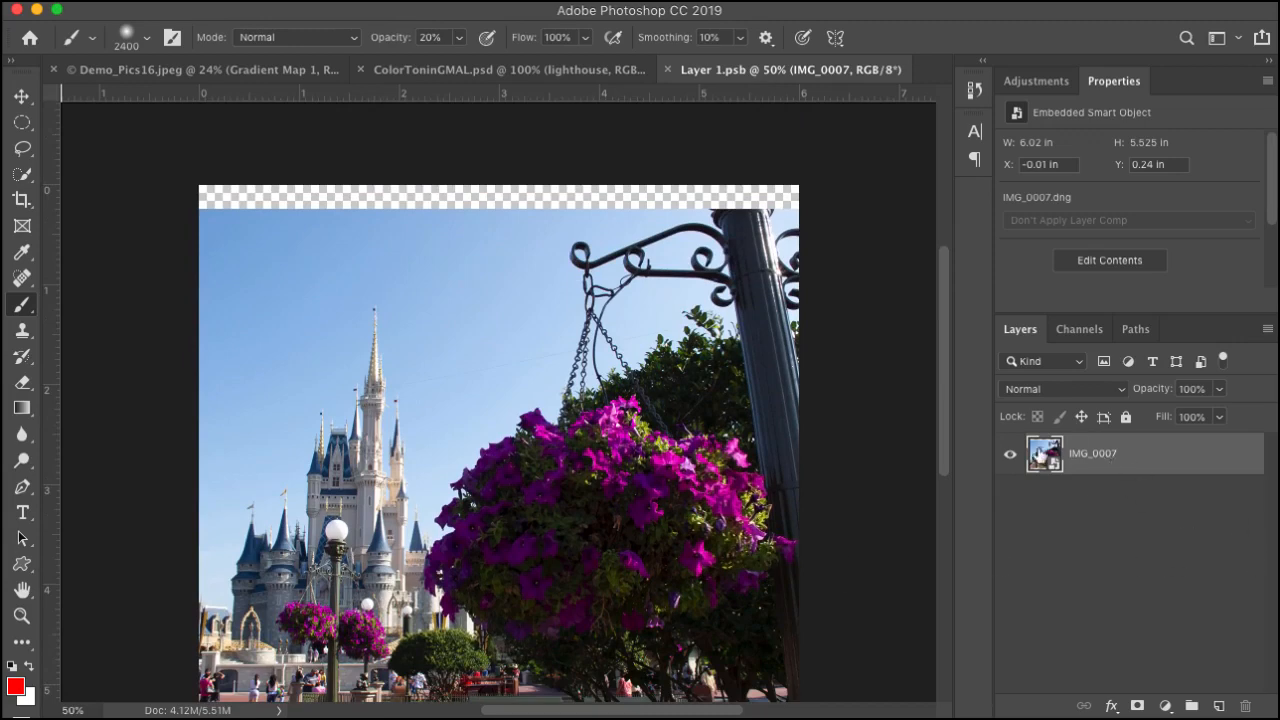
{"action": "right_click", "coordinate": [1040, 450]}
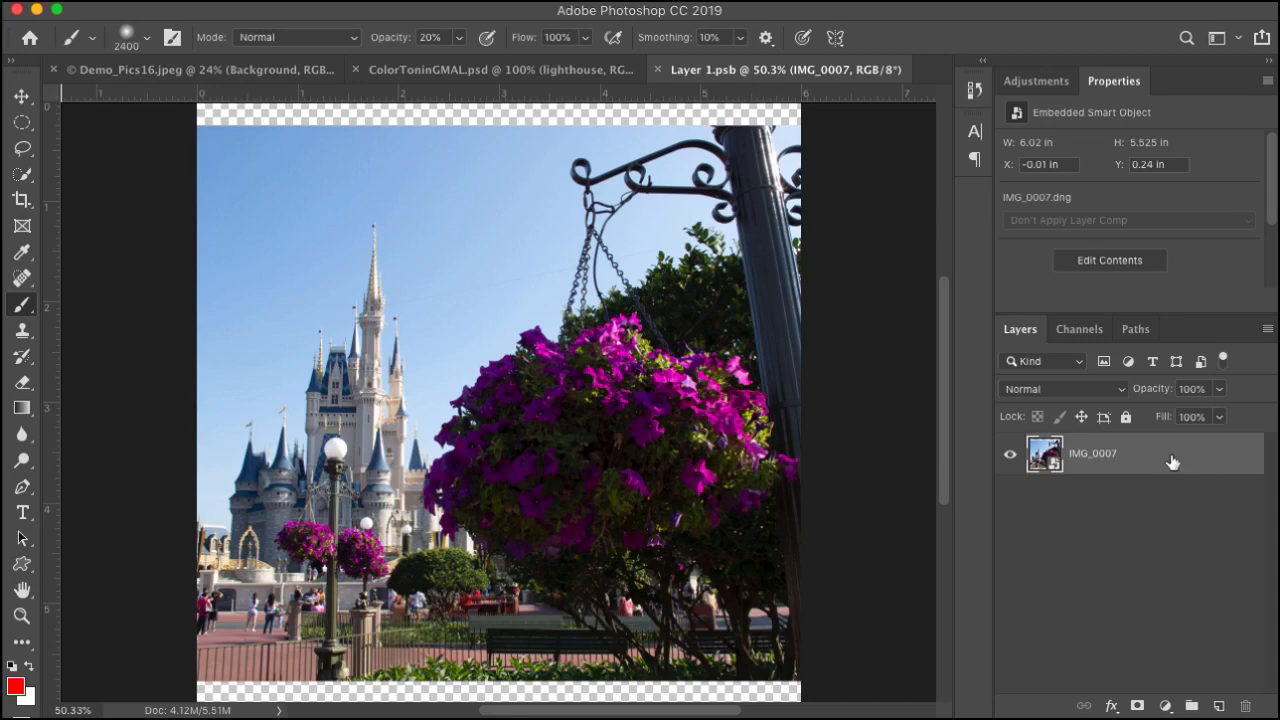
{"action": "right_click", "coordinate": [1174, 459]}
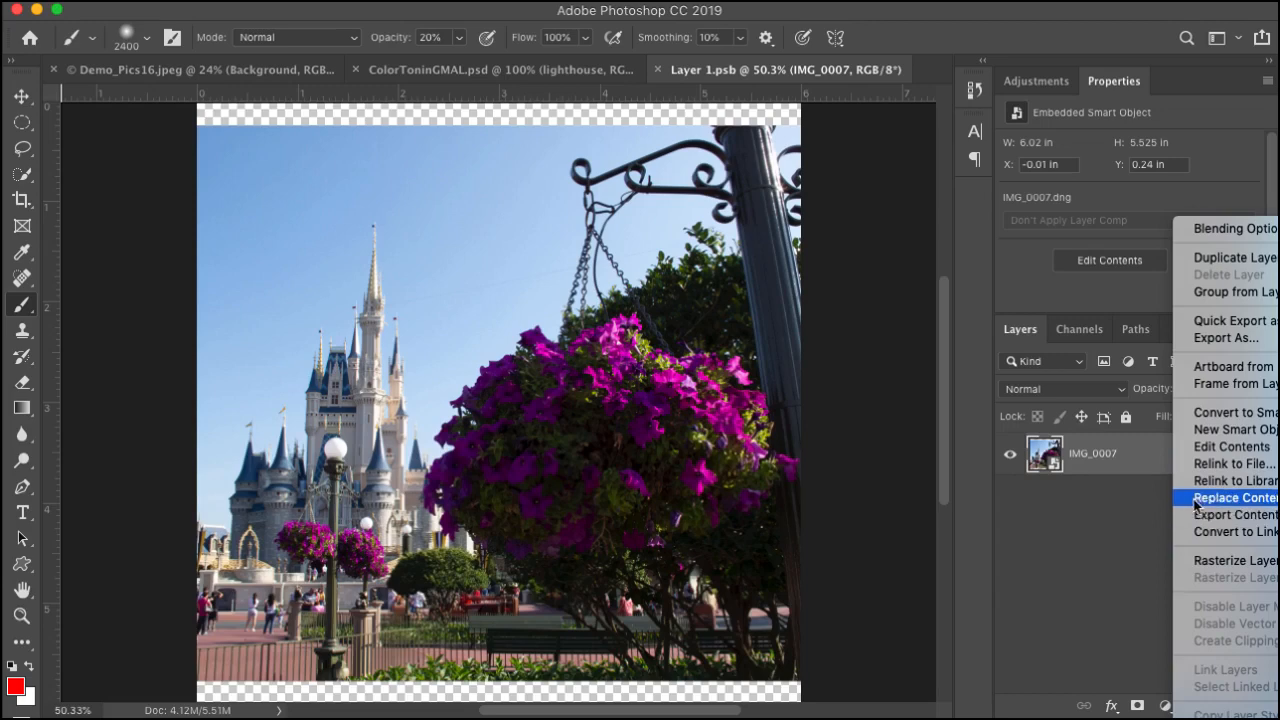
{"action": "left_click", "coordinate": [1253, 505]}
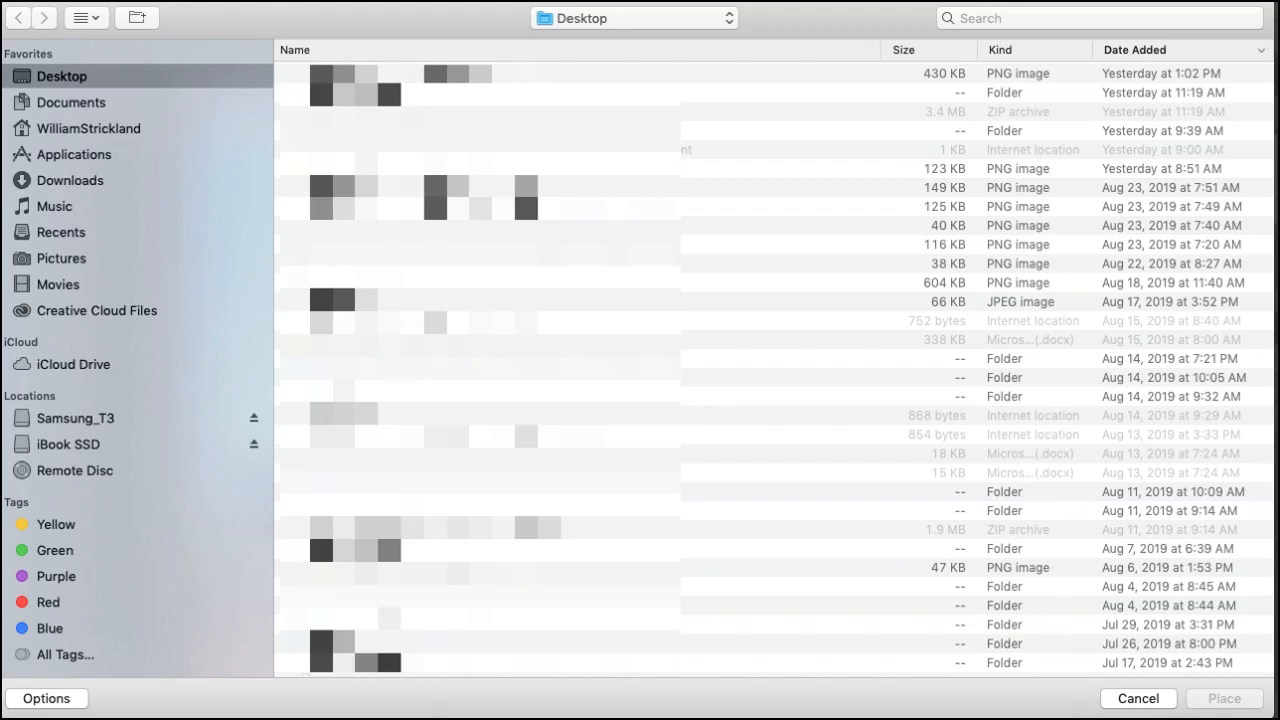
{"action": "left_click", "coordinate": [103, 420]}
{"action": "double_click", "coordinate": [366, 413]}
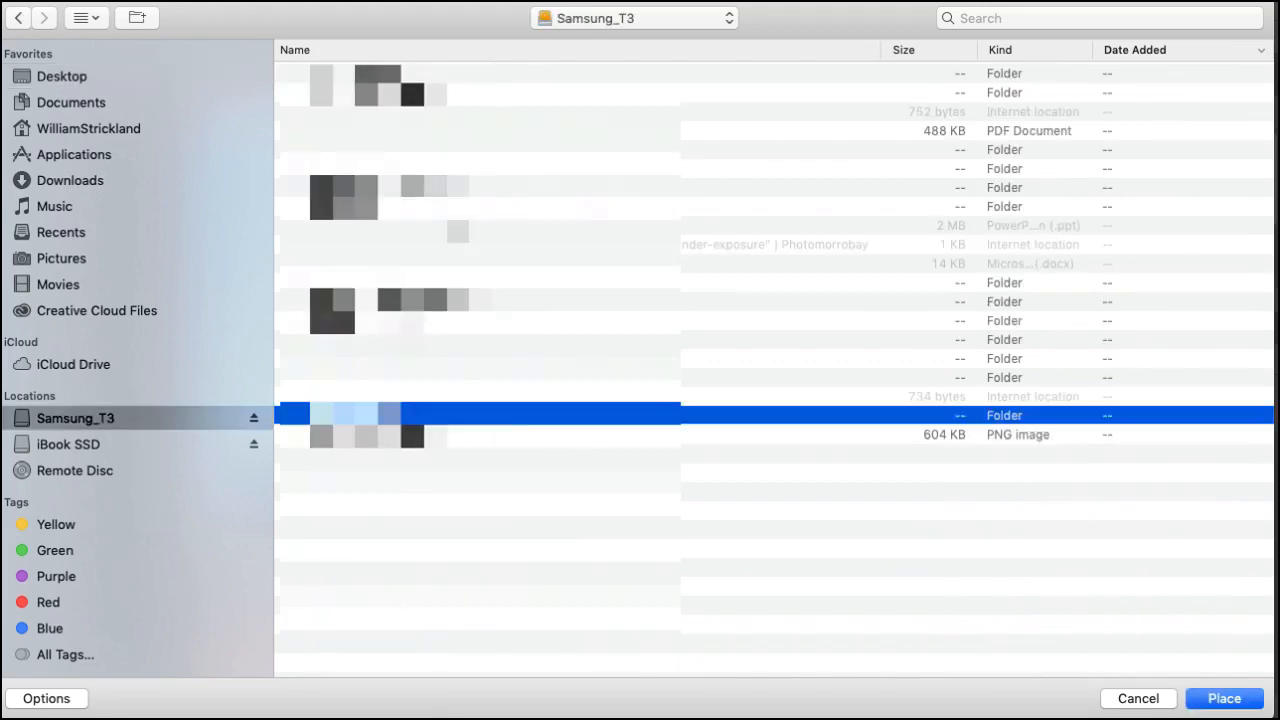
{"action": "scroll", "coordinate": [390, 396], "scroll_direction": "down", "scroll_amount": 10}
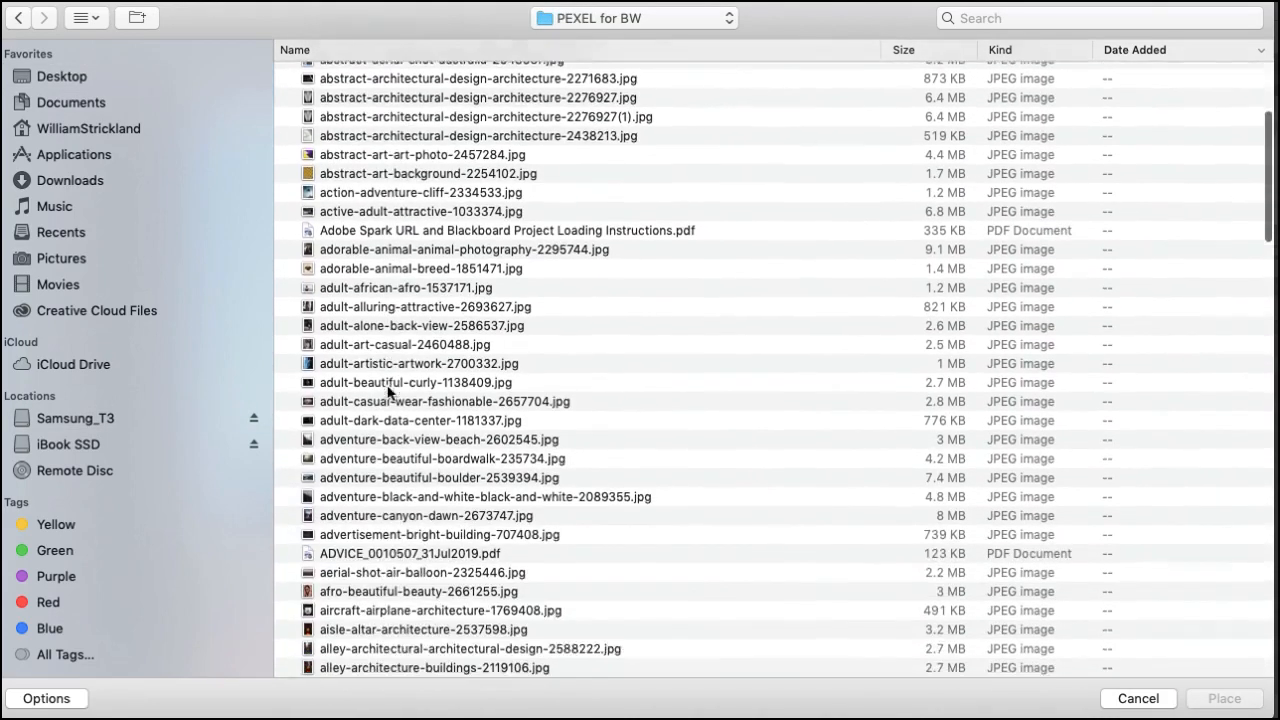
{"action": "scroll", "coordinate": [325, 362], "scroll_direction": "down", "scroll_amount": 12}
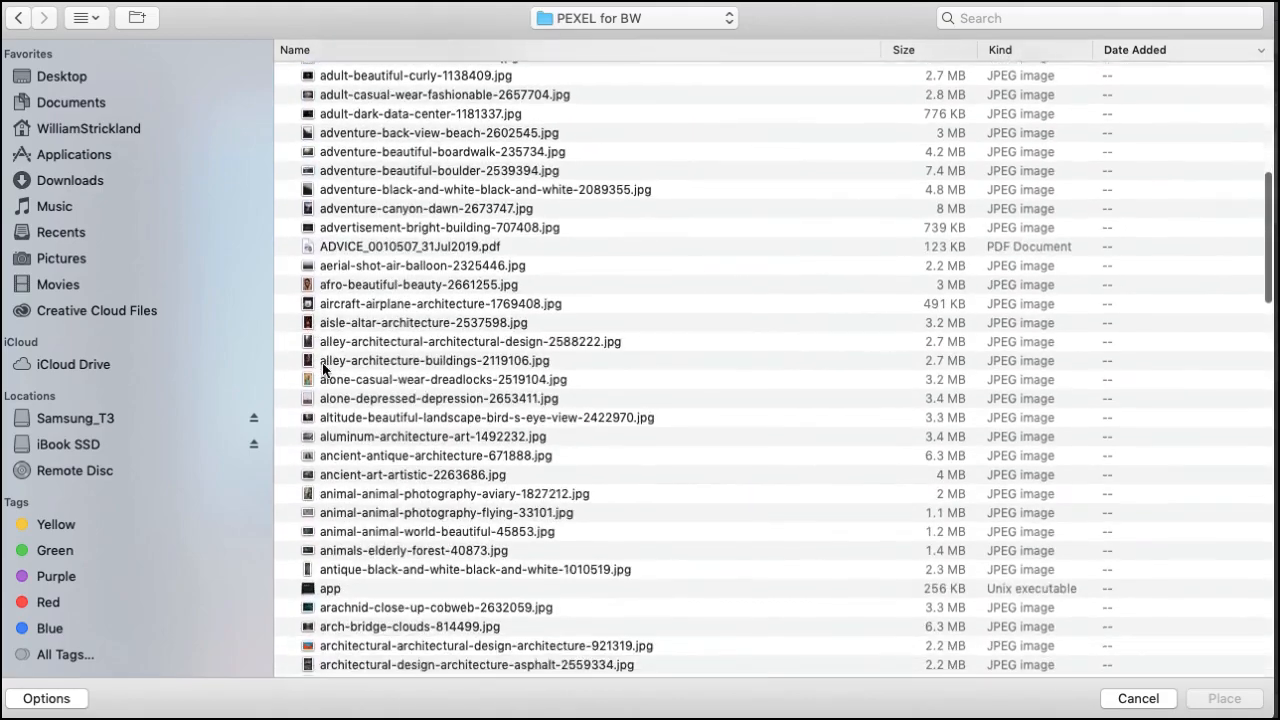
{"action": "scroll", "coordinate": [462, 388], "scroll_direction": "down", "scroll_amount": 15}
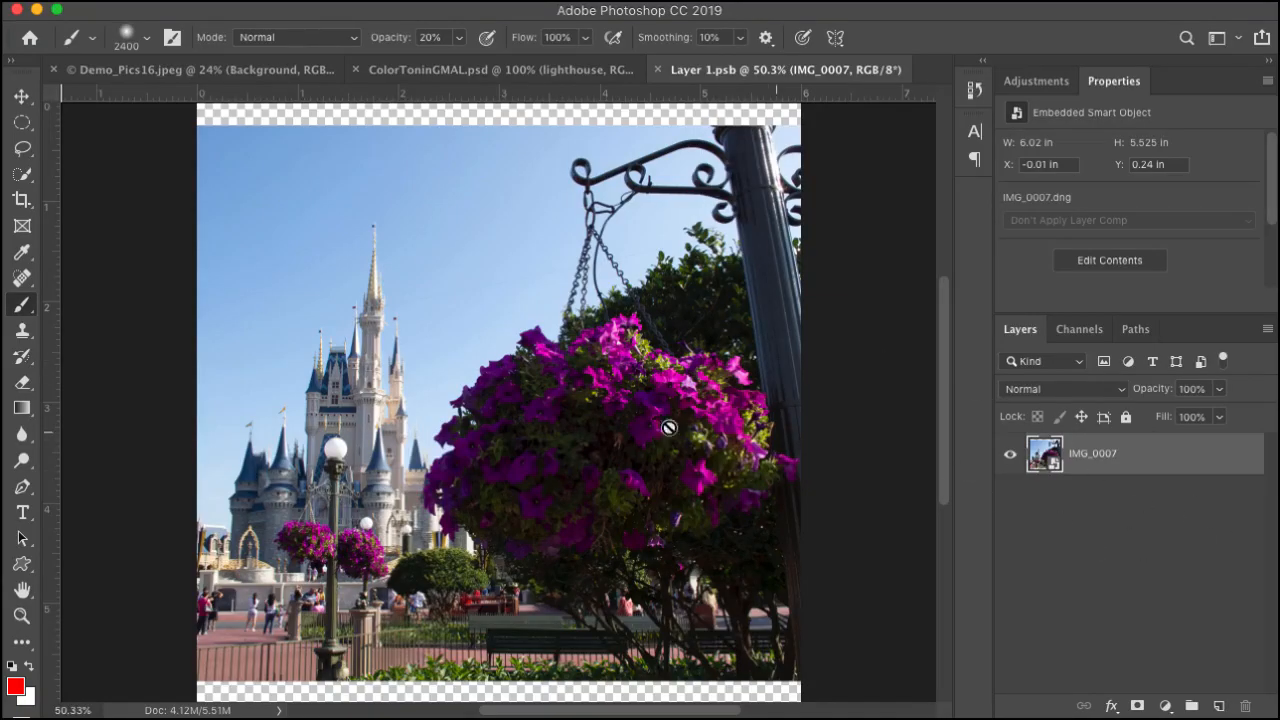
Copy the Background layer of Demo_Pics16.jpeg into Layer 1.psb above the castle photo, accepting the color profile conversion.
{"action": "left_click", "coordinate": [155, 73]}
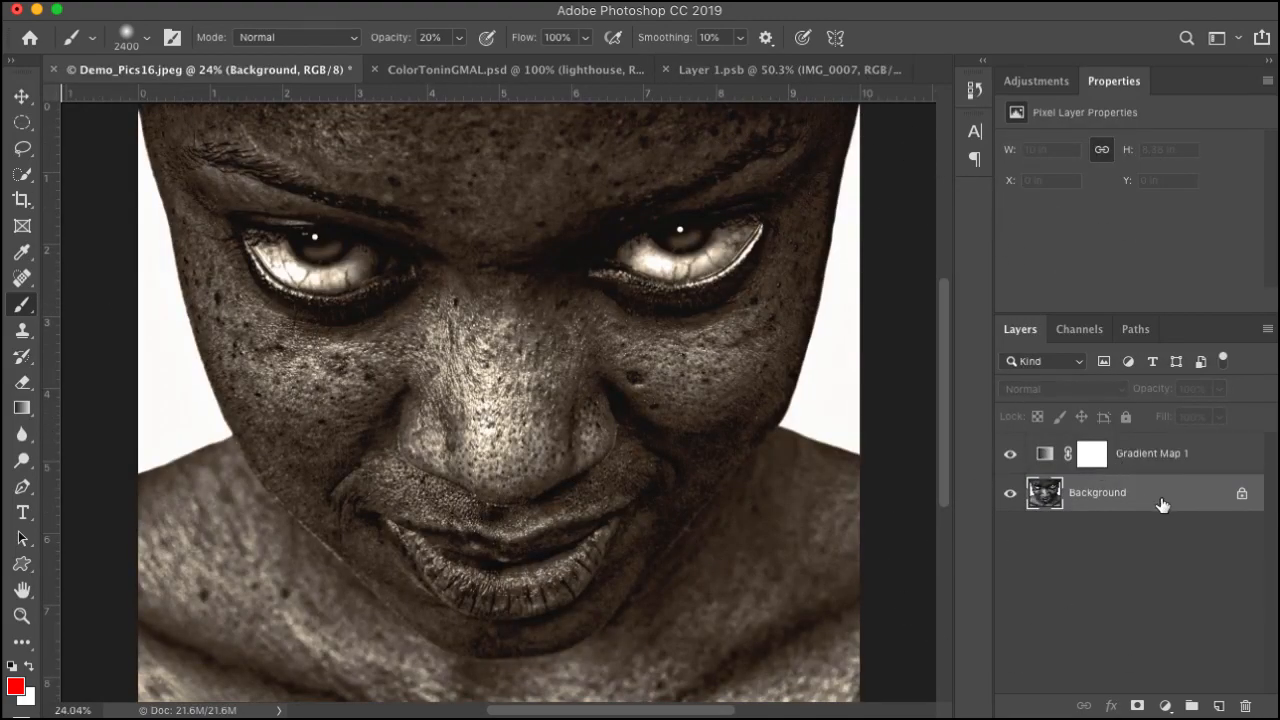
{"action": "left_click_drag", "start_coordinate": [1160, 505], "coordinate": [540, 482]}
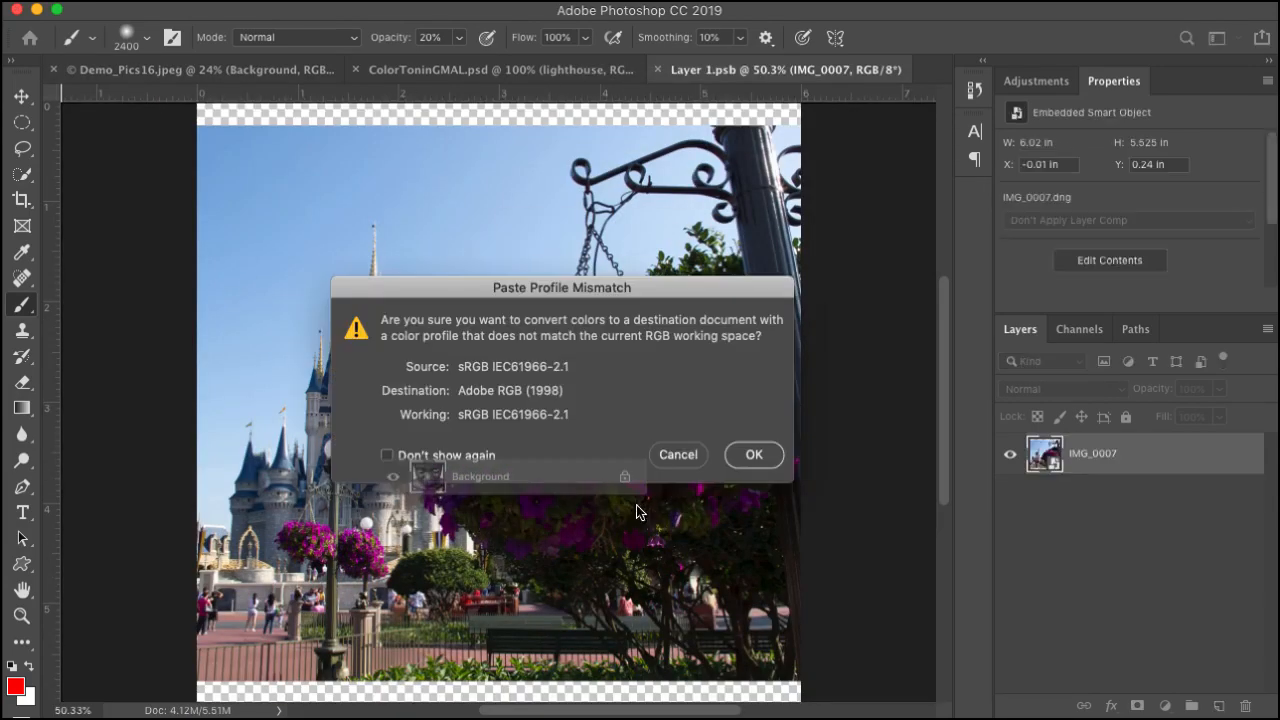
{"action": "left_click", "coordinate": [759, 464]}
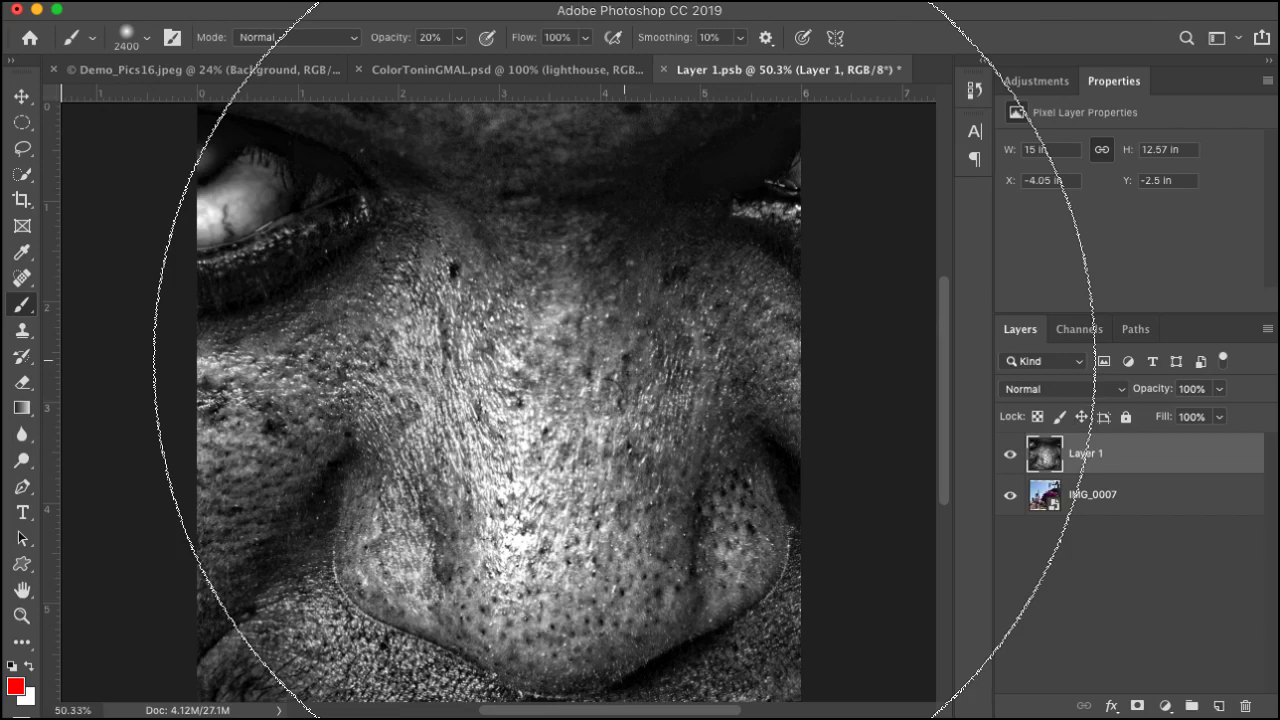
Scale the portrait on Layer 1 down to about 50% and centre it so the face fills the square canvas.
{"action": "key", "text": "super+t"}
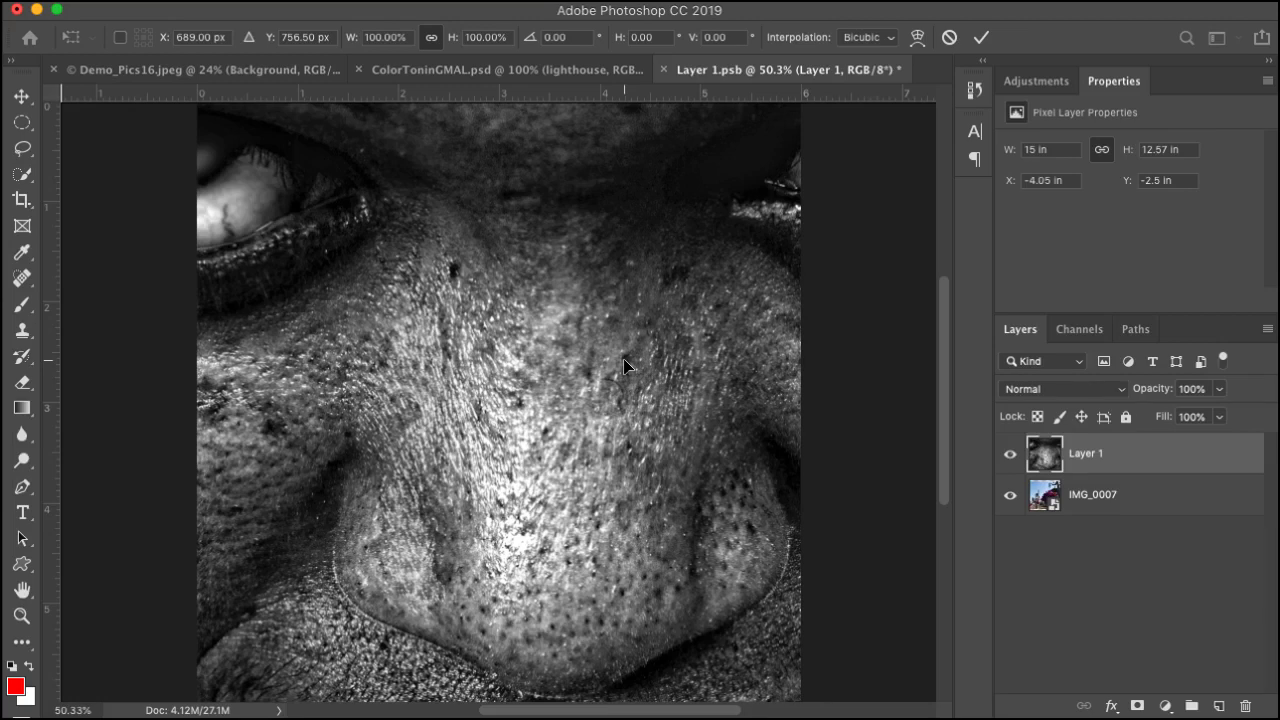
{"action": "key", "text": "super+0"}
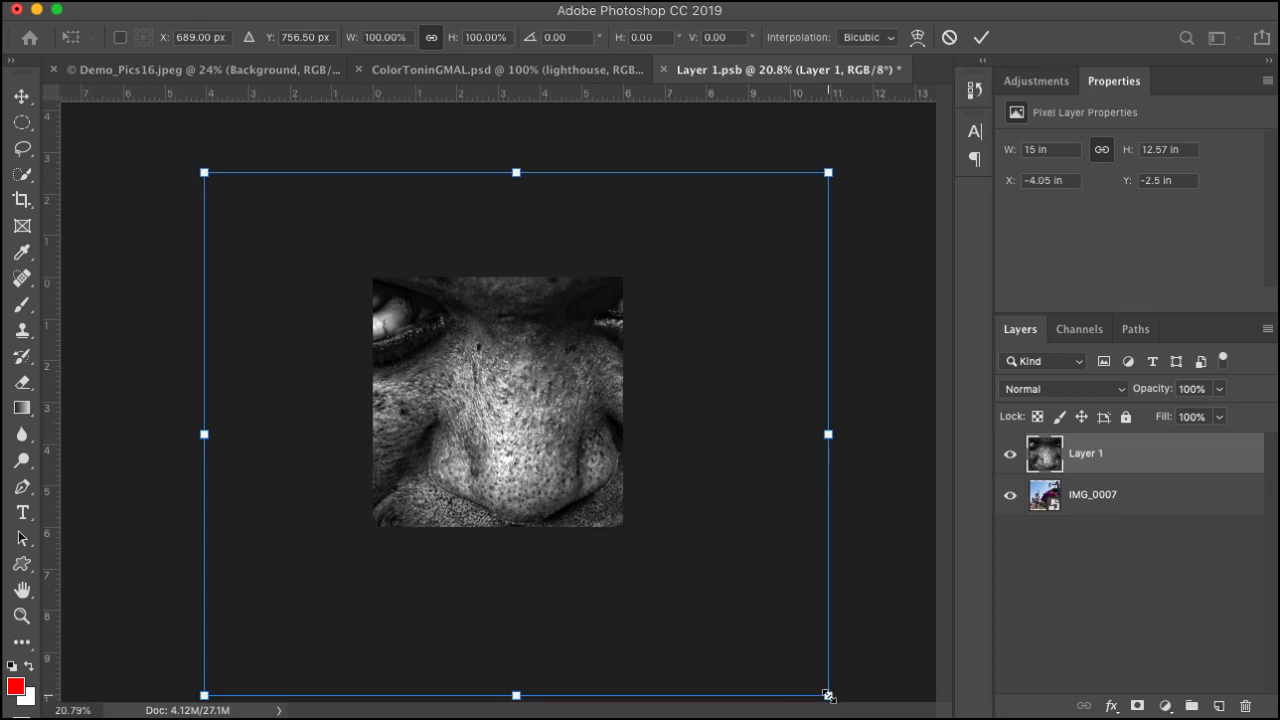
{"action": "left_click_drag", "start_coordinate": [828, 695], "coordinate": [783, 657]}
{"action": "left_click_drag", "start_coordinate": [205, 172], "coordinate": [272, 229]}
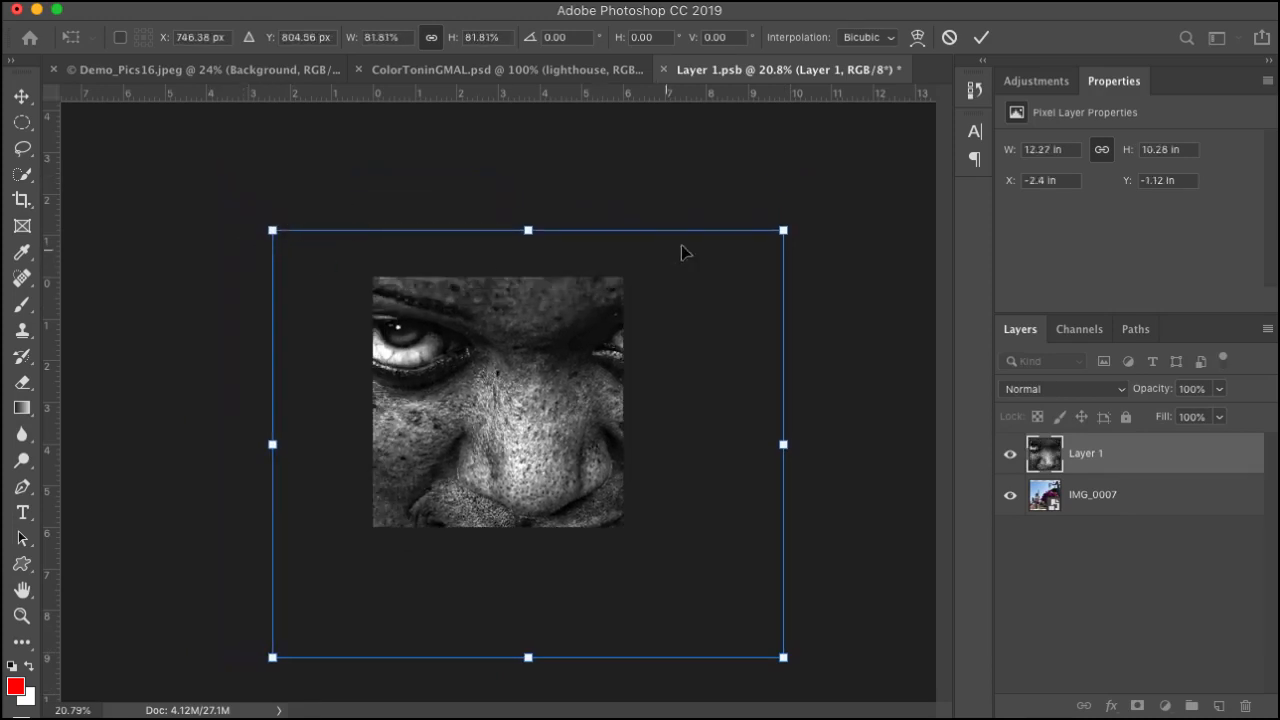
{"action": "left_click_drag", "start_coordinate": [781, 228], "coordinate": [735, 256]}
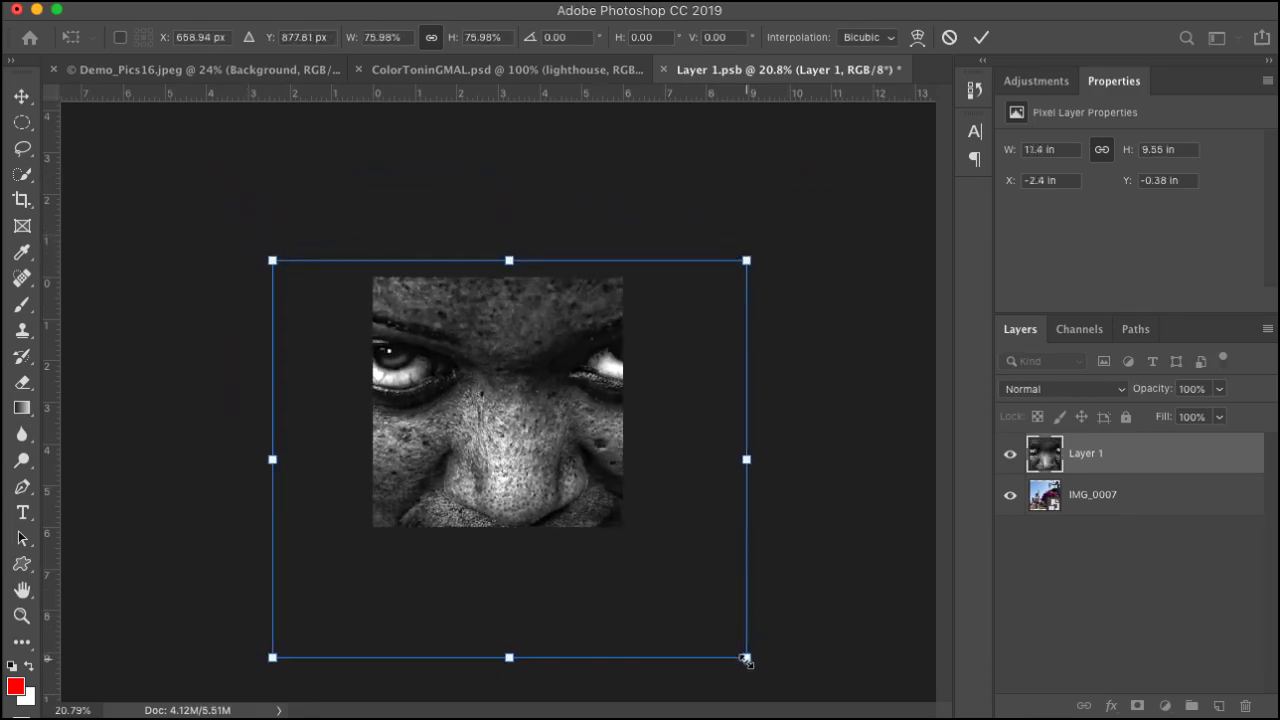
{"action": "left_click_drag", "start_coordinate": [746, 658], "coordinate": [634, 563]}
{"action": "left_click_drag", "start_coordinate": [480, 425], "coordinate": [468, 348]}
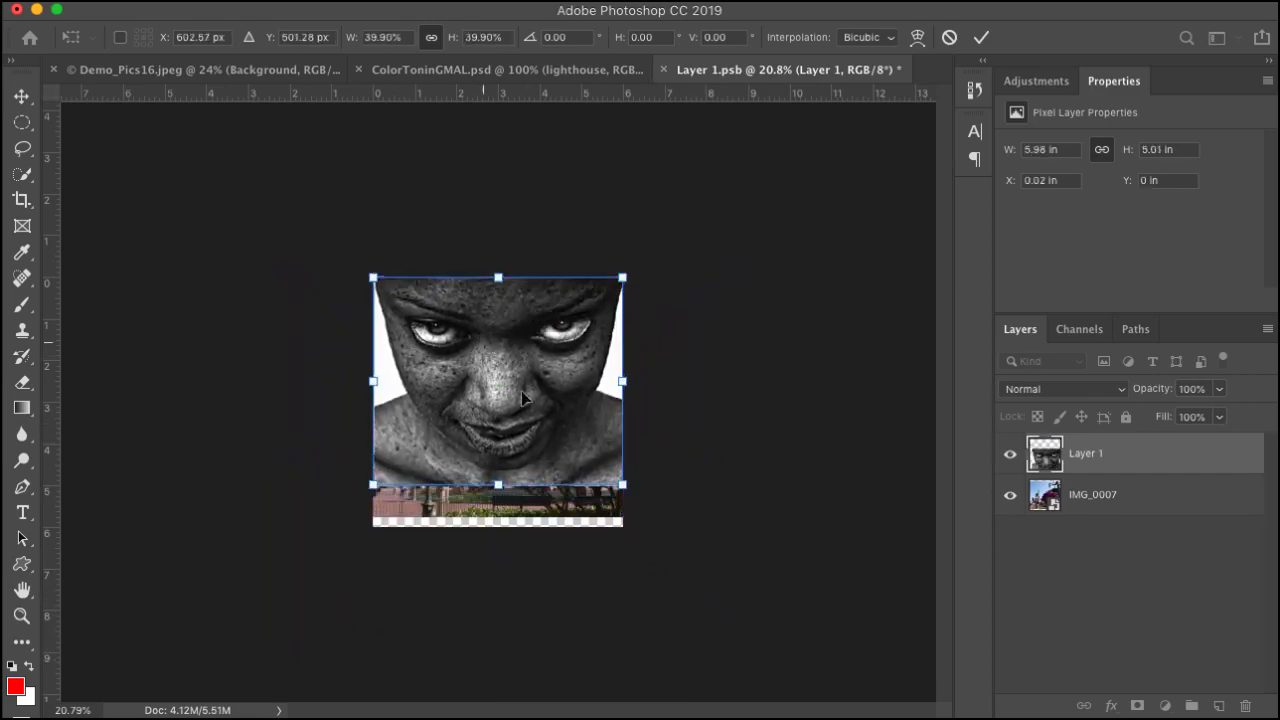
{"action": "left_click_drag", "start_coordinate": [630, 487], "coordinate": [655, 517]}
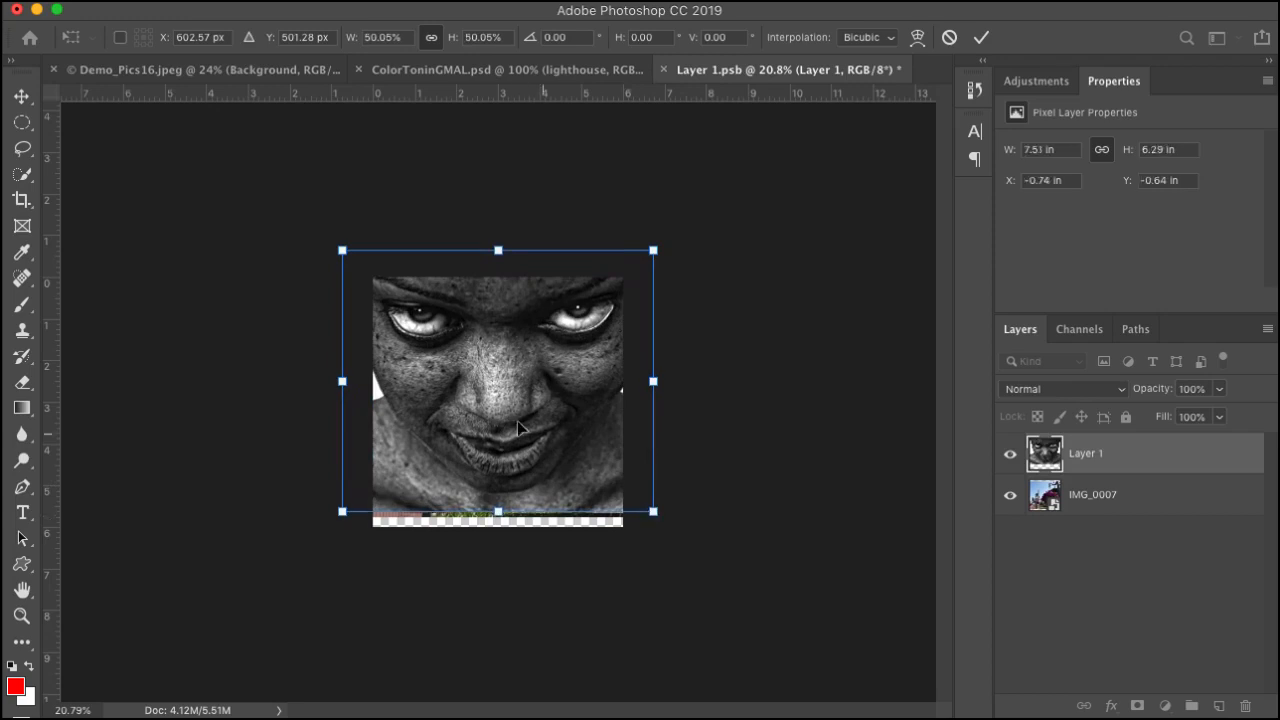
{"action": "left_click_drag", "start_coordinate": [520, 436], "coordinate": [520, 451]}
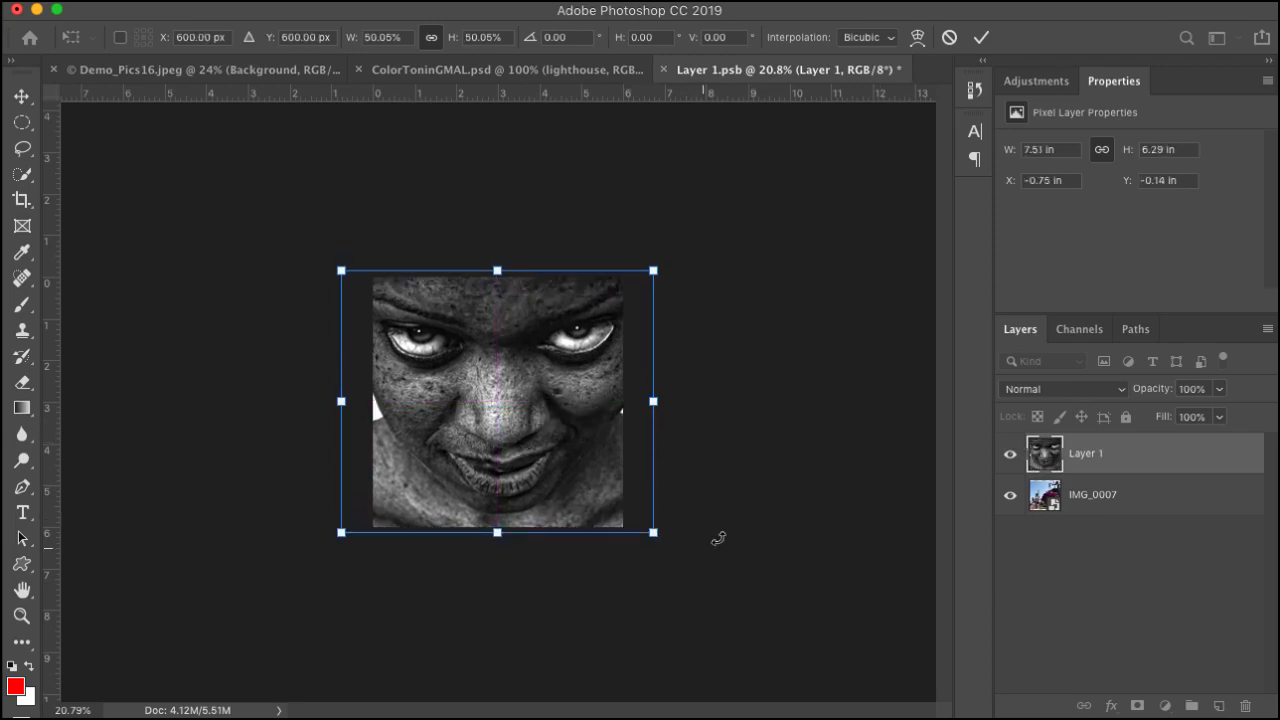
{"action": "key", "text": "b"}
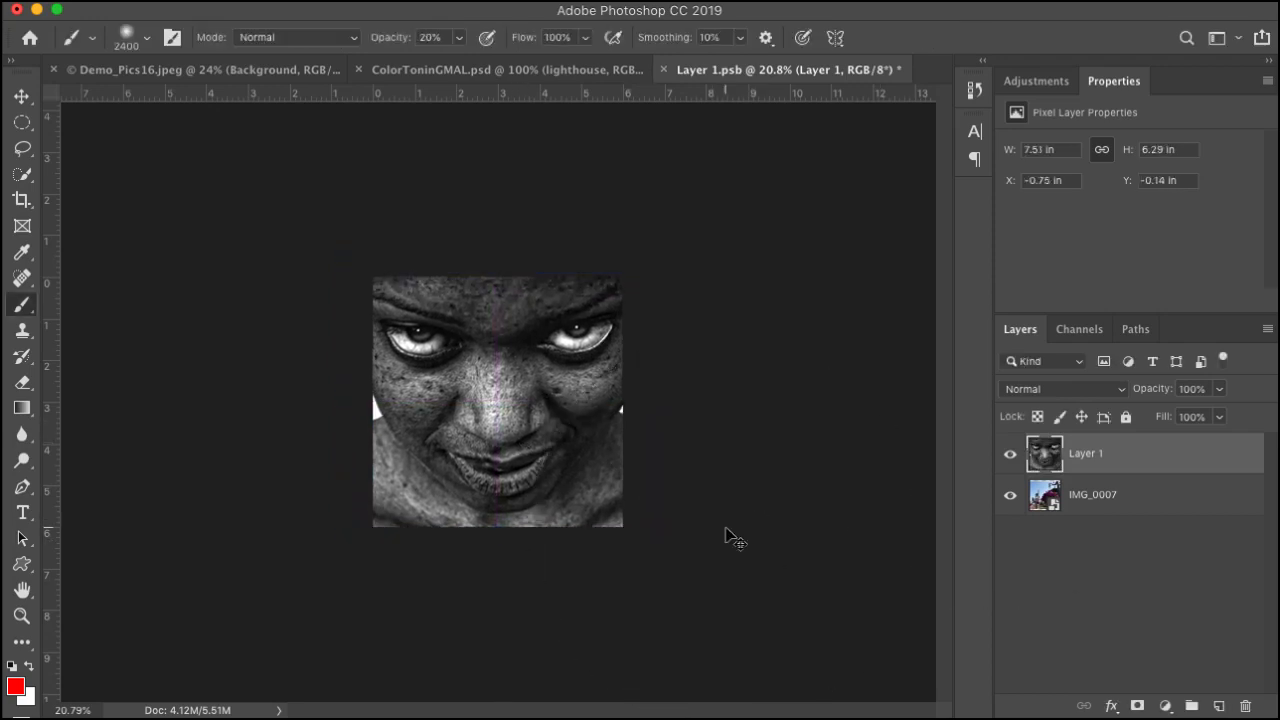
{"action": "key", "text": "ctrl+0"}
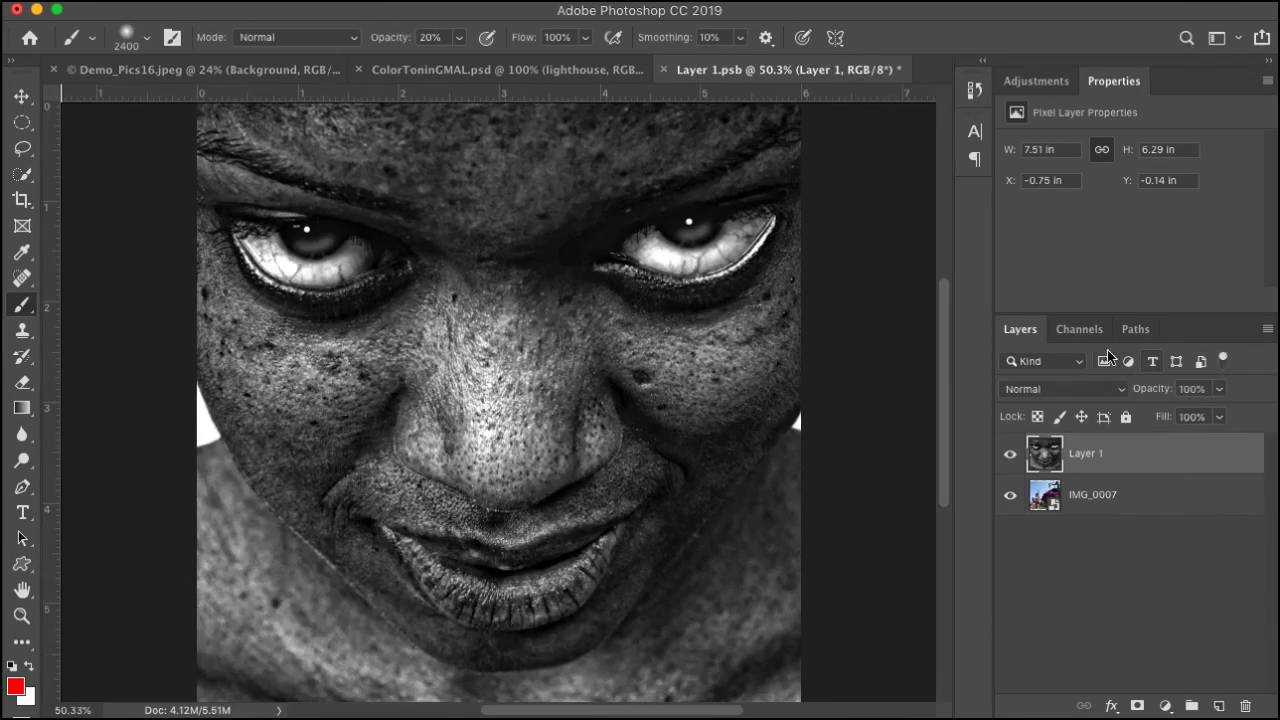
Close Layer 1.psb and save its changes back to the sample sheet.
{"action": "left_click", "coordinate": [663, 69]}
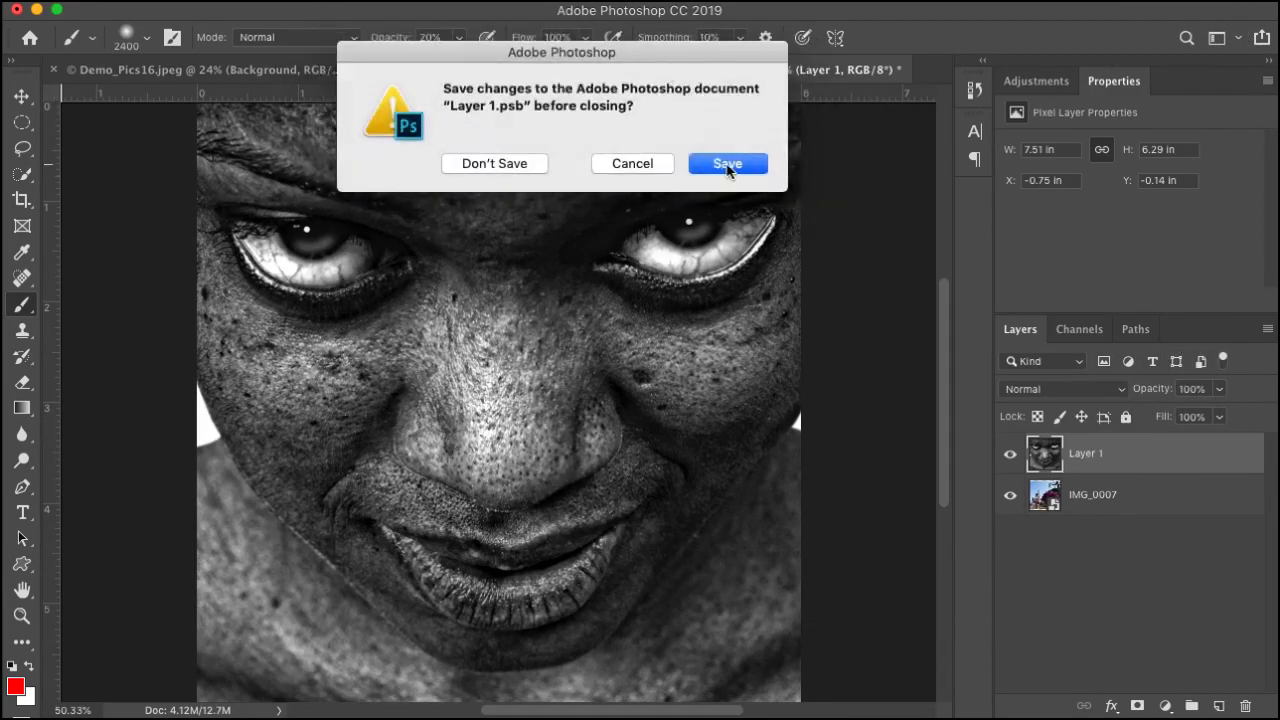
{"action": "left_click_drag", "start_coordinate": [723, 59], "coordinate": [714, 200]}
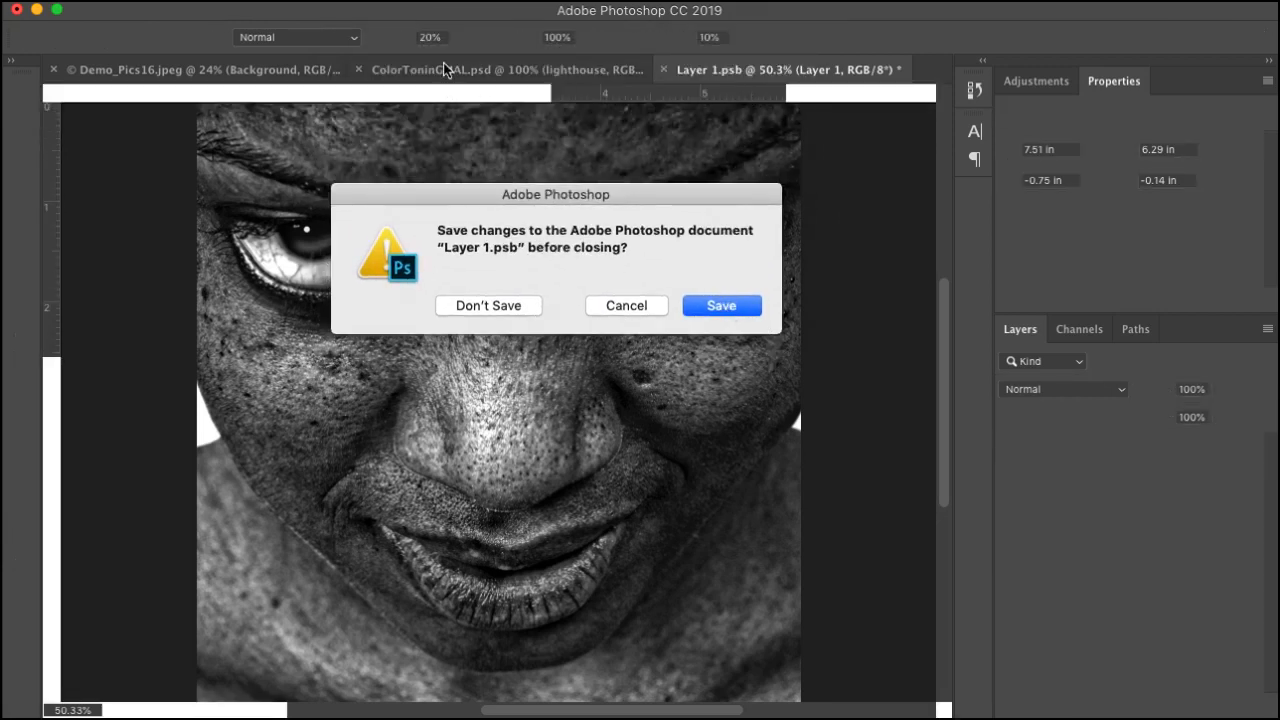
{"action": "left_click", "coordinate": [729, 312]}
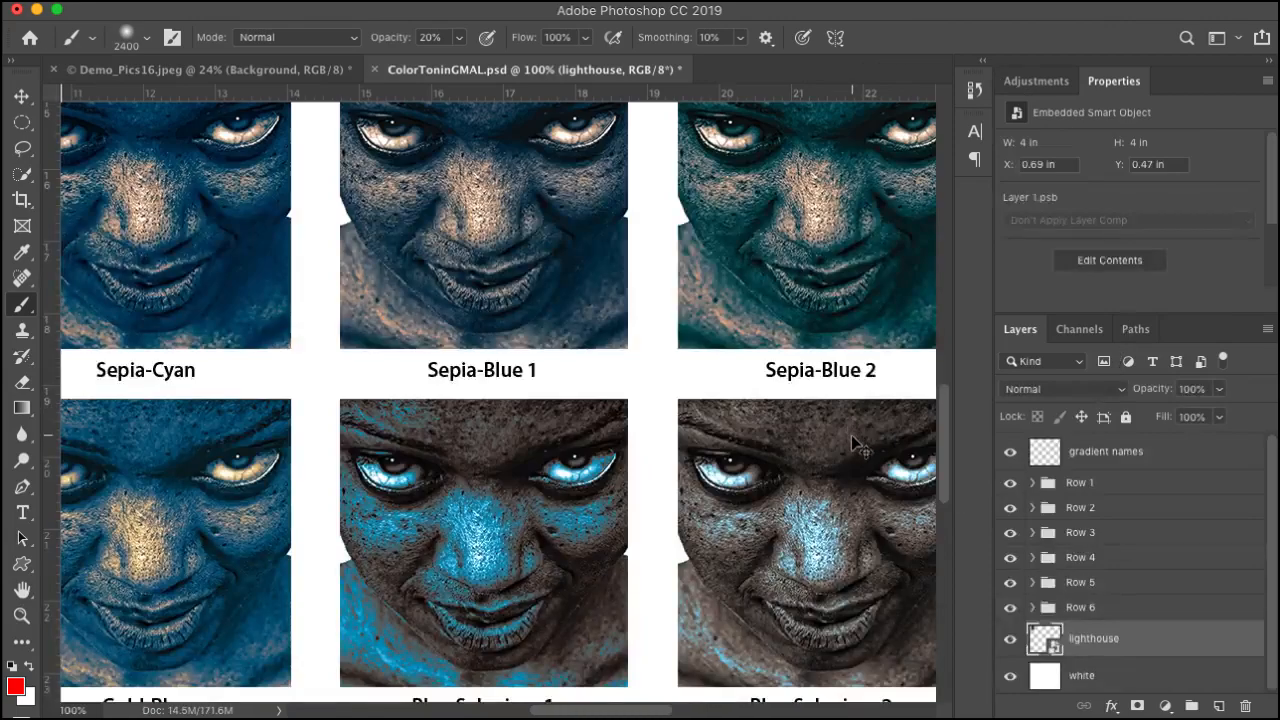
Examine the portrait's toning samples up close, including the selenium, cyan and JK looks, and compare the whole sheet.
{"action": "left_click_drag", "start_coordinate": [877, 443], "coordinate": [466, 251]}
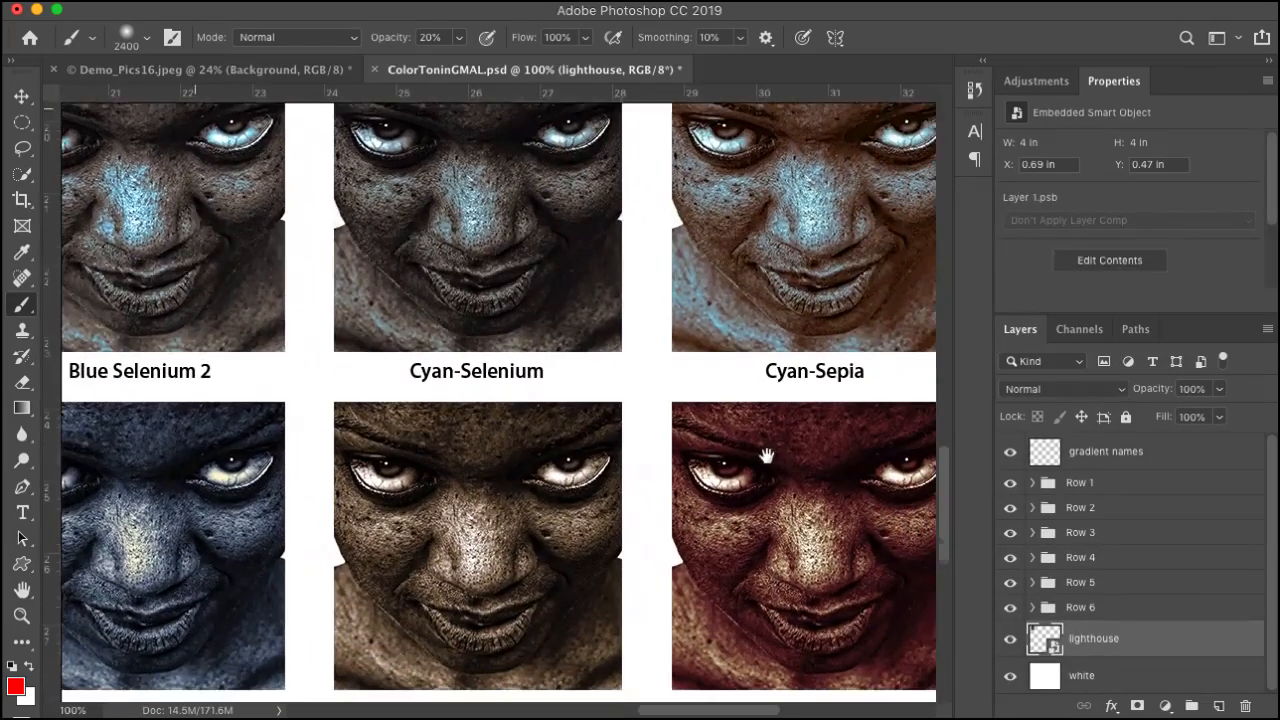
{"action": "left_click_drag", "start_coordinate": [767, 456], "coordinate": [860, 370]}
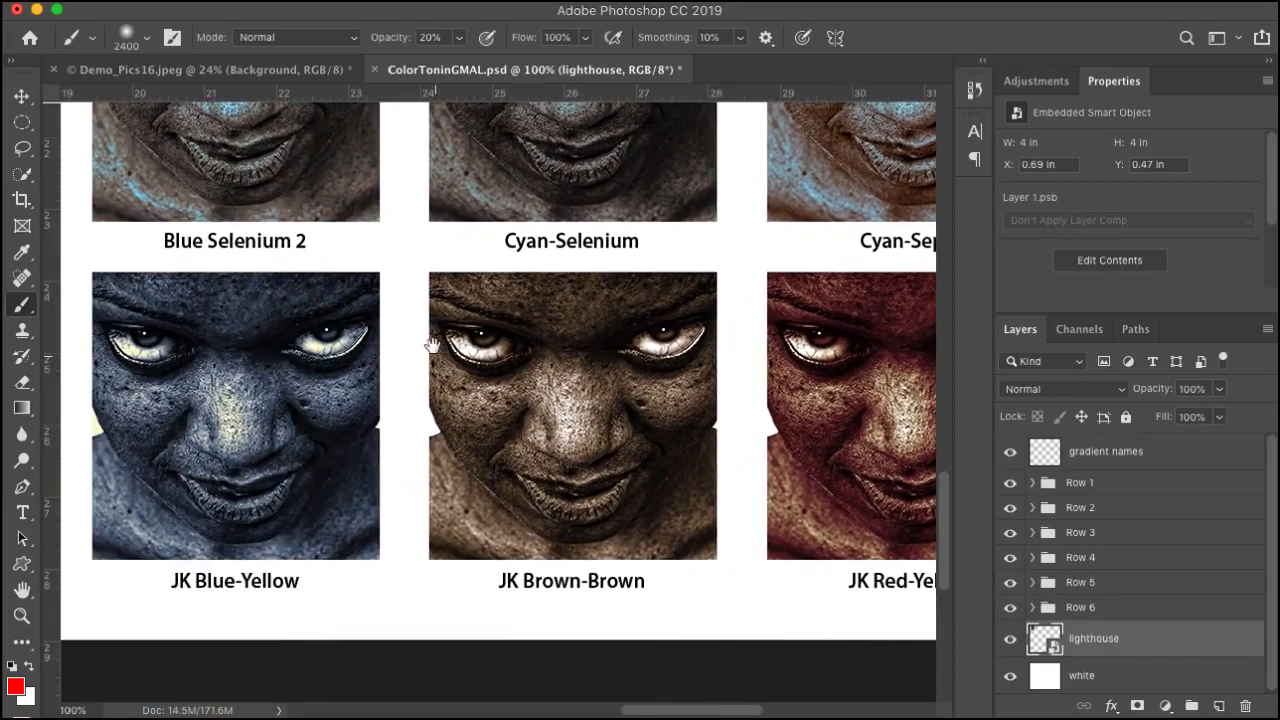
{"action": "left_click_drag", "start_coordinate": [433, 346], "coordinate": [850, 515]}
{"action": "left_click_drag", "start_coordinate": [617, 494], "coordinate": [597, 520]}
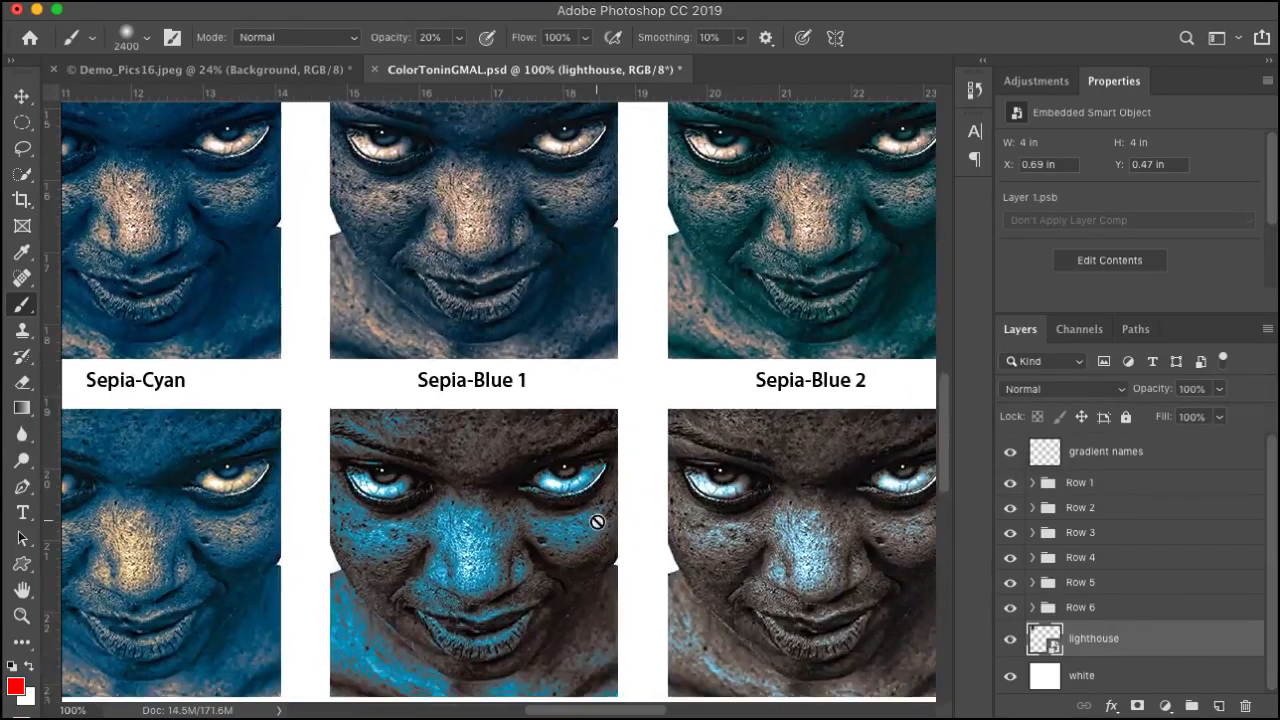
{"action": "key", "text": "super+minus"}
{"action": "key", "text": "super+minus"}
{"action": "key", "text": "super+minus"}
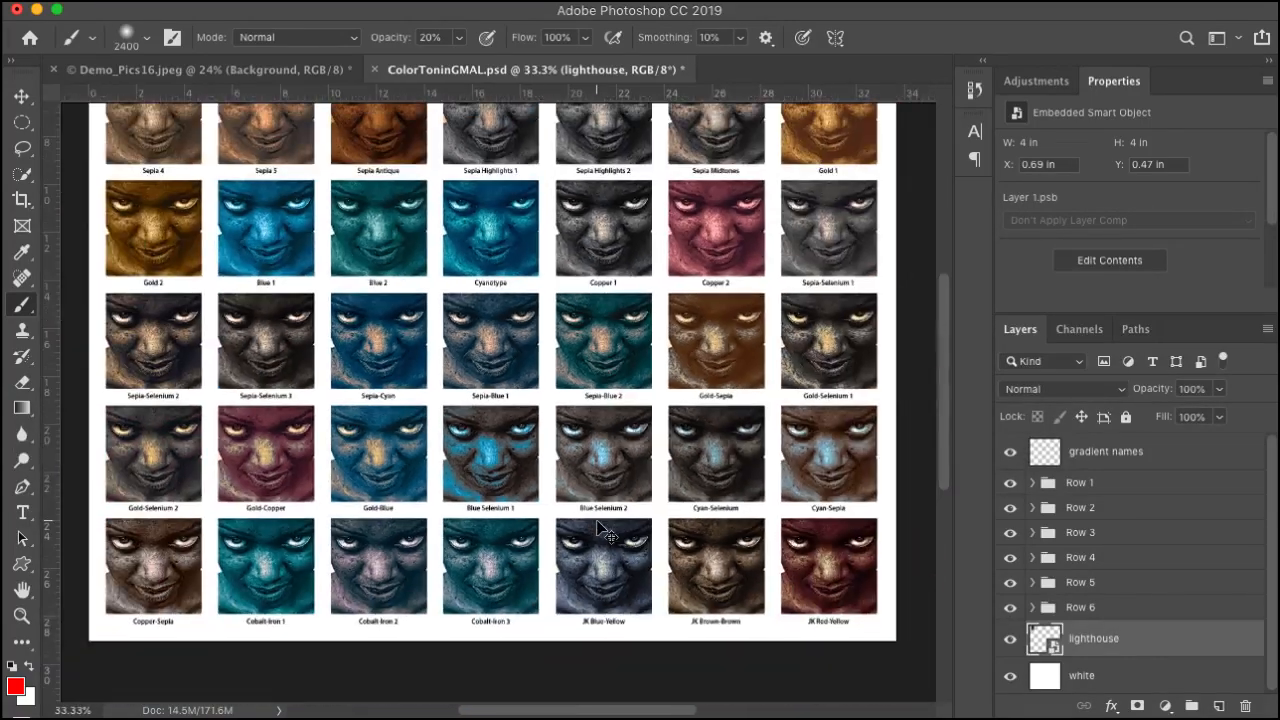
{"action": "key", "text": "super+minus"}
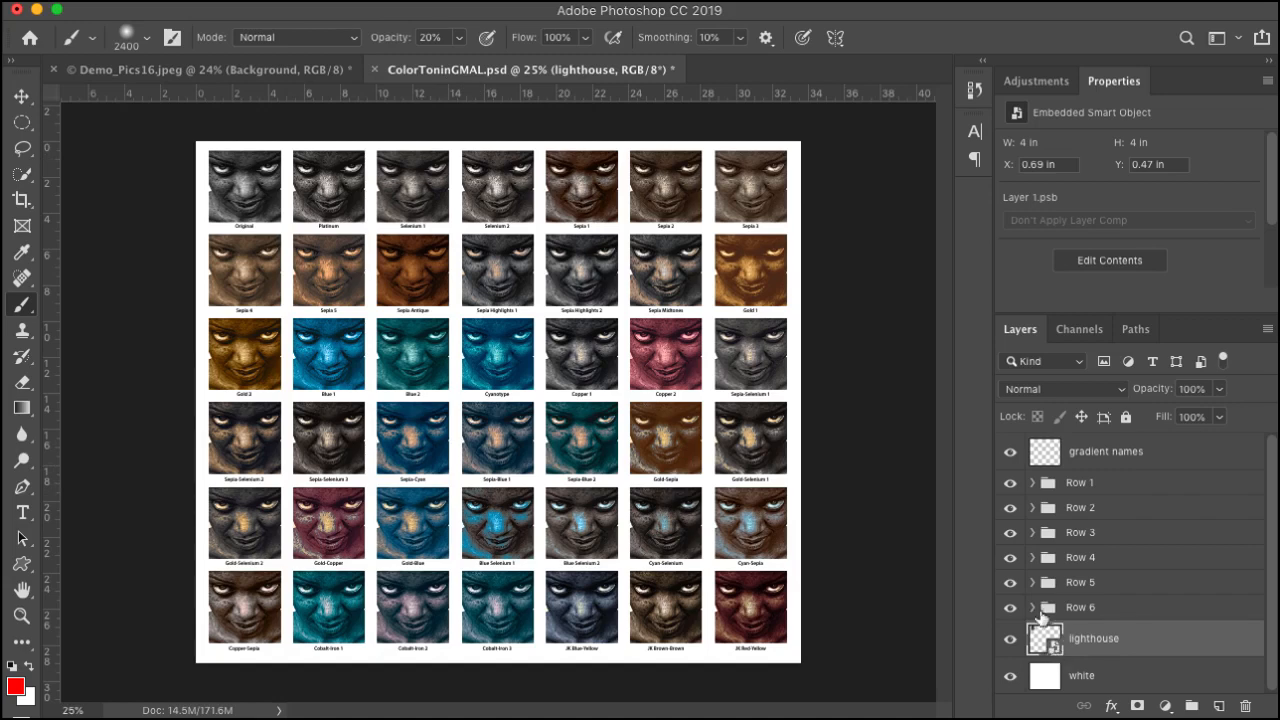
{"action": "left_click_drag", "start_coordinate": [1044, 648], "coordinate": [301, 171]}
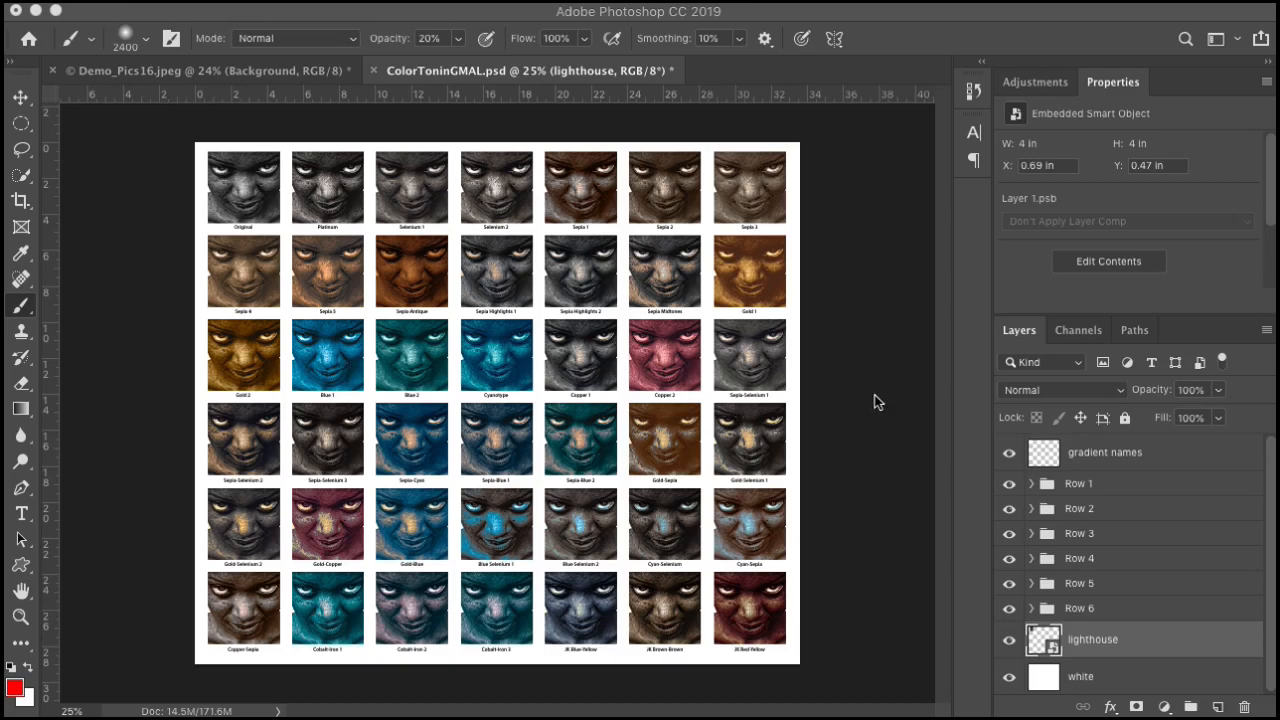
Try the Row 1 group at 0% opacity and return it to 100%.
{"action": "left_click", "coordinate": [1168, 485]}
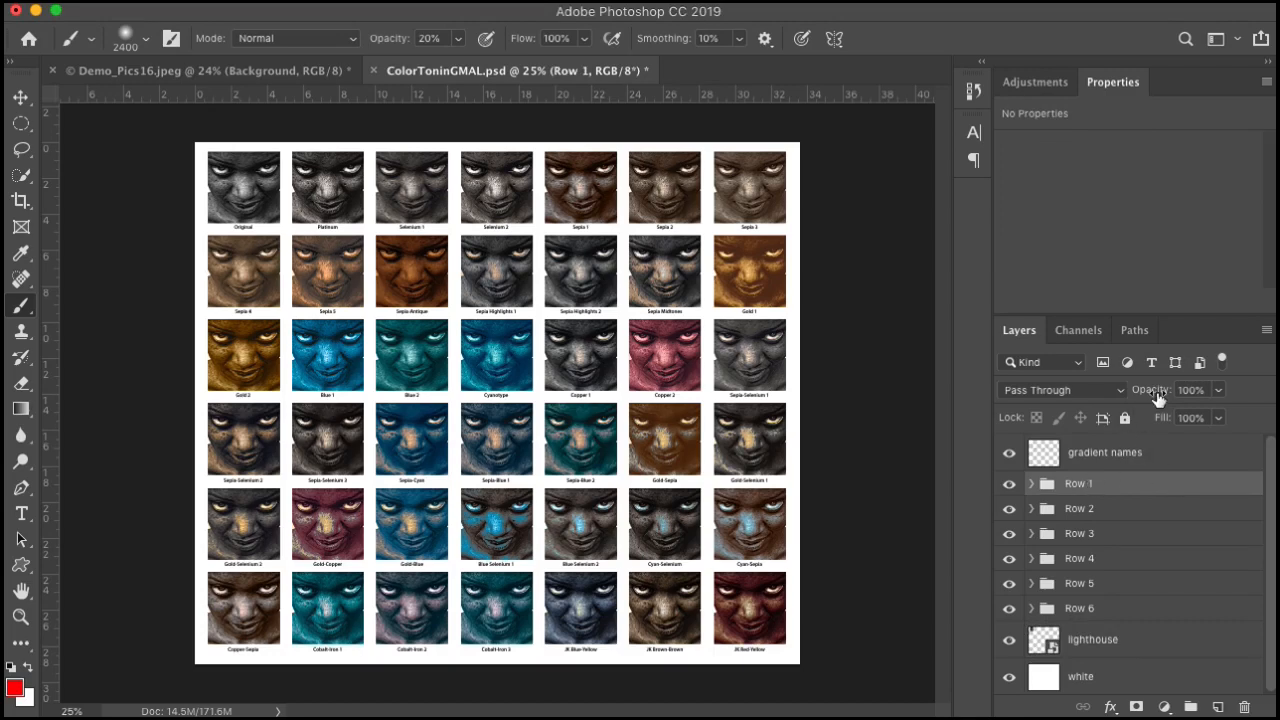
{"action": "left_click_drag", "start_coordinate": [1158, 398], "coordinate": [1040, 397]}
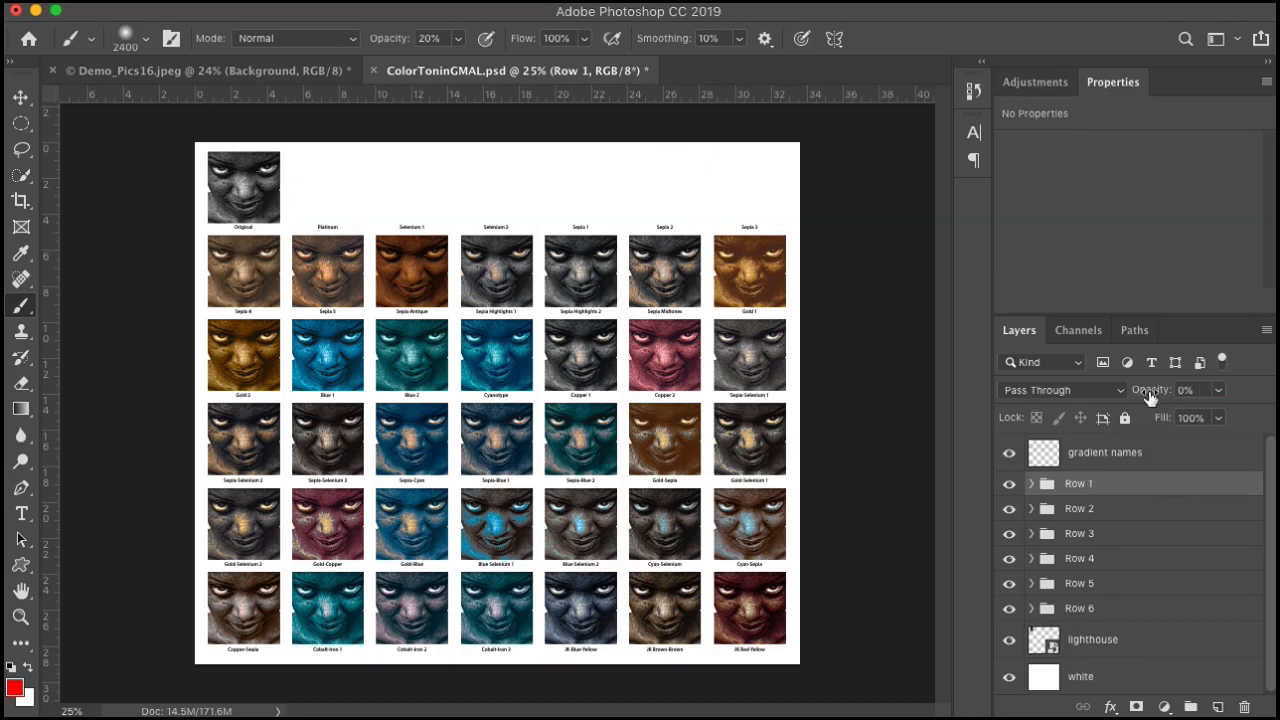
{"action": "left_click_drag", "start_coordinate": [1140, 397], "coordinate": [1228, 398]}
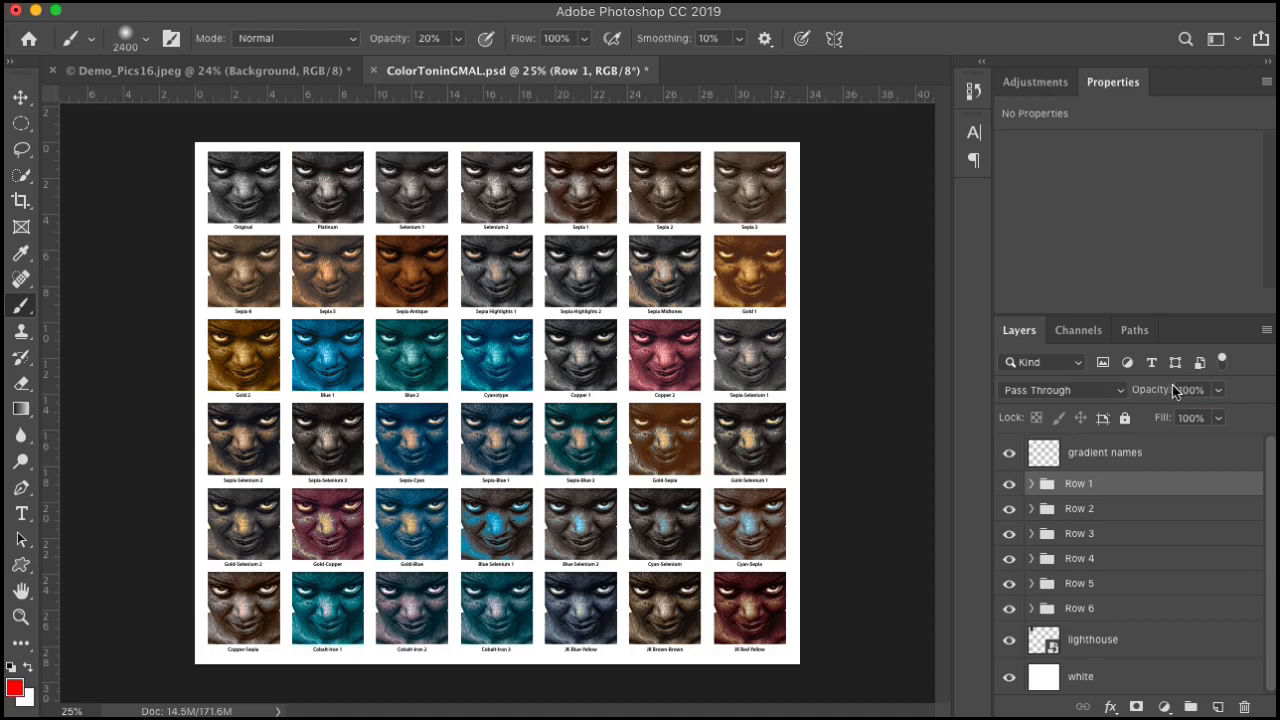
Expand the Row 1 group and set the opacity of its Gradient Map 1 copy 5 layer to 52%.
{"action": "left_click", "coordinate": [1031, 483]}
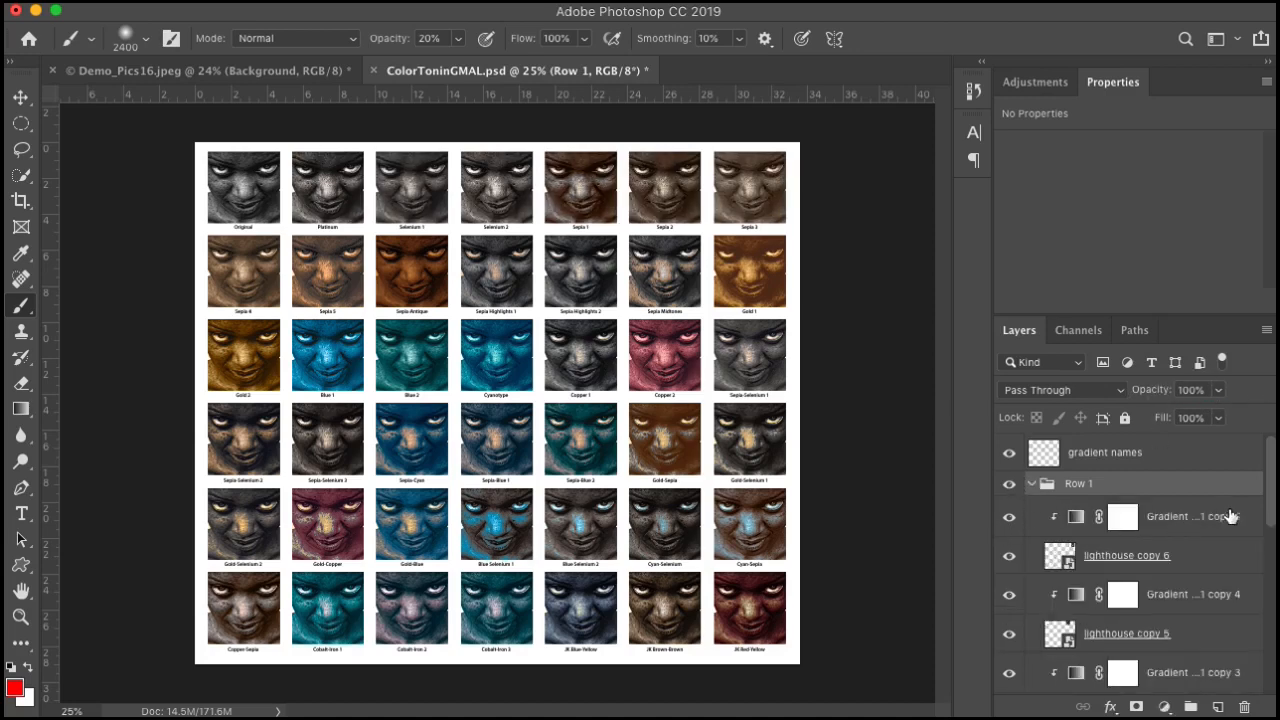
{"action": "left_click", "coordinate": [1189, 513]}
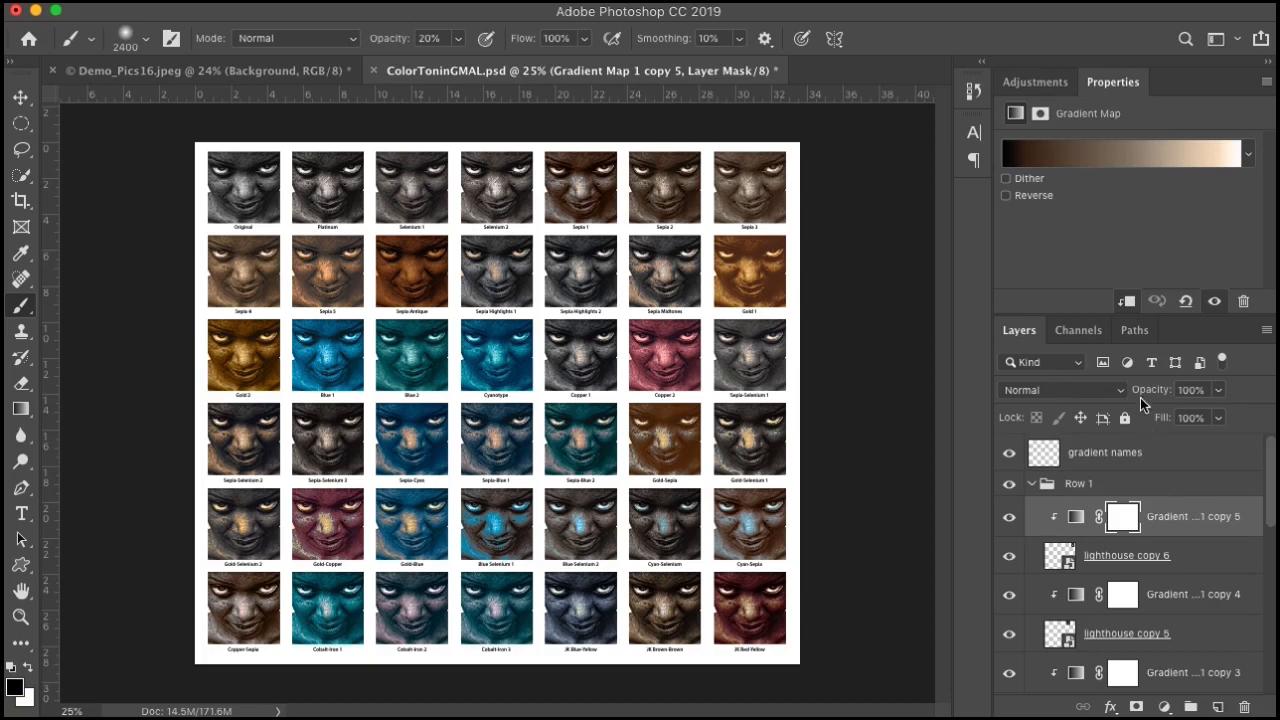
{"action": "mouse_move", "coordinate": [1157, 396]}
{"action": "left_mouse_down"}
{"action": "mouse_move", "coordinate": [1052, 393]}
{"action": "mouse_move", "coordinate": [1175, 394]}
{"action": "mouse_move", "coordinate": [1060, 391]}
{"action": "mouse_move", "coordinate": [1114, 392]}
{"action": "left_mouse_up"}
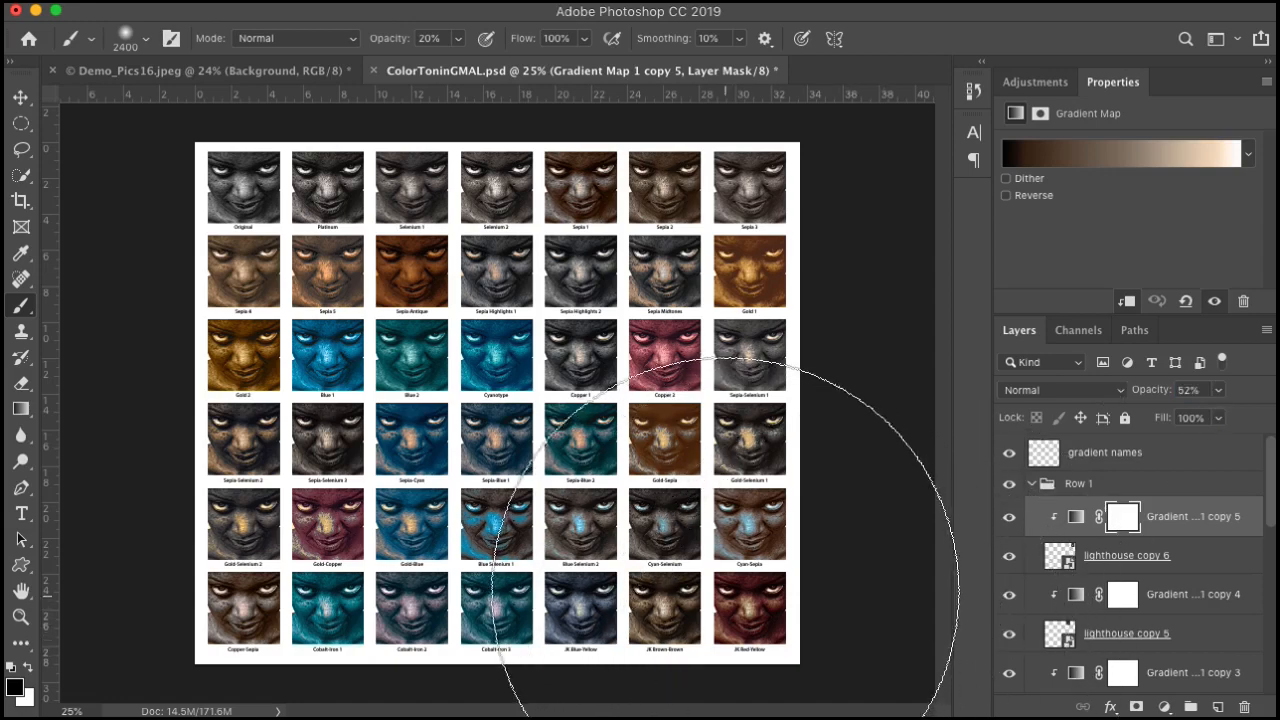
Locate the JK Red-Yellow sample's layer from the canvas and set its JK Red-Orange gradient map to 28% opacity.
{"action": "key", "text": "v"}
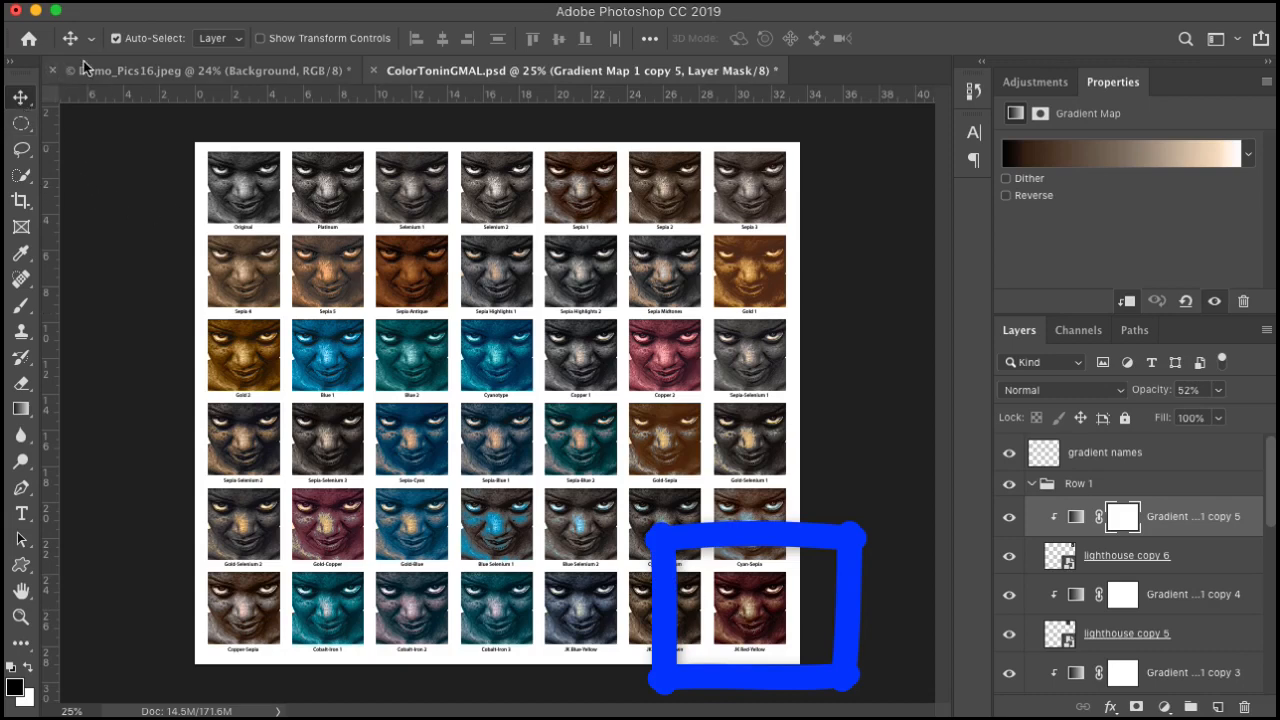
{"action": "left_click", "coordinate": [756, 622]}
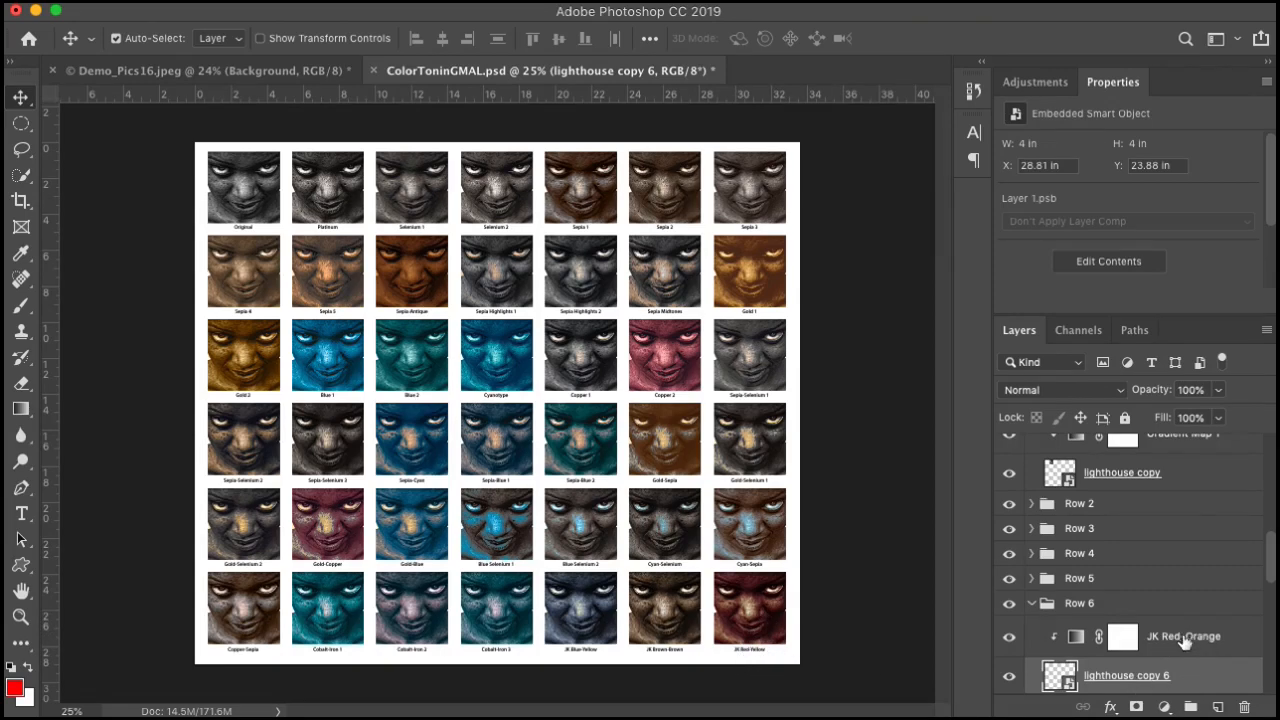
{"action": "left_click", "coordinate": [1237, 640]}
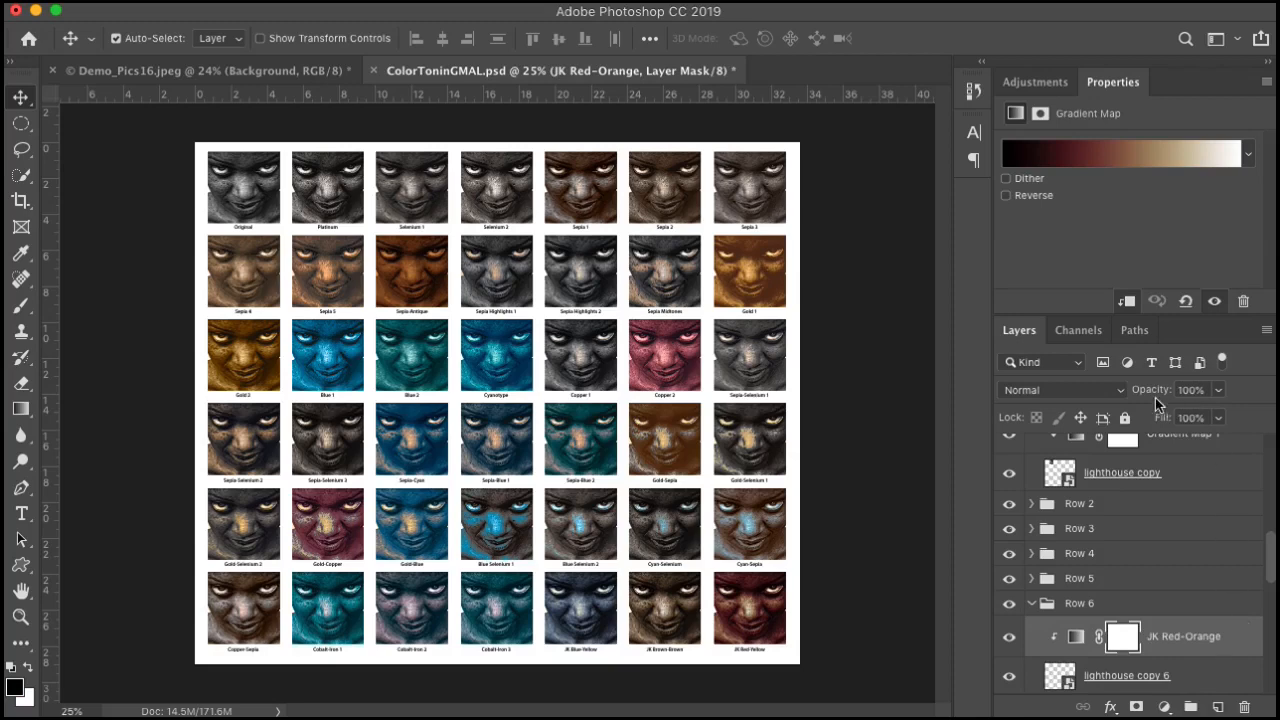
{"action": "mouse_move", "coordinate": [1149, 394]}
{"action": "left_mouse_down"}
{"action": "mouse_move", "coordinate": [1099, 395]}
{"action": "mouse_move", "coordinate": [1128, 398]}
{"action": "left_mouse_up"}
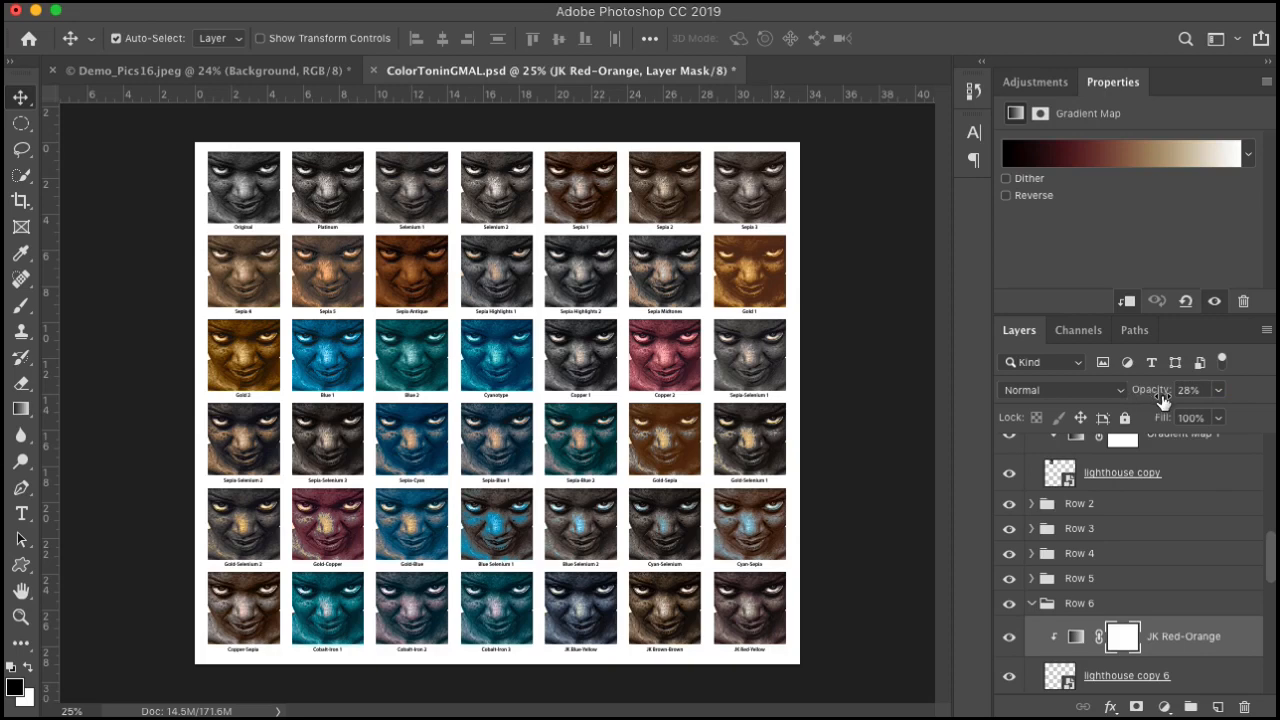